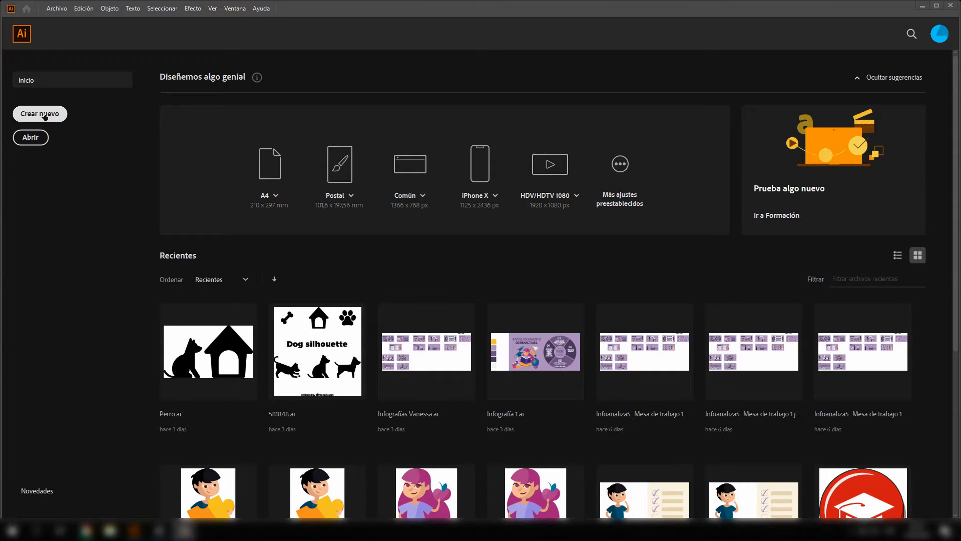
- Start creating a new document and reposition its setup dialog
{"action": "left_click", "coordinate": [46, 117]}
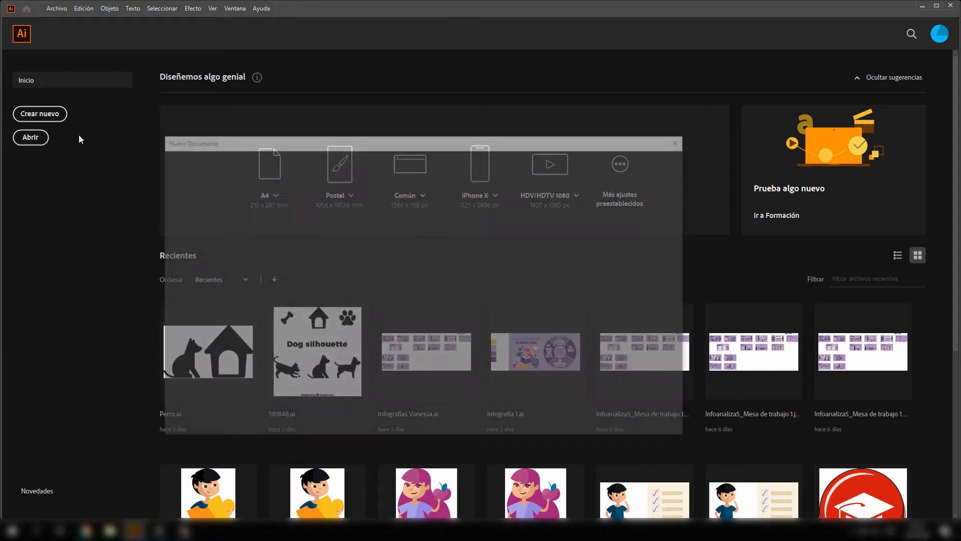
{"action": "left_click_drag", "start_coordinate": [280, 146], "coordinate": [252, 128]}
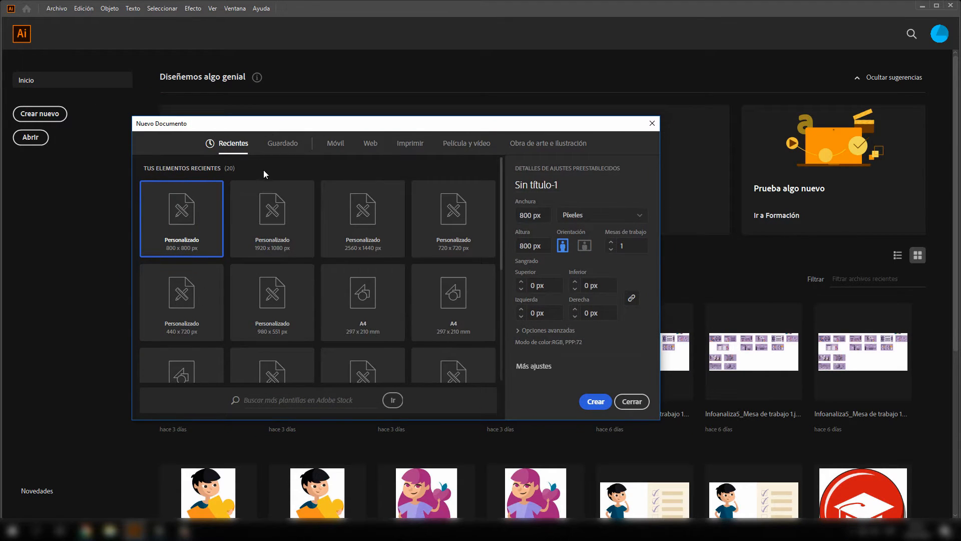
- Examine the saved, mobile, web, print, film and video, and recent document presets
{"action": "left_click", "coordinate": [282, 145]}
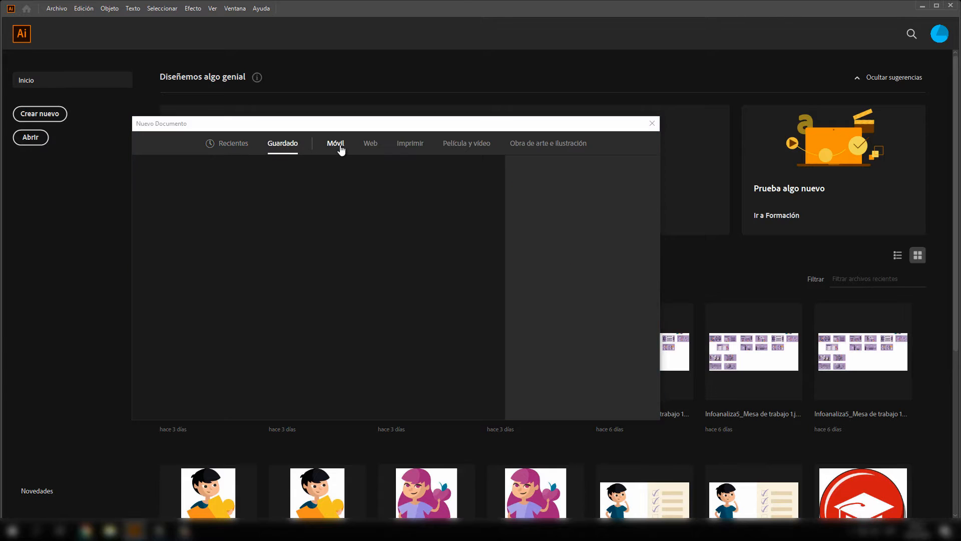
{"action": "left_click", "coordinate": [341, 147]}
{"action": "left_click", "coordinate": [374, 143]}
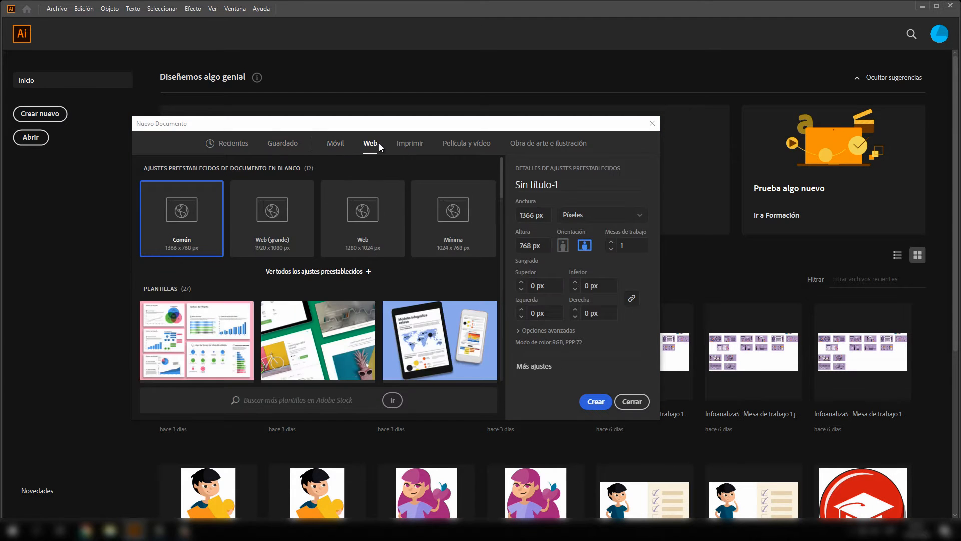
{"action": "left_click", "coordinate": [418, 144]}
{"action": "left_click", "coordinate": [473, 145]}
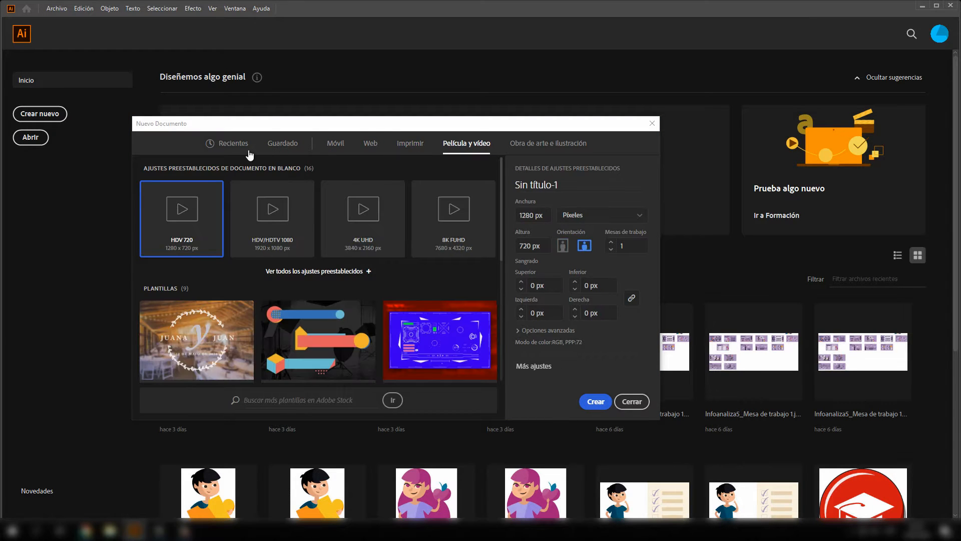
{"action": "left_click", "coordinate": [236, 145]}
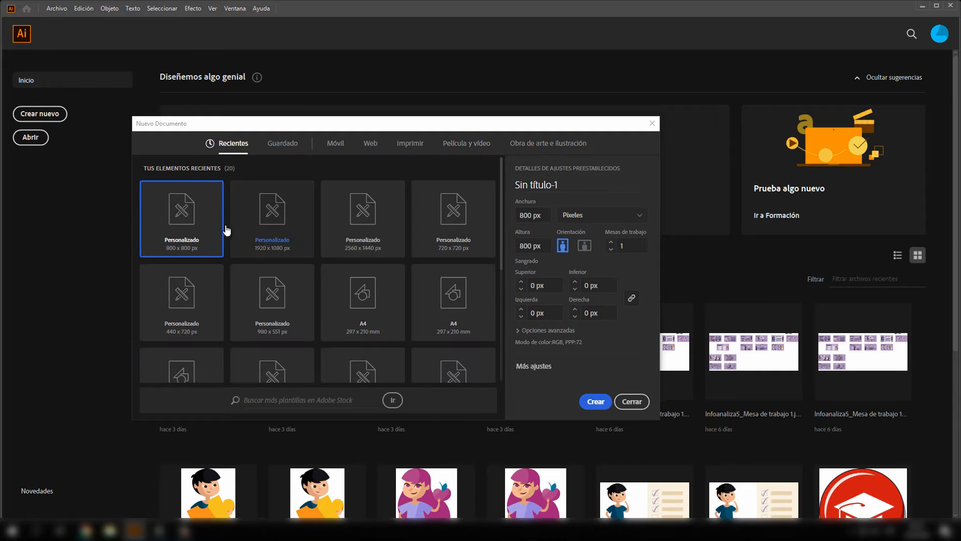
{"action": "scroll", "coordinate": [337, 259], "scroll_direction": "down", "scroll_amount": 3}
{"action": "scroll", "coordinate": [336, 260], "scroll_direction": "up", "scroll_amount": 5}
- Choose the A4 print preset of 210 x 297 mm and check its dimensions and available units
{"action": "left_click", "coordinate": [410, 145]}
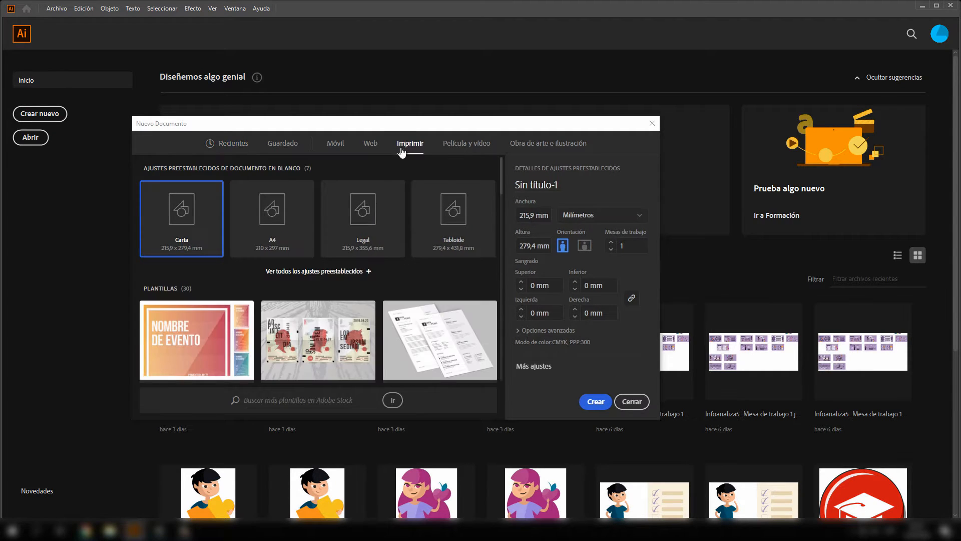
{"action": "left_click", "coordinate": [283, 233]}
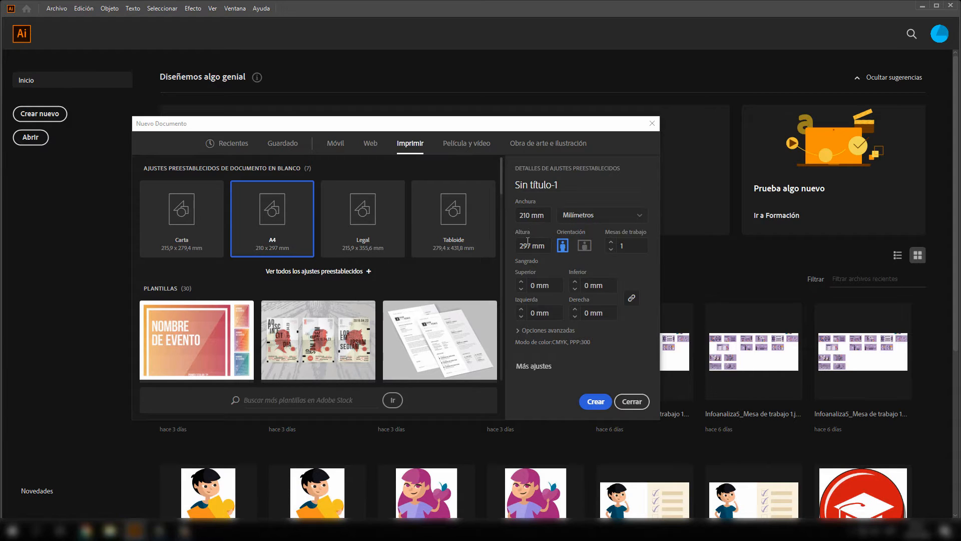
{"action": "left_click", "coordinate": [537, 213]}
{"action": "left_click", "coordinate": [523, 245]}
{"action": "left_click", "coordinate": [605, 217]}
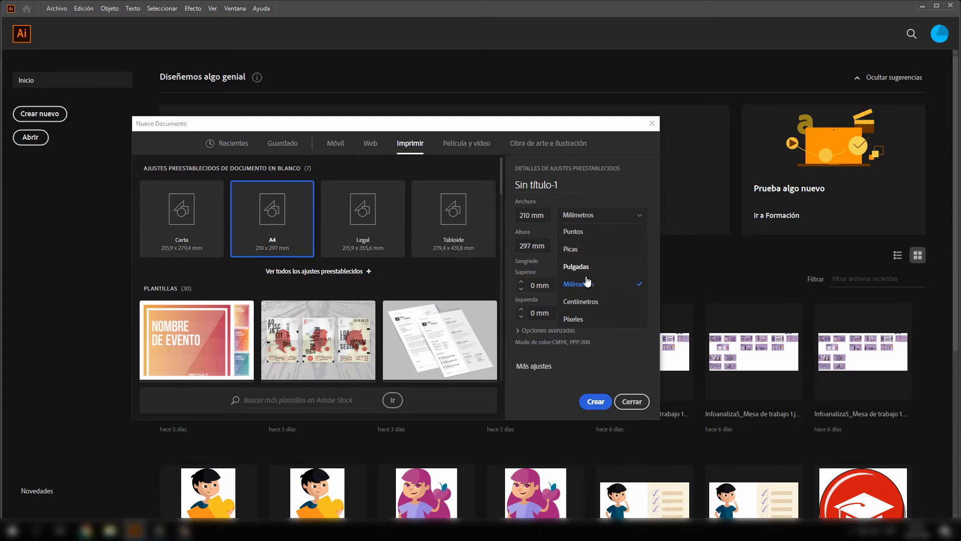
{"action": "left_click", "coordinate": [617, 194]}
{"action": "left_click", "coordinate": [647, 224]}
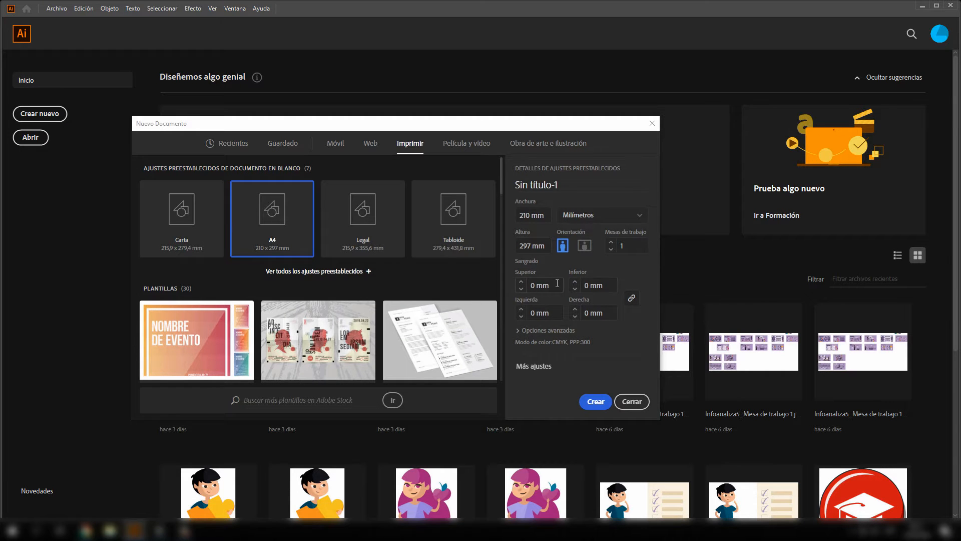
- Check the bleed values, expand the advanced options and choose Color CMYK as the colour mode
{"action": "left_click", "coordinate": [532, 285]}
{"action": "left_click", "coordinate": [591, 286]}
{"action": "left_click", "coordinate": [541, 331]}
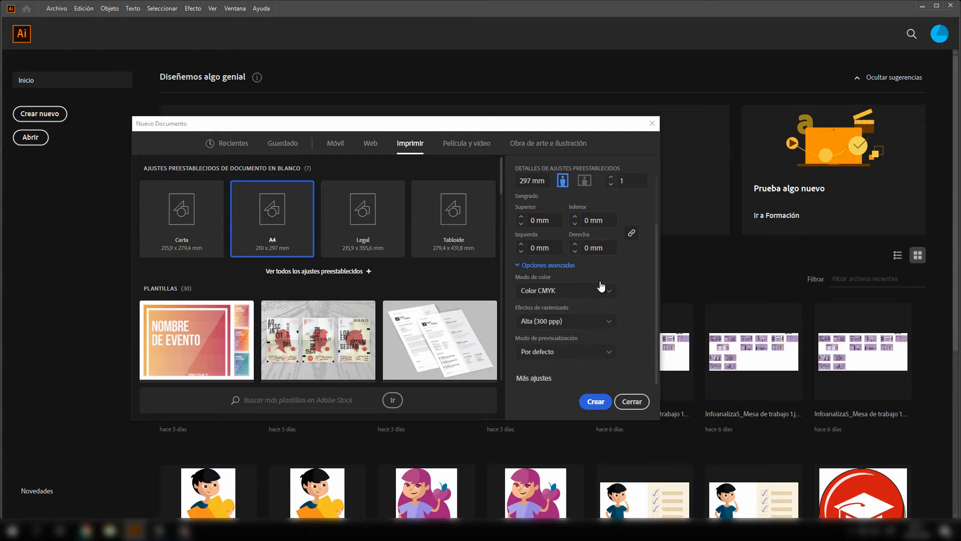
{"action": "left_click", "coordinate": [553, 293]}
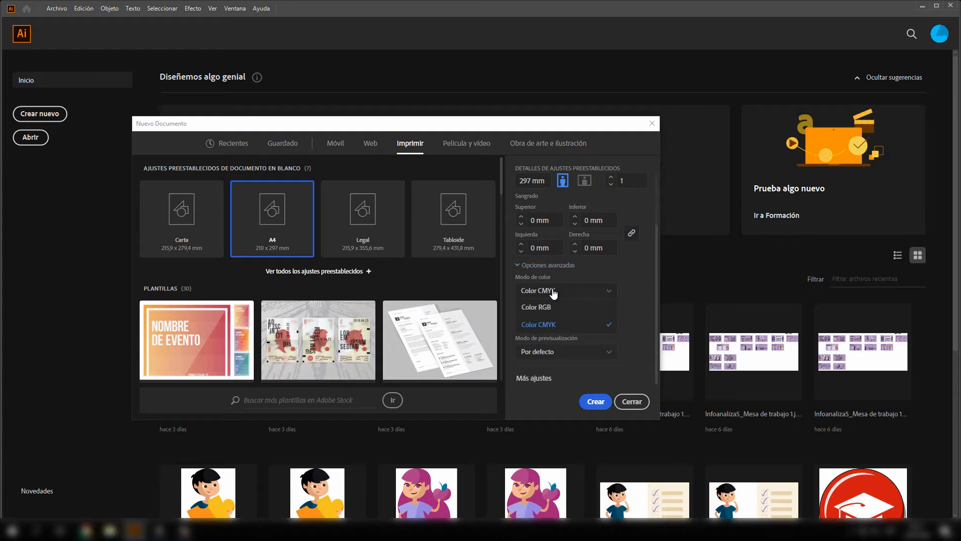
{"action": "left_click", "coordinate": [559, 325]}
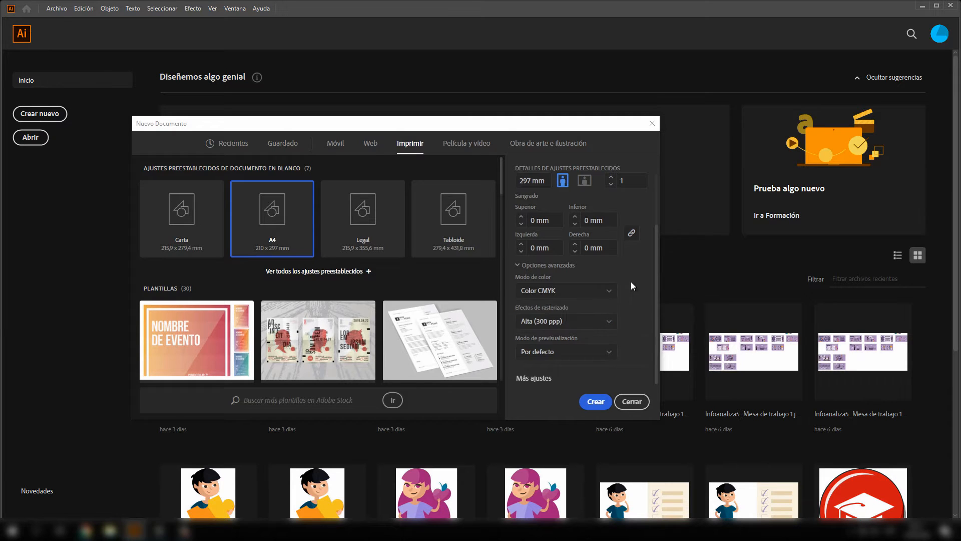
- Review the raster effects resolutions, the preview modes and the additional document settings without changing them
{"action": "left_click", "coordinate": [556, 323]}
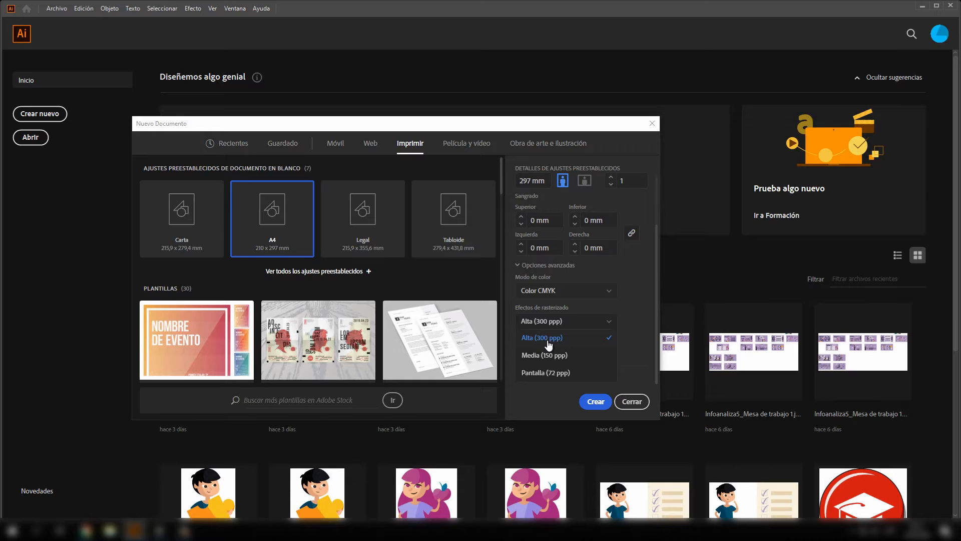
{"action": "left_click", "coordinate": [629, 308]}
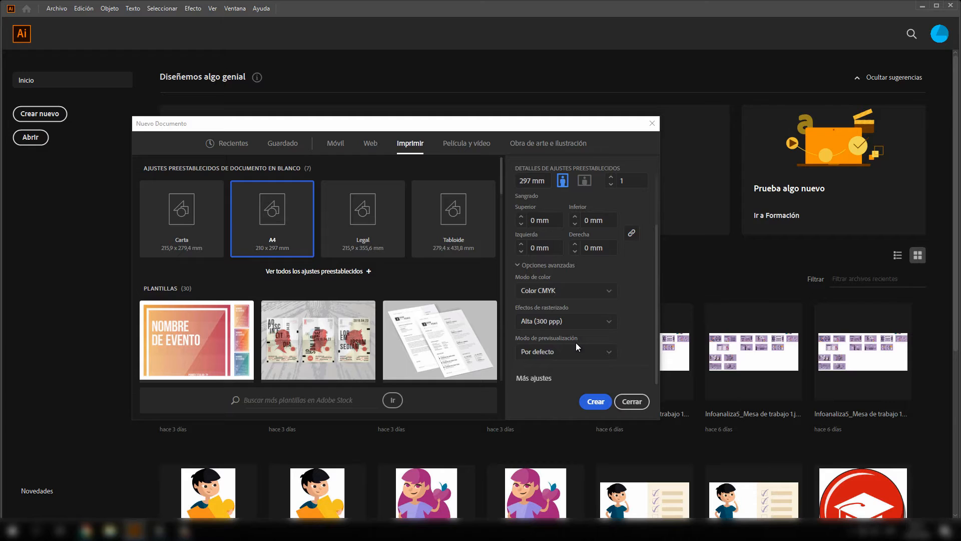
{"action": "left_click", "coordinate": [556, 352]}
{"action": "left_click", "coordinate": [627, 316]}
{"action": "left_click", "coordinate": [567, 352]}
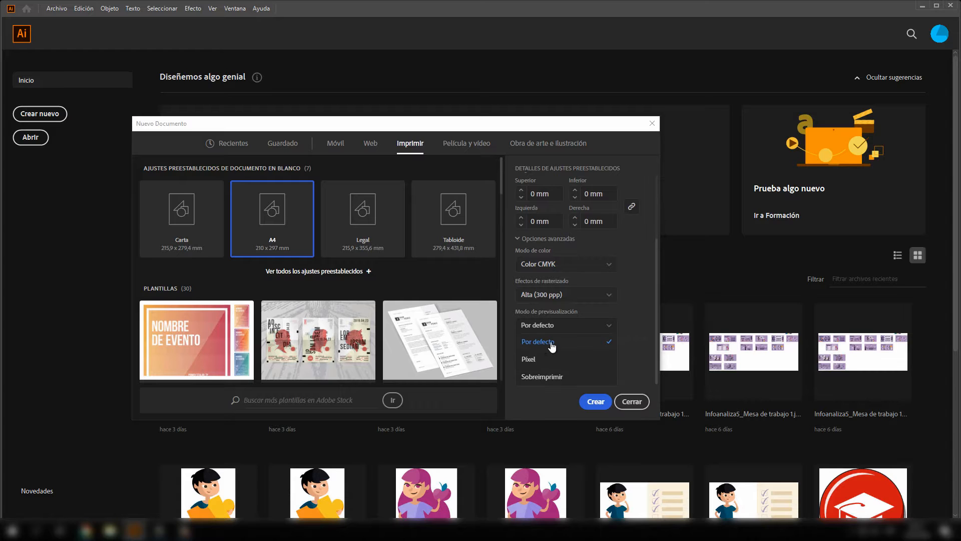
{"action": "left_click", "coordinate": [628, 337]}
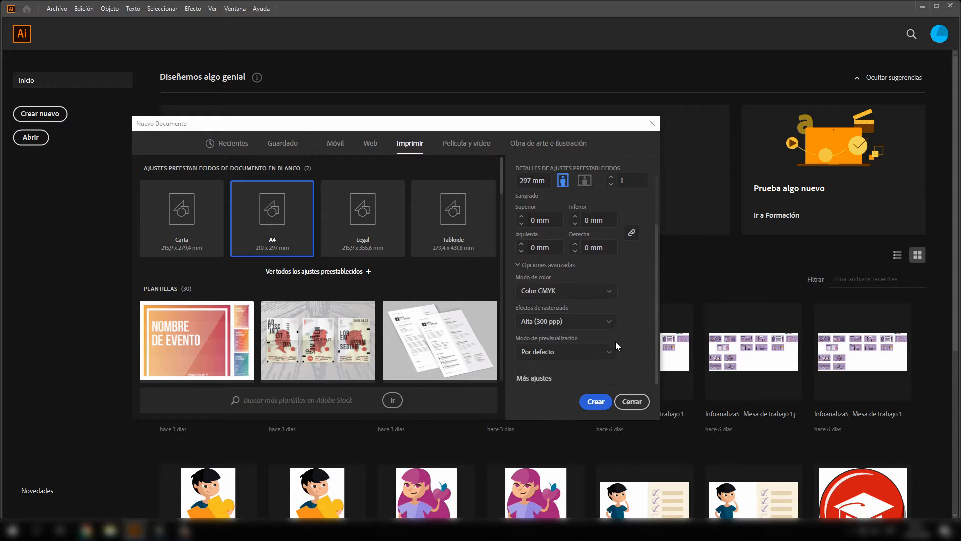
{"action": "left_click", "coordinate": [545, 380]}
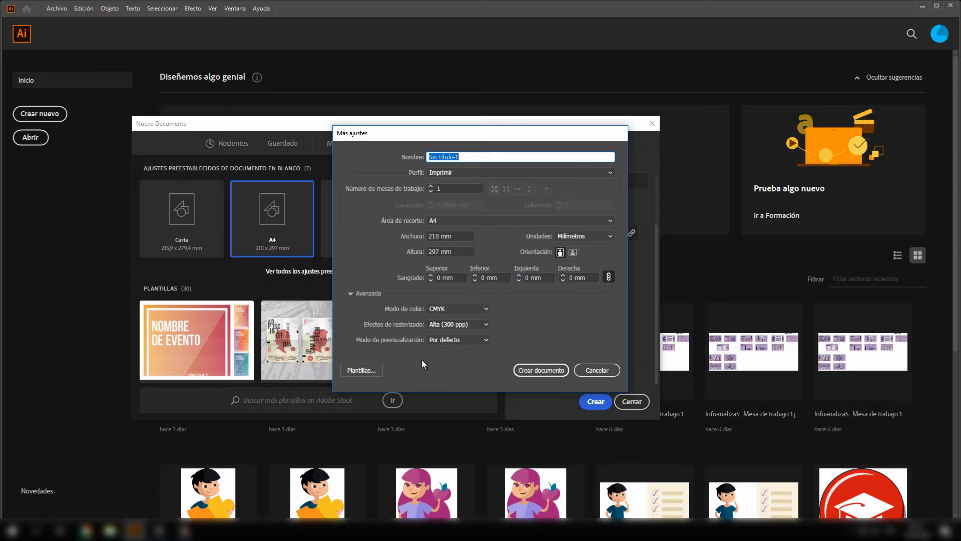
{"action": "left_click", "coordinate": [597, 370]}
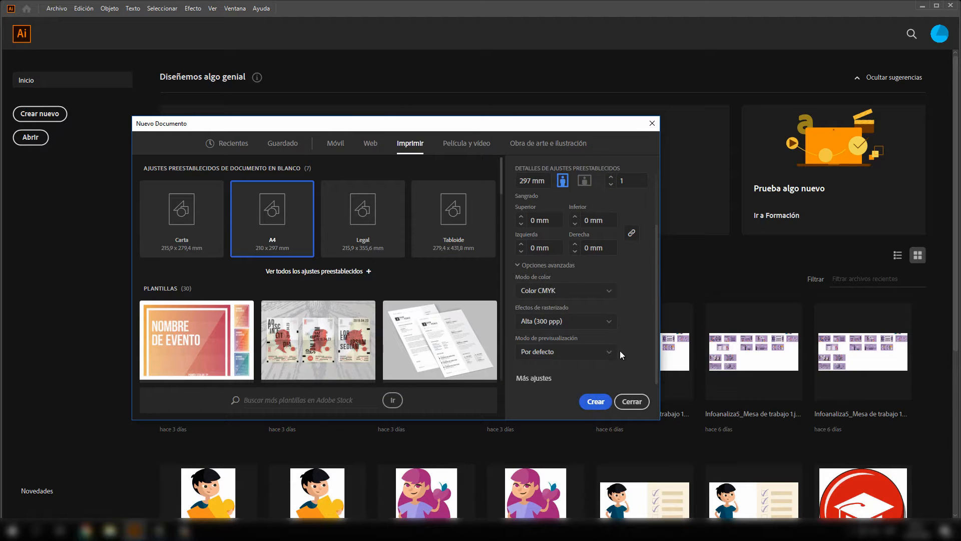
- Create the A4 document, keeping the name Sin título-1
{"action": "scroll", "coordinate": [620, 352], "scroll_direction": "up", "scroll_amount": 3}
{"action": "left_click", "coordinate": [559, 185]}
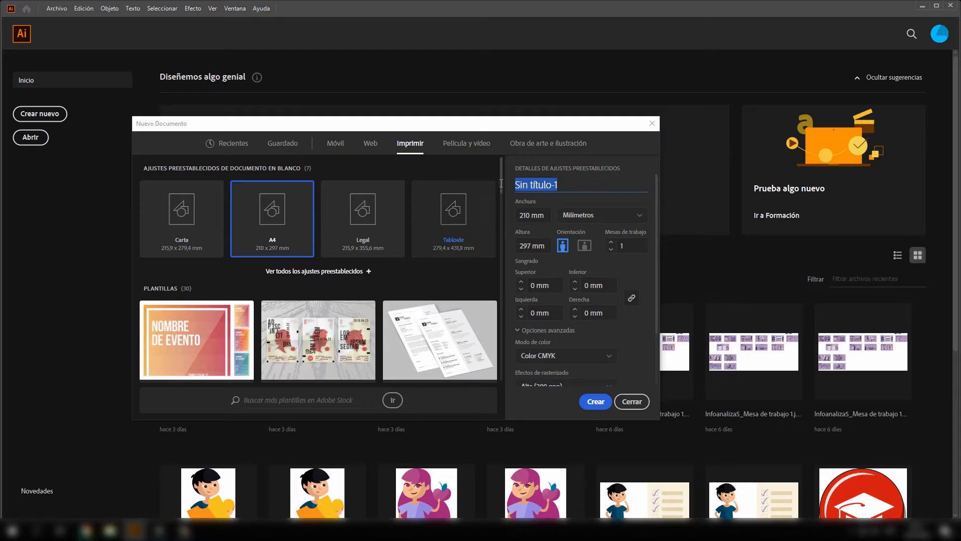
{"action": "left_click", "coordinate": [597, 406]}
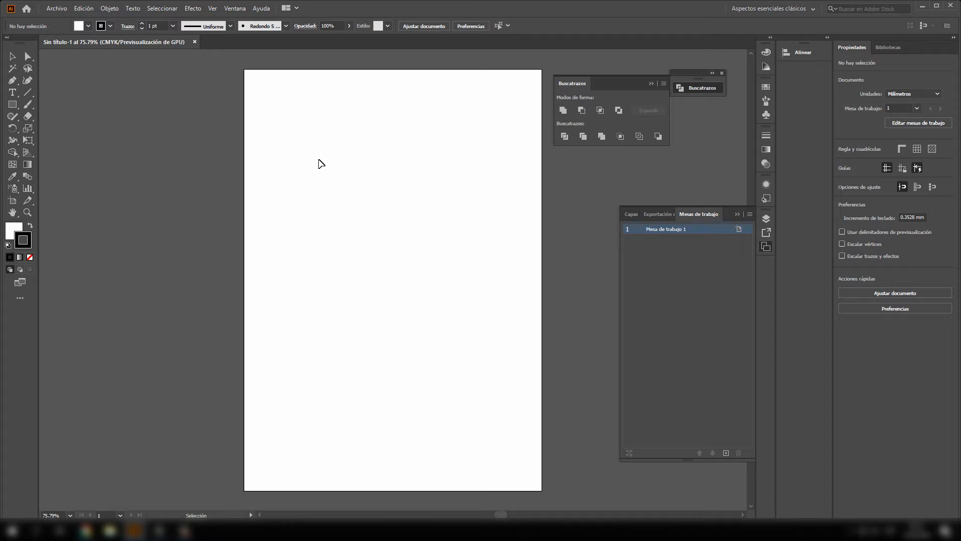
- Save the document to the Escritorio folder as Práctica in Adobe Illustrator (*.AI) format
{"action": "left_click", "coordinate": [56, 9]}
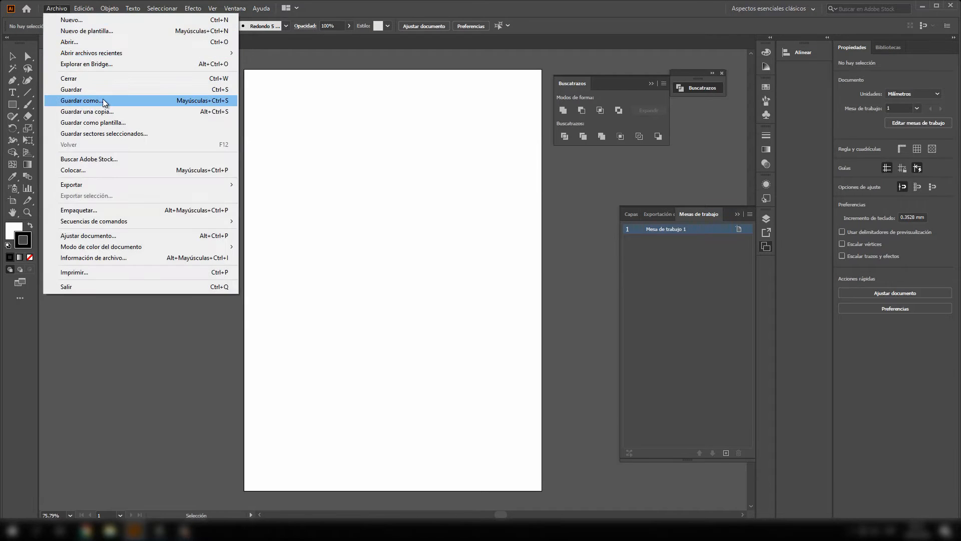
{"action": "left_click", "coordinate": [80, 100]}
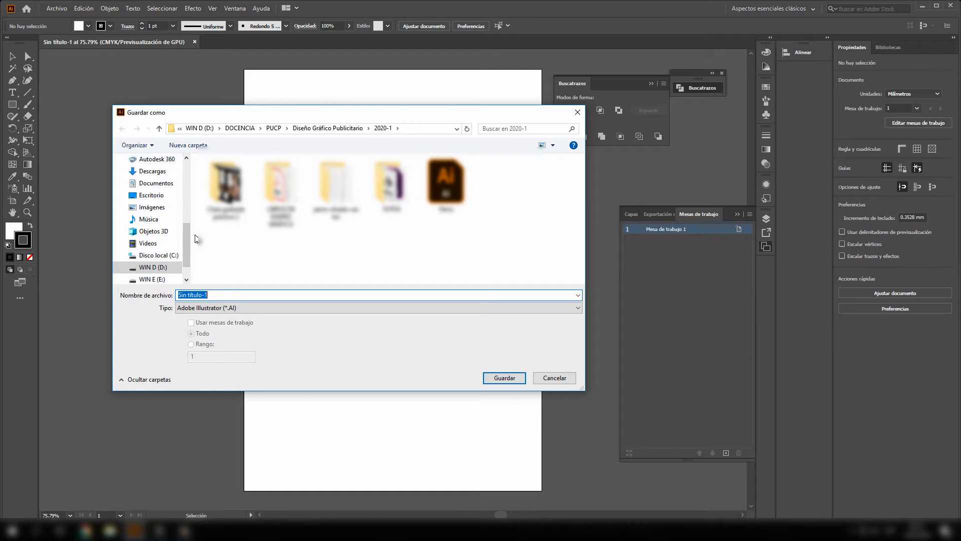
{"action": "left_click", "coordinate": [150, 196]}
{"action": "left_click", "coordinate": [224, 295]}
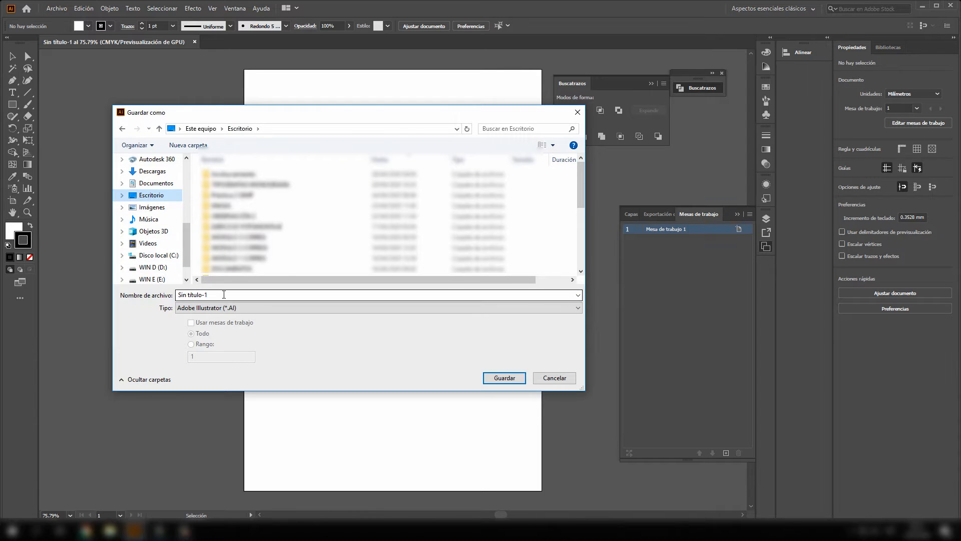
{"action": "left_click", "coordinate": [224, 294]}
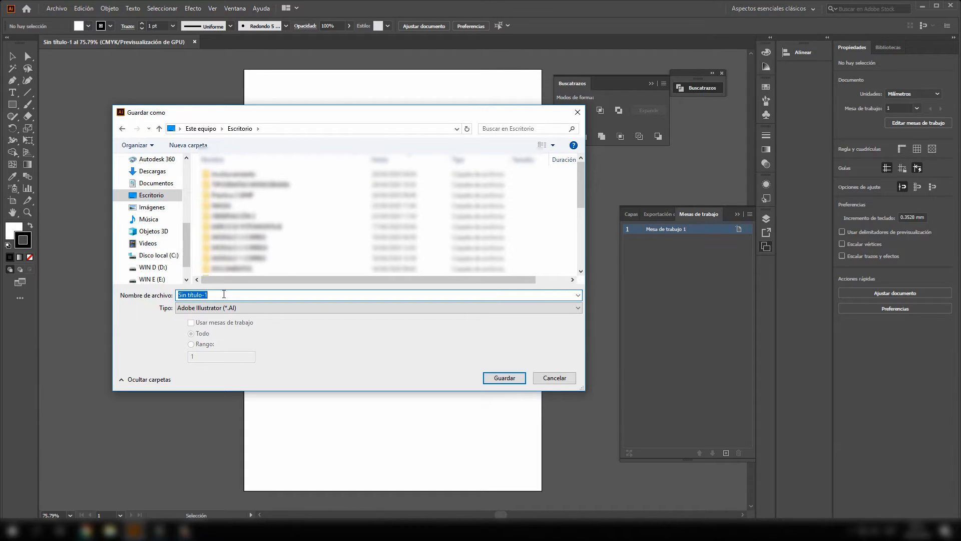
{"action": "type", "text": "P"}
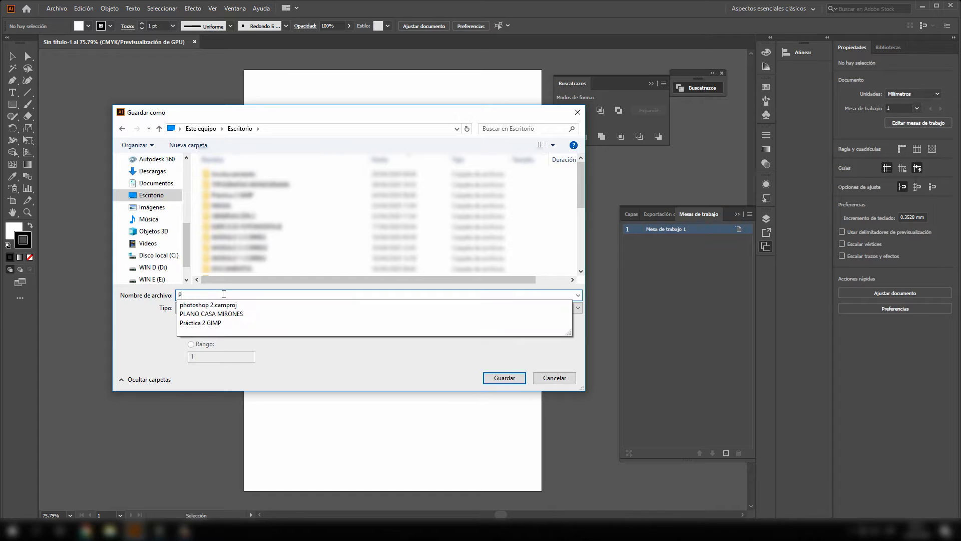
{"action": "type", "text": "rácxt"}
{"action": "key", "text": "BackSpace"}
{"action": "key", "text": "BackSpace"}
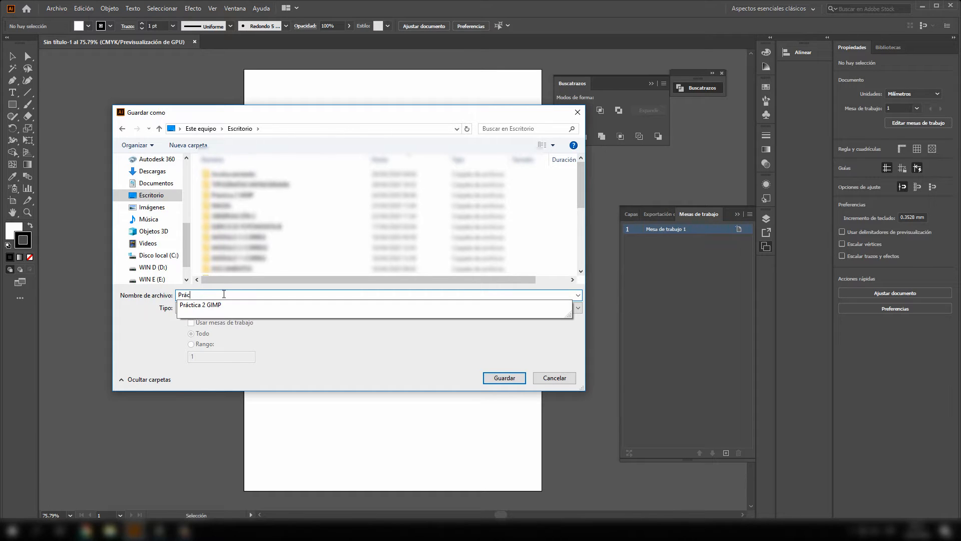
{"action": "type", "text": "tica"}
{"action": "left_click", "coordinate": [258, 340]}
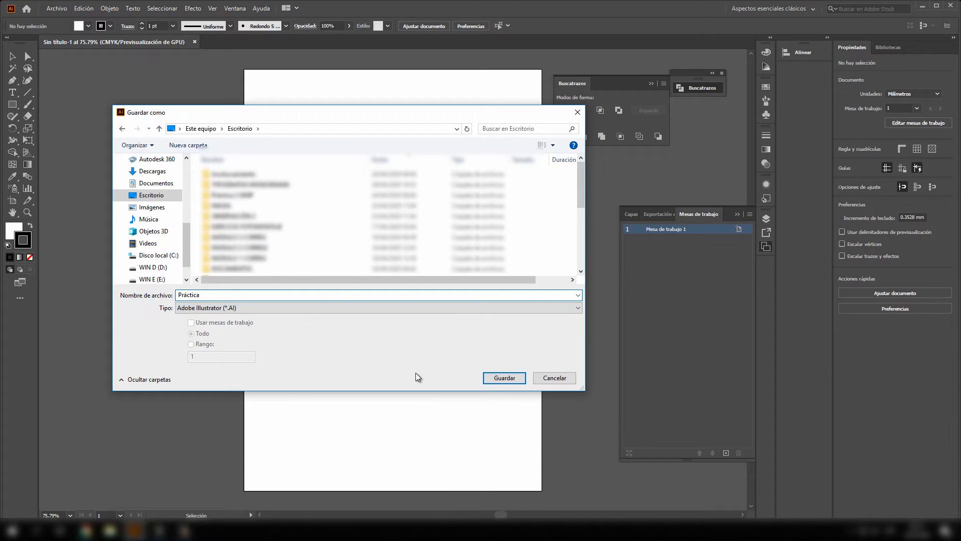
{"action": "left_click", "coordinate": [504, 378]}
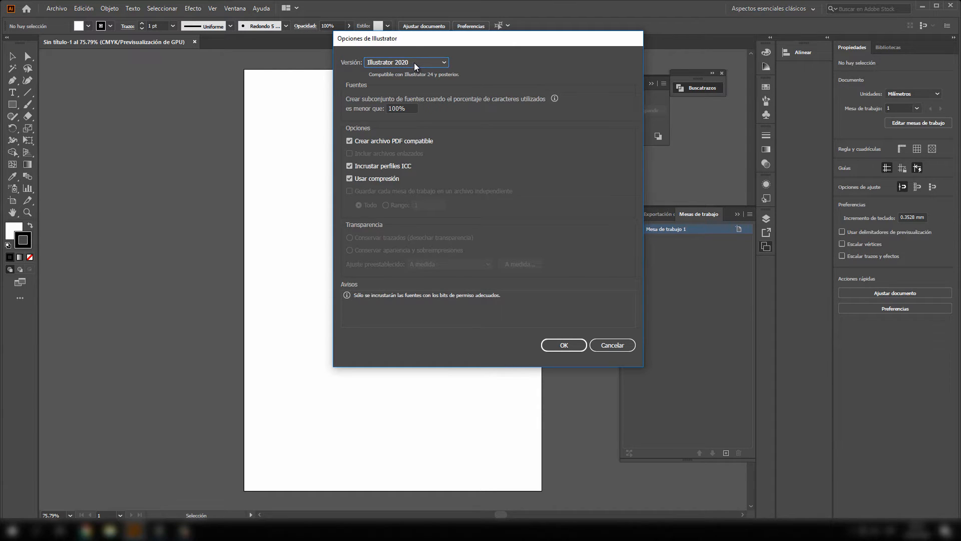
- Check the available file versions, keep Illustrator 2020 and accept the save options
{"action": "left_click", "coordinate": [430, 60]}
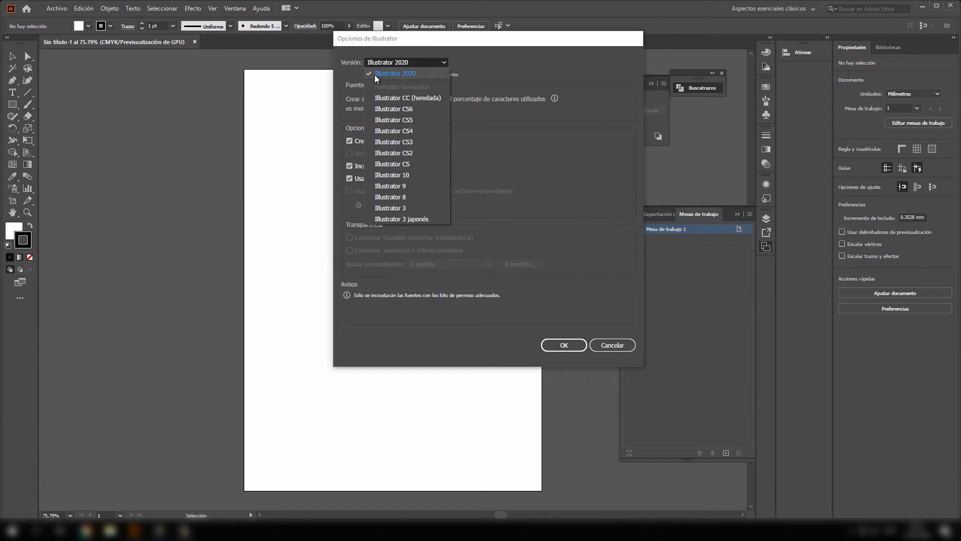
{"action": "left_click", "coordinate": [474, 77]}
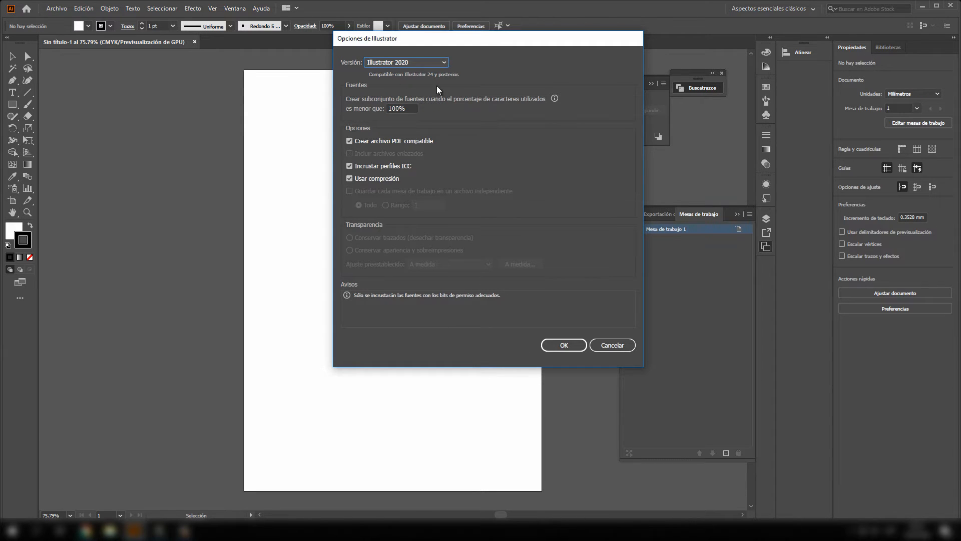
{"action": "left_click", "coordinate": [565, 345]}
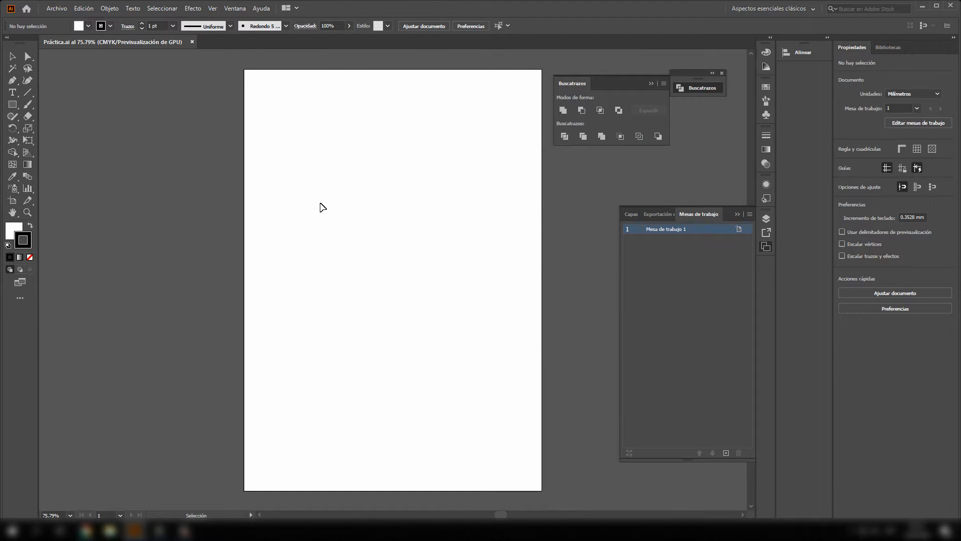
- Show the document's layers and review which panels the workspace offers
{"action": "left_click", "coordinate": [765, 219]}
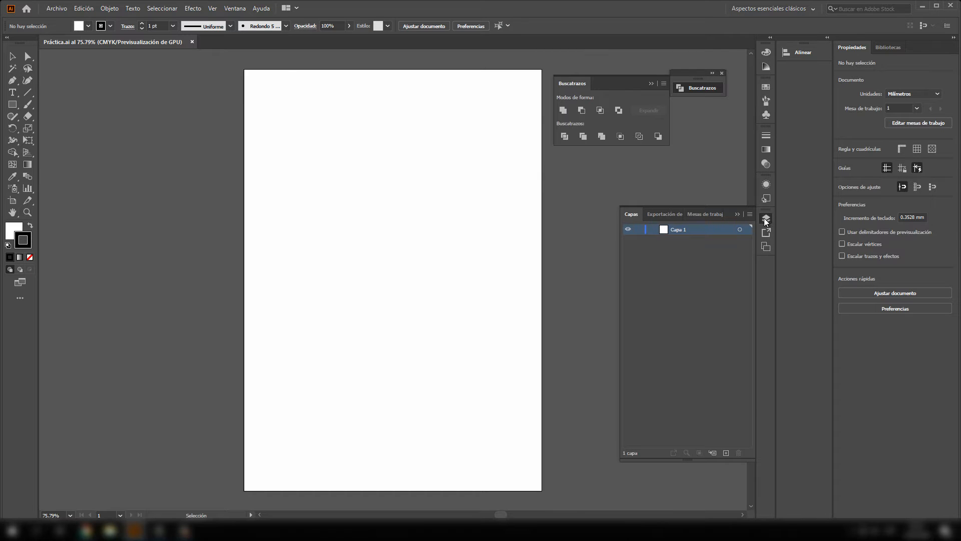
{"action": "left_click", "coordinate": [766, 221]}
{"action": "left_click", "coordinate": [765, 219]}
{"action": "left_click", "coordinate": [236, 8]}
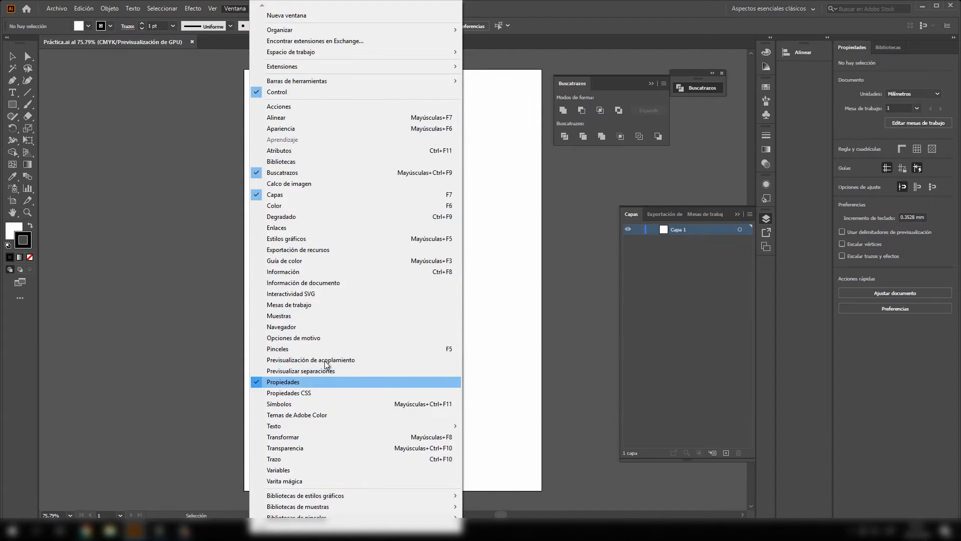
{"action": "left_click", "coordinate": [660, 244]}
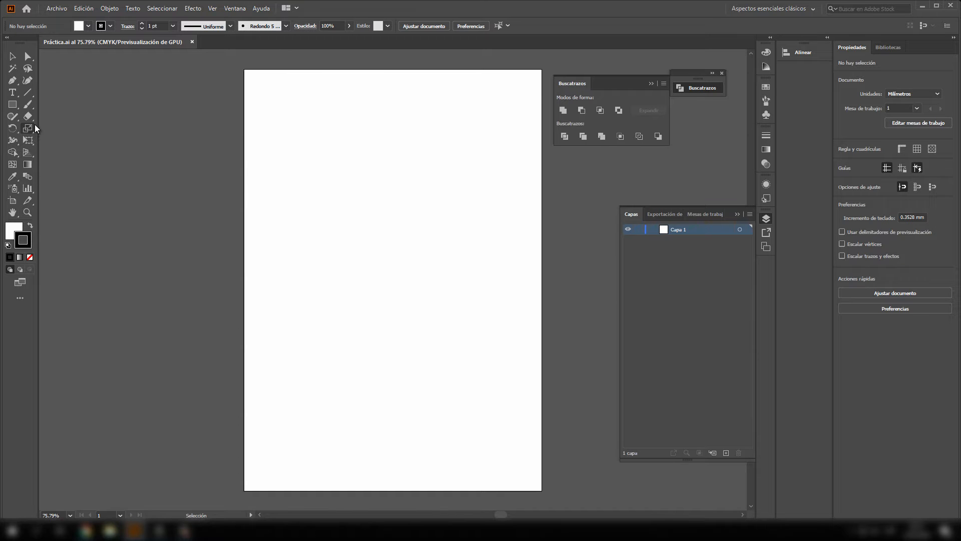
{"action": "left_click", "coordinate": [58, 10]}
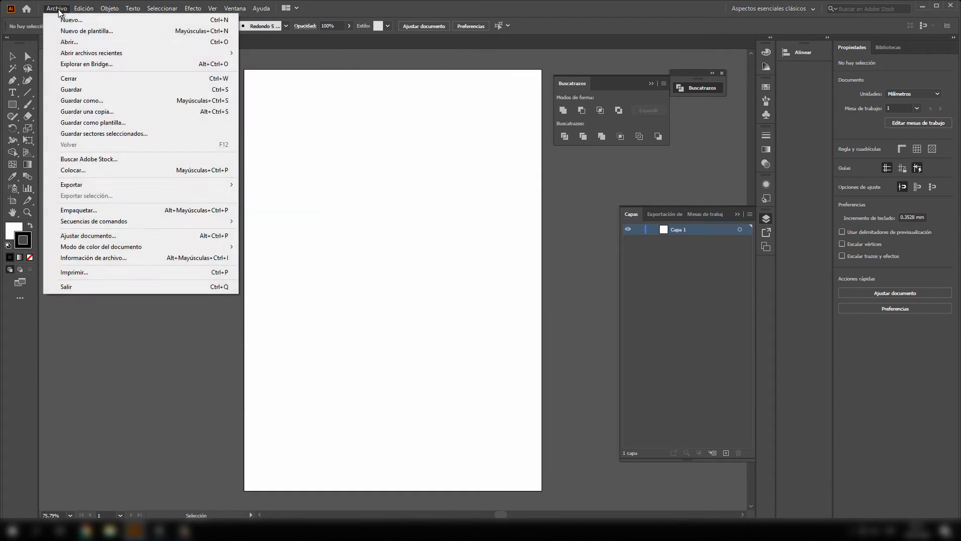
{"action": "mouse_move", "coordinate": [235, 8]}
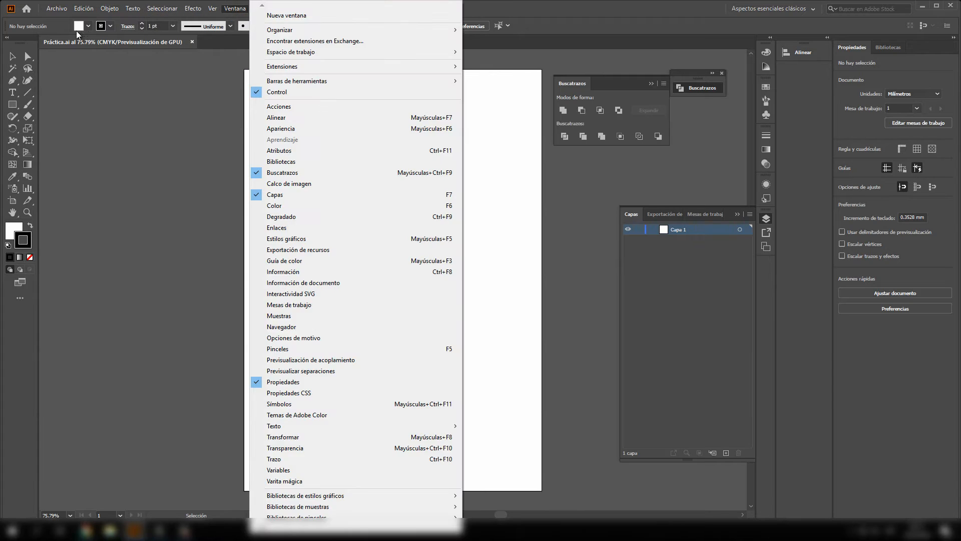
{"action": "left_click", "coordinate": [57, 9]}
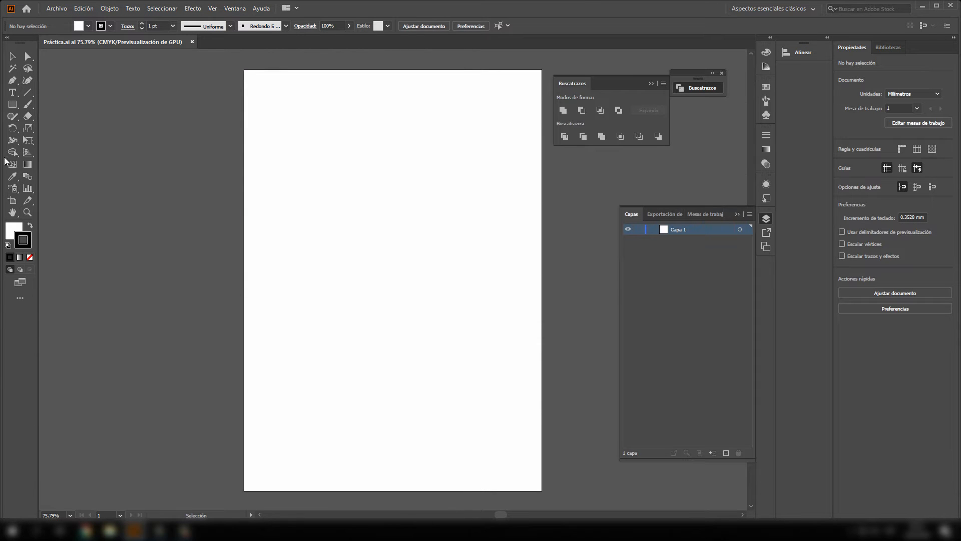
- Try the toolbox in a single column and restore its two-column layout
{"action": "left_click", "coordinate": [7, 38]}
{"action": "left_click", "coordinate": [7, 37]}
{"action": "left_click", "coordinate": [5, 38]}
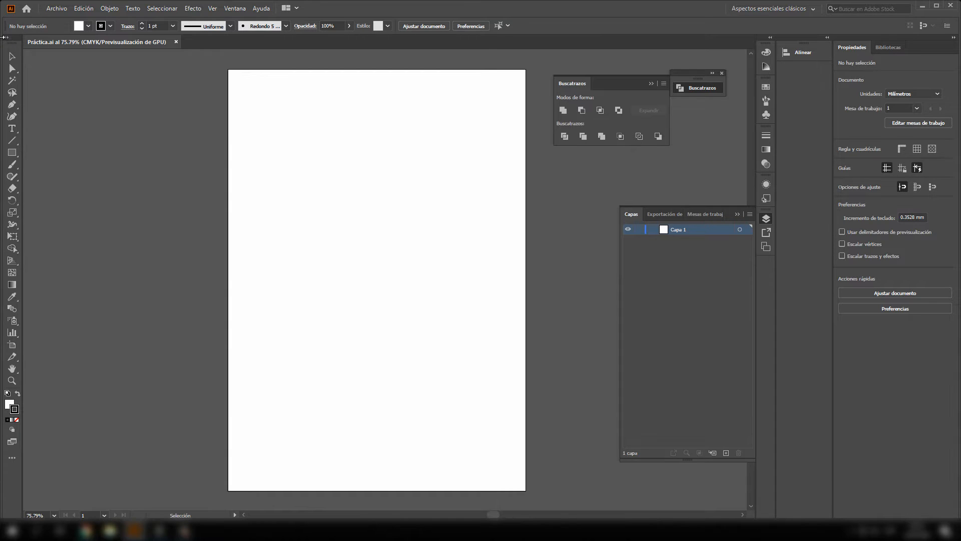
{"action": "left_click", "coordinate": [7, 38]}
{"action": "left_click", "coordinate": [7, 39]}
{"action": "left_click", "coordinate": [7, 38]}
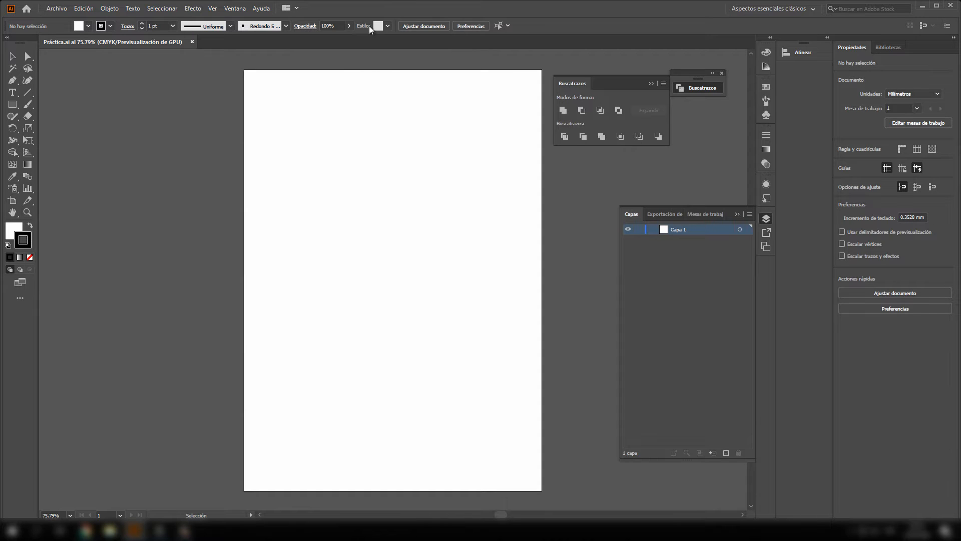
- Review the docked colour, colour guide, swatches, brushes, symbols, stroke and gradient panels one after another
{"action": "left_click", "coordinate": [766, 54]}
{"action": "left_click", "coordinate": [766, 67]}
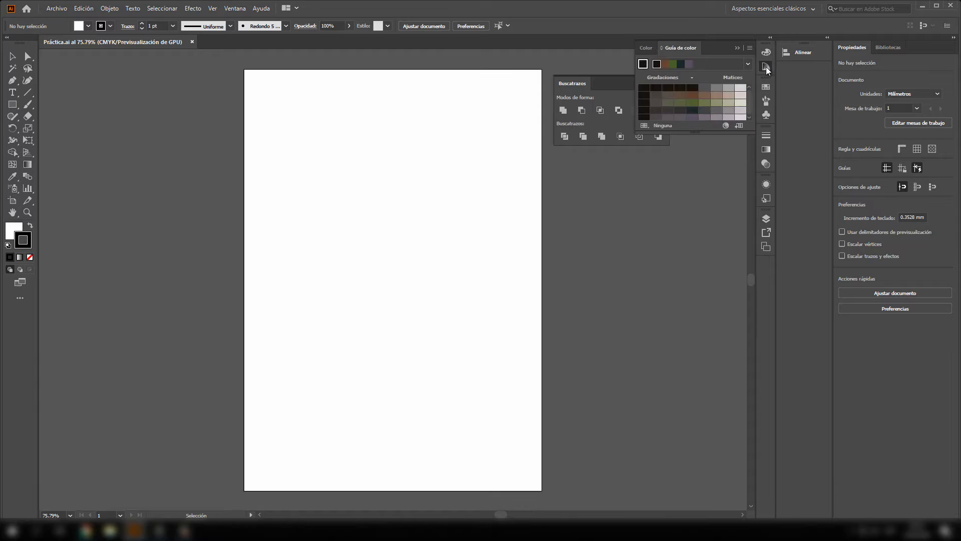
{"action": "left_click", "coordinate": [766, 86]}
{"action": "left_click", "coordinate": [766, 100]}
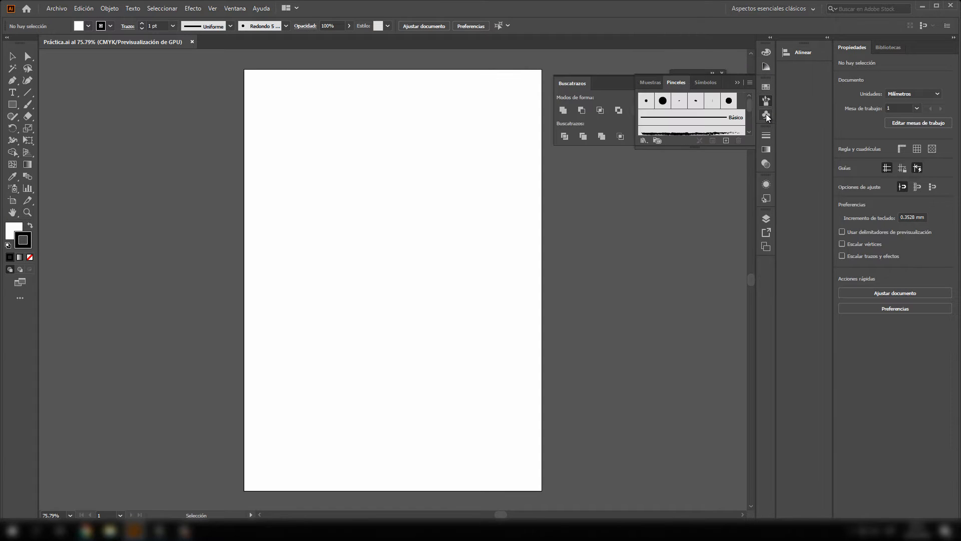
{"action": "left_click", "coordinate": [766, 114]}
{"action": "left_click", "coordinate": [766, 136]}
{"action": "left_click", "coordinate": [767, 151]}
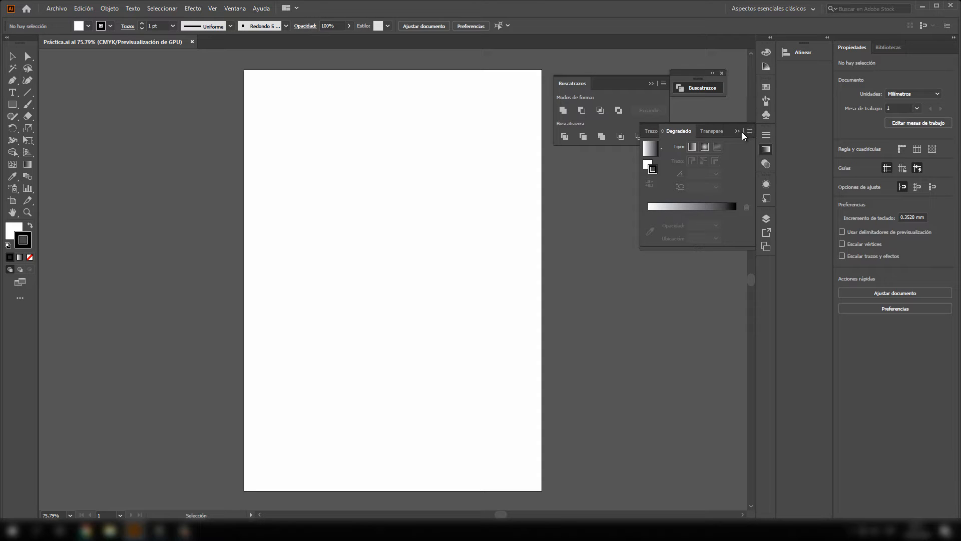
- Try expanding the docked panel column and the Alinear panel, collapsing both back to icons
{"action": "left_click", "coordinate": [770, 40]}
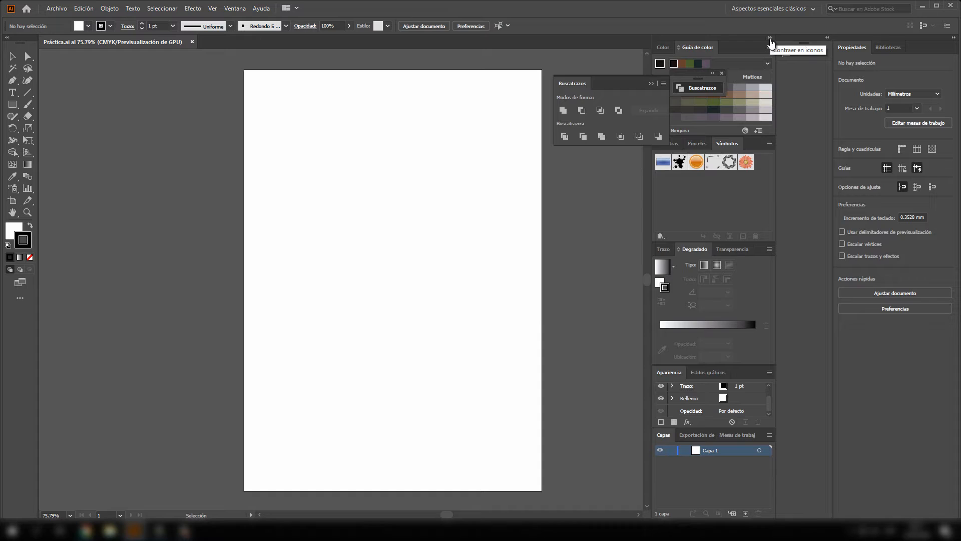
{"action": "left_click", "coordinate": [770, 39]}
{"action": "left_click", "coordinate": [770, 39]}
{"action": "left_click", "coordinate": [770, 39]}
{"action": "left_click", "coordinate": [828, 38]}
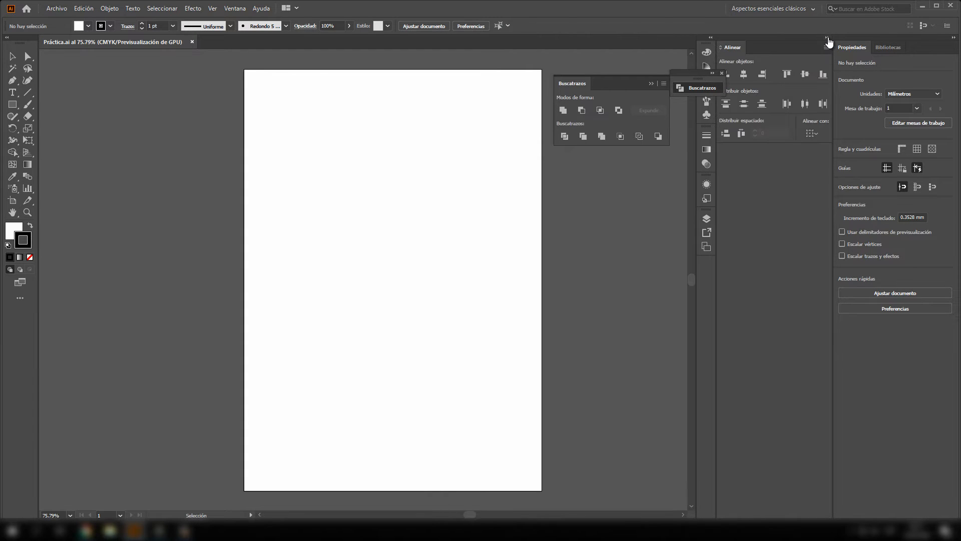
{"action": "left_click", "coordinate": [828, 39]}
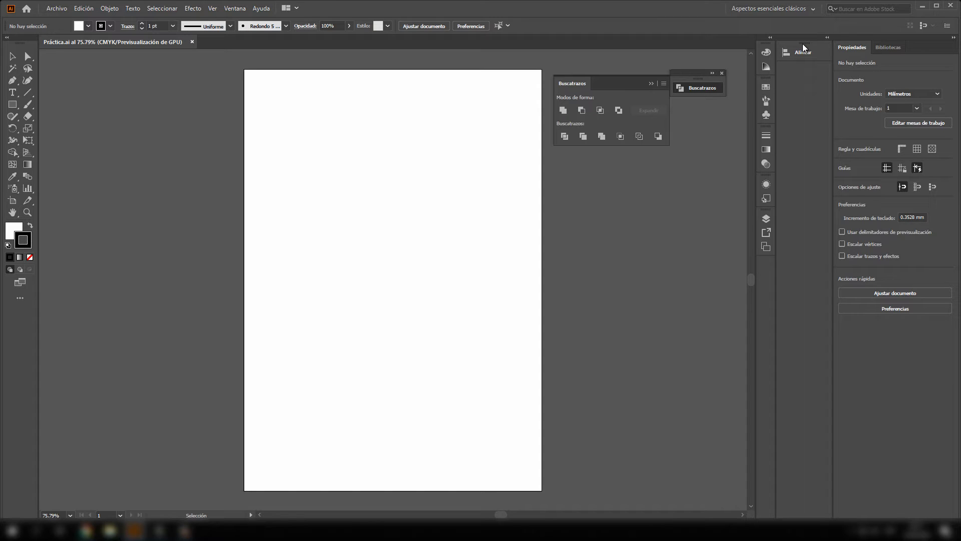
- Dock the Alinear and Buscatrazos panels beneath the other icons in the collapsed panel column
{"action": "left_click_drag", "start_coordinate": [802, 44], "coordinate": [769, 271]}
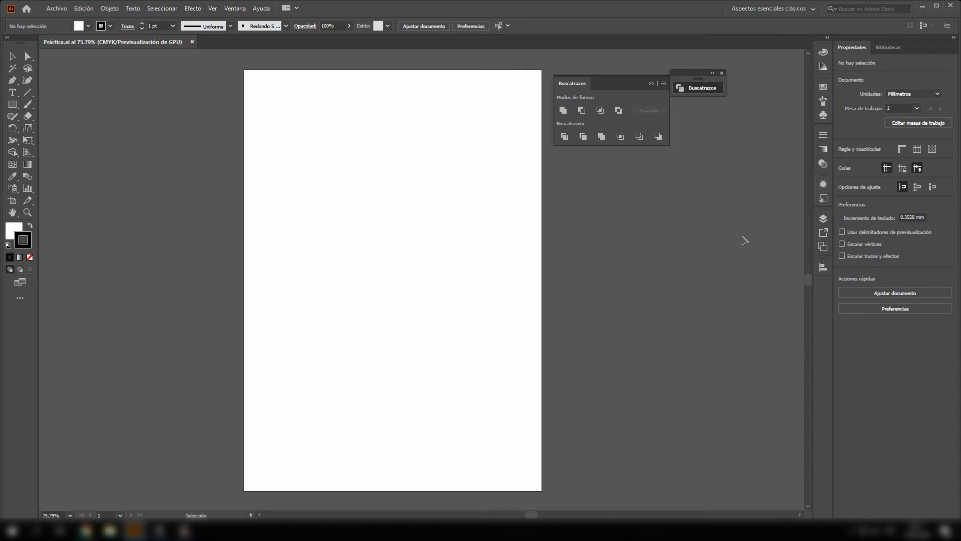
{"action": "left_click_drag", "start_coordinate": [578, 82], "coordinate": [826, 288]}
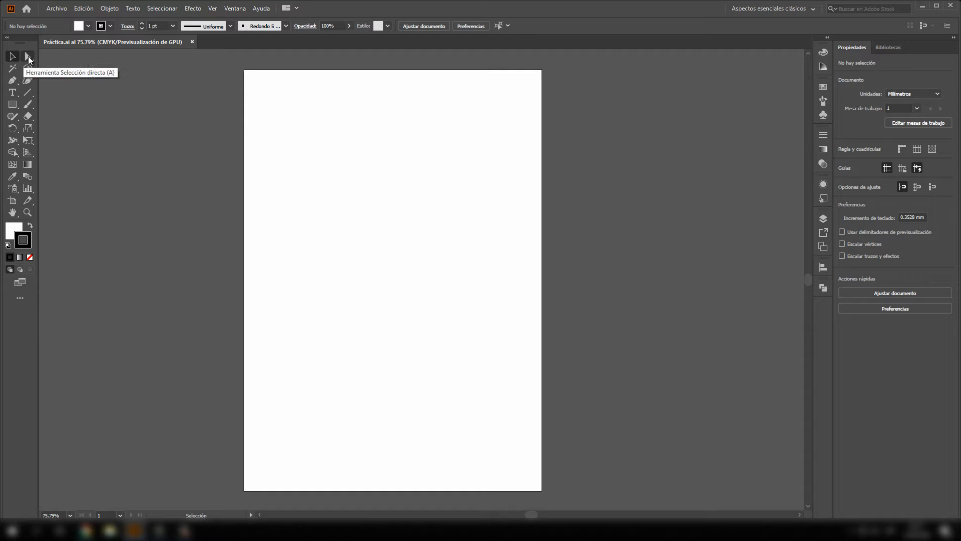
- Draw a rectangle about 106 mm wide and 56 mm high in the upper part of the artboard
{"action": "left_click", "coordinate": [29, 58]}
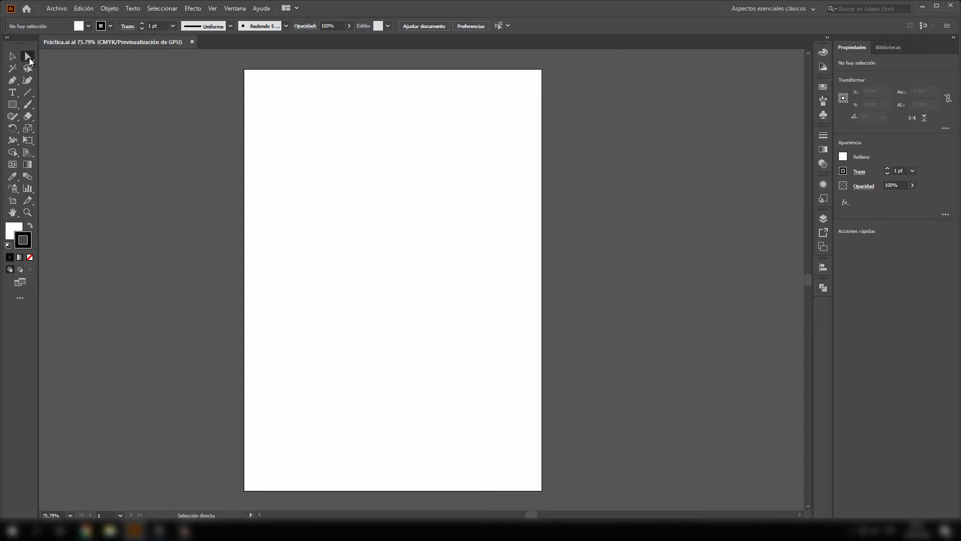
{"action": "left_click", "coordinate": [12, 58]}
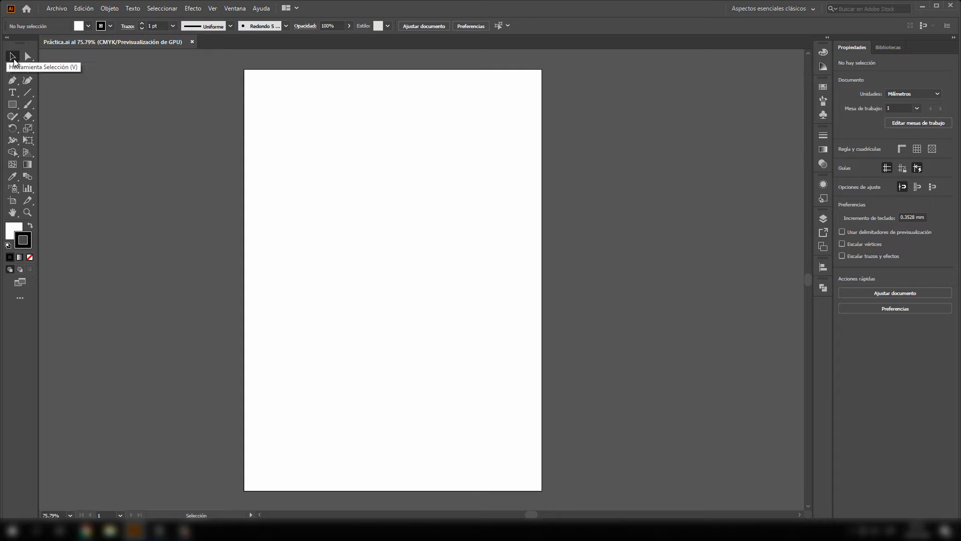
{"action": "left_click", "coordinate": [12, 105]}
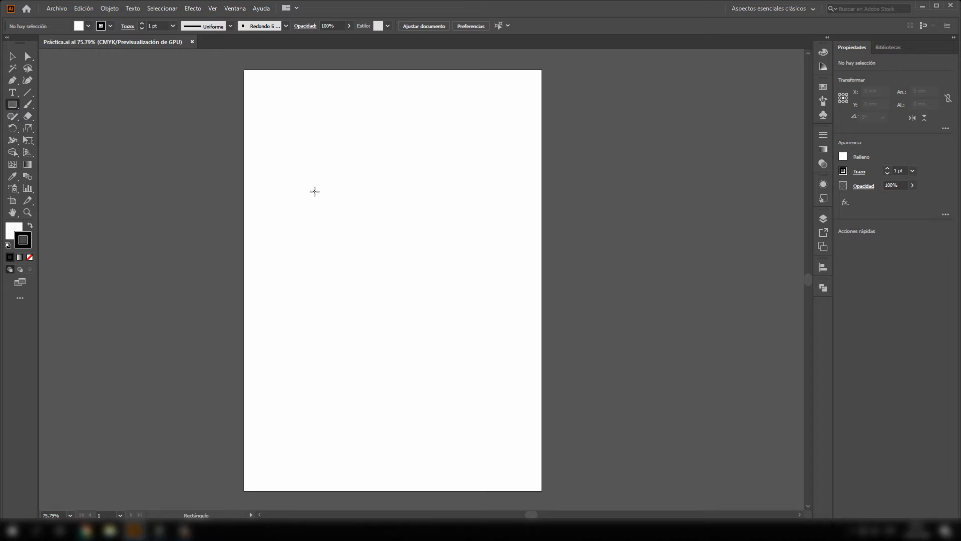
{"action": "left_click_drag", "start_coordinate": [279, 113], "coordinate": [429, 194]}
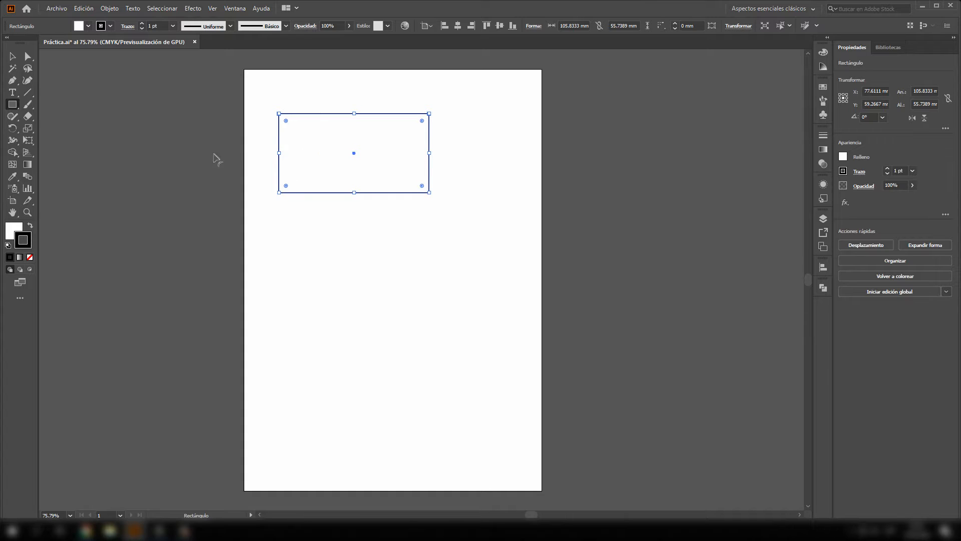
- Round all four corners of the rectangle to a radius of about 9.7 mm with the Selection tool
{"action": "left_click", "coordinate": [13, 56]}
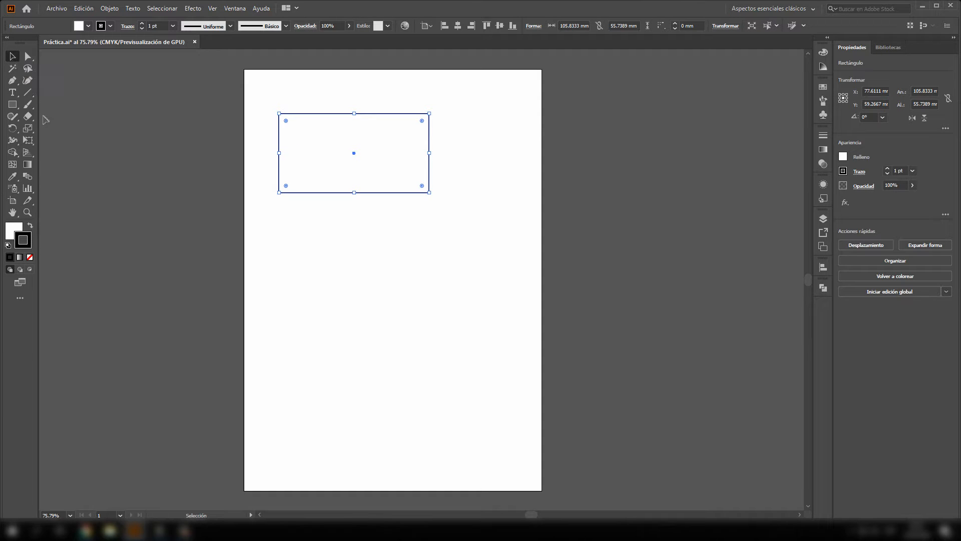
{"action": "left_click", "coordinate": [15, 106]}
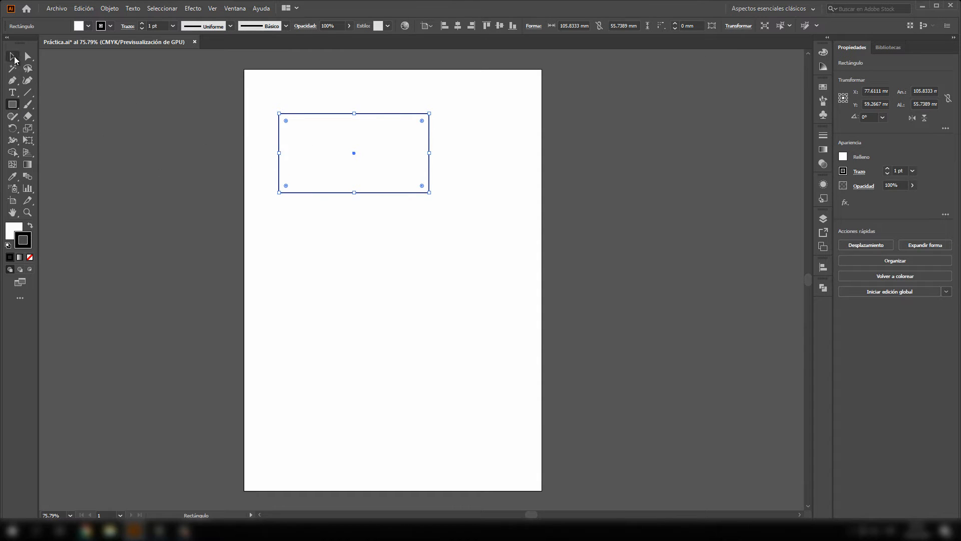
{"action": "left_click", "coordinate": [14, 58]}
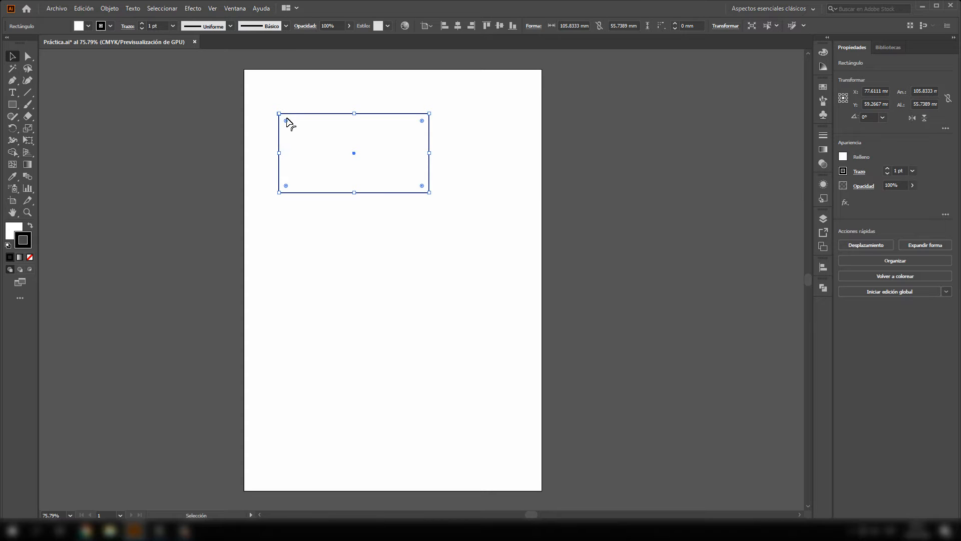
{"action": "mouse_move", "coordinate": [286, 120]}
{"action": "left_mouse_down"}
{"action": "mouse_move", "coordinate": [301, 135]}
{"action": "mouse_move", "coordinate": [292, 127]}
{"action": "left_mouse_up"}
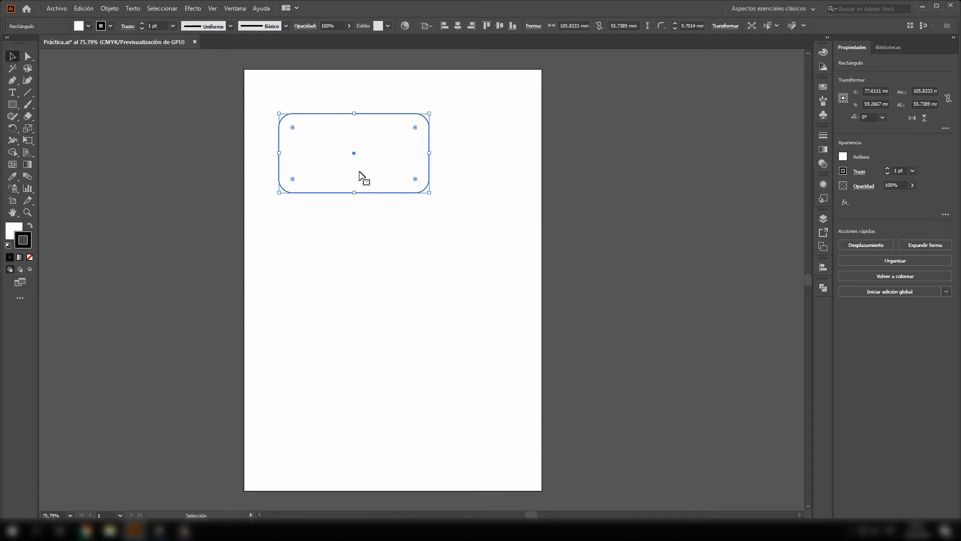
- Show the rectangle's Transformar properties and set its linked corner radii to 0 mm
{"action": "left_click", "coordinate": [236, 10]}
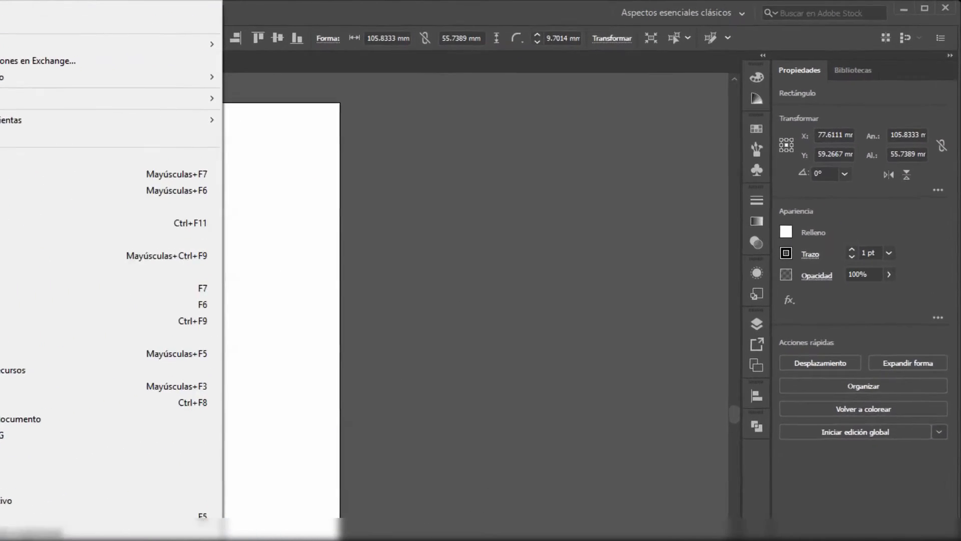
{"action": "left_click", "coordinate": [30, 539]}
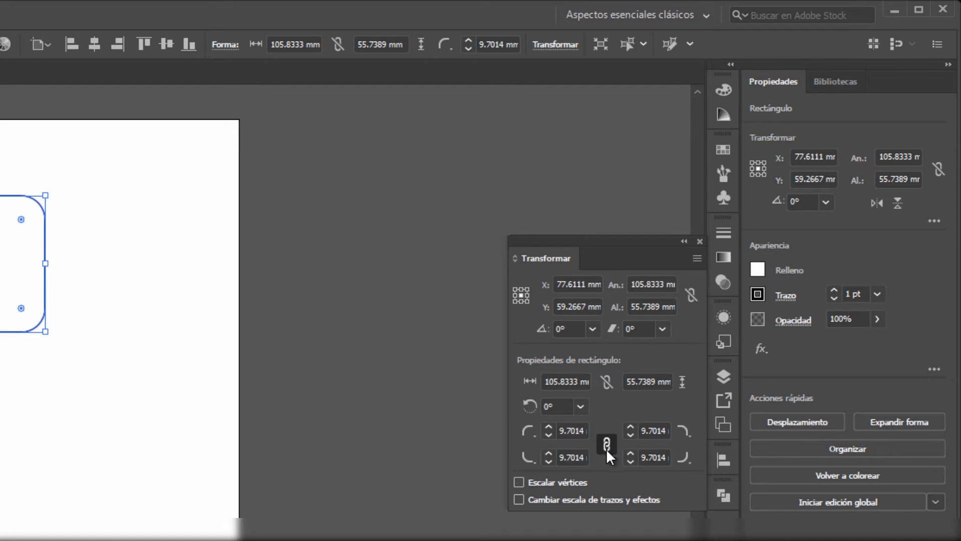
{"action": "left_click", "coordinate": [584, 458]}
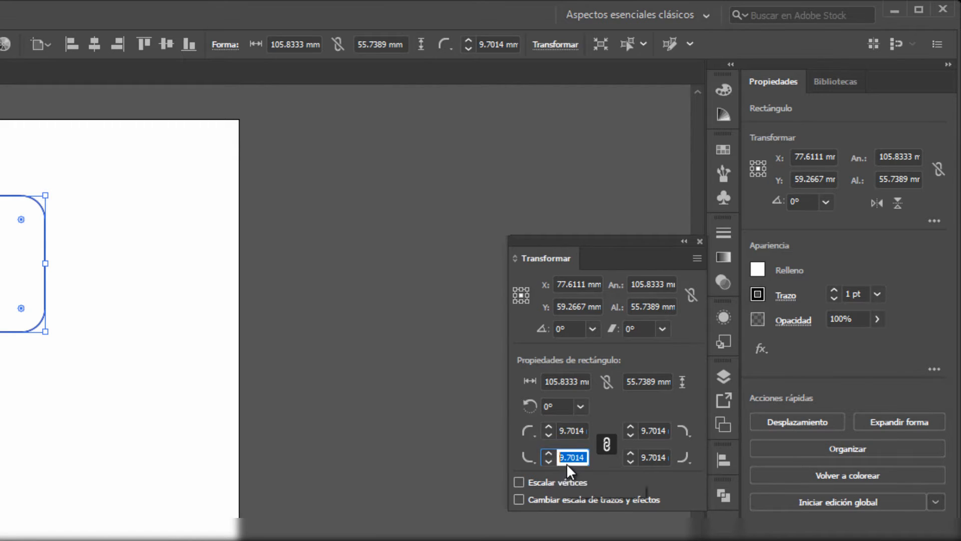
{"action": "type", "text": "0"}
{"action": "key", "text": "Return"}
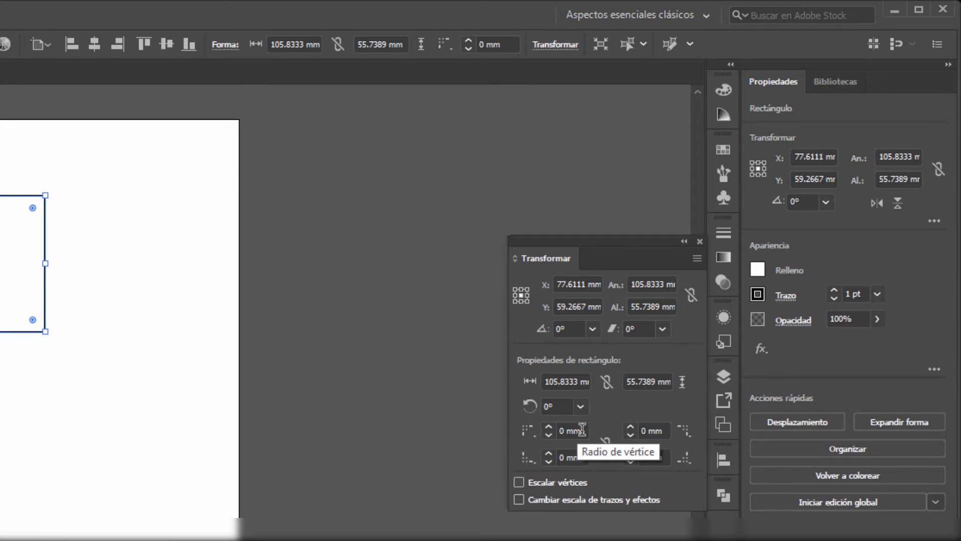
- Unlink the rectangle's corner radii, set only the top-left corner to 20 mm and deselect the shape
{"action": "left_click", "coordinate": [548, 430]}
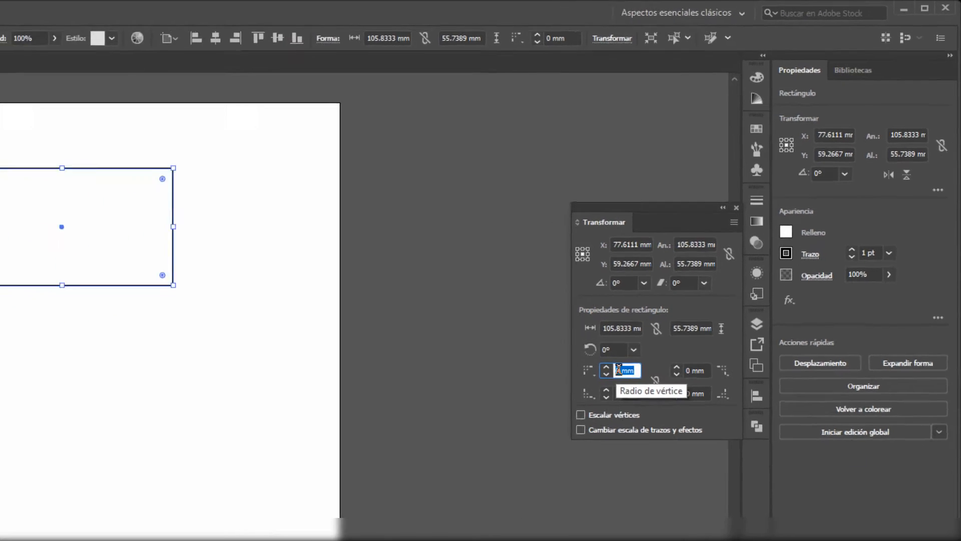
{"action": "type", "text": "20"}
{"action": "key", "text": "Return"}
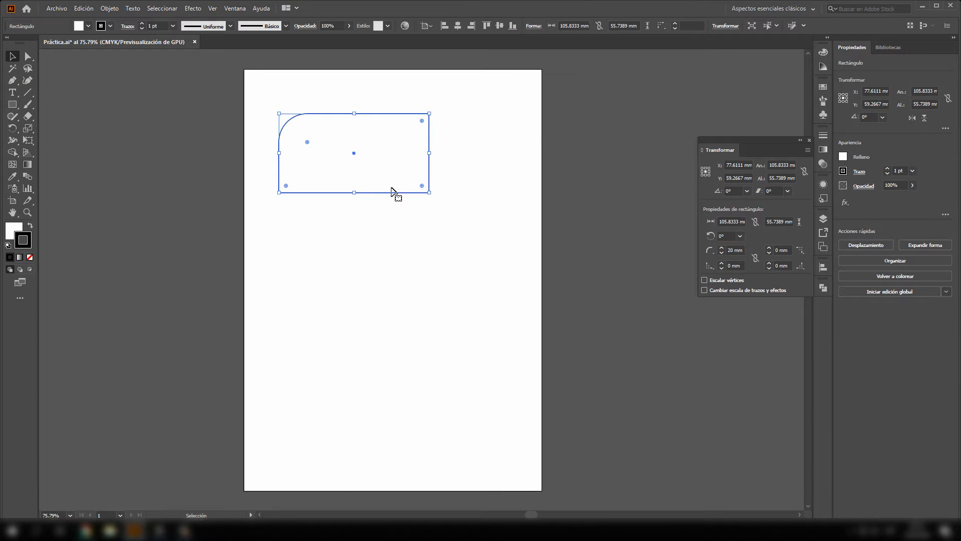
{"action": "left_click", "coordinate": [363, 208]}
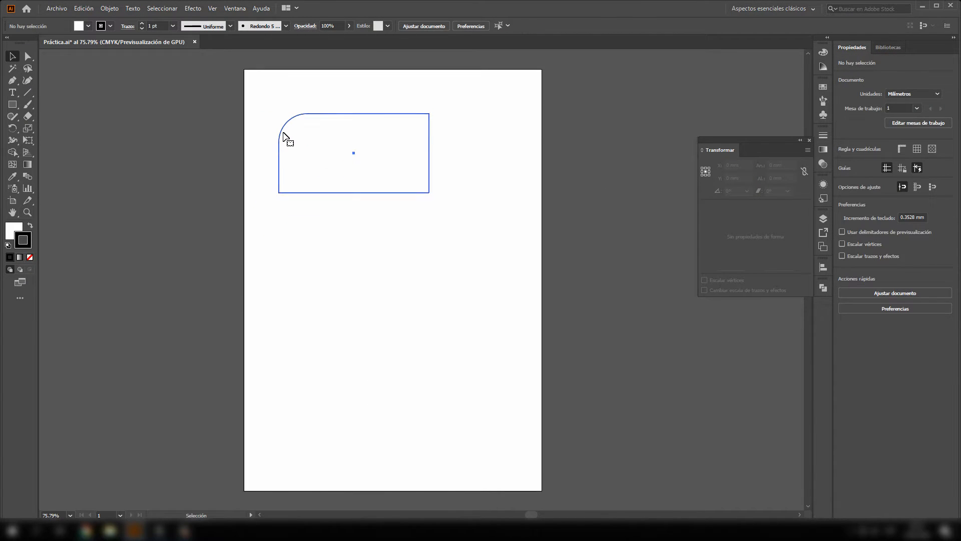
- Fill the rectangle with a bright red from the colour picker
{"action": "left_click", "coordinate": [281, 138]}
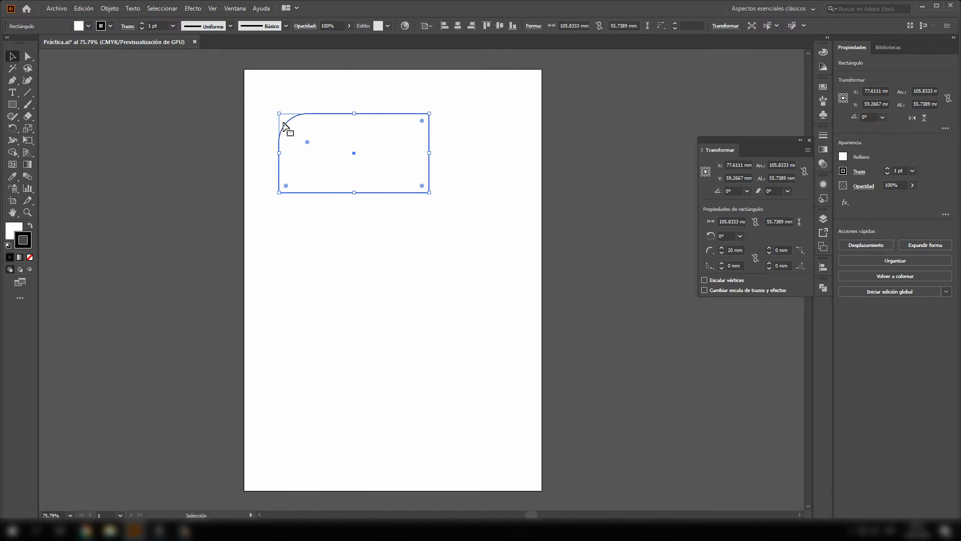
{"action": "left_click", "coordinate": [14, 231]}
{"action": "left_click", "coordinate": [14, 234]}
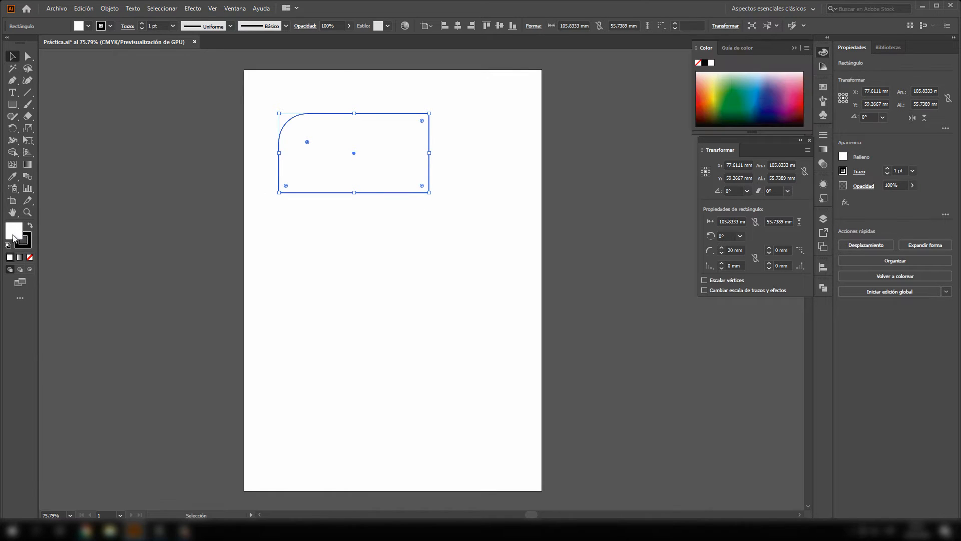
{"action": "double_click", "coordinate": [15, 238]}
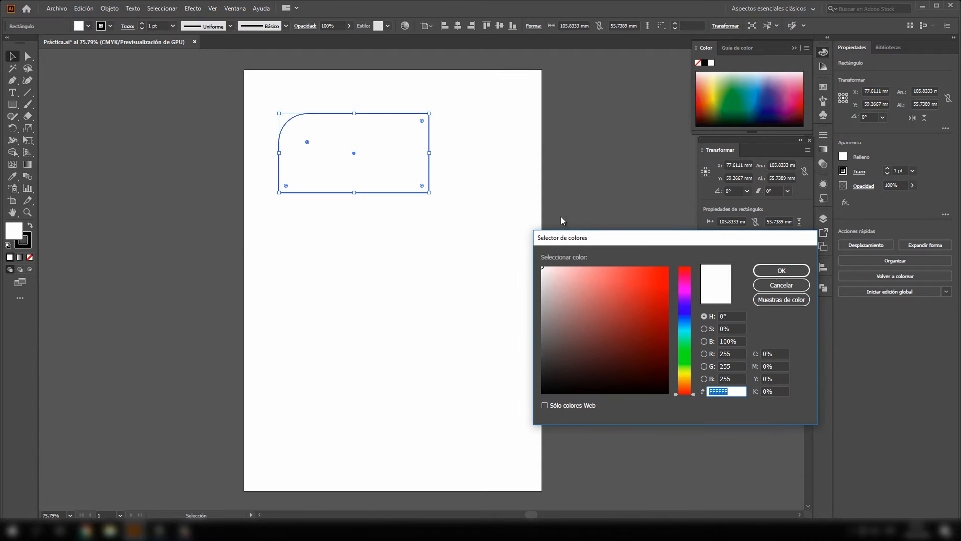
{"action": "left_click", "coordinate": [659, 286]}
{"action": "left_click", "coordinate": [782, 271]}
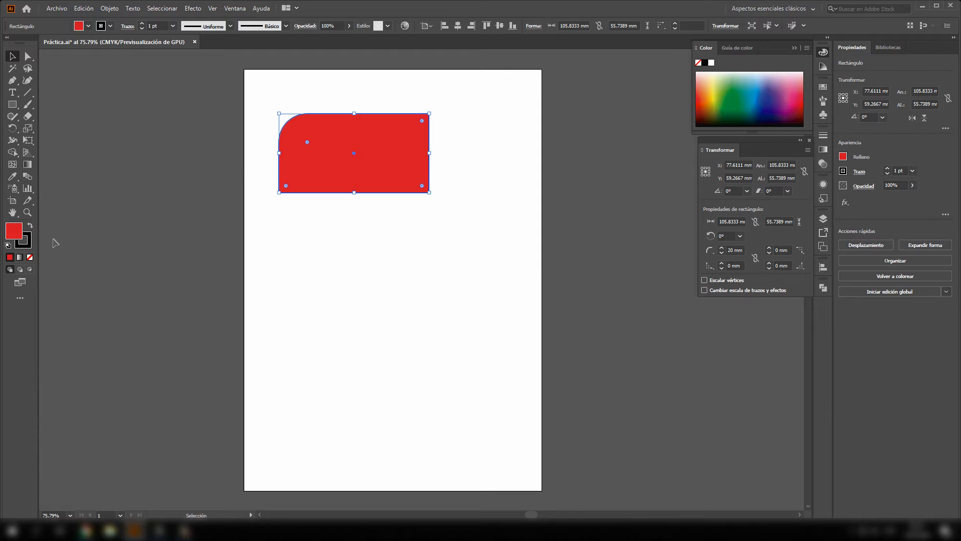
- Set the rectangle's stroke colour to bright green (5FF90D) and deselect the shape
{"action": "left_click", "coordinate": [29, 244]}
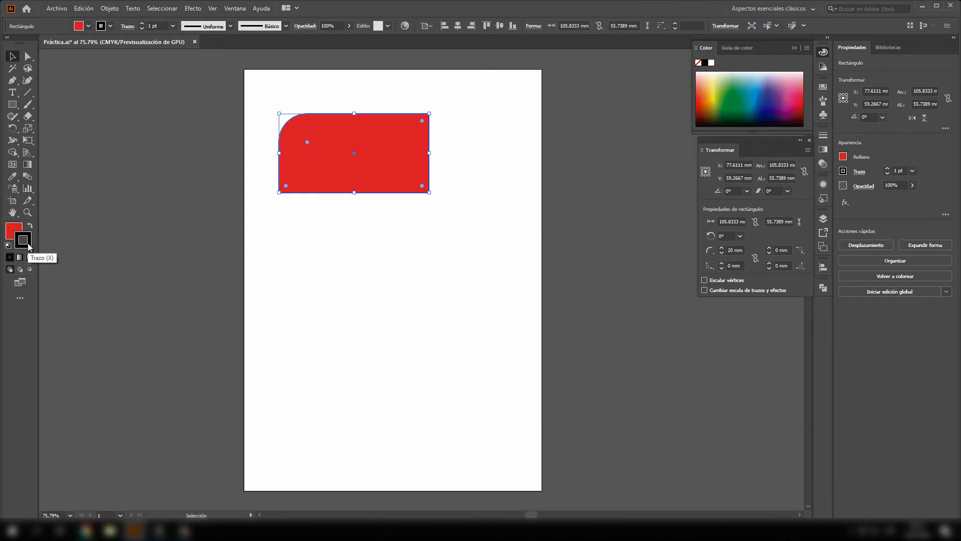
{"action": "double_click", "coordinate": [29, 244]}
{"action": "left_click_drag", "start_coordinate": [689, 299], "coordinate": [691, 360]}
{"action": "left_click", "coordinate": [649, 290]}
{"action": "left_click", "coordinate": [781, 271]}
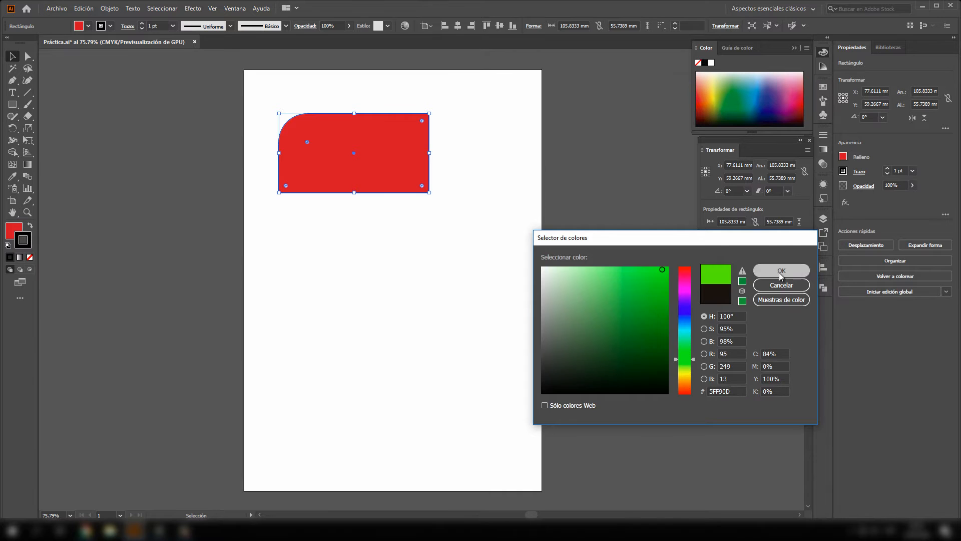
{"action": "left_click", "coordinate": [305, 205]}
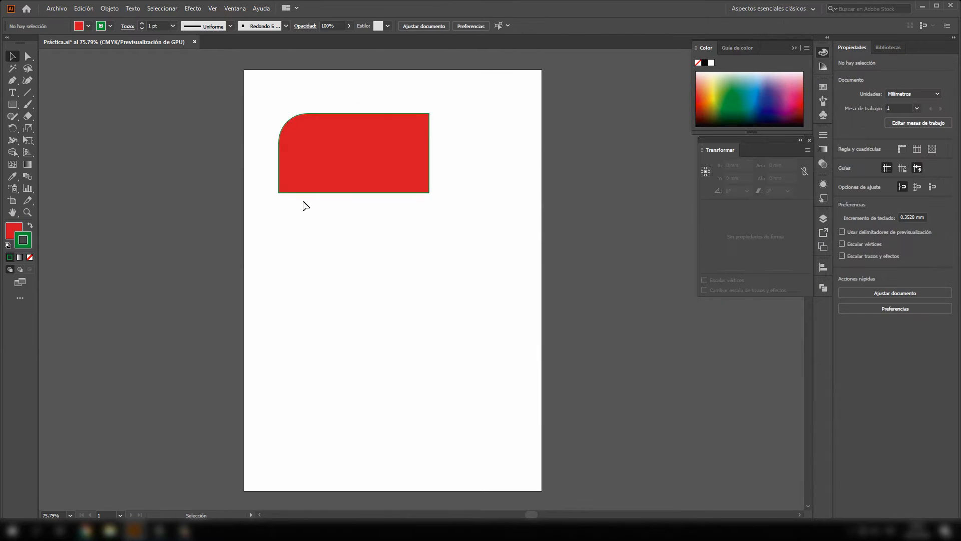
- Inspect the rounded red rectangle and its green stroke up close and in full at different magnifications
{"action": "scroll", "coordinate": [292, 176], "scroll_direction": "left", "scroll_amount": 3}
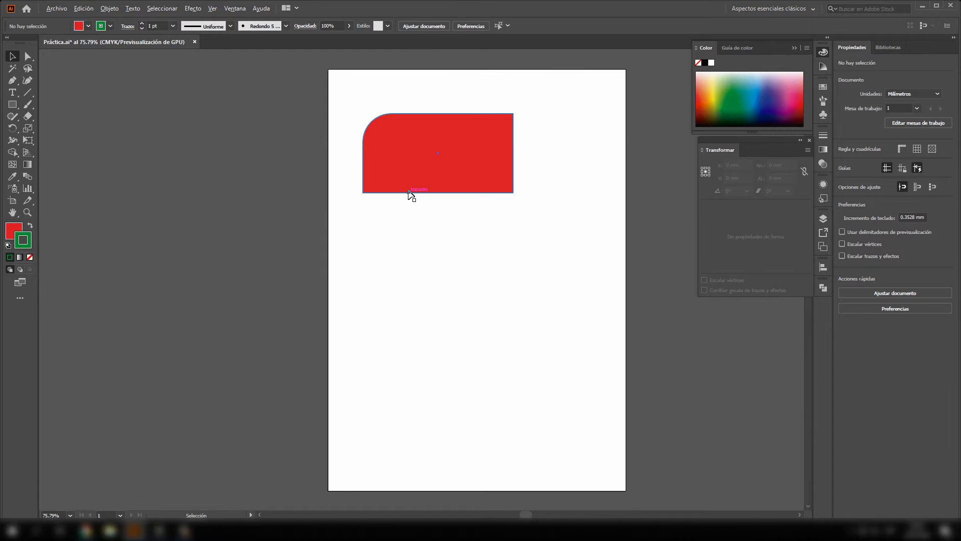
{"action": "scroll", "coordinate": [409, 195], "scroll_direction": "up", "scroll_amount": 3}
{"action": "scroll", "coordinate": [409, 195], "scroll_direction": "down", "scroll_amount": 3}
{"action": "scroll", "coordinate": [409, 195], "scroll_direction": "up", "scroll_amount": 4}
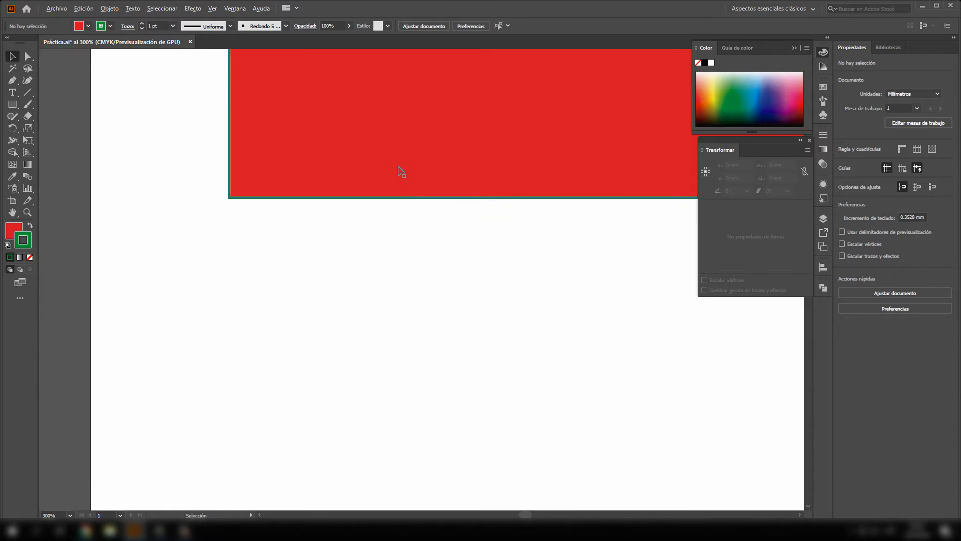
{"action": "scroll", "coordinate": [401, 172], "scroll_direction": "up", "scroll_amount": 3}
{"action": "scroll", "coordinate": [311, 226], "scroll_direction": "down", "scroll_amount": 3}
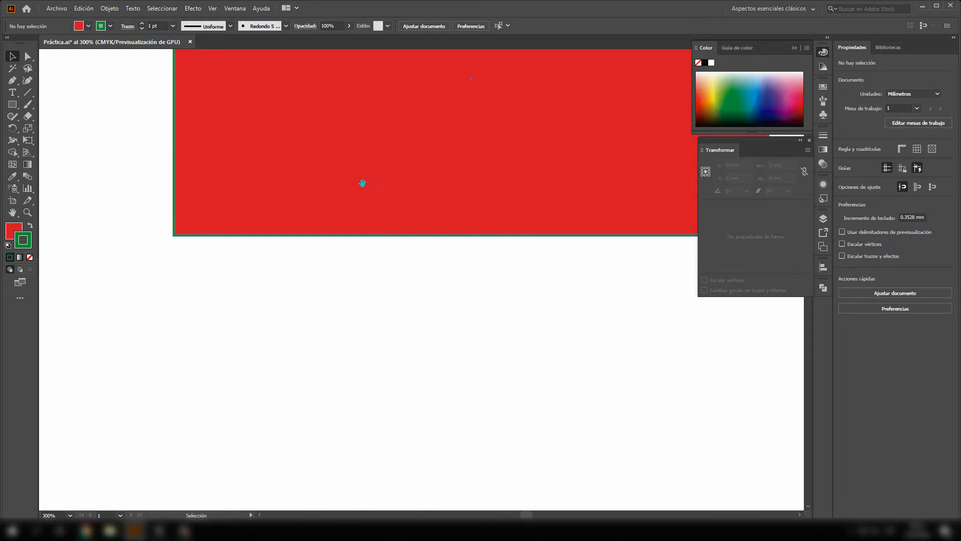
{"action": "left_click_drag", "start_coordinate": [362, 183], "coordinate": [302, 308]}
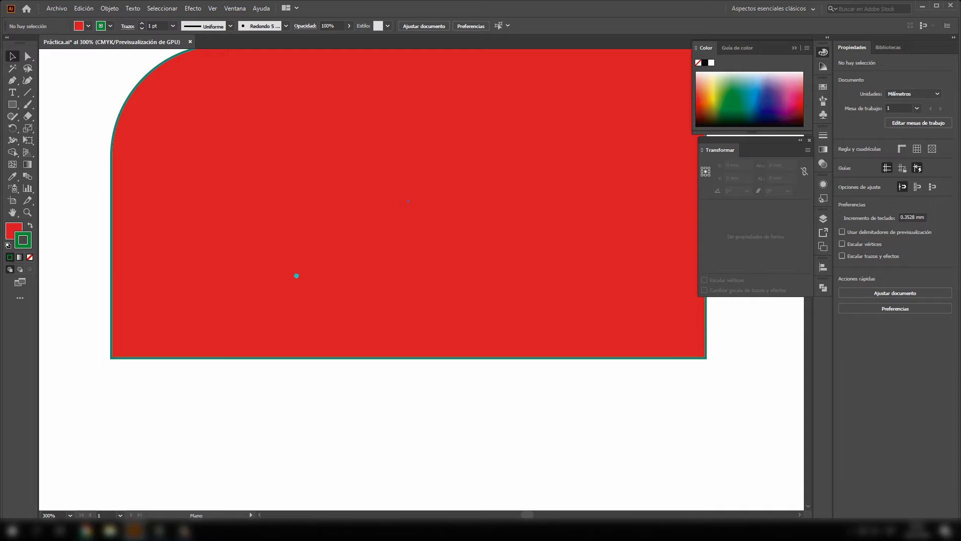
{"action": "left_click_drag", "start_coordinate": [296, 275], "coordinate": [284, 293]}
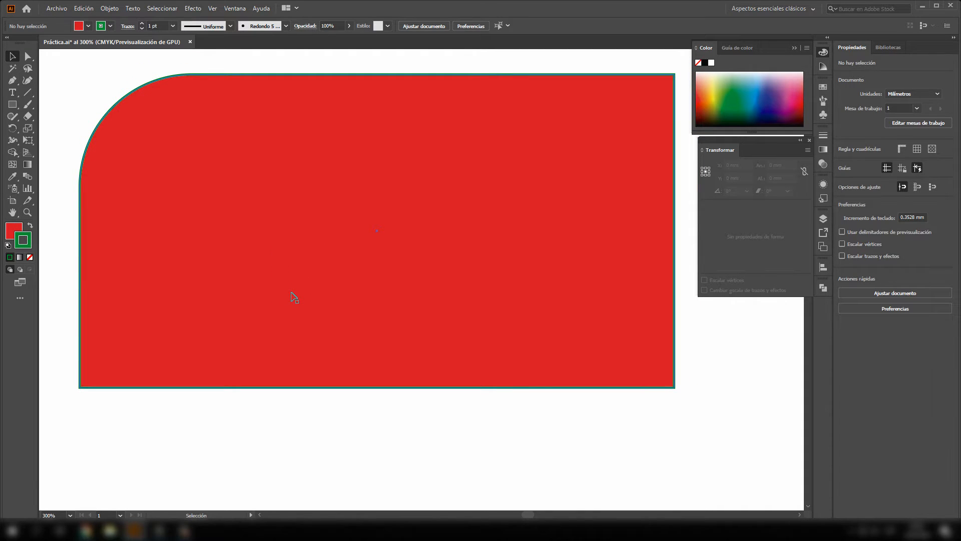
{"action": "scroll", "coordinate": [294, 298], "scroll_direction": "down", "scroll_amount": 5}
{"action": "scroll", "coordinate": [294, 297], "scroll_direction": "up", "scroll_amount": 8}
{"action": "scroll", "coordinate": [295, 297], "scroll_direction": "down", "scroll_amount": 3}
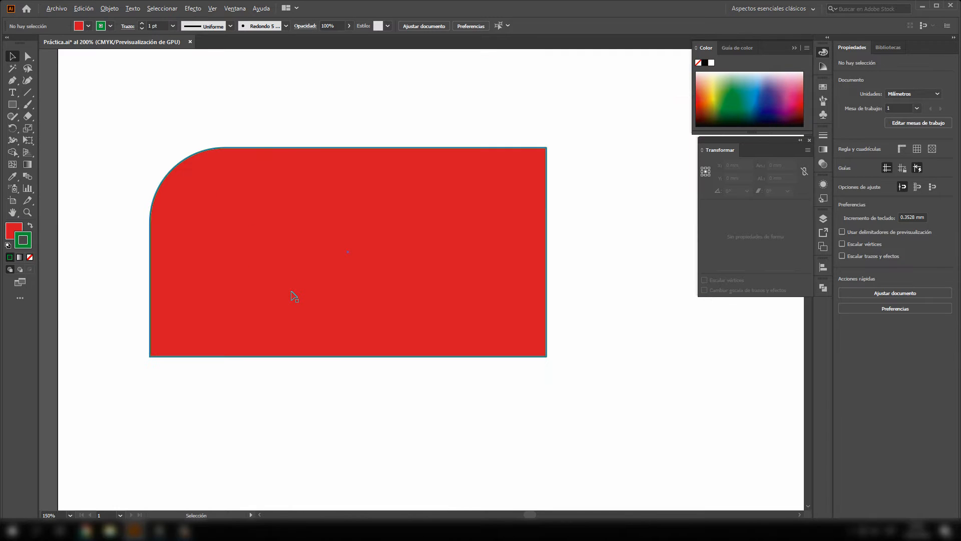
{"action": "scroll", "coordinate": [295, 297], "scroll_direction": "up", "scroll_amount": 2}
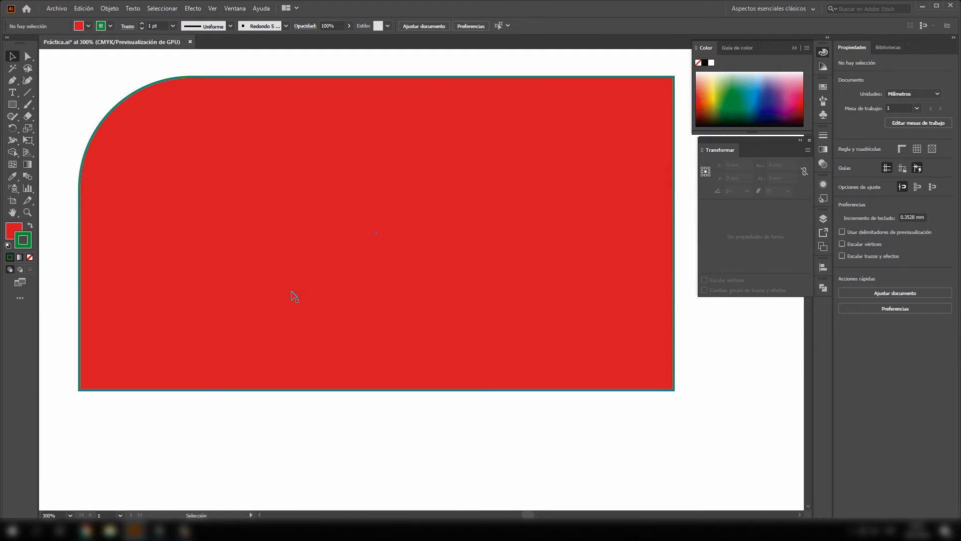
{"action": "mouse_move", "coordinate": [316, 278]}
{"action": "left_mouse_down"}
{"action": "mouse_move", "coordinate": [257, 221]}
{"action": "mouse_move", "coordinate": [371, 384]}
{"action": "mouse_move", "coordinate": [235, 234]}
{"action": "mouse_move", "coordinate": [396, 354]}
{"action": "mouse_move", "coordinate": [245, 259]}
{"action": "mouse_move", "coordinate": [344, 345]}
{"action": "mouse_move", "coordinate": [311, 249]}
{"action": "mouse_move", "coordinate": [279, 281]}
{"action": "mouse_move", "coordinate": [317, 313]}
{"action": "mouse_move", "coordinate": [316, 277]}
{"action": "left_mouse_up"}
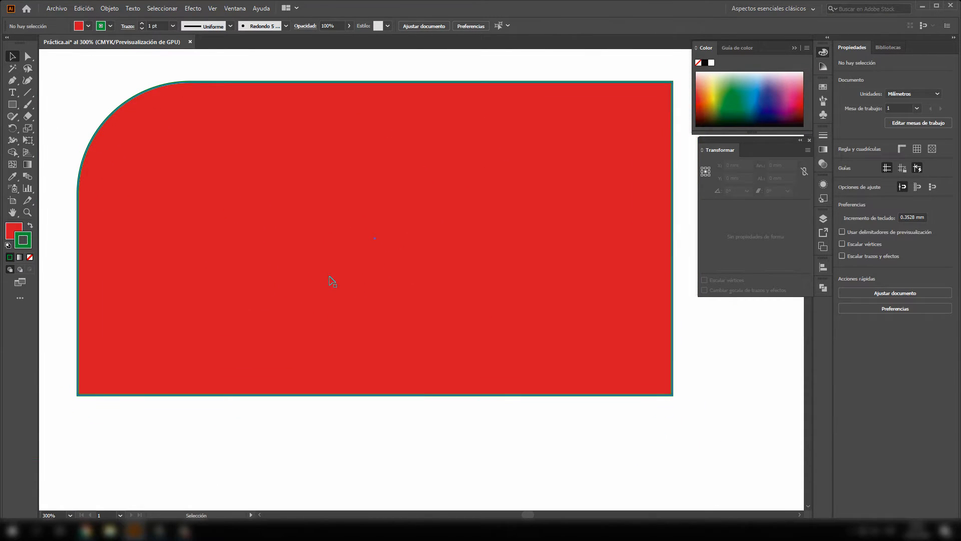
- Scale the rectangle down proportionally to about 101 × 53 mm, then rotate it 90°
{"action": "left_click", "coordinate": [183, 373]}
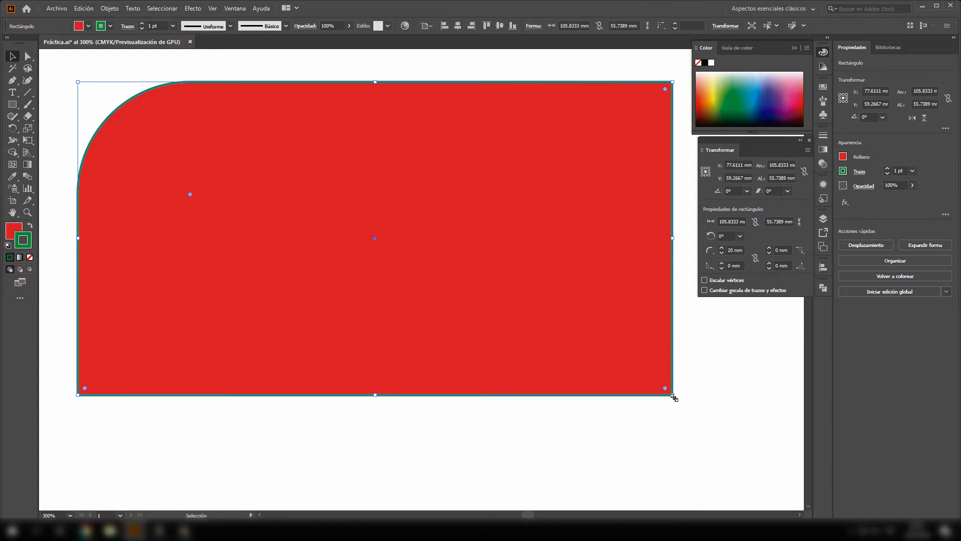
{"action": "left_click_drag", "start_coordinate": [675, 398], "coordinate": [647, 382]}
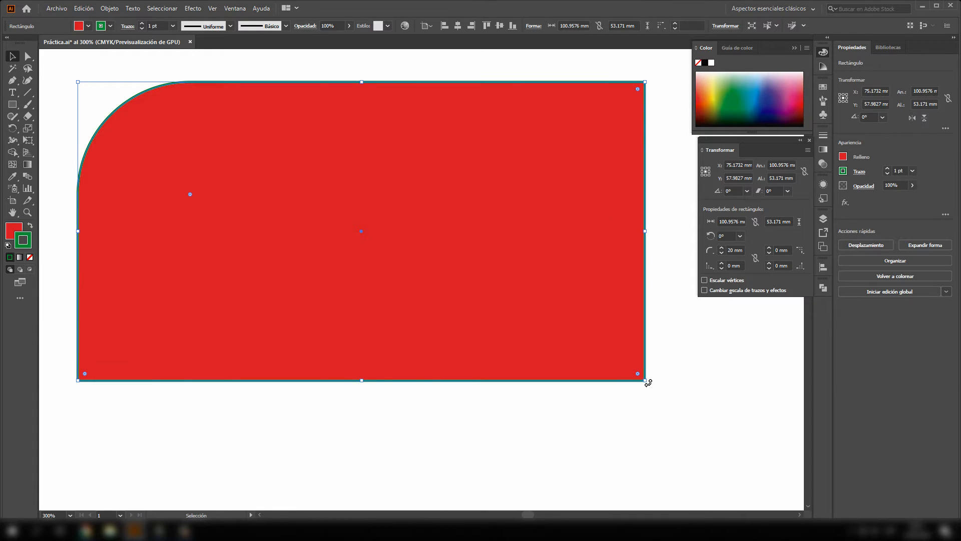
{"action": "left_click_drag", "start_coordinate": [648, 383], "coordinate": [667, 342]}
{"action": "key", "text": "ctrl+z"}
{"action": "left_click_drag", "start_coordinate": [648, 389], "coordinate": [391, 171]}
- Move the rotated rectangle closer to the artboard's left edge, centred at about X 52 mm, Y 57 mm
{"action": "scroll", "coordinate": [550, 266], "scroll_direction": "right", "scroll_amount": 3}
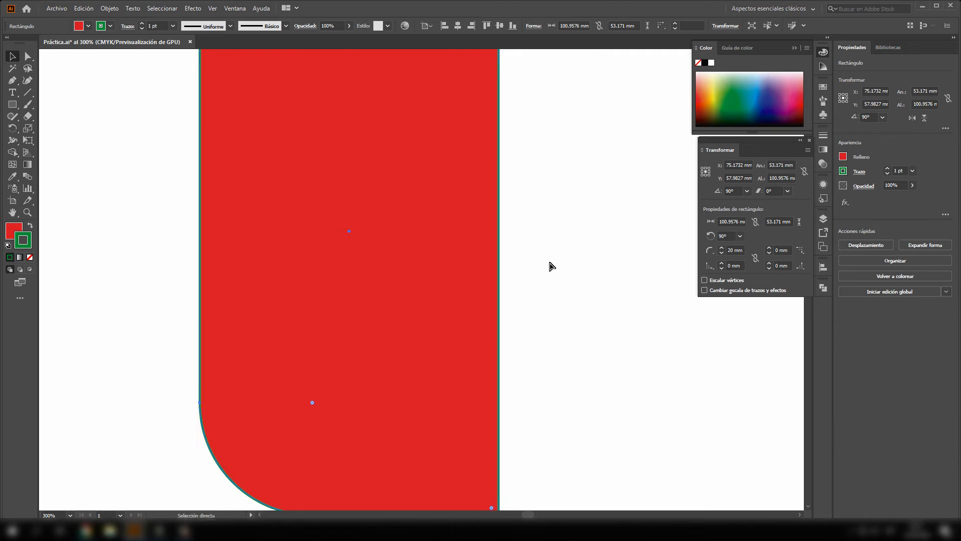
{"action": "scroll", "coordinate": [550, 263], "scroll_direction": "left", "scroll_amount": 1}
{"action": "scroll", "coordinate": [550, 263], "scroll_direction": "down", "scroll_amount": 3}
{"action": "scroll", "coordinate": [550, 263], "scroll_direction": "up", "scroll_amount": 2}
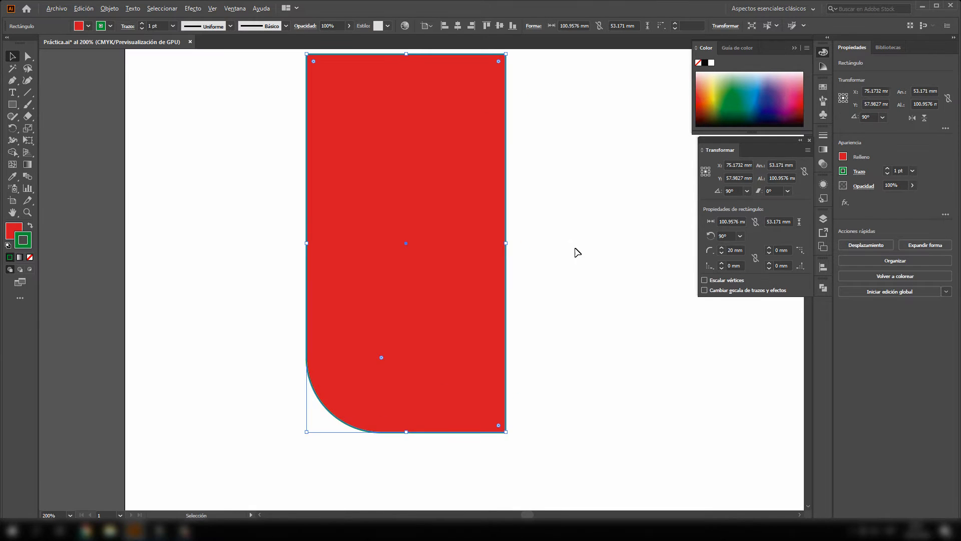
{"action": "key", "text": "space"}
{"action": "left_click_drag", "start_coordinate": [576, 244], "coordinate": [482, 274]}
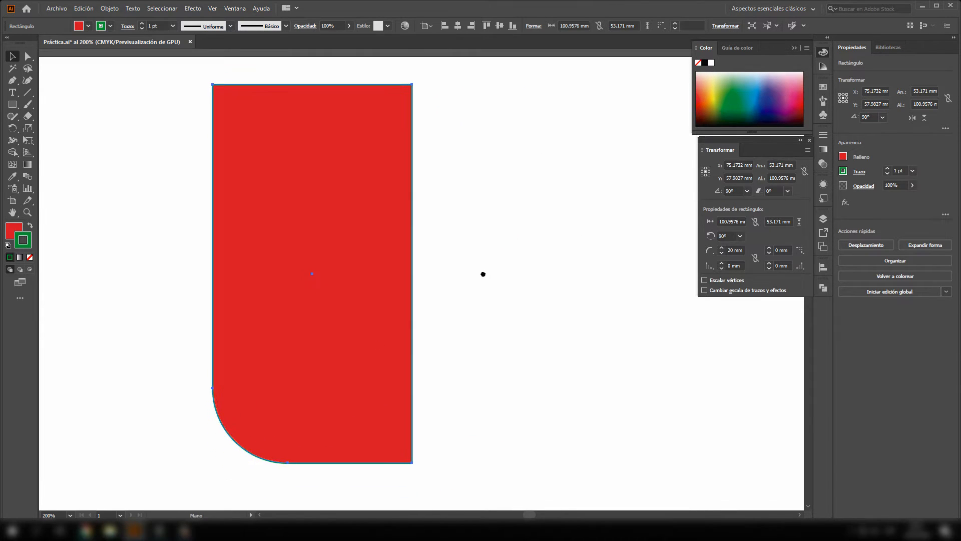
{"action": "left_click_drag", "start_coordinate": [347, 167], "coordinate": [261, 163]}
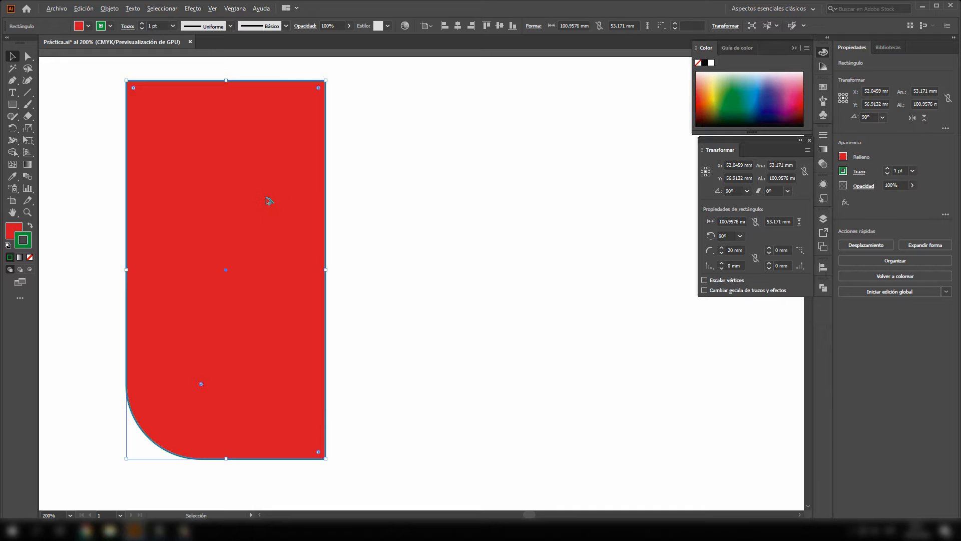
- Try duplicating the rectangle, once diagonally and once in a straight horizontal line, and remove the test copies
{"action": "left_click_drag", "start_coordinate": [261, 203], "coordinate": [541, 282]}
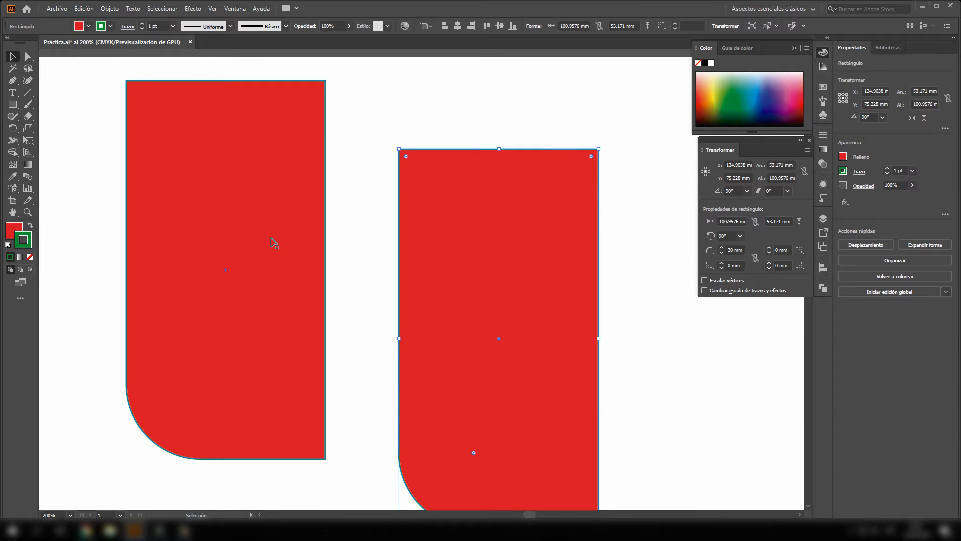
{"action": "key", "text": "ctrl+z"}
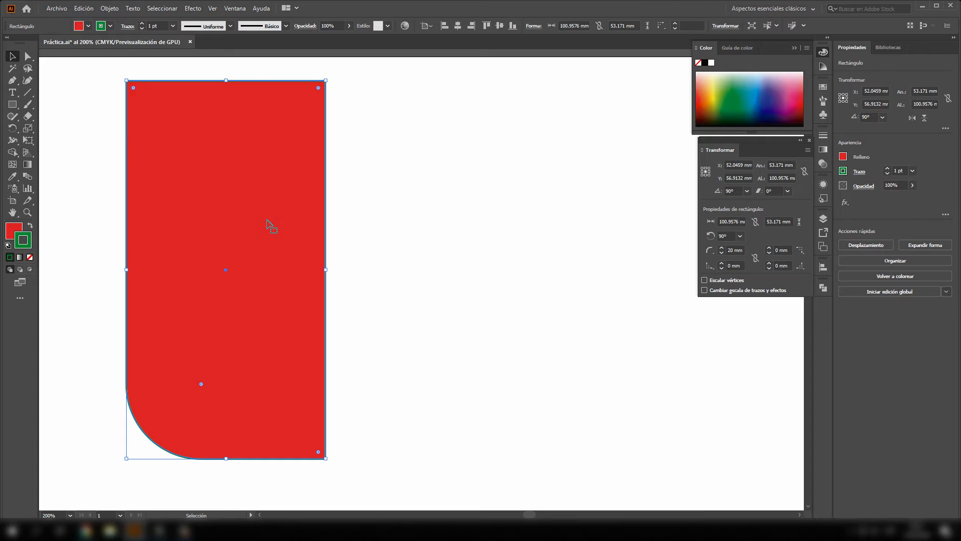
{"action": "left_click_drag", "start_coordinate": [269, 223], "coordinate": [311, 224]}
{"action": "key", "text": "ctrl+z"}
{"action": "left_click_drag", "start_coordinate": [264, 245], "coordinate": [506, 255]}
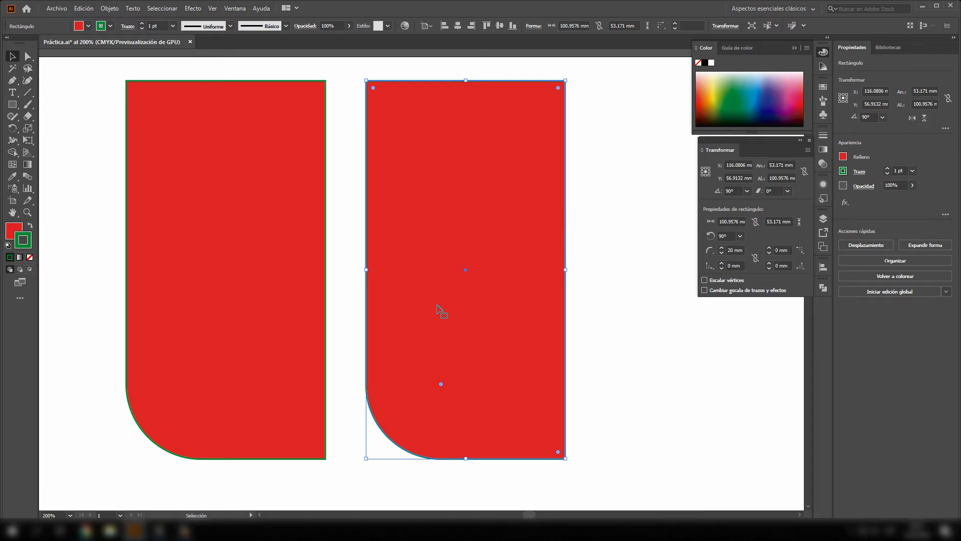
{"action": "key", "text": "Delete"}
- Duplicate the rectangle horizontally to its right, placing the copy's centre at about X 113.5 mm
{"action": "left_click", "coordinate": [293, 273]}
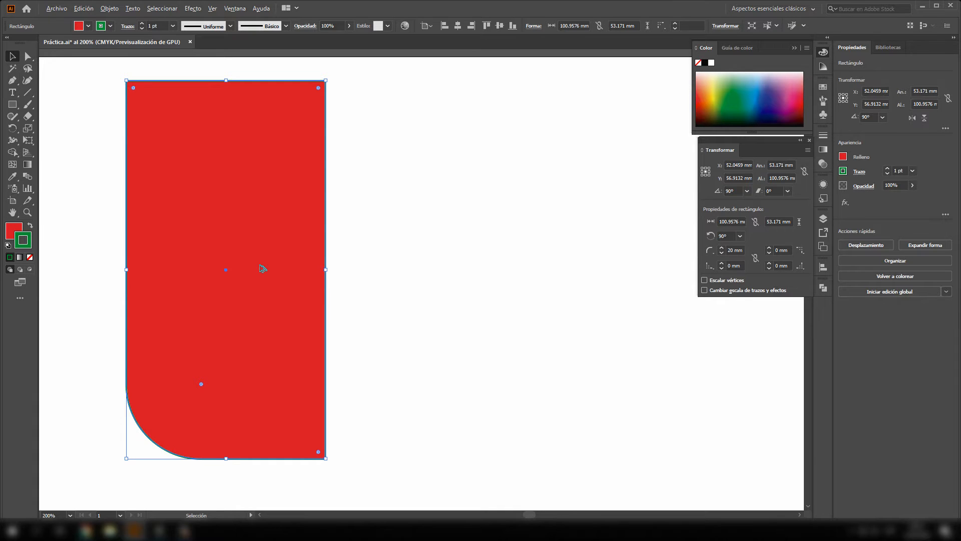
{"action": "left_click_drag", "start_coordinate": [261, 269], "coordinate": [491, 277]}
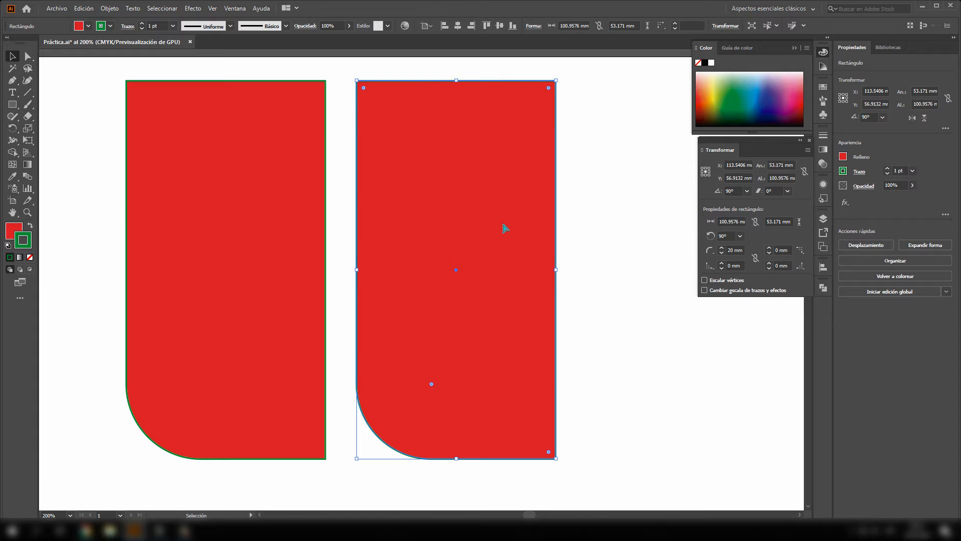
{"action": "scroll", "coordinate": [503, 225], "scroll_direction": "right", "scroll_amount": 1}
{"action": "scroll", "coordinate": [503, 225], "scroll_direction": "left", "scroll_amount": 1}
{"action": "left_click", "coordinate": [563, 215]}
{"action": "left_click", "coordinate": [423, 247]}
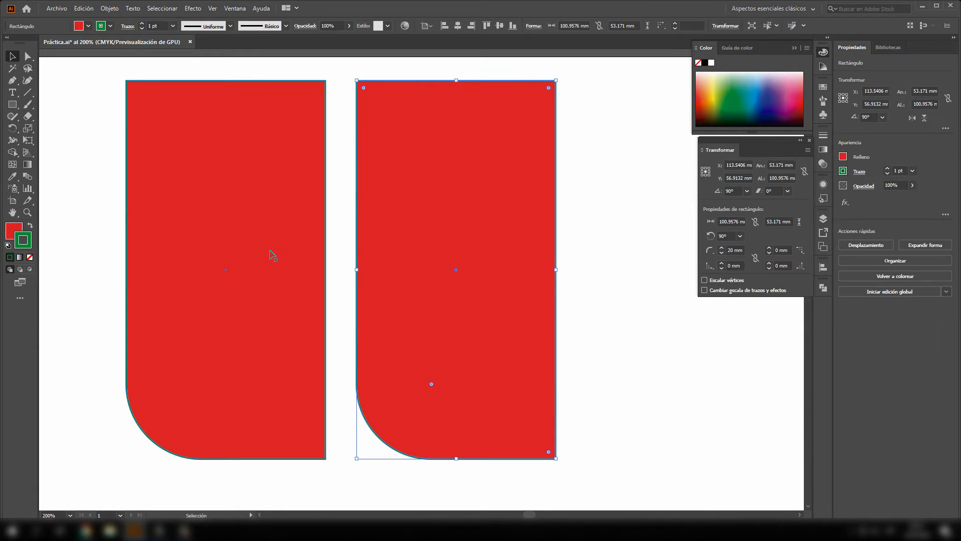
{"action": "left_click", "coordinate": [256, 211]}
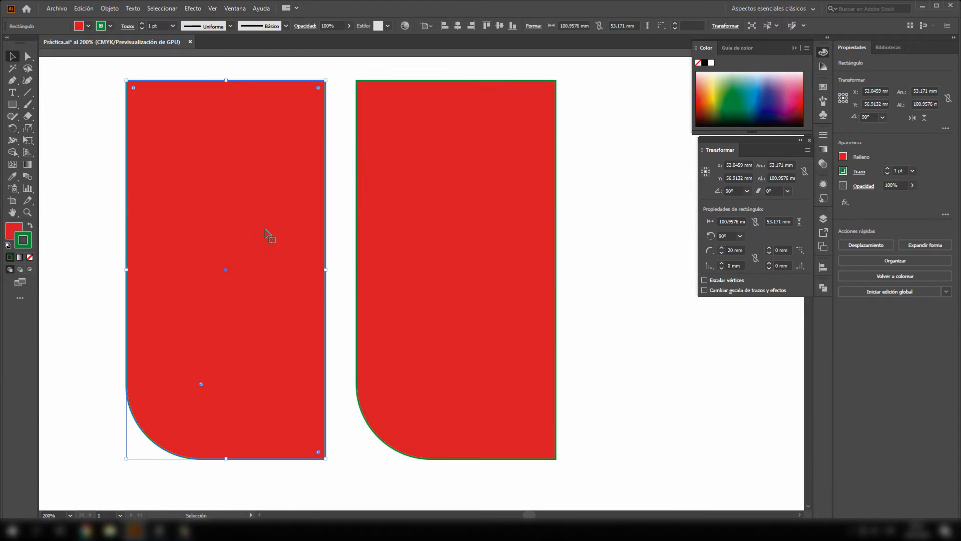
- Reflect the right-hand copy across the Vertical axis with Previsualizar enabled, comparing the Horizontal option first, and deselect it
{"action": "left_click", "coordinate": [531, 276]}
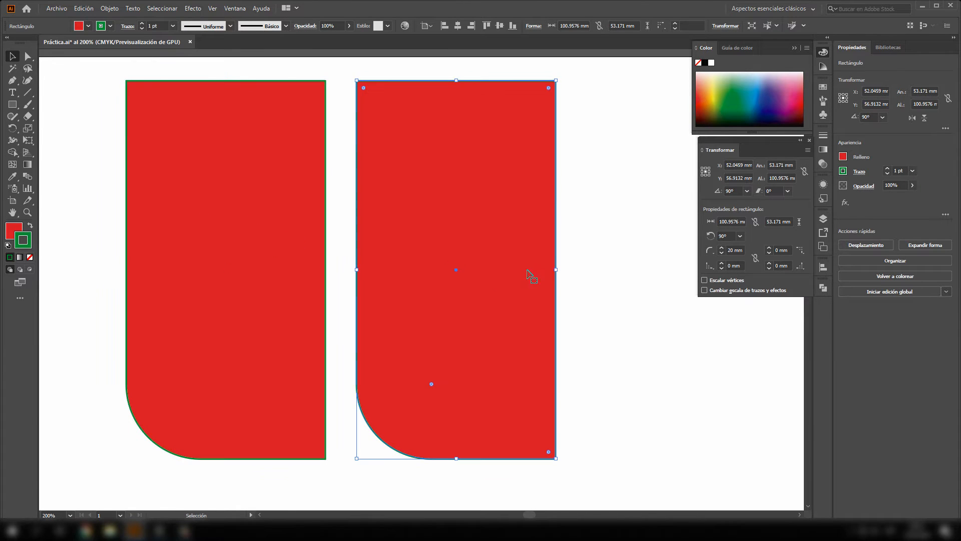
{"action": "right_click", "coordinate": [491, 258]}
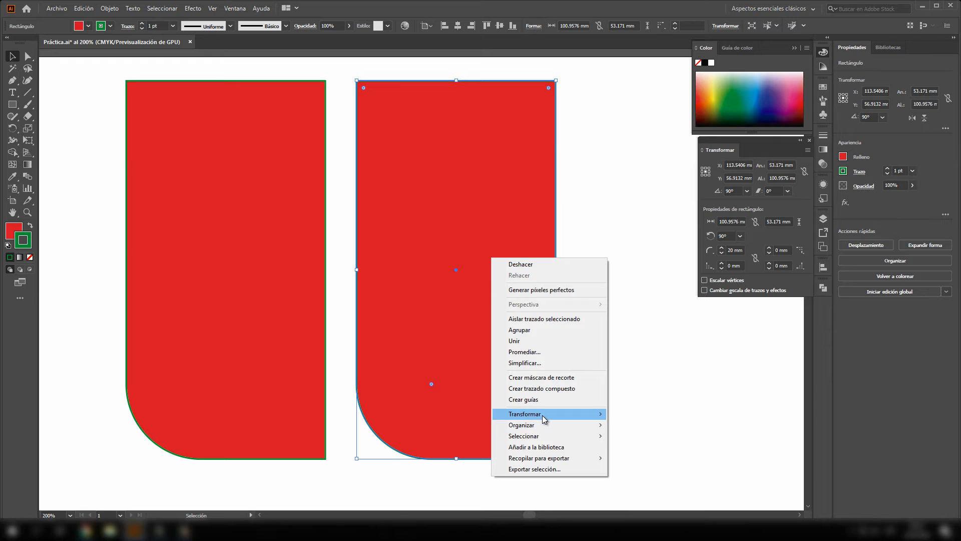
{"action": "mouse_move", "coordinate": [543, 415]}
{"action": "left_click", "coordinate": [645, 458]}
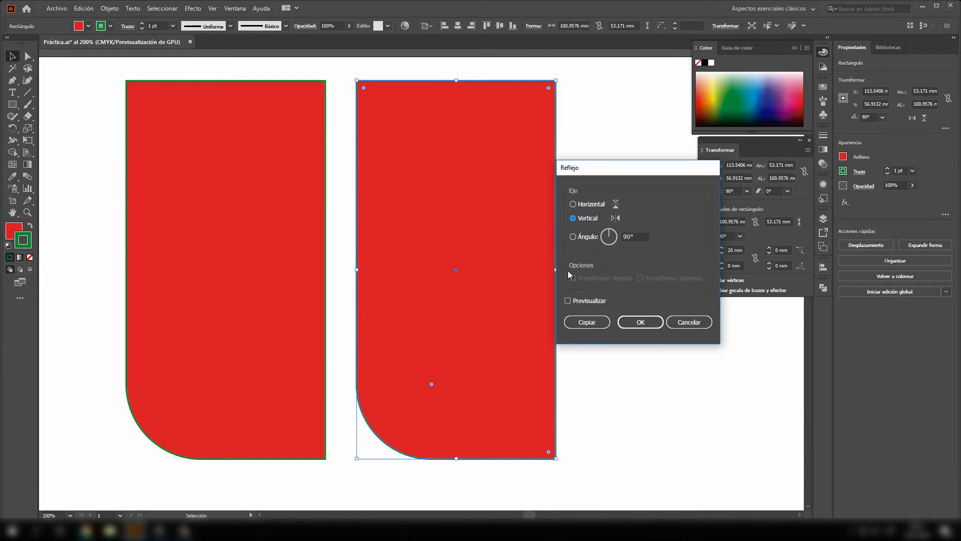
{"action": "left_click", "coordinate": [568, 301]}
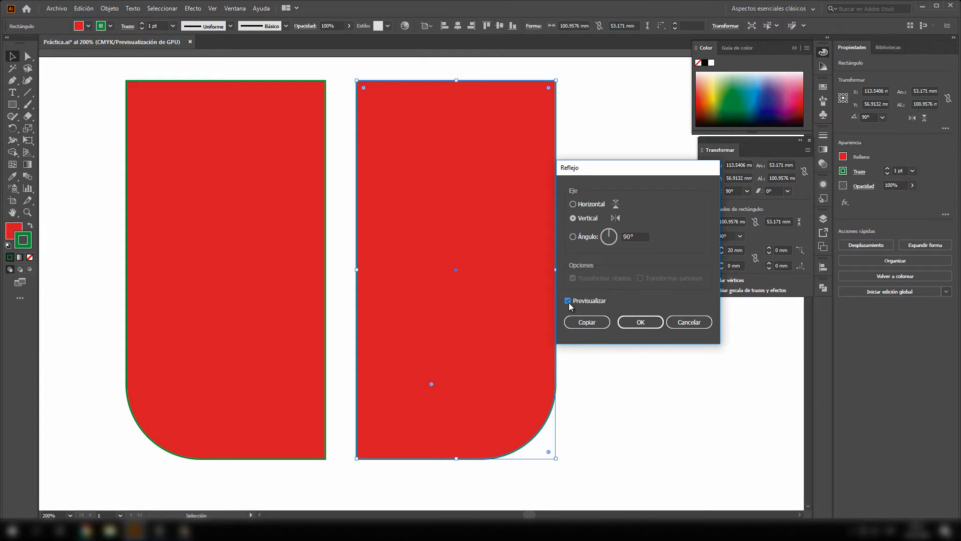
{"action": "left_click", "coordinate": [590, 205]}
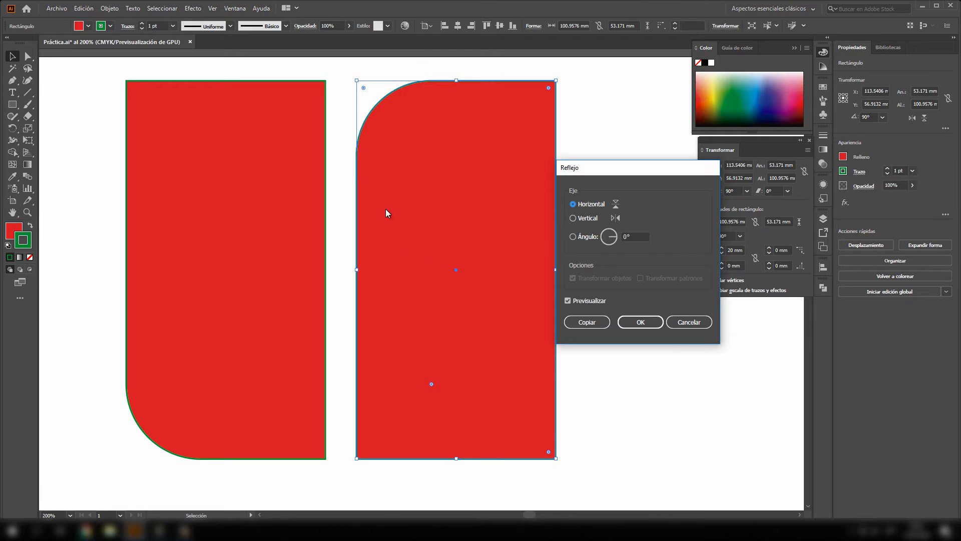
{"action": "left_click", "coordinate": [582, 220]}
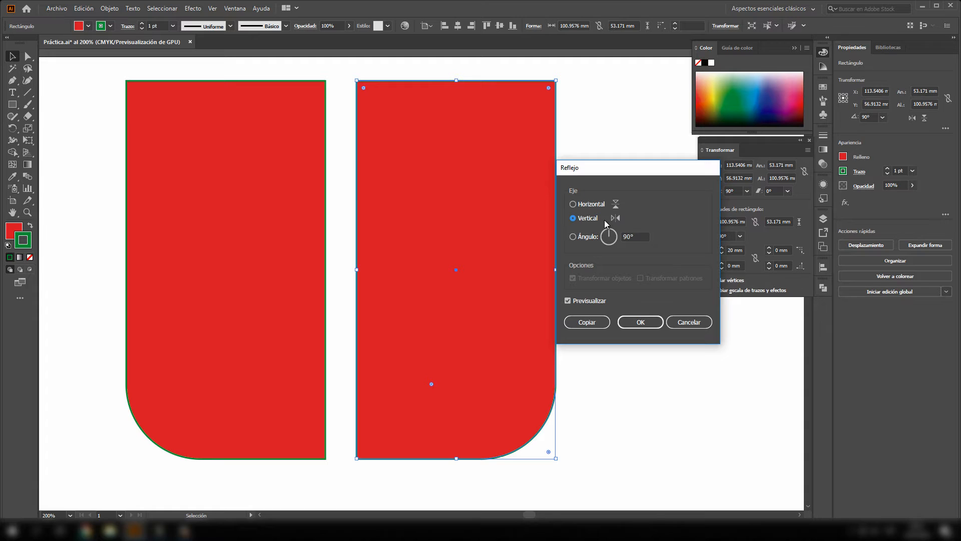
{"action": "left_click", "coordinate": [641, 322]}
{"action": "left_click", "coordinate": [570, 285]}
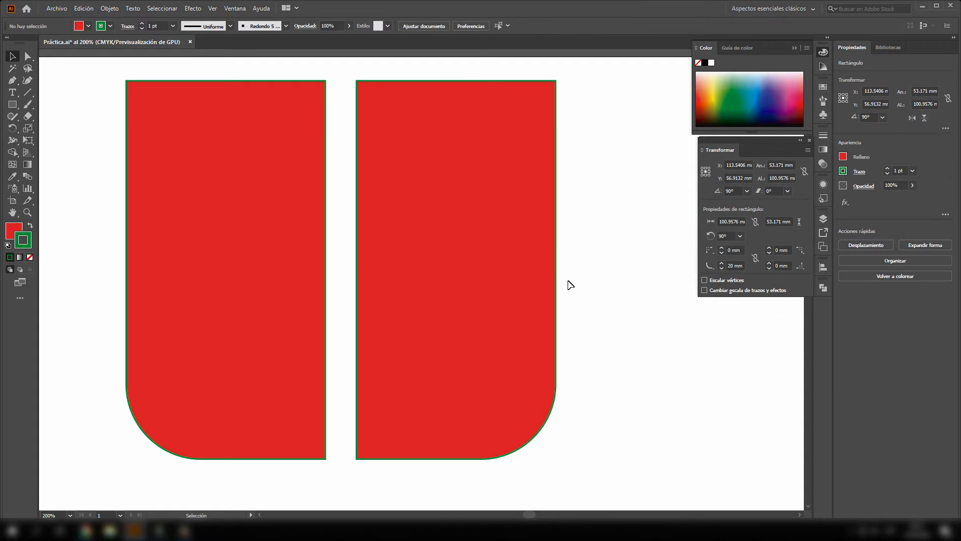
- Draw a hexagon about 35.6 × 30.8 mm near the top of the artboard with the Polygon tool
{"action": "scroll", "coordinate": [556, 262], "scroll_direction": "down", "scroll_amount": 2}
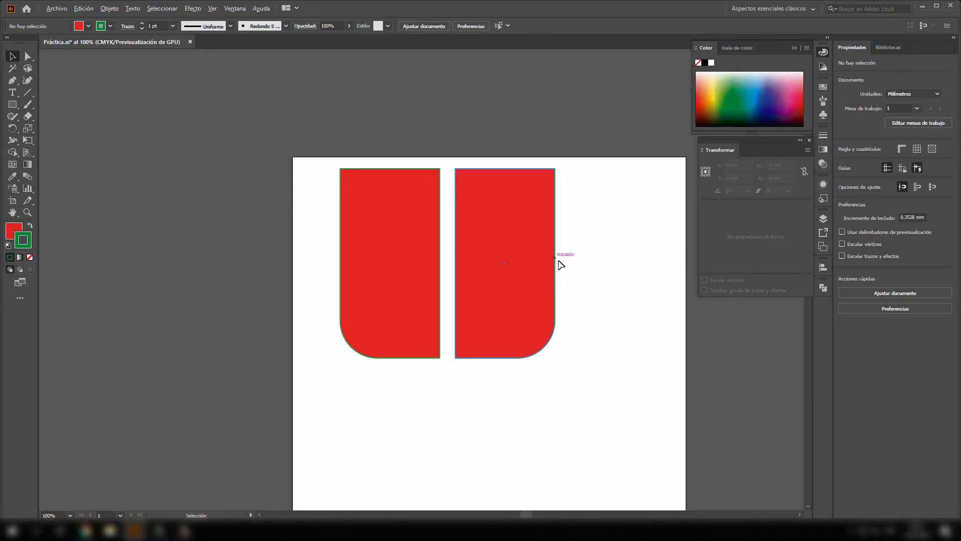
{"action": "key", "text": "space"}
{"action": "left_click_drag", "start_coordinate": [595, 273], "coordinate": [449, 206]}
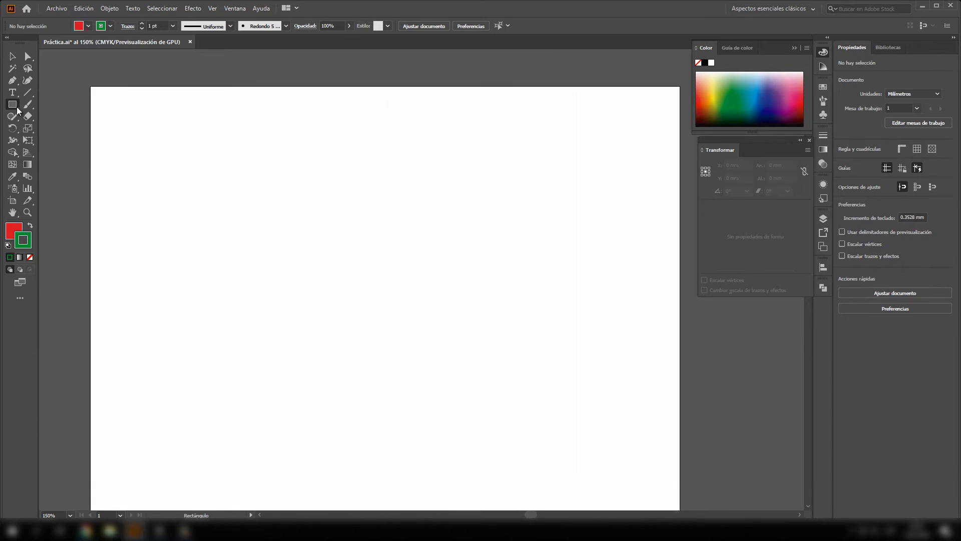
{"action": "left_click", "coordinate": [12, 104]}
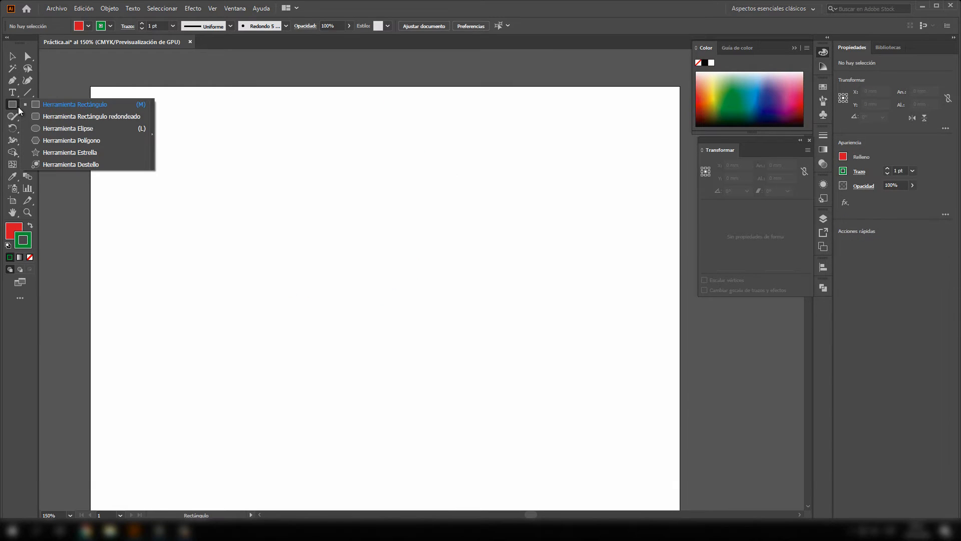
{"action": "left_click", "coordinate": [62, 140]}
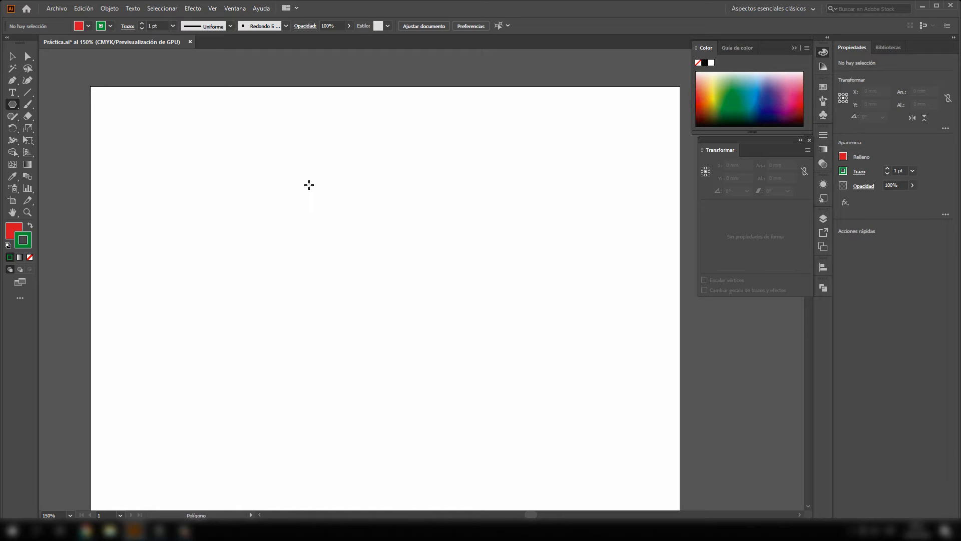
{"action": "left_click_drag", "start_coordinate": [309, 169], "coordinate": [345, 196]}
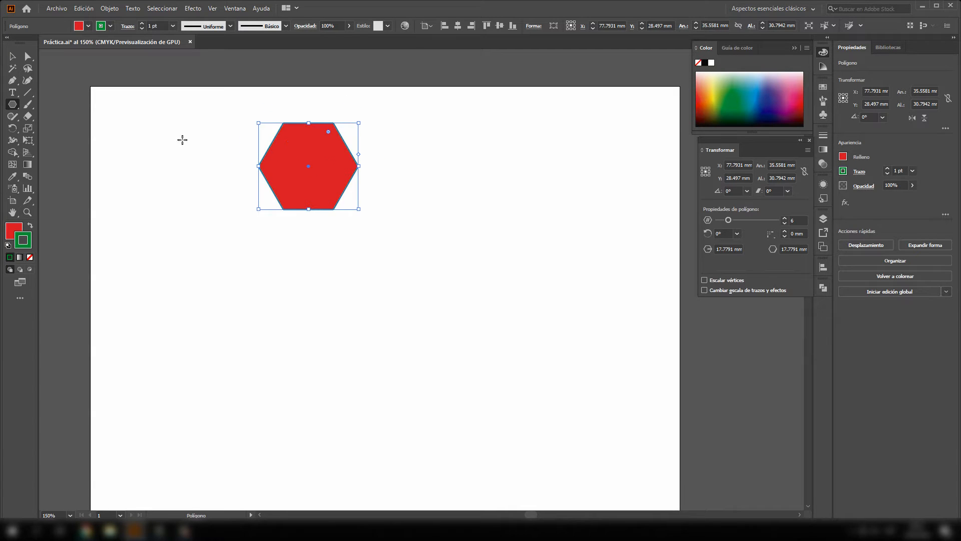
- Reduce the polygon's number of sides to 3 to turn it into a triangle
{"action": "left_click", "coordinate": [12, 56]}
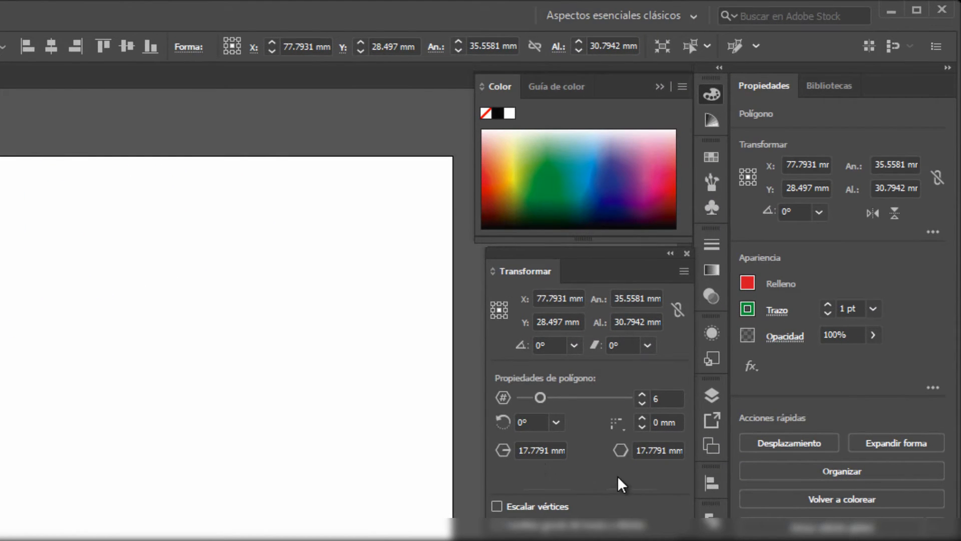
{"action": "left_click", "coordinate": [642, 403]}
{"action": "left_click", "coordinate": [642, 402]}
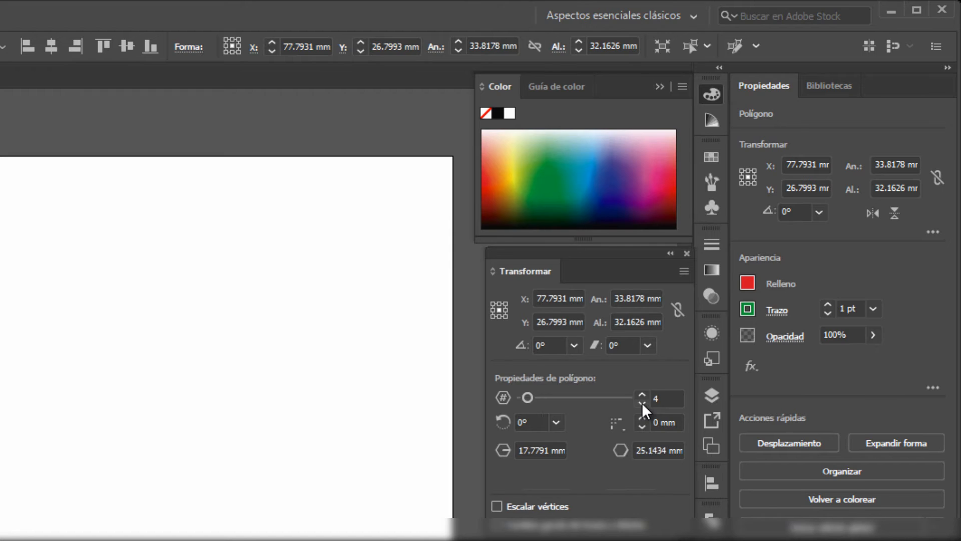
{"action": "left_click", "coordinate": [704, 325]}
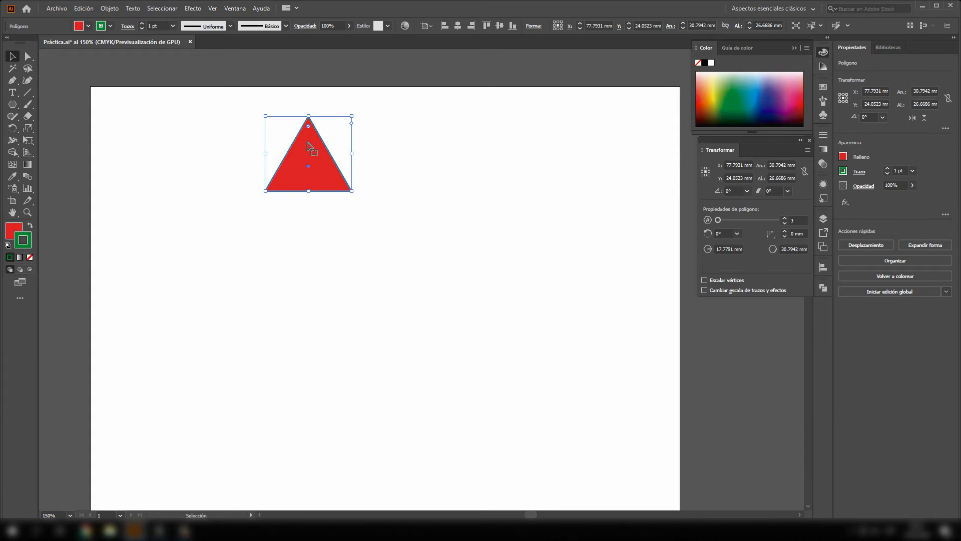
- Remove the triangle's stroke, keeping its red fill
{"action": "left_click", "coordinate": [313, 228]}
{"action": "left_click", "coordinate": [310, 188]}
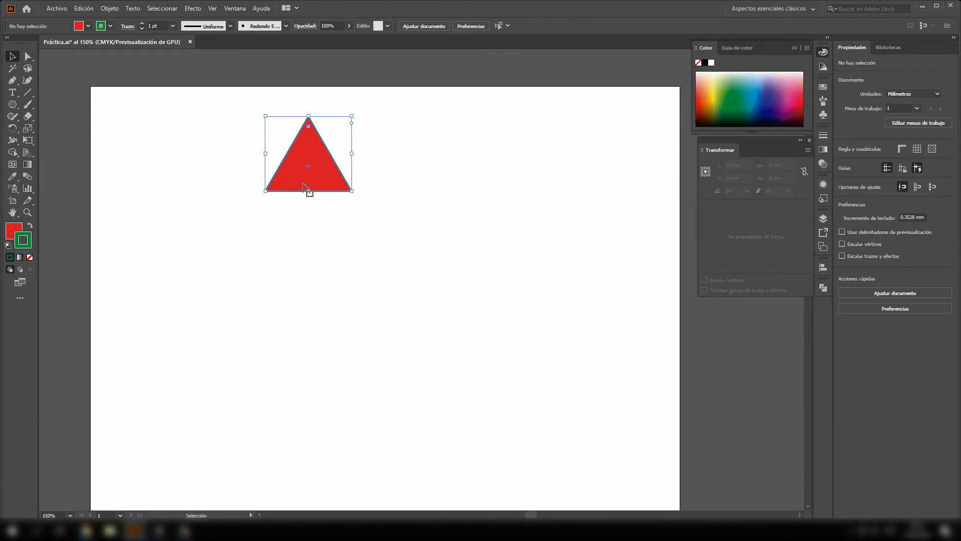
{"action": "left_click", "coordinate": [14, 232]}
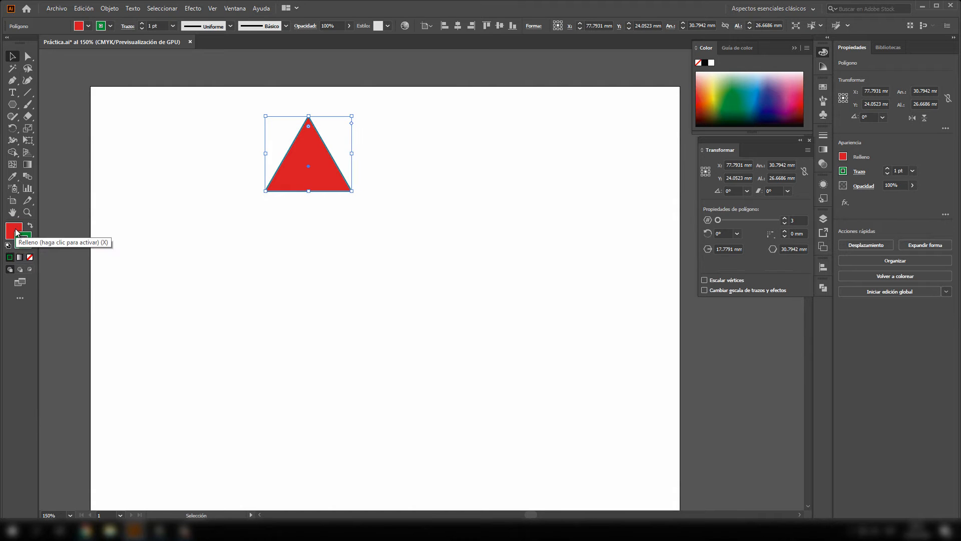
{"action": "left_click", "coordinate": [27, 246]}
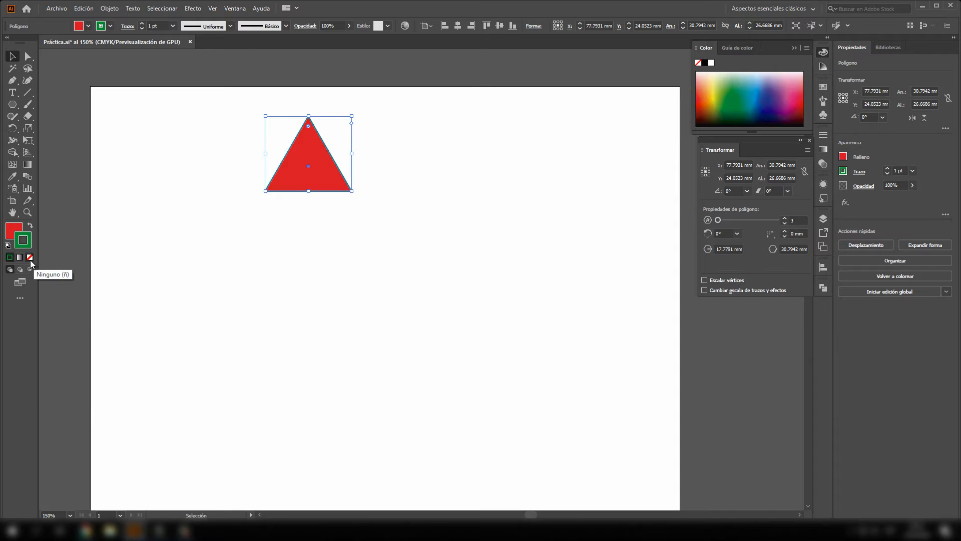
{"action": "left_click", "coordinate": [30, 258]}
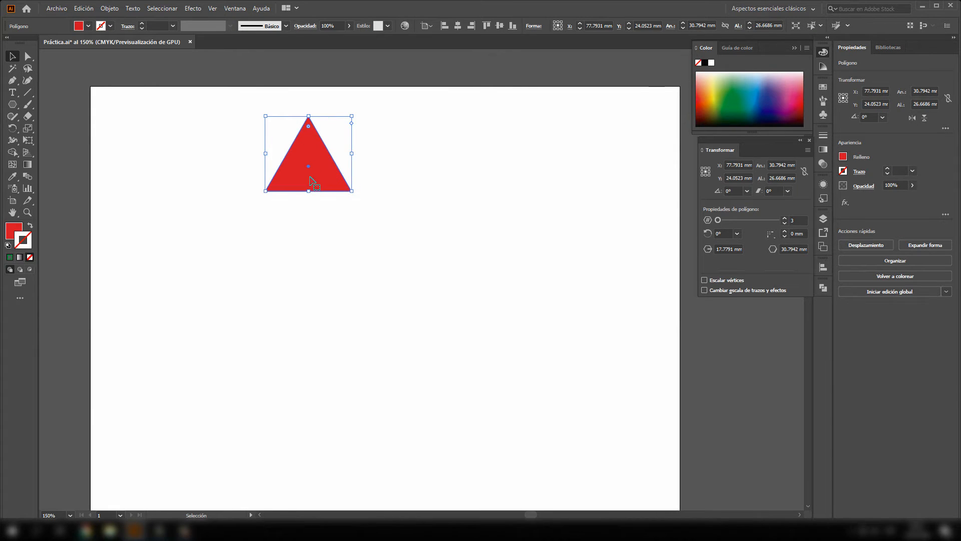
- Examine the triangle's edges without the stroke at several zoom levels
{"action": "scroll", "coordinate": [313, 175], "scroll_direction": "up", "scroll_amount": 2}
{"action": "key", "text": "super"}
{"action": "key", "text": "super"}
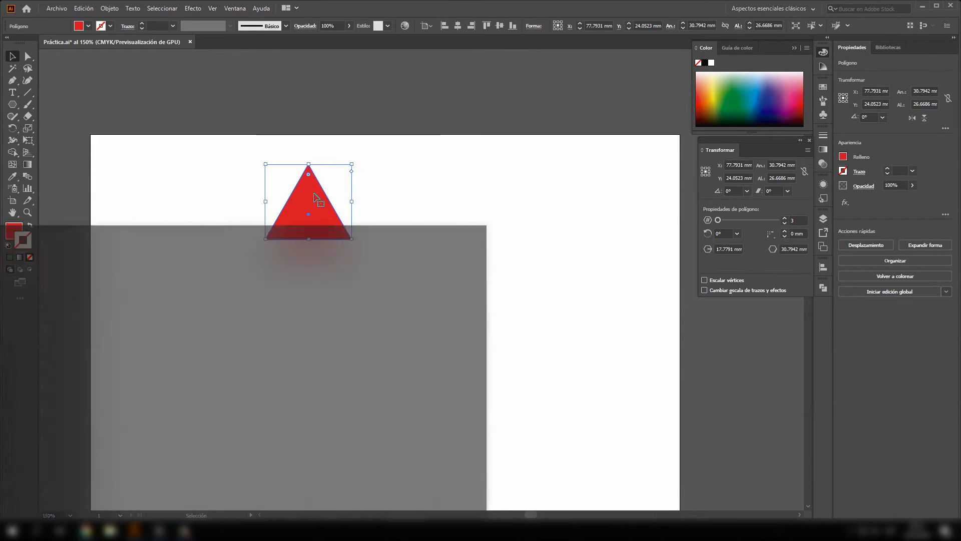
{"action": "scroll", "coordinate": [315, 199], "scroll_direction": "up", "scroll_amount": 4}
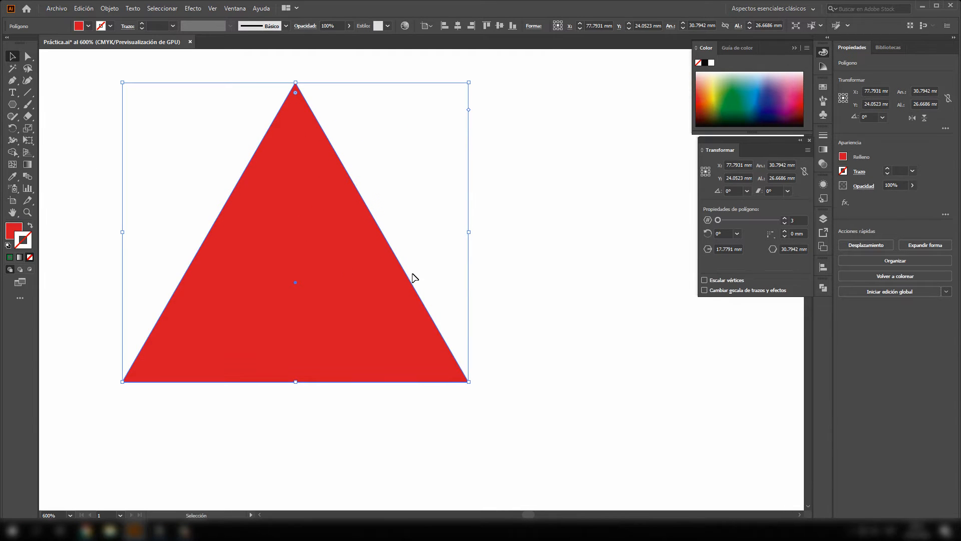
{"action": "scroll", "coordinate": [292, 242], "scroll_direction": "down", "scroll_amount": 4}
{"action": "scroll", "coordinate": [314, 254], "scroll_direction": "up", "scroll_amount": 4}
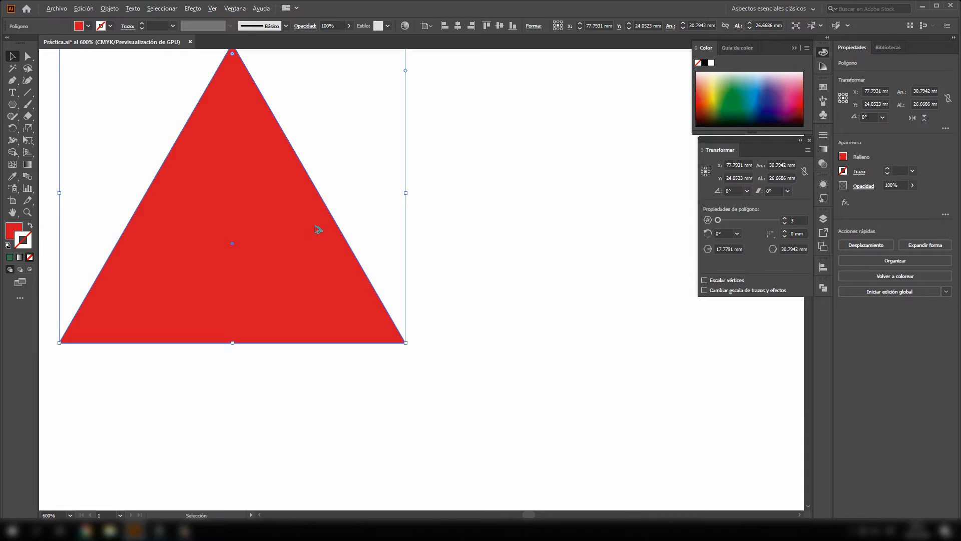
{"action": "scroll", "coordinate": [315, 230], "scroll_direction": "down", "scroll_amount": 3}
{"action": "scroll", "coordinate": [307, 230], "scroll_direction": "up", "scroll_amount": 2}
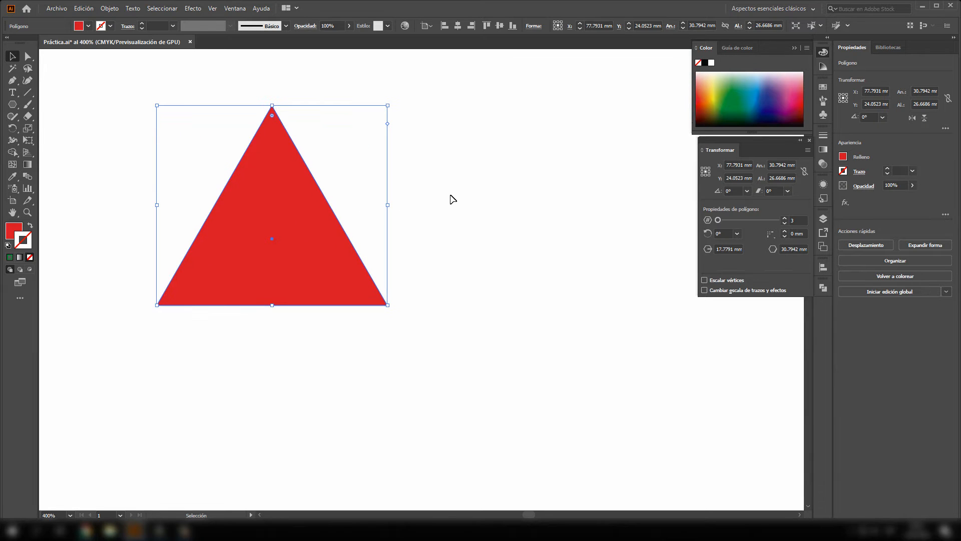
{"action": "scroll", "coordinate": [258, 254], "scroll_direction": "down", "scroll_amount": 2}
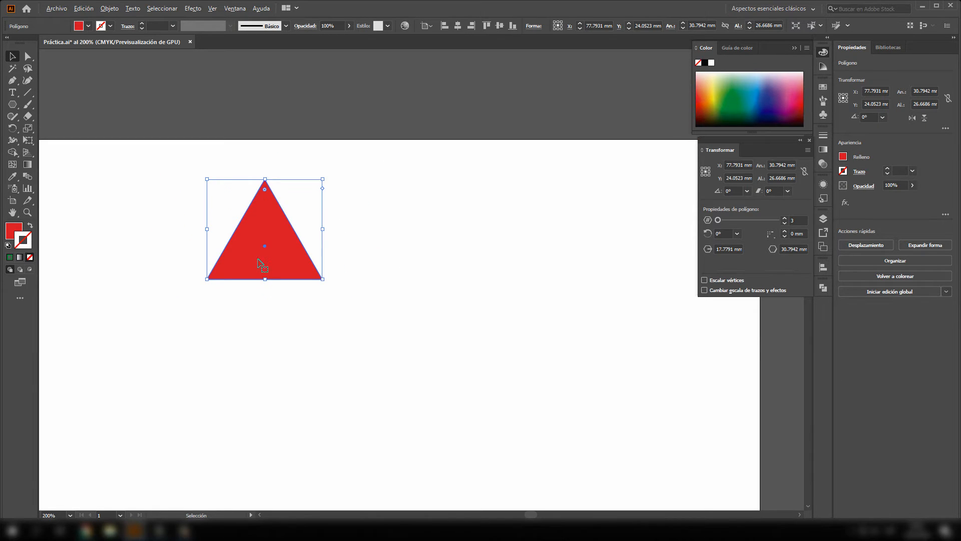
{"action": "left_click_drag", "start_coordinate": [330, 209], "coordinate": [431, 142]}
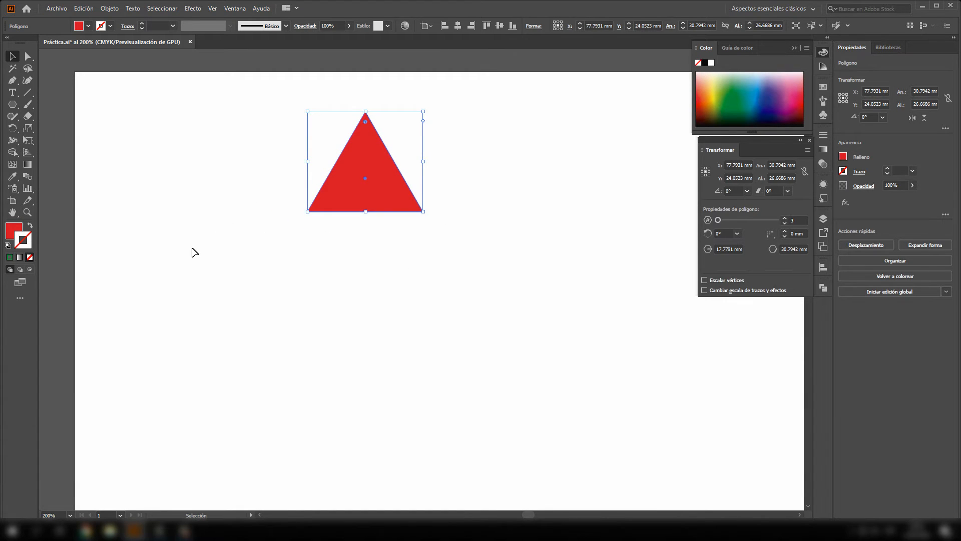
- Draw a circle about 42.6 mm in diameter beside the triangle's left side with the Ellipse tool
{"action": "left_click", "coordinate": [12, 104]}
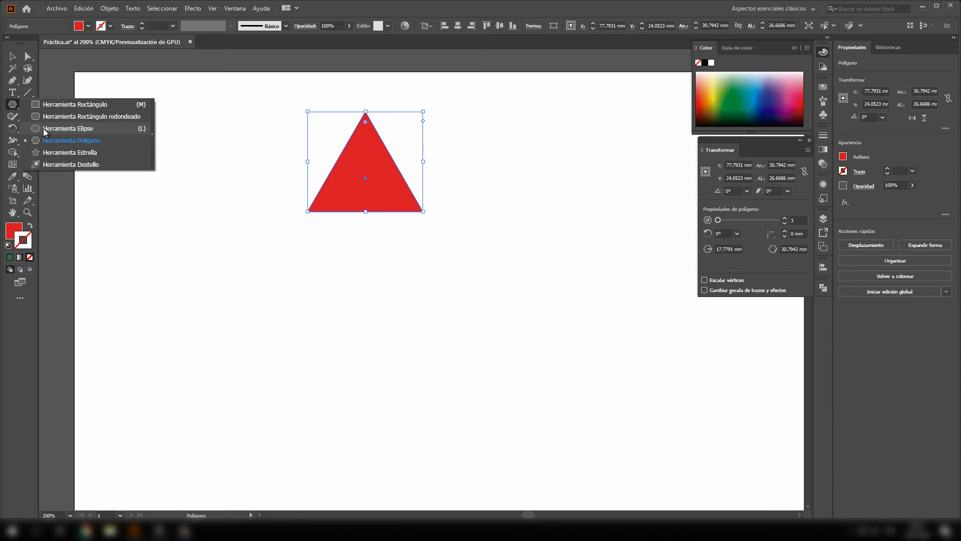
{"action": "left_click", "coordinate": [59, 128]}
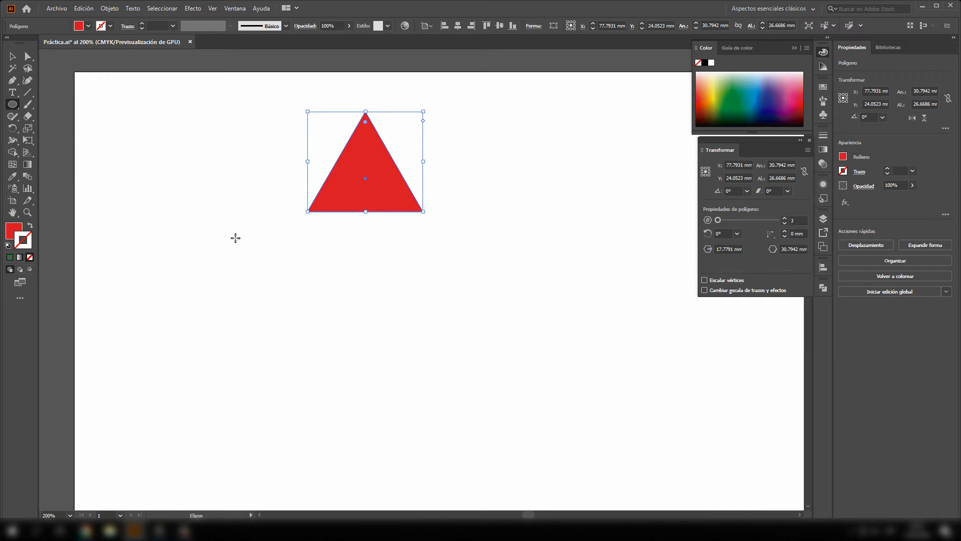
{"action": "left_click_drag", "start_coordinate": [178, 197], "coordinate": [353, 317]}
{"action": "key", "text": "ctrl+z"}
{"action": "left_click_drag", "start_coordinate": [164, 212], "coordinate": [234, 217]}
{"action": "left_click", "coordinate": [12, 56]}
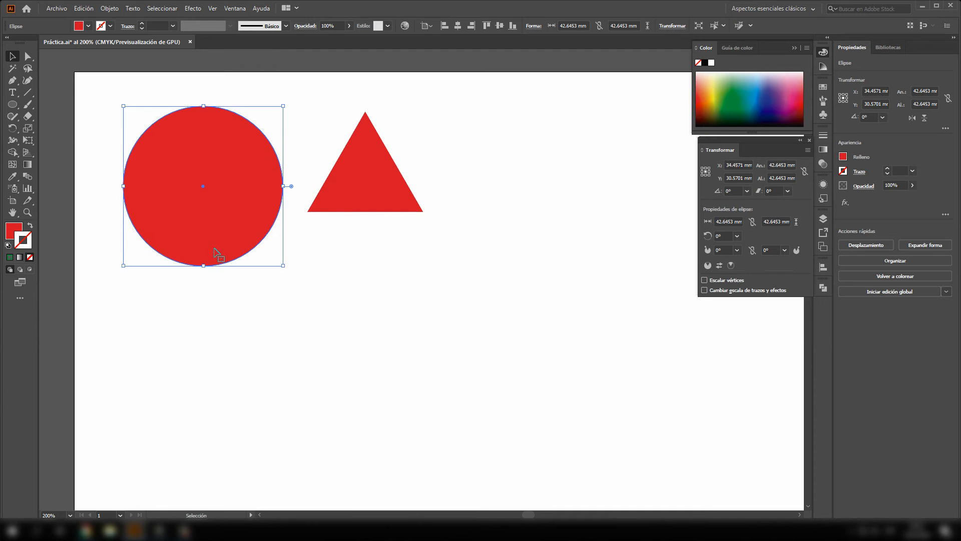
- Try opening the circle into a pie shape with a start angle of about 64.4°, and undo it
{"action": "left_click", "coordinate": [360, 210]}
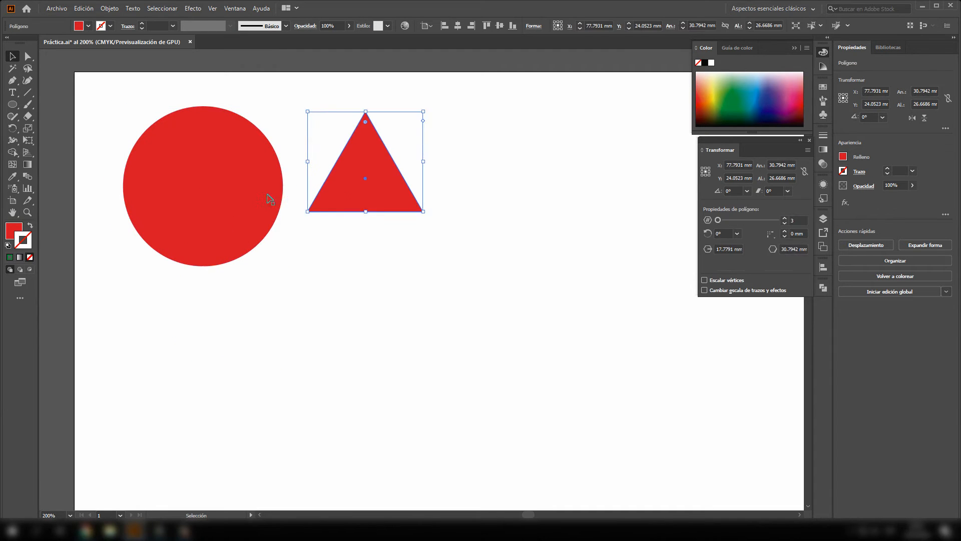
{"action": "left_click", "coordinate": [246, 188]}
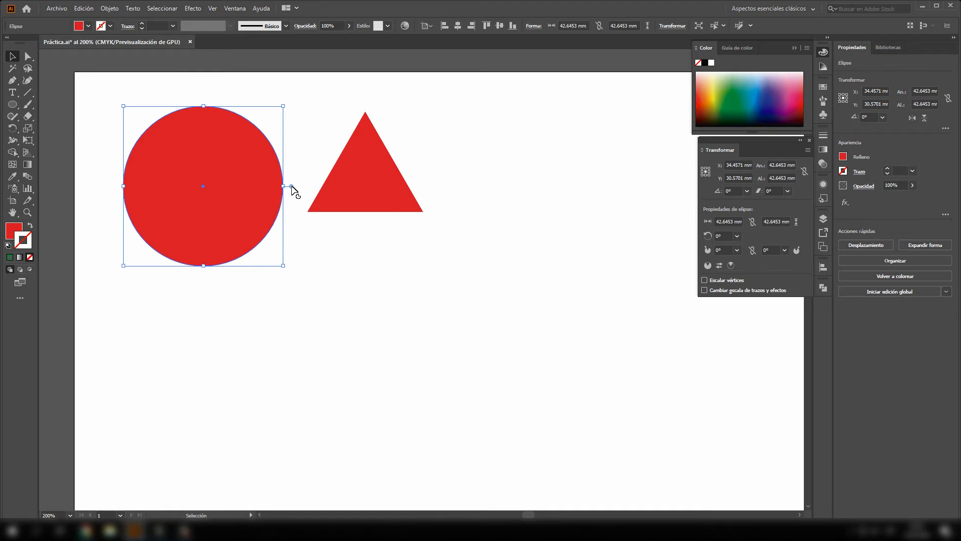
{"action": "left_click_drag", "start_coordinate": [291, 186], "coordinate": [241, 106]}
{"action": "left_click", "coordinate": [308, 264]}
{"action": "left_click", "coordinate": [258, 214]}
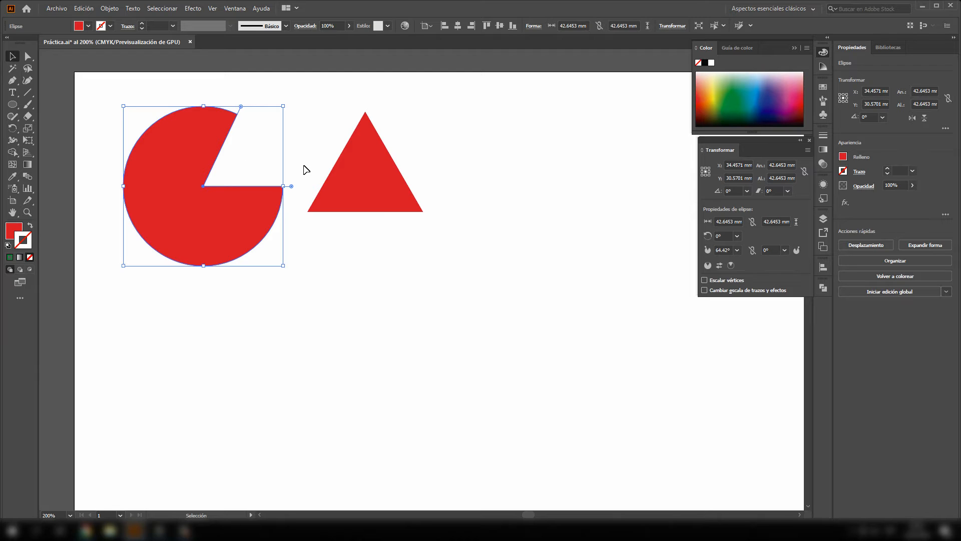
{"action": "key", "text": "ctrl+z"}
{"action": "left_click", "coordinate": [253, 225]}
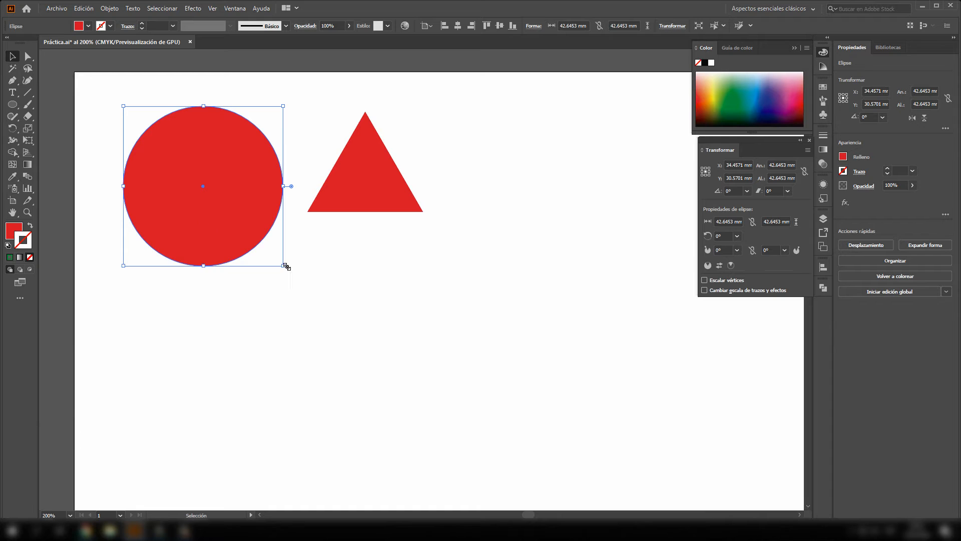
- Shrink the circle to about 14.6 mm and place it over the triangle's right edge, at about X 87.9, Y 21.6 mm
{"action": "left_click_drag", "start_coordinate": [283, 267], "coordinate": [413, 166]}
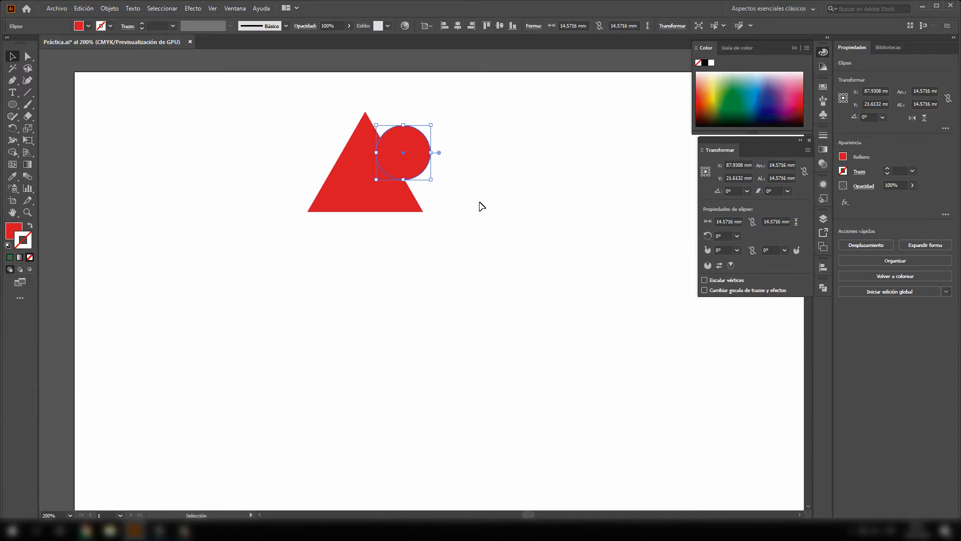
{"action": "left_click", "coordinate": [485, 209]}
{"action": "left_click", "coordinate": [398, 153]}
{"action": "left_click", "coordinate": [439, 222]}
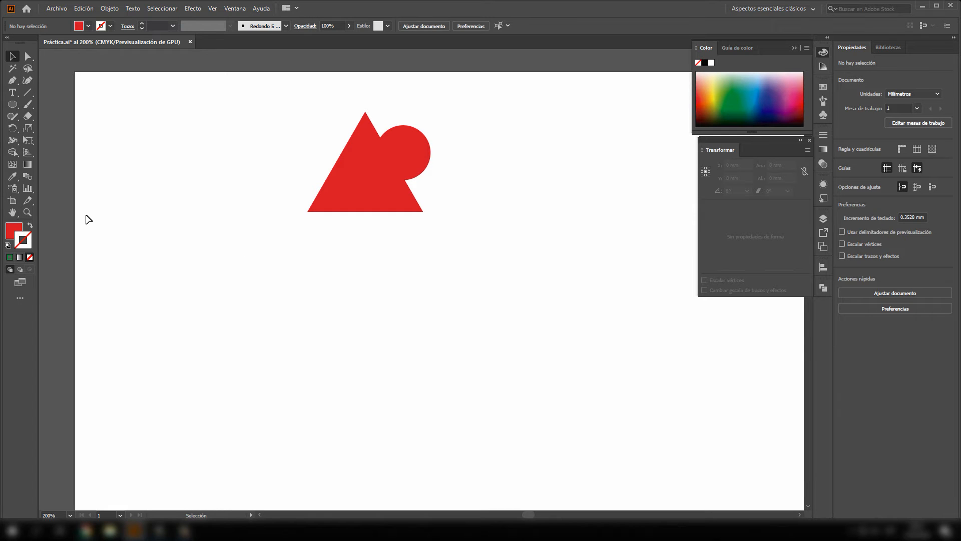
- Draw a square about 18.8 mm wide with the Rectangle tool and centre it under the triangle, slightly overlapping its base
{"action": "left_click_drag", "start_coordinate": [14, 108], "coordinate": [50, 105]}
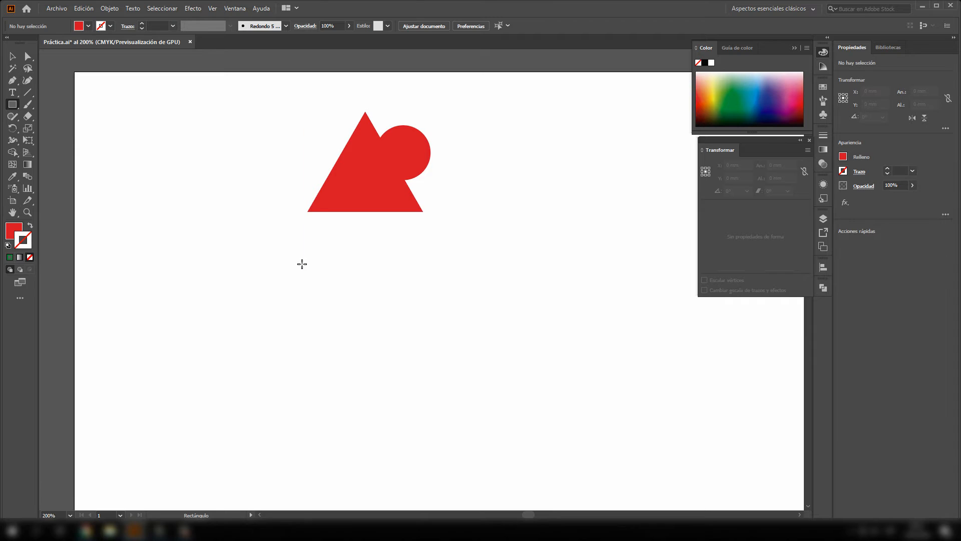
{"action": "mouse_move", "coordinate": [283, 251]}
{"action": "left_mouse_down"}
{"action": "mouse_move", "coordinate": [419, 335]}
{"action": "mouse_move", "coordinate": [382, 302]}
{"action": "mouse_move", "coordinate": [402, 276]}
{"action": "left_mouse_up"}
{"action": "left_click", "coordinate": [12, 56]}
{"action": "left_click_drag", "start_coordinate": [416, 310], "coordinate": [387, 258]}
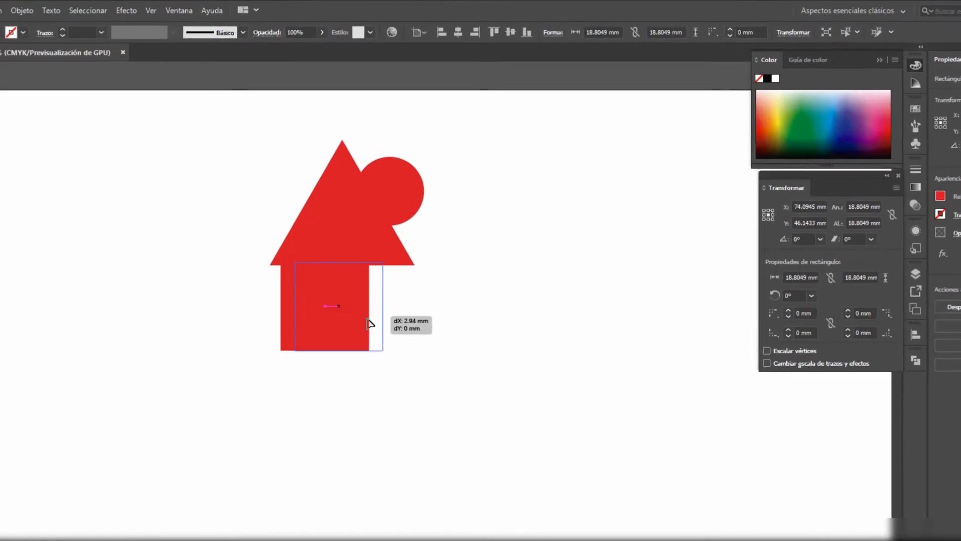
{"action": "left_click_drag", "start_coordinate": [369, 323], "coordinate": [367, 323]}
{"action": "left_click_drag", "start_coordinate": [342, 417], "coordinate": [343, 417]}
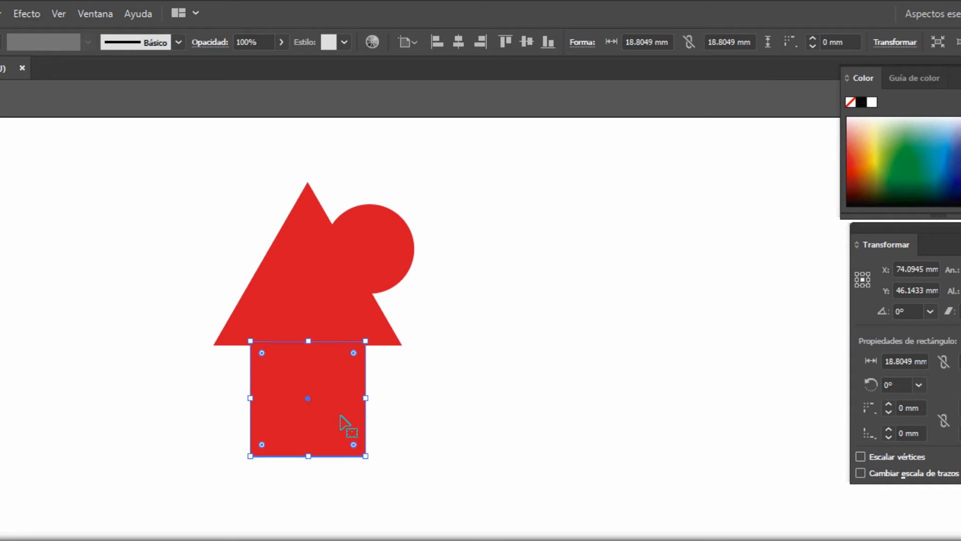
- Shift the square slightly sideways, snap it back to the triangle's vertical centre line, and deselect it
{"action": "scroll", "coordinate": [318, 386], "scroll_direction": "left", "scroll_amount": 2}
{"action": "scroll", "coordinate": [379, 407], "scroll_direction": "up", "scroll_amount": 4}
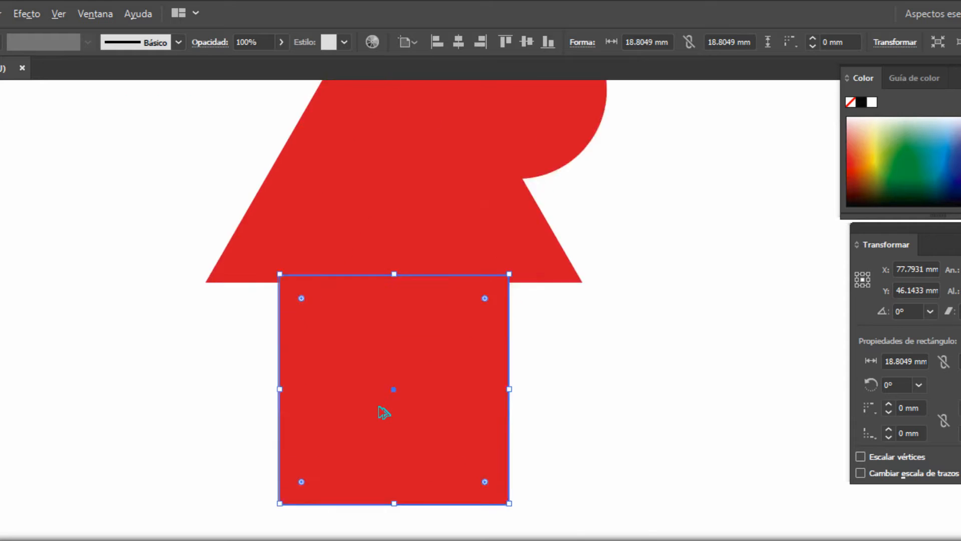
{"action": "left_click_drag", "start_coordinate": [522, 335], "coordinate": [396, 534]}
{"action": "mouse_move", "coordinate": [388, 501]}
{"action": "left_mouse_down"}
{"action": "mouse_move", "coordinate": [317, 501]}
{"action": "mouse_move", "coordinate": [419, 499]}
{"action": "mouse_move", "coordinate": [406, 496]}
{"action": "left_mouse_up"}
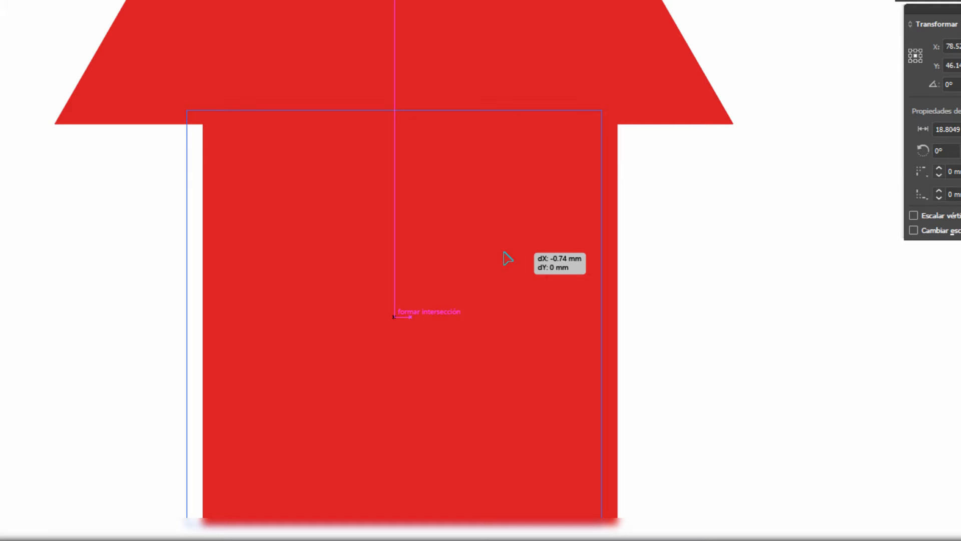
{"action": "left_click_drag", "start_coordinate": [506, 257], "coordinate": [508, 258]}
{"action": "scroll", "coordinate": [623, 282], "scroll_direction": "right", "scroll_amount": 1}
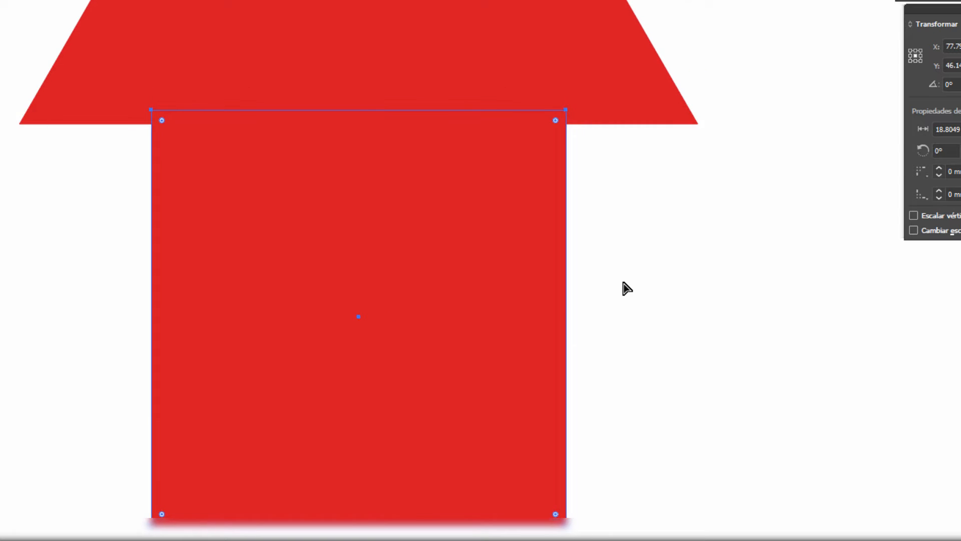
{"action": "scroll", "coordinate": [623, 283], "scroll_direction": "down", "scroll_amount": 3}
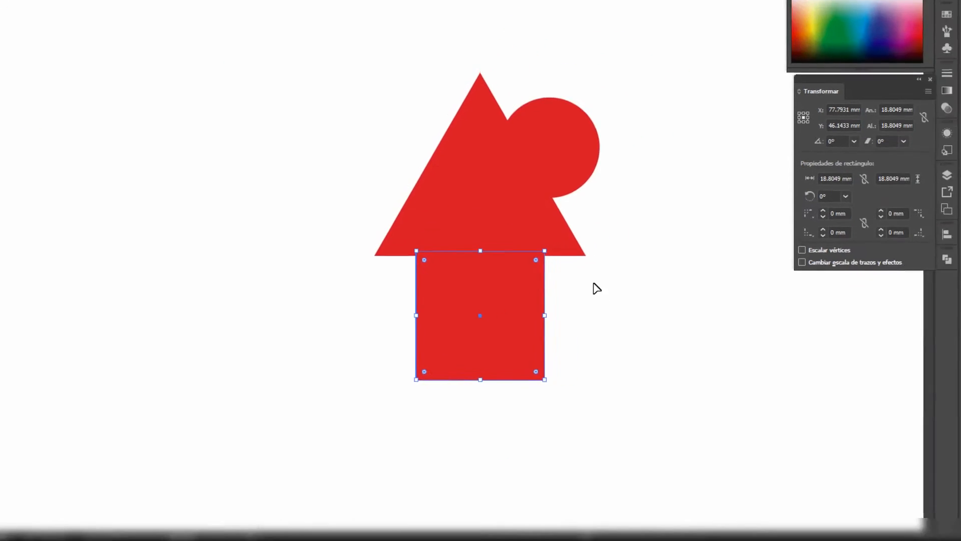
{"action": "left_click", "coordinate": [662, 273]}
- Move the circle onto the square's bottom edge, centred with the other shapes at about X 77.8, Y 60 mm
{"action": "key", "text": "space"}
{"action": "left_click_drag", "start_coordinate": [660, 286], "coordinate": [564, 223]}
{"action": "left_click", "coordinate": [440, 175]}
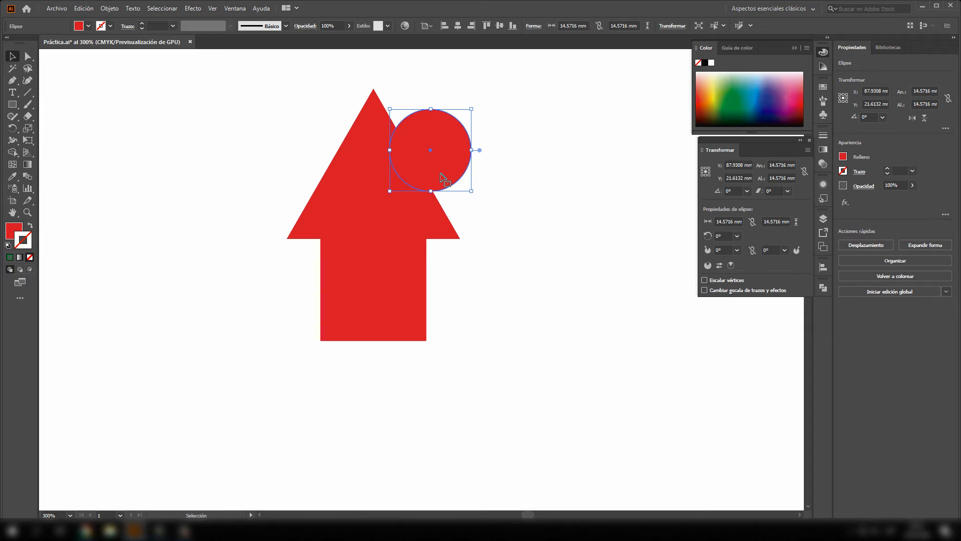
{"action": "left_click_drag", "start_coordinate": [441, 175], "coordinate": [387, 393]}
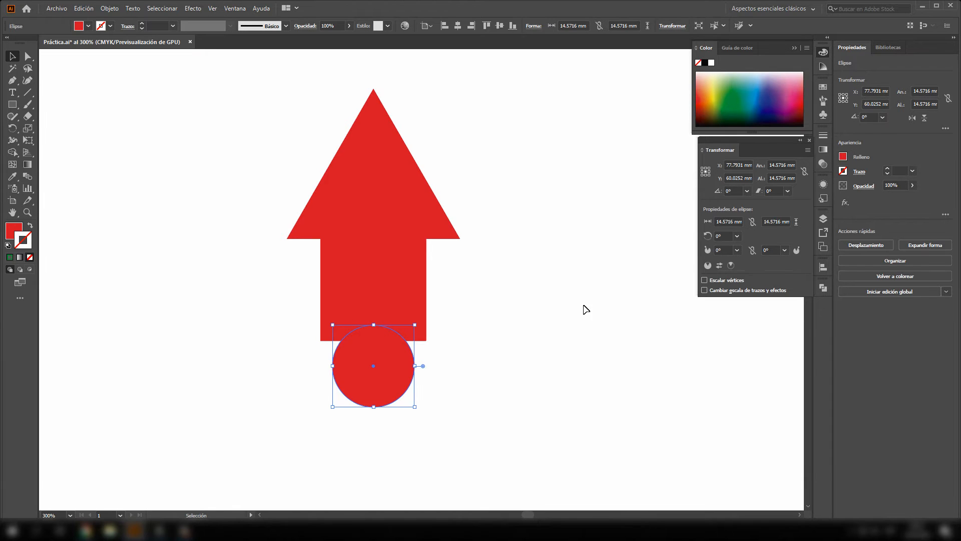
- Show the Alinear options, select the triangle, square and circle, set the reference to Alinear con selección, and deselect them
{"action": "left_click", "coordinate": [819, 270]}
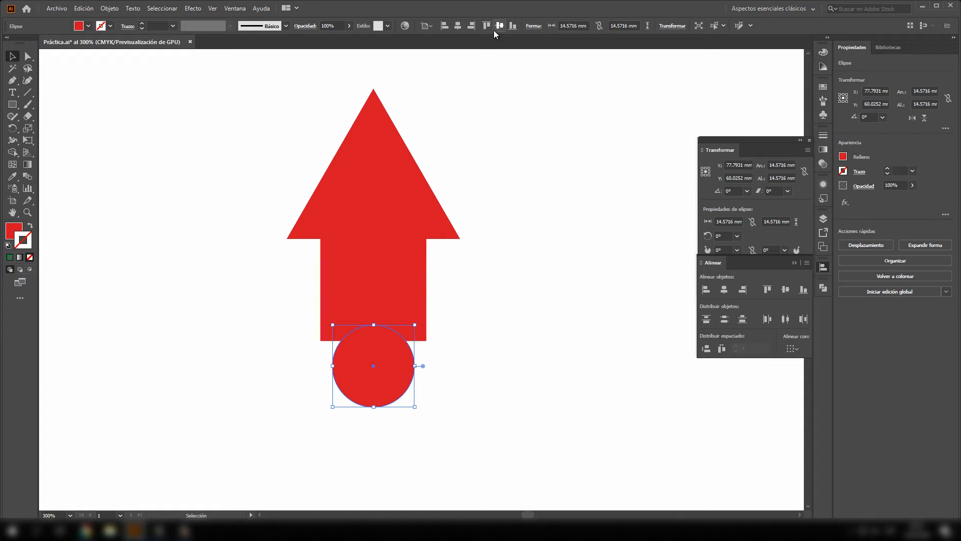
{"action": "left_click", "coordinate": [426, 26]}
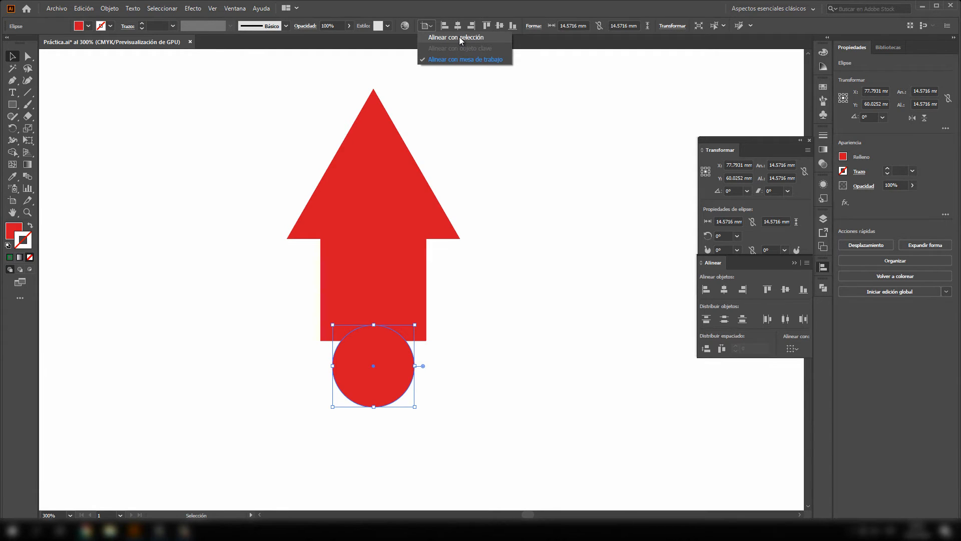
{"action": "left_click", "coordinate": [483, 197]}
{"action": "scroll", "coordinate": [455, 203], "scroll_direction": "right", "scroll_amount": 2}
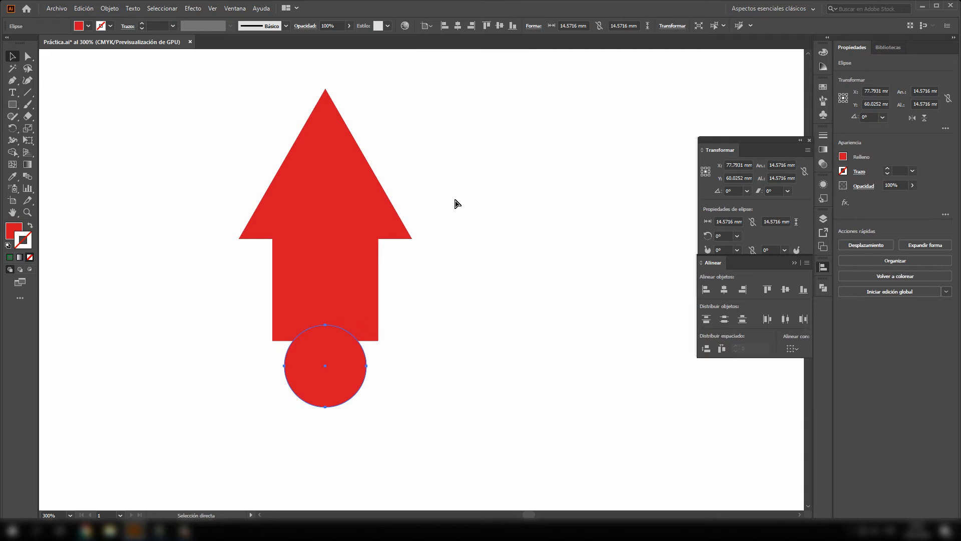
{"action": "scroll", "coordinate": [456, 203], "scroll_direction": "down", "scroll_amount": 5}
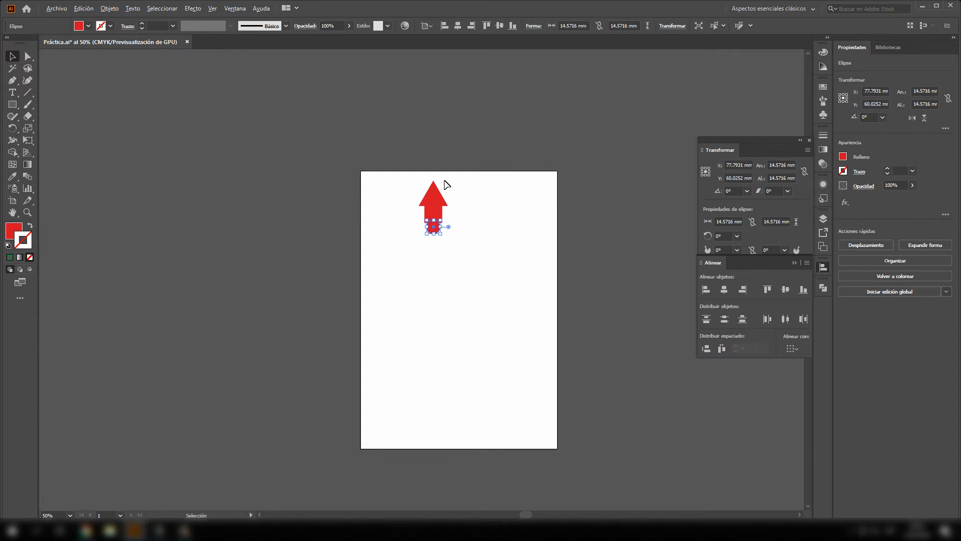
{"action": "scroll", "coordinate": [447, 185], "scroll_direction": "up", "scroll_amount": 4}
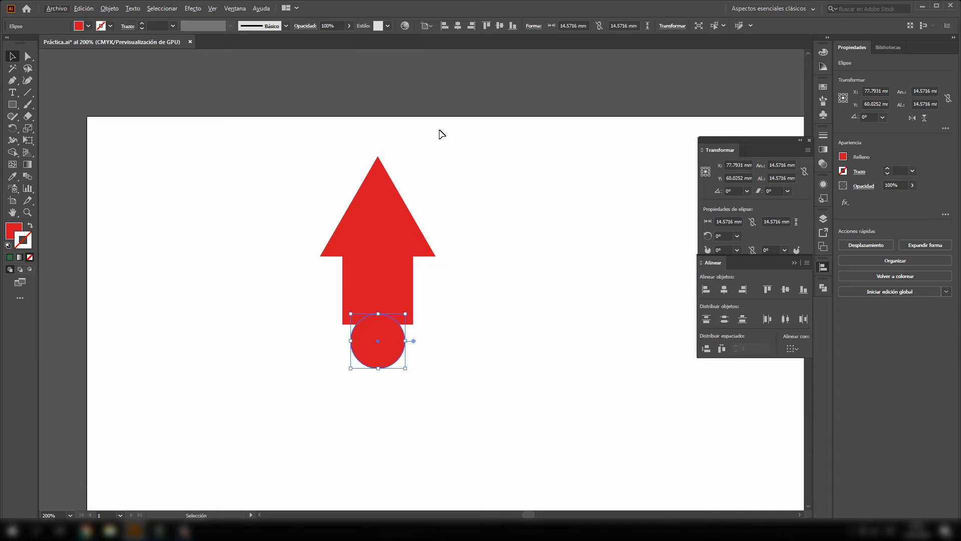
{"action": "left_click_drag", "start_coordinate": [311, 118], "coordinate": [475, 441]}
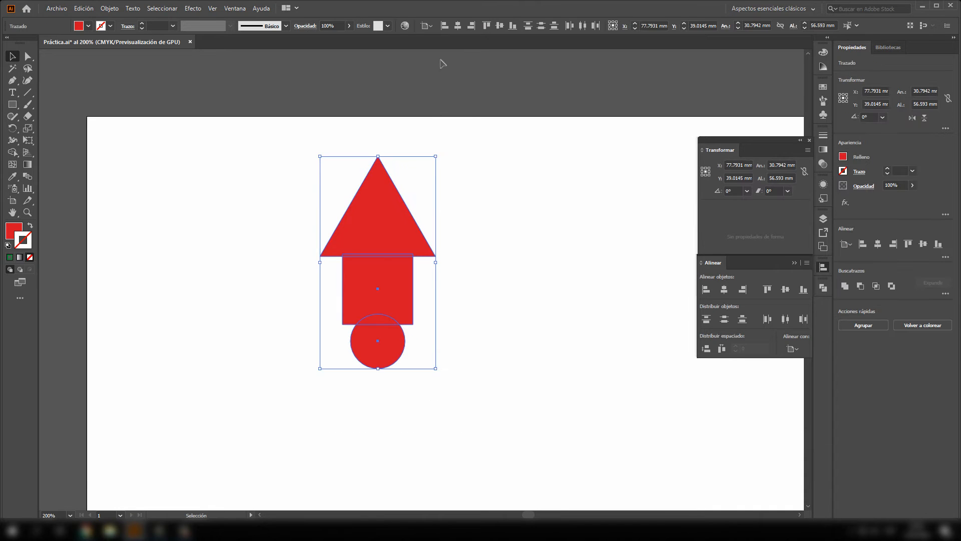
{"action": "left_click", "coordinate": [431, 26]}
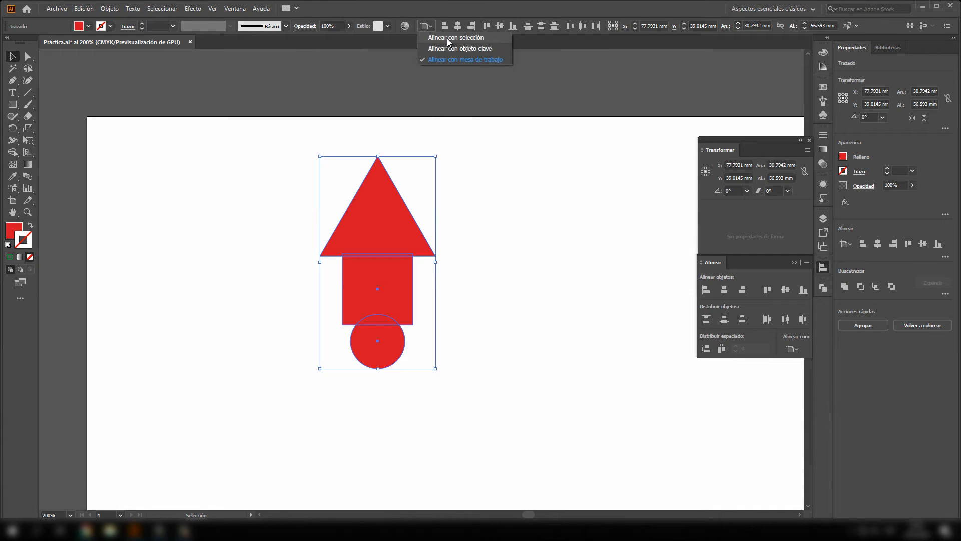
{"action": "left_click", "coordinate": [462, 37]}
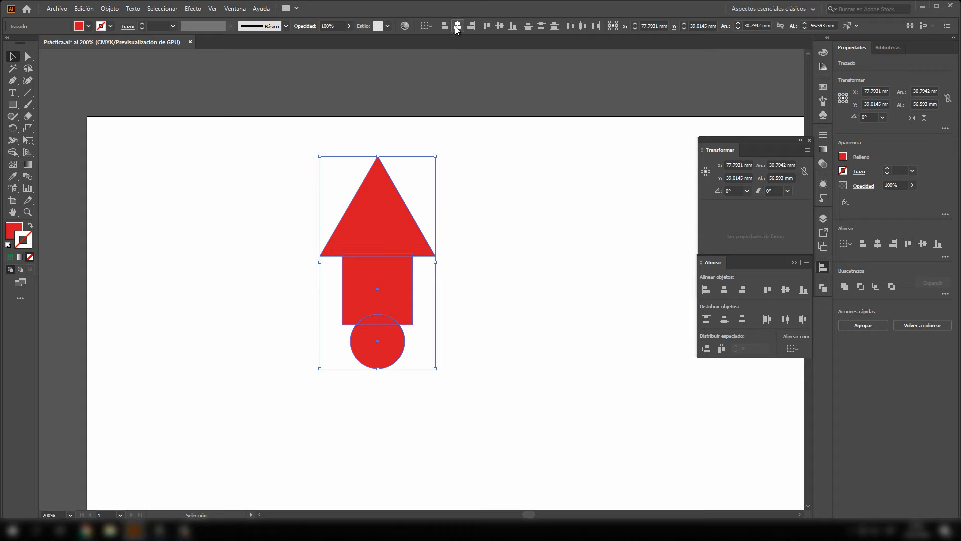
{"action": "left_click", "coordinate": [456, 215]}
- Scatter the circle, square and triangle out of alignment over an area of about 44 × 71 mm, and select all three
{"action": "left_click_drag", "start_coordinate": [385, 352], "coordinate": [442, 373]}
{"action": "left_click_drag", "start_coordinate": [394, 280], "coordinate": [352, 296]}
{"action": "left_click_drag", "start_coordinate": [406, 217], "coordinate": [437, 183]}
{"action": "left_click_drag", "start_coordinate": [516, 132], "coordinate": [281, 442]}
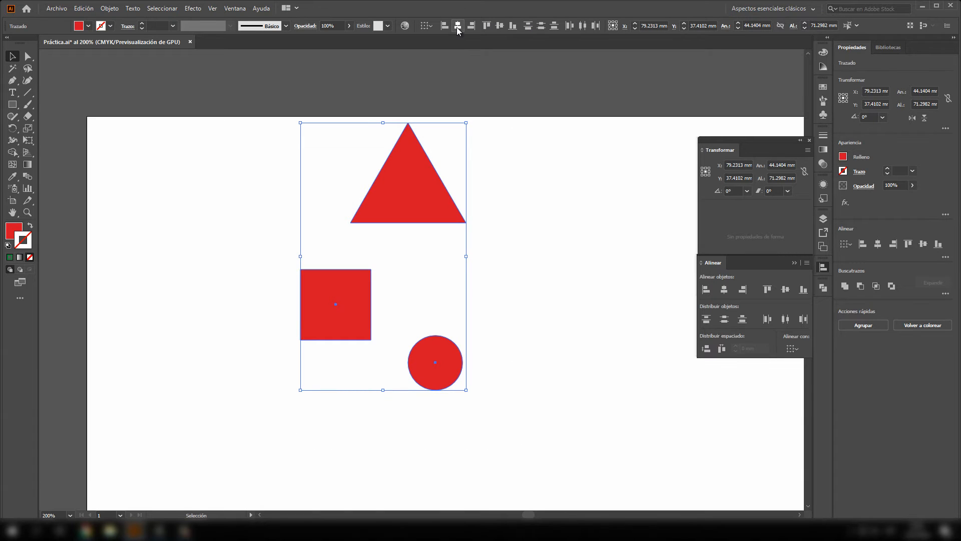
- Align the three shapes on their horizontal centres and lower the triangle so it slightly overlaps the square's top edge
{"action": "left_click", "coordinate": [457, 26]}
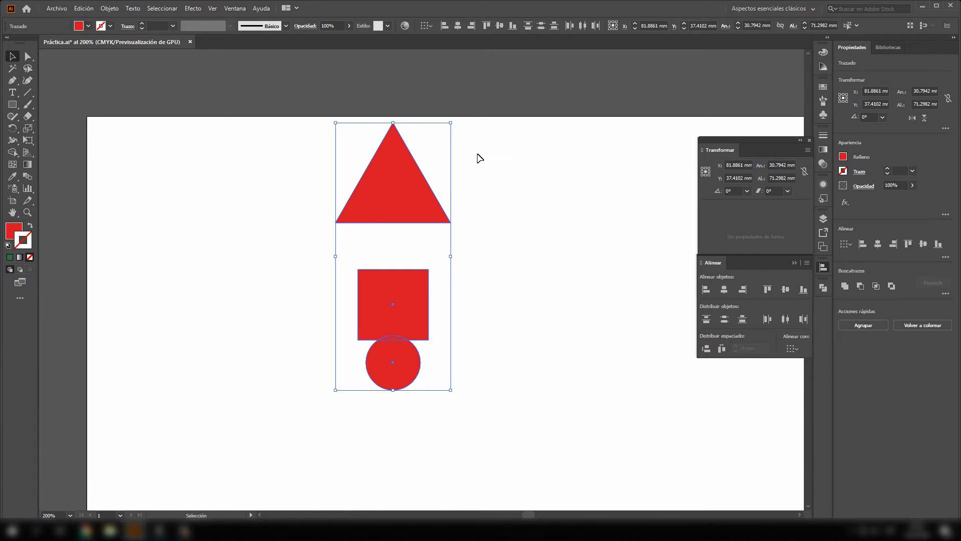
{"action": "left_click", "coordinate": [483, 196]}
{"action": "left_click_drag", "start_coordinate": [407, 200], "coordinate": [408, 252]}
{"action": "left_click", "coordinate": [506, 230]}
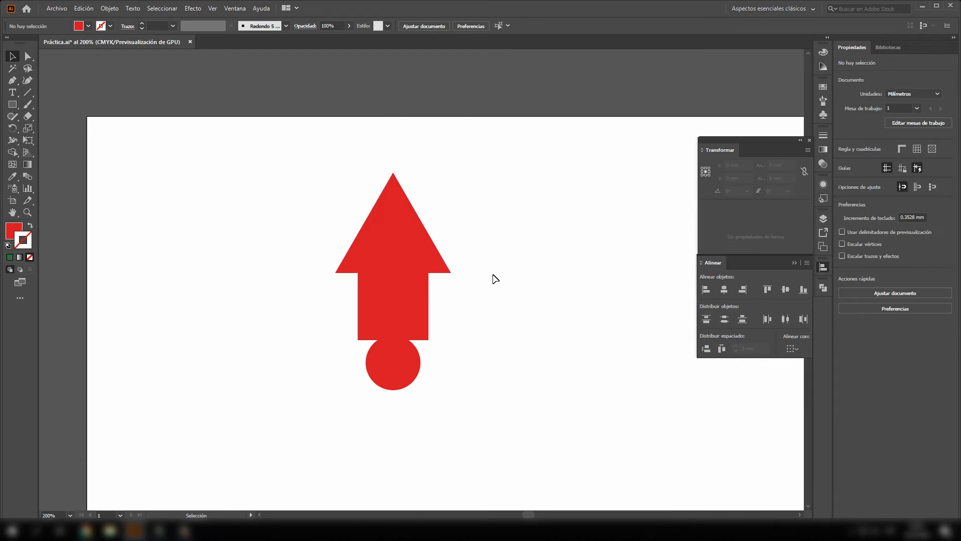
- Raise the circle along the shared centre line to about Y 62.2 mm, overlapping the square's bottom edge
{"action": "left_click", "coordinate": [418, 362]}
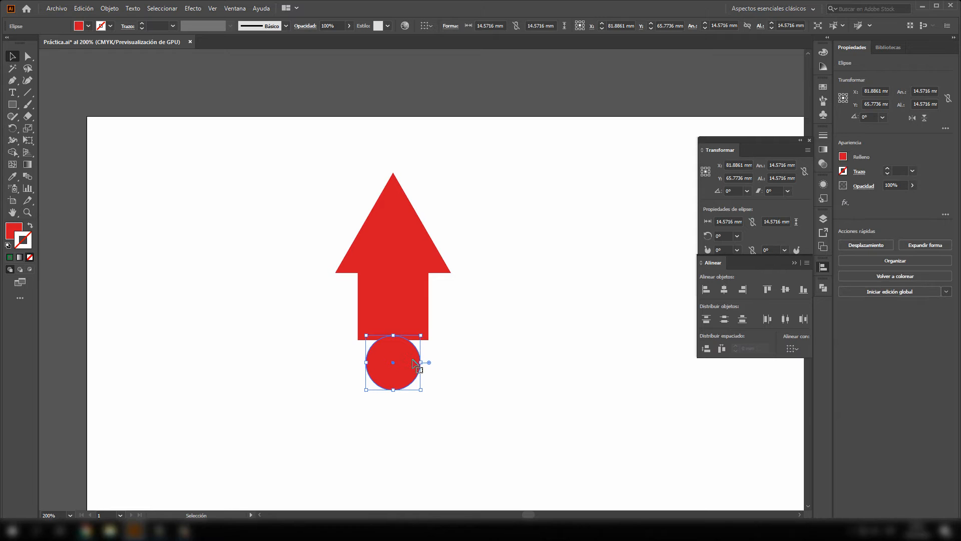
{"action": "left_click", "coordinate": [461, 245]}
{"action": "left_click_drag", "start_coordinate": [400, 363], "coordinate": [400, 332]}
{"action": "left_click", "coordinate": [461, 322]}
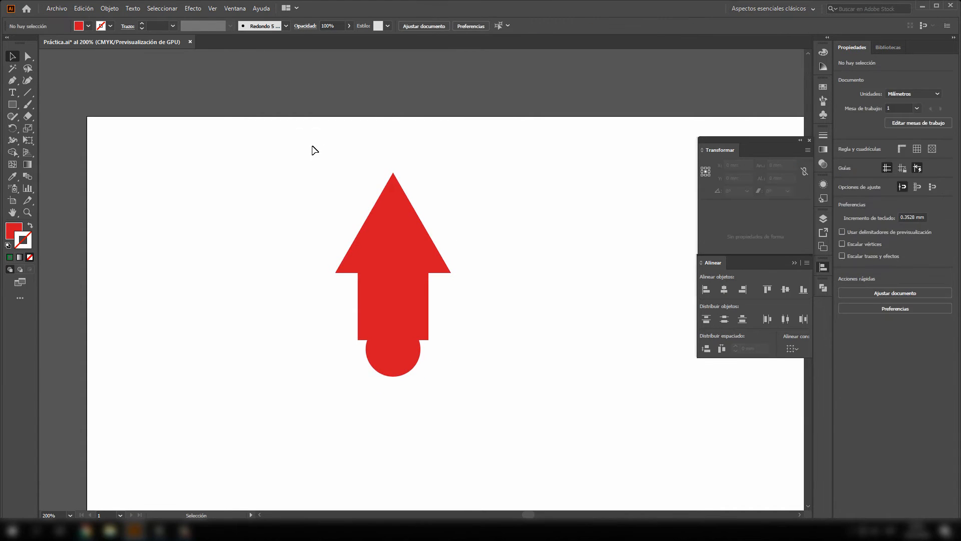
- Raise the square along the shared centre line to about Y 49.2 mm and deselect it
{"action": "left_click_drag", "start_coordinate": [312, 140], "coordinate": [483, 395]}
{"action": "left_click", "coordinate": [473, 372]}
{"action": "left_click", "coordinate": [423, 318]}
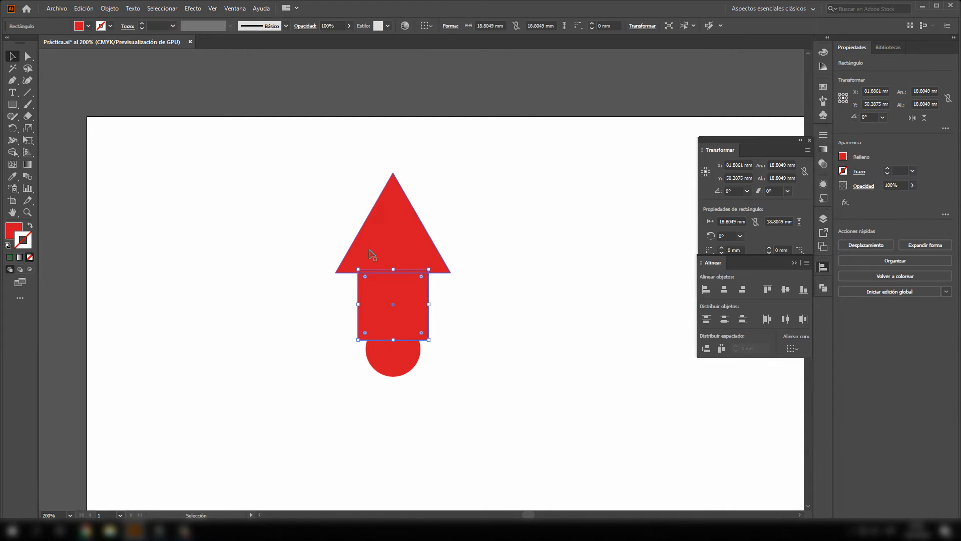
{"action": "left_click_drag", "start_coordinate": [418, 296], "coordinate": [408, 322]}
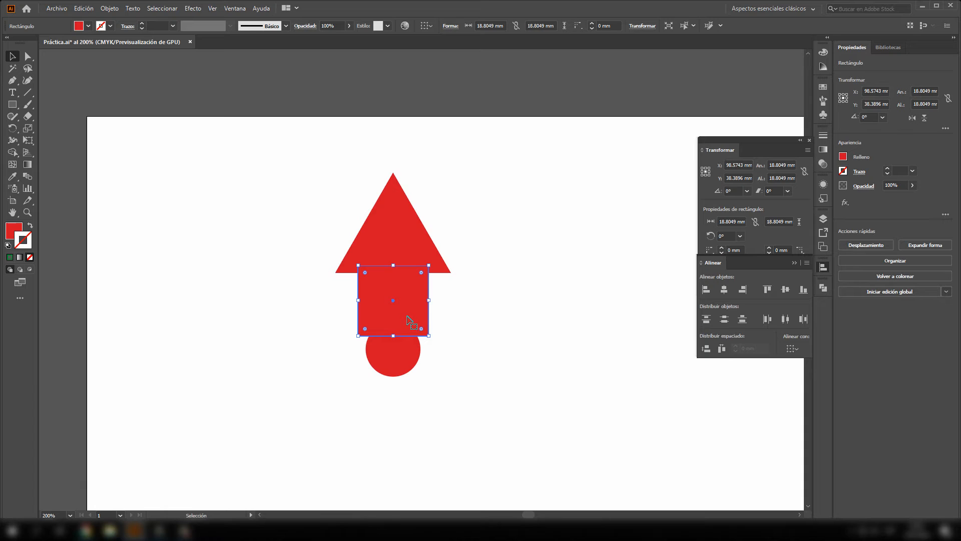
{"action": "left_click", "coordinate": [460, 275]}
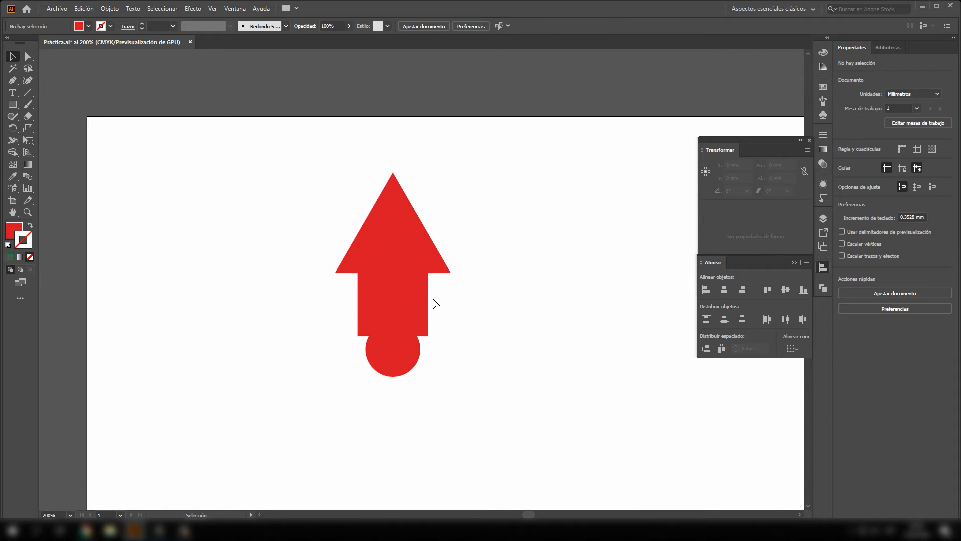
- Move the square beside the triangle to about X 108.5, Y 38.9 mm and change its fill to green
{"action": "left_click_drag", "start_coordinate": [412, 300], "coordinate": [511, 262]}
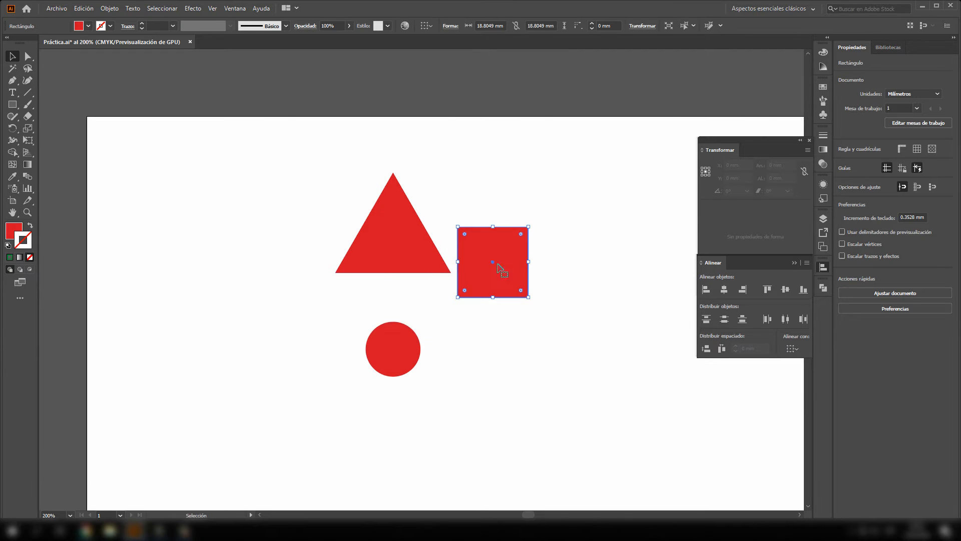
{"action": "double_click", "coordinate": [18, 231]}
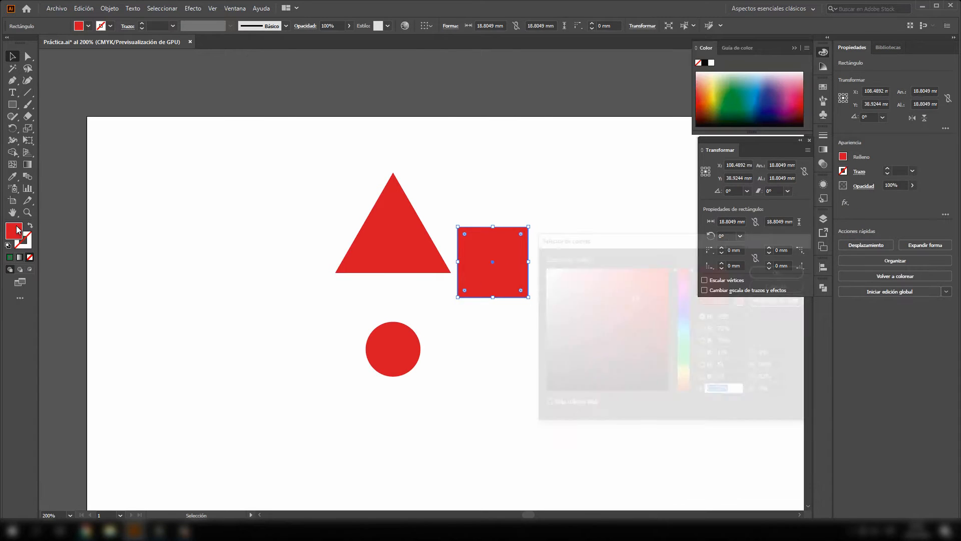
{"action": "left_click", "coordinate": [664, 267]}
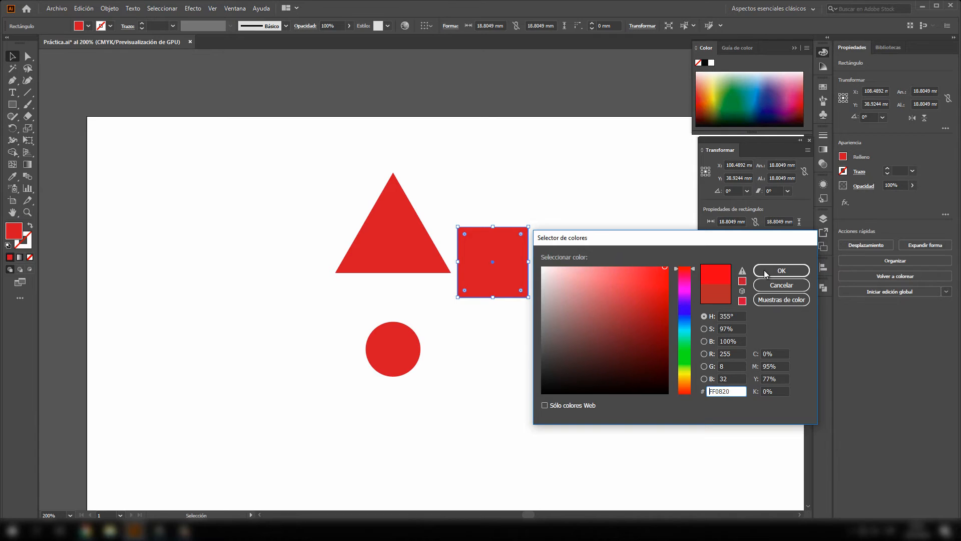
{"action": "left_click", "coordinate": [684, 339]}
{"action": "left_click", "coordinate": [782, 271]}
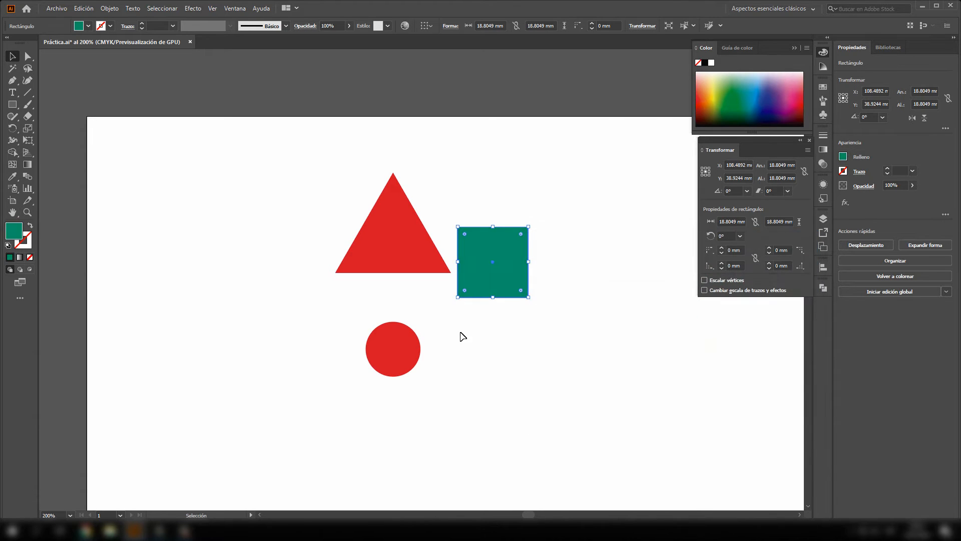
- Change the circle's fill colour to a medium blue
{"action": "left_click", "coordinate": [417, 354]}
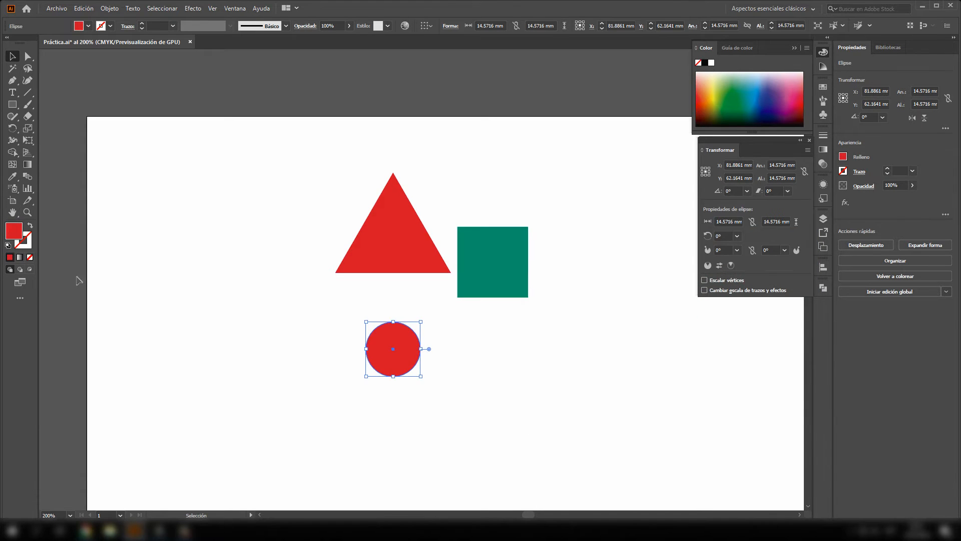
{"action": "double_click", "coordinate": [17, 230]}
{"action": "left_click_drag", "start_coordinate": [680, 338], "coordinate": [681, 315]}
{"action": "left_click_drag", "start_coordinate": [622, 281], "coordinate": [615, 266]}
{"action": "left_click", "coordinate": [766, 274]}
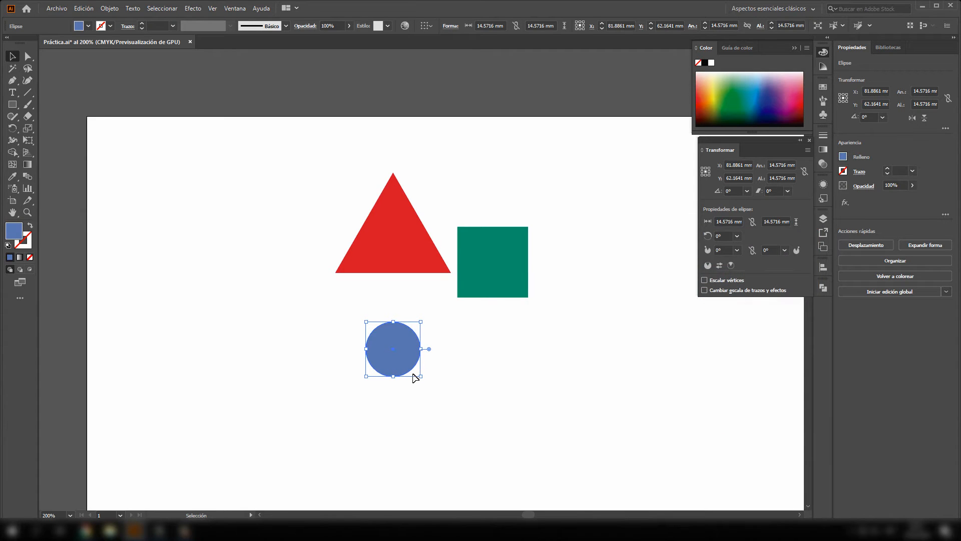
- Enlarge the circle to about 21.8 mm and arrange it and the square so all three shapes overlap
{"action": "left_click_drag", "start_coordinate": [421, 376], "coordinate": [429, 301]}
{"action": "left_click_drag", "start_coordinate": [497, 279], "coordinate": [452, 275]}
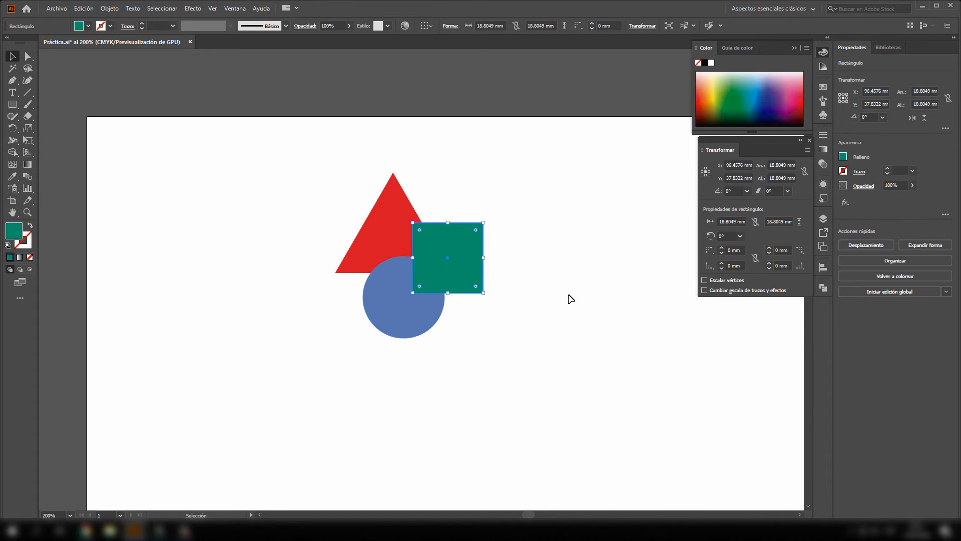
{"action": "left_click", "coordinate": [565, 314]}
- Select the three overlapping shapes and show the Buscatrazos options
{"action": "left_click_drag", "start_coordinate": [268, 134], "coordinate": [565, 375]}
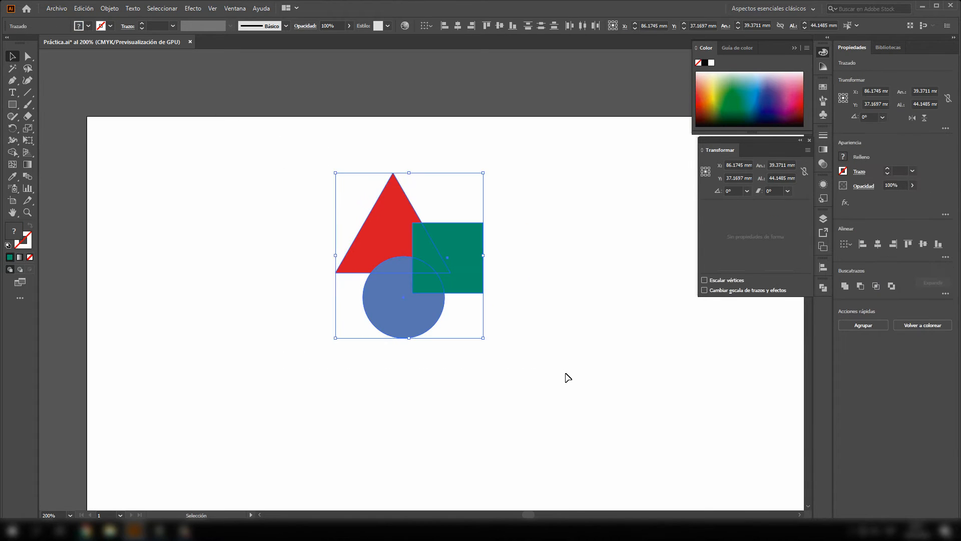
{"action": "left_click", "coordinate": [822, 289]}
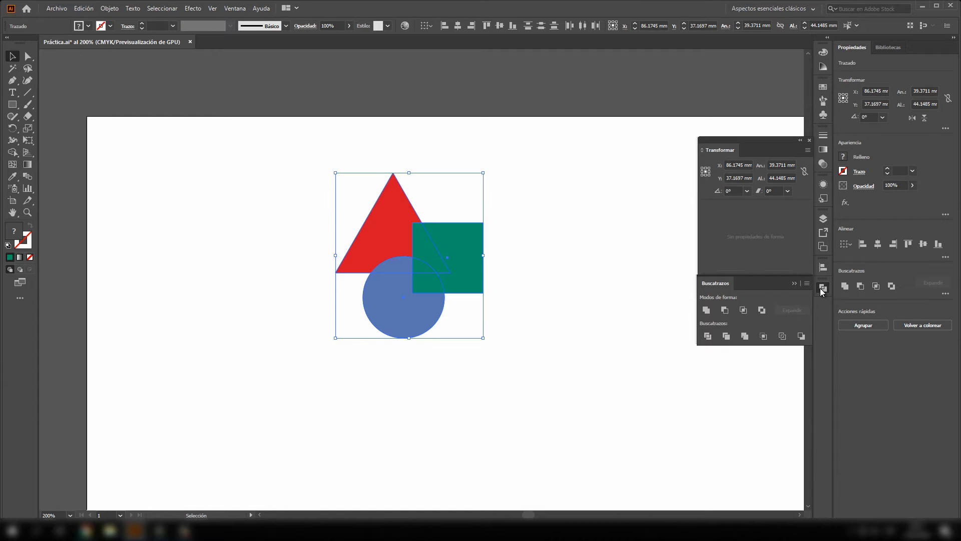
{"action": "left_click", "coordinate": [234, 8]}
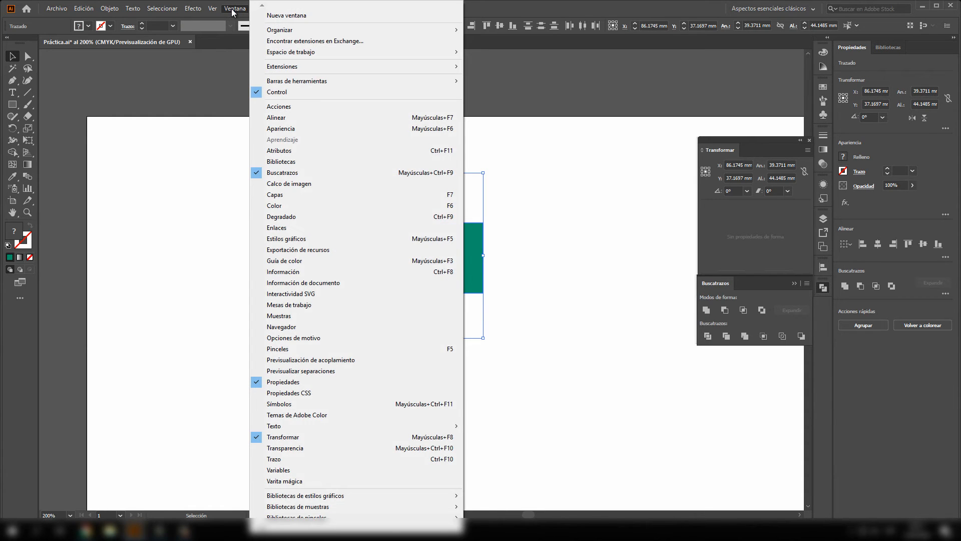
{"action": "left_click", "coordinate": [624, 7]}
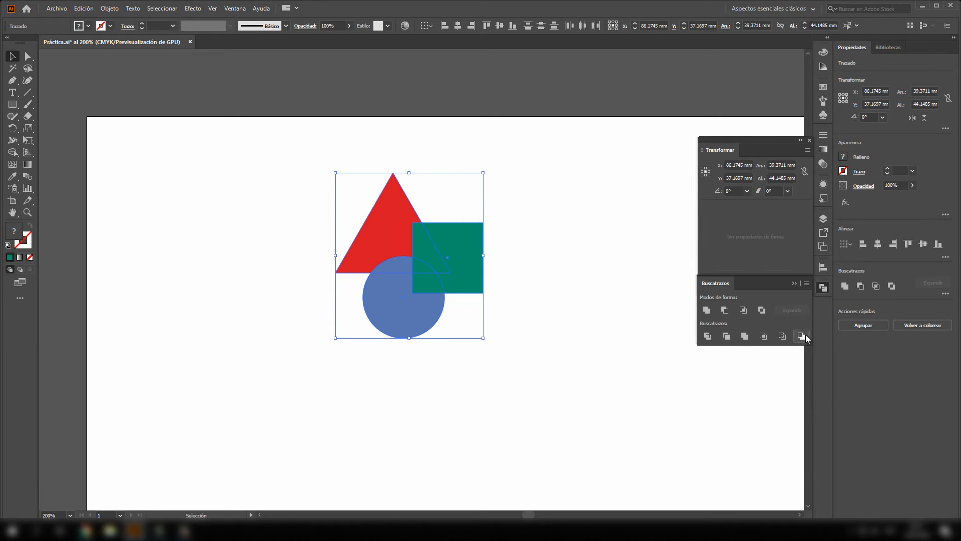
- Try uniting the three overlapping shapes and moving the merged shape aside, and undo these changes
{"action": "left_click", "coordinate": [705, 313]}
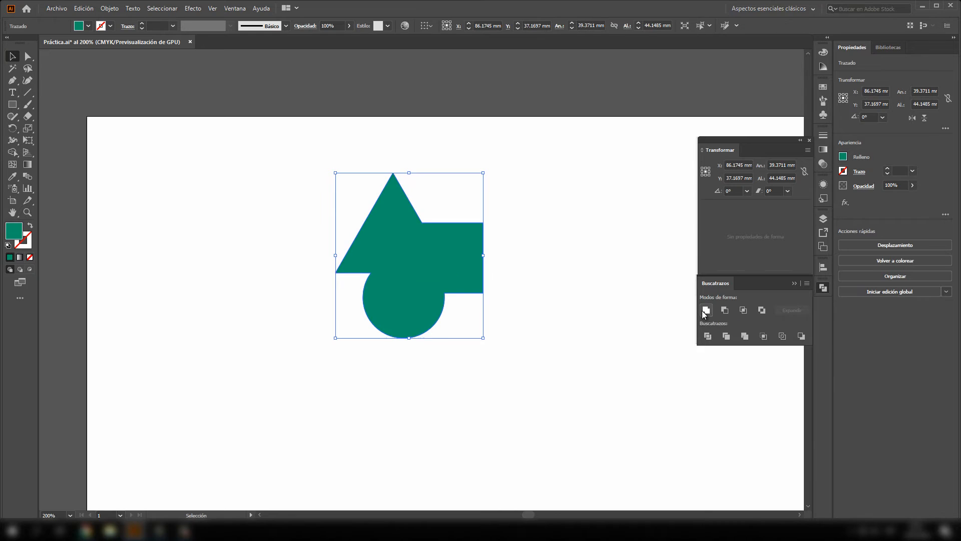
{"action": "left_click", "coordinate": [575, 257]}
{"action": "left_click_drag", "start_coordinate": [434, 247], "coordinate": [300, 209]}
{"action": "key", "text": "a"}
{"action": "key", "text": "v"}
{"action": "key", "text": "ctrl+z"}
{"action": "key", "text": "ctrl+z"}
{"action": "key", "text": "ctrl+z"}
- Place a copy of the overlapping shapes at about X 133 mm and unite the original set into one shape at about X 46.8, Y 26.9 mm
{"action": "left_click_drag", "start_coordinate": [443, 258], "coordinate": [613, 265]}
{"action": "left_click_drag", "start_coordinate": [297, 133], "coordinate": [501, 368]}
{"action": "left_click", "coordinate": [706, 311]}
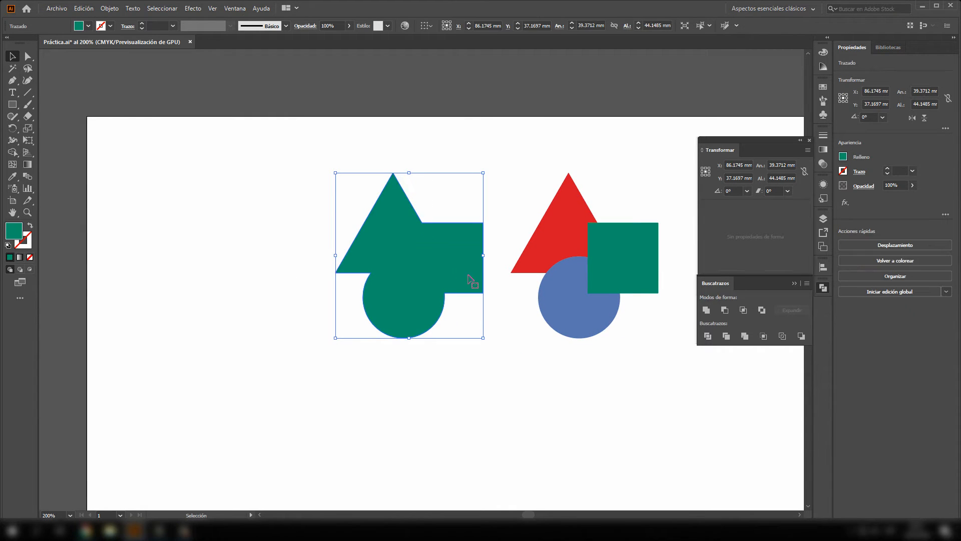
{"action": "left_click_drag", "start_coordinate": [429, 254], "coordinate": [282, 215]}
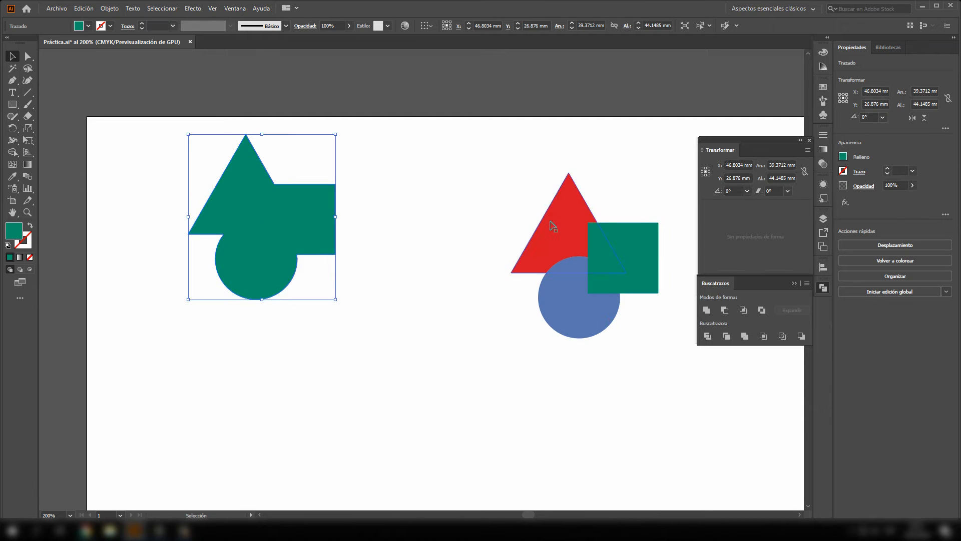
- Apply Dividir to the copied triangle, square and circle, and ungroup the resulting pieces
{"action": "left_click_drag", "start_coordinate": [501, 183], "coordinate": [677, 356]}
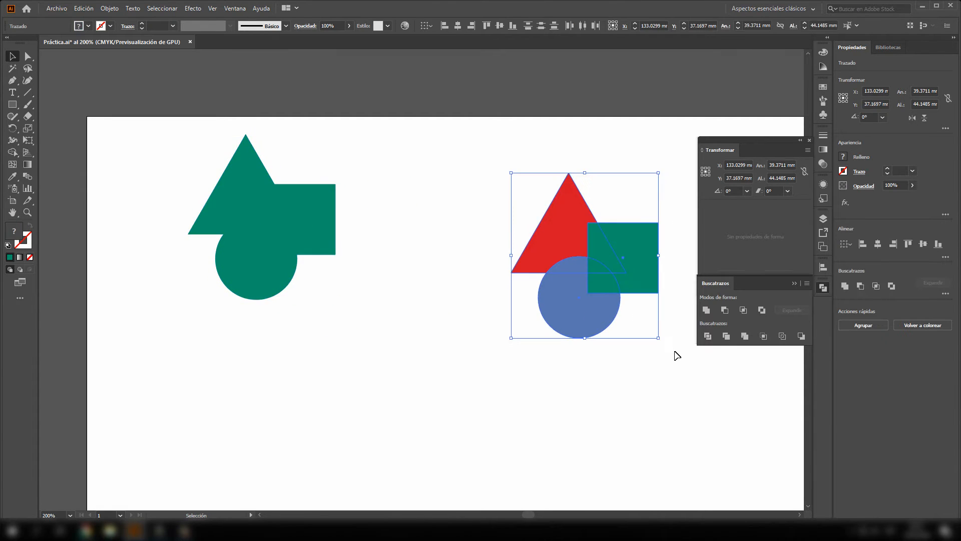
{"action": "left_click", "coordinate": [708, 337]}
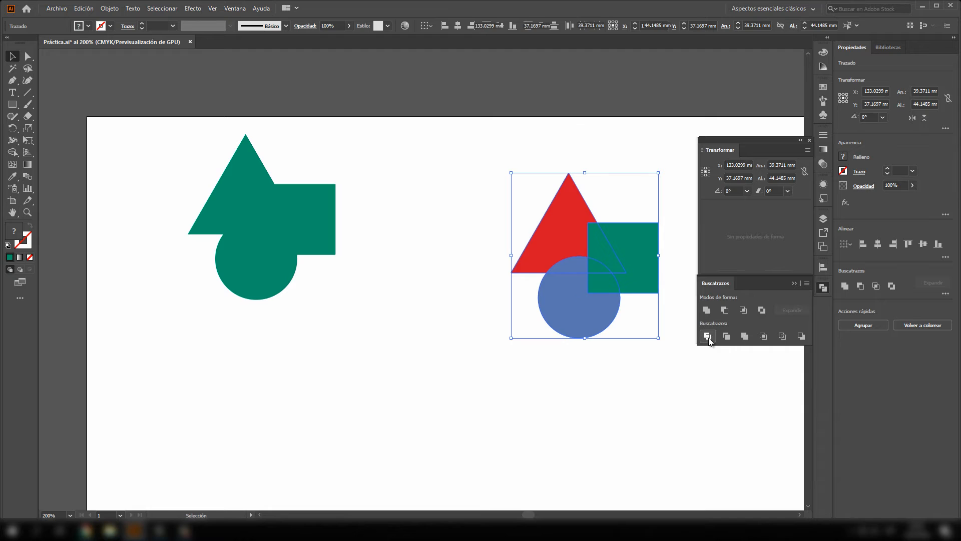
{"action": "left_click", "coordinate": [684, 375]}
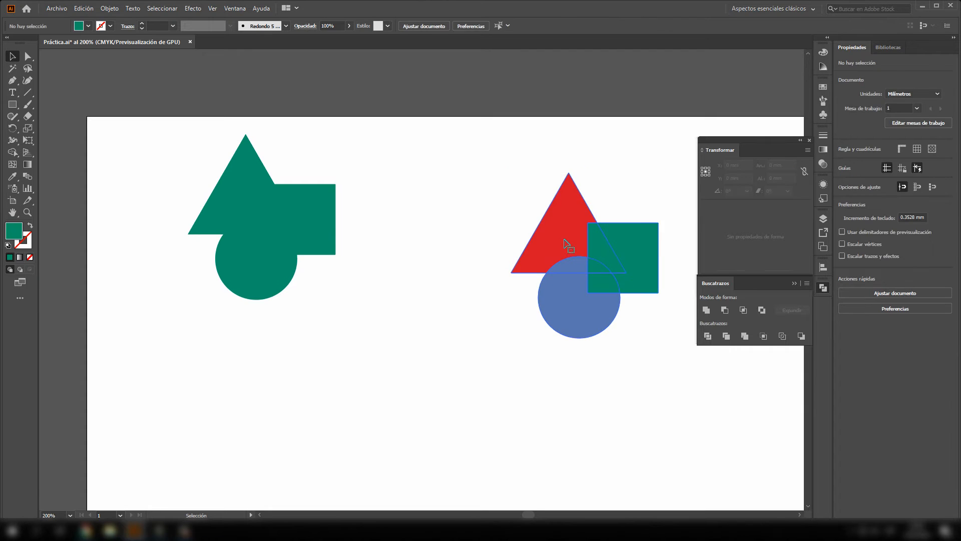
{"action": "left_click", "coordinate": [624, 267]}
{"action": "right_click", "coordinate": [610, 248]}
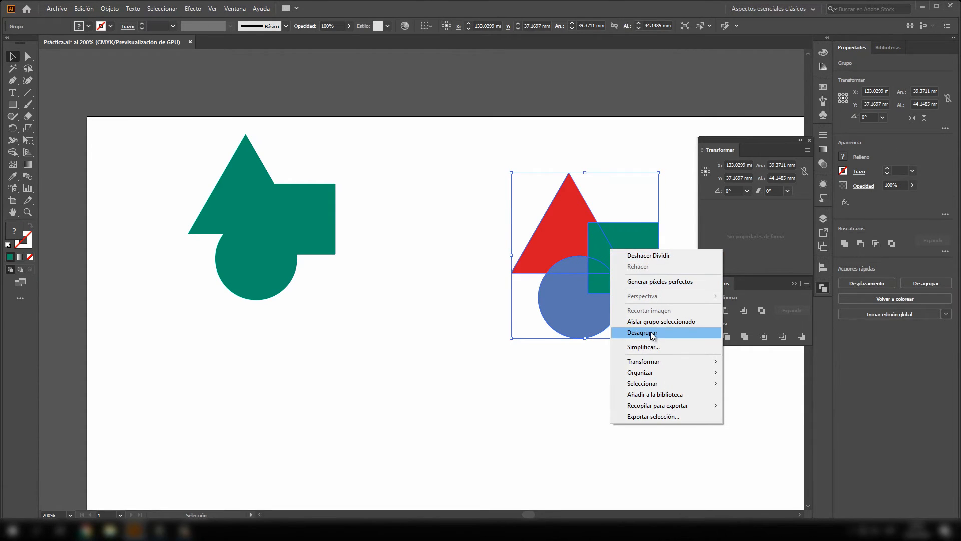
{"action": "left_click", "coordinate": [656, 332]}
- Pull the divided red, green and blue pieces apart so they lie separately around the copied set's location
{"action": "left_click", "coordinate": [627, 264]}
{"action": "left_click_drag", "start_coordinate": [627, 264], "coordinate": [674, 266]}
{"action": "left_click_drag", "start_coordinate": [550, 244], "coordinate": [524, 214]}
{"action": "left_click_drag", "start_coordinate": [608, 264], "coordinate": [612, 223]}
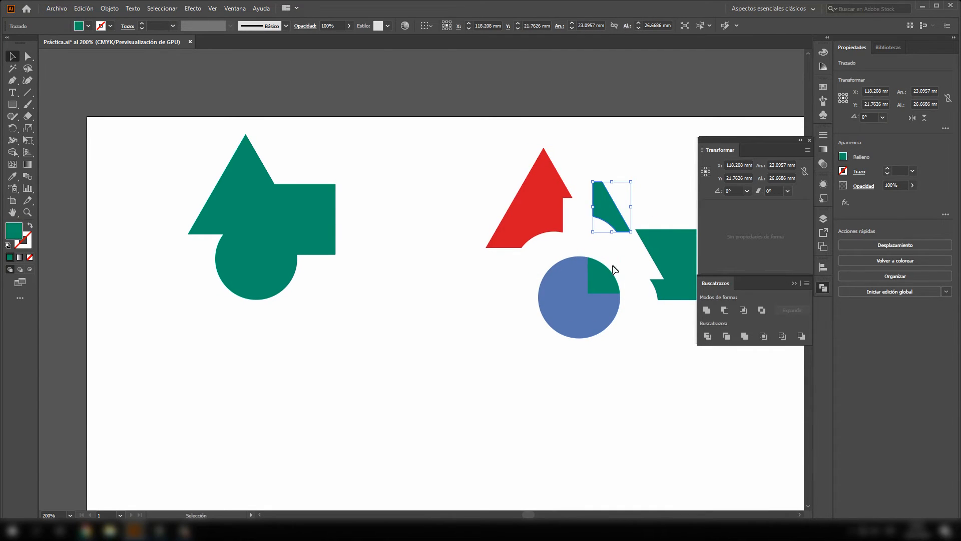
{"action": "left_click_drag", "start_coordinate": [605, 282], "coordinate": [651, 337]}
{"action": "left_click_drag", "start_coordinate": [593, 303], "coordinate": [560, 322]}
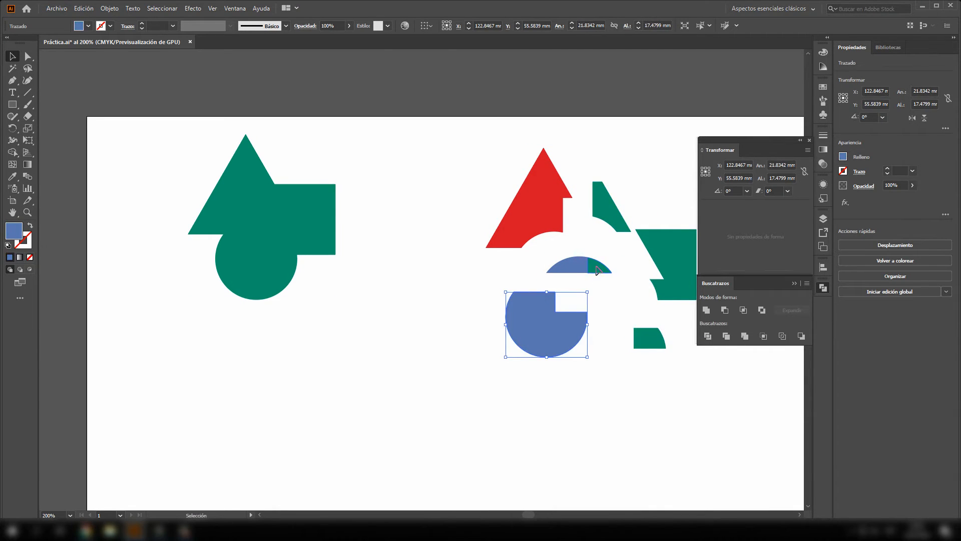
{"action": "left_click_drag", "start_coordinate": [596, 267], "coordinate": [547, 261]}
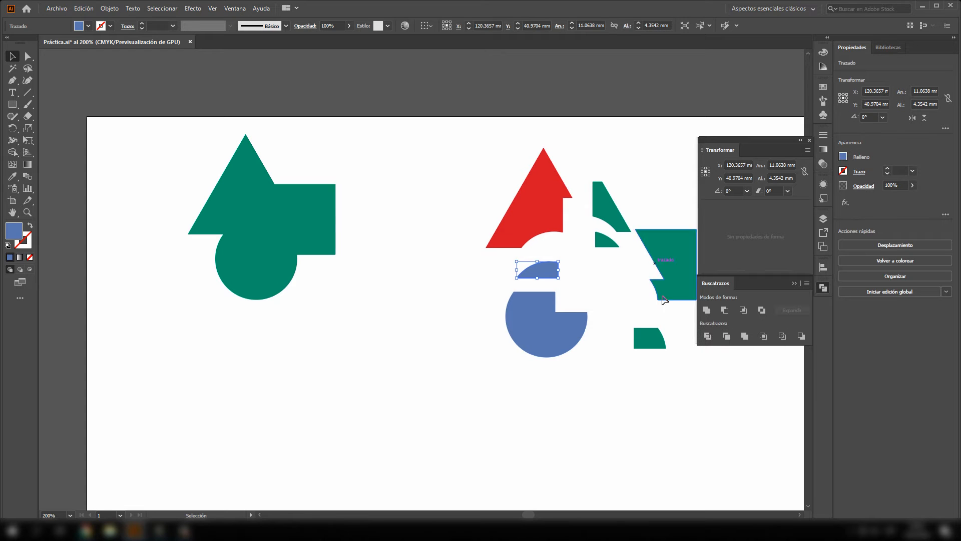
- Delete the united green shape and all the divided pieces from the artboard
{"action": "left_click", "coordinate": [245, 213]}
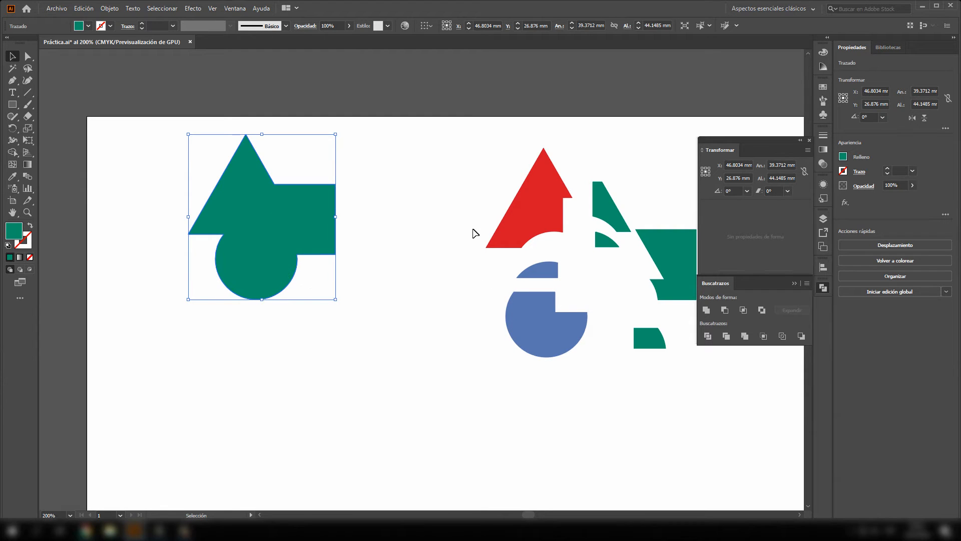
{"action": "left_click_drag", "start_coordinate": [464, 171], "coordinate": [589, 384]}
{"action": "left_click", "coordinate": [386, 344]}
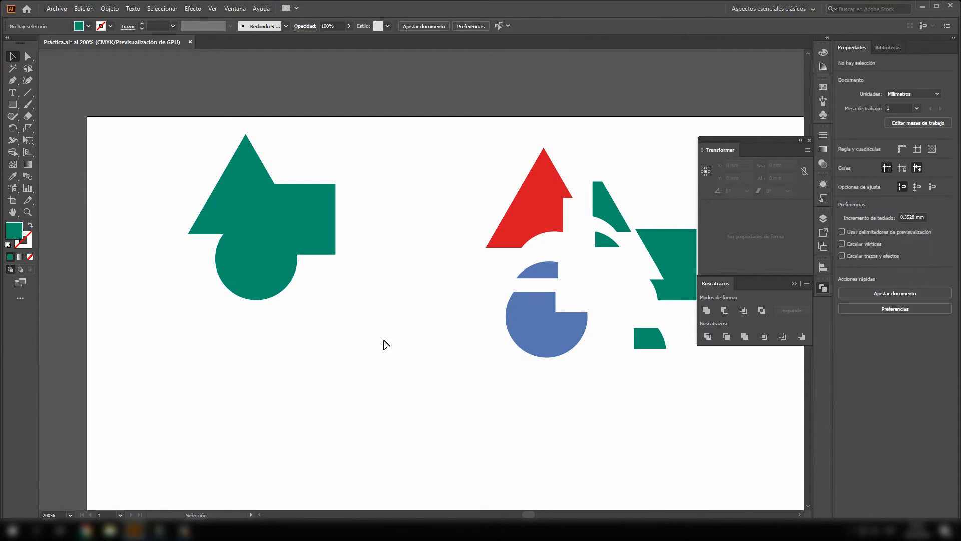
{"action": "scroll", "coordinate": [386, 345], "scroll_direction": "down", "scroll_amount": 2}
{"action": "left_click_drag", "start_coordinate": [276, 230], "coordinate": [630, 411]}
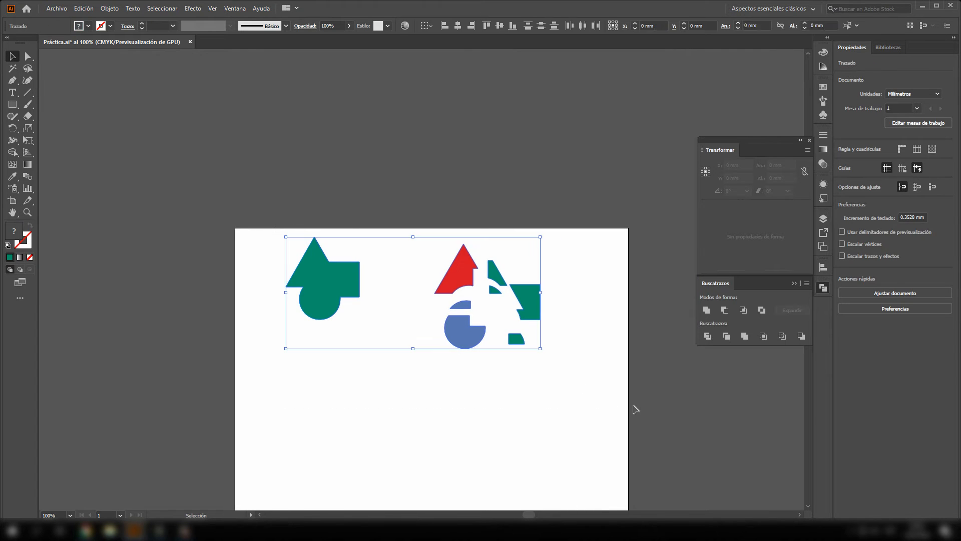
{"action": "key", "text": "Delete"}
{"action": "scroll", "coordinate": [438, 352], "scroll_direction": "up", "scroll_amount": 3}
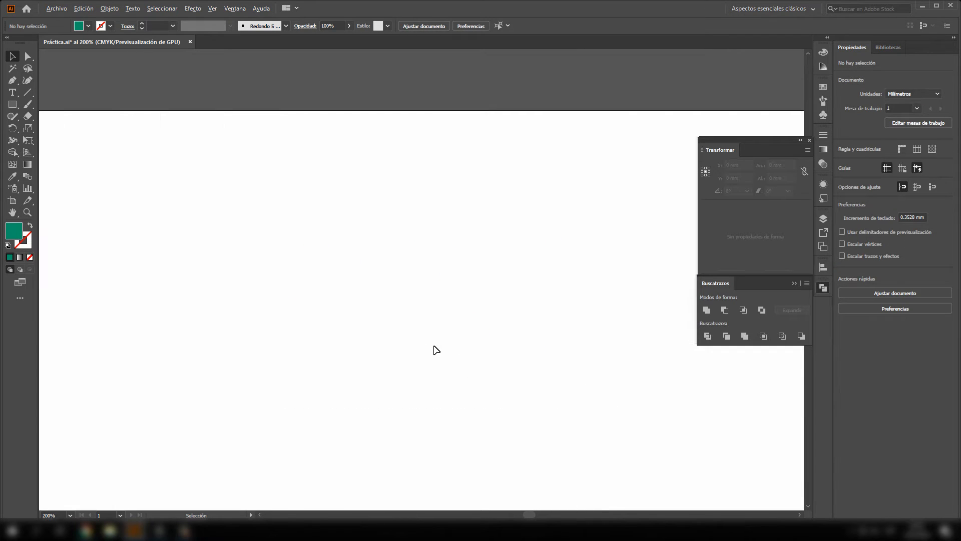
- Draw a circle about 58.5 mm in diameter in the artboard's upper-left area and swap its green fill with its empty stroke
{"action": "left_click_drag", "start_coordinate": [439, 216], "coordinate": [401, 124]}
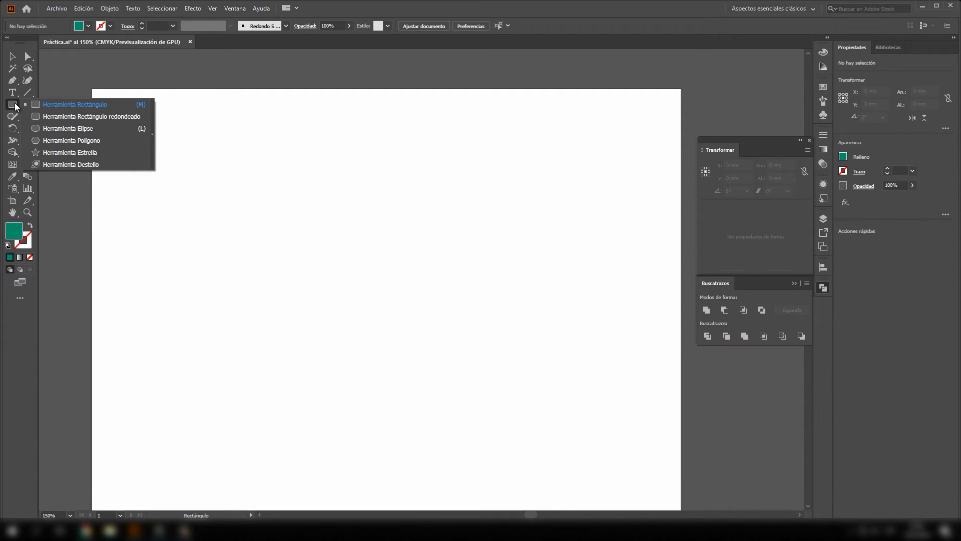
{"action": "left_click", "coordinate": [52, 129]}
{"action": "left_click_drag", "start_coordinate": [131, 165], "coordinate": [274, 293]}
{"action": "left_click_drag", "start_coordinate": [154, 157], "coordinate": [319, 322]}
{"action": "left_click", "coordinate": [9, 56]}
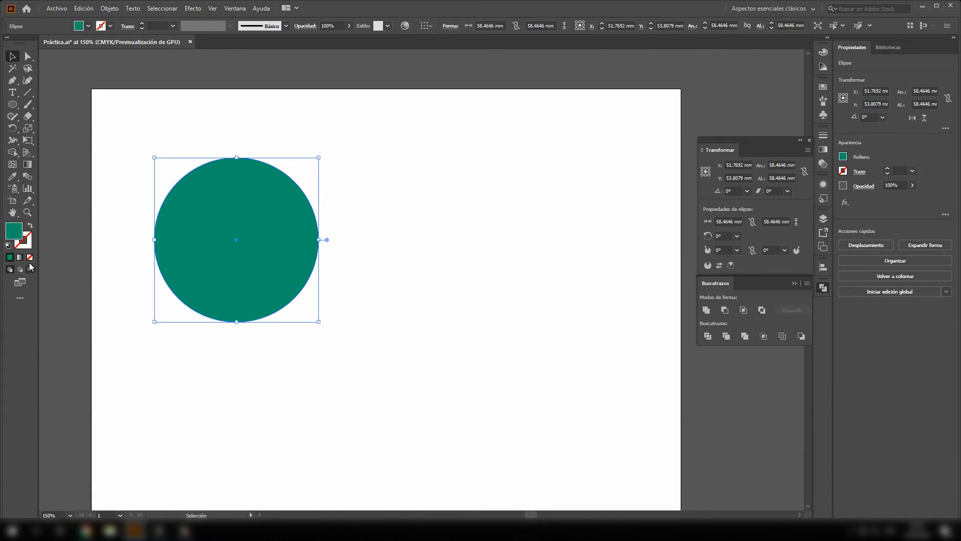
{"action": "left_click", "coordinate": [30, 227]}
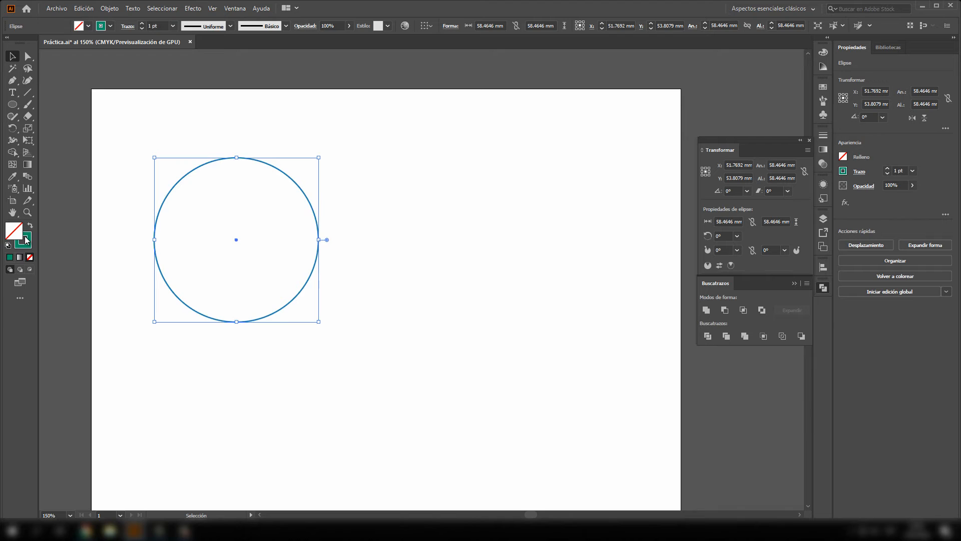
- Duplicate the circle horizontally so the copy overlaps the original by half its width
{"action": "left_click", "coordinate": [256, 201]}
{"action": "left_click", "coordinate": [309, 204]}
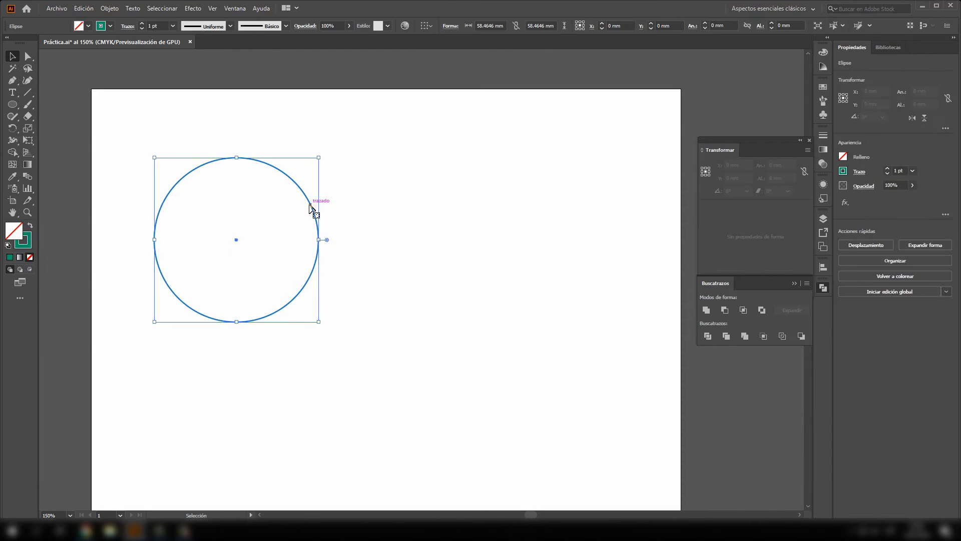
{"action": "left_click_drag", "start_coordinate": [309, 203], "coordinate": [362, 231]}
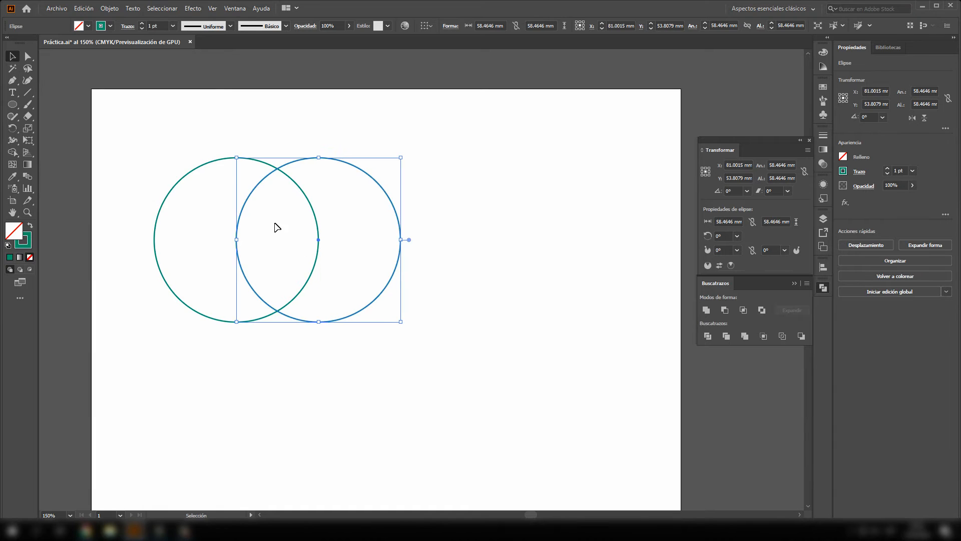
{"action": "left_click", "coordinate": [463, 232]}
- Move both overlapping circles together towards the middle of the artboard and merge them with Unificar
{"action": "left_click_drag", "start_coordinate": [121, 138], "coordinate": [420, 358]}
{"action": "left_click_drag", "start_coordinate": [386, 296], "coordinate": [515, 320]}
{"action": "left_click", "coordinate": [555, 273]}
{"action": "left_click_drag", "start_coordinate": [251, 142], "coordinate": [603, 430]}
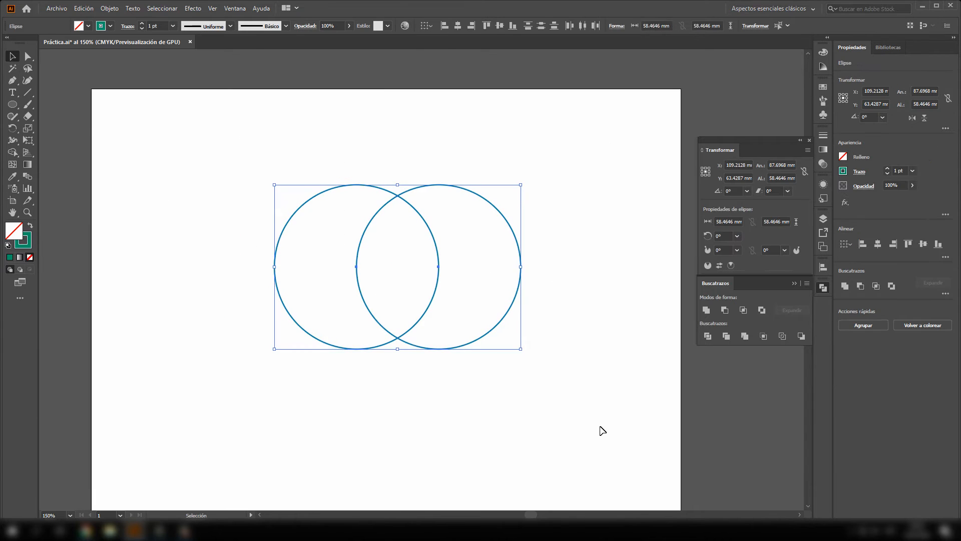
{"action": "left_click", "coordinate": [707, 310]}
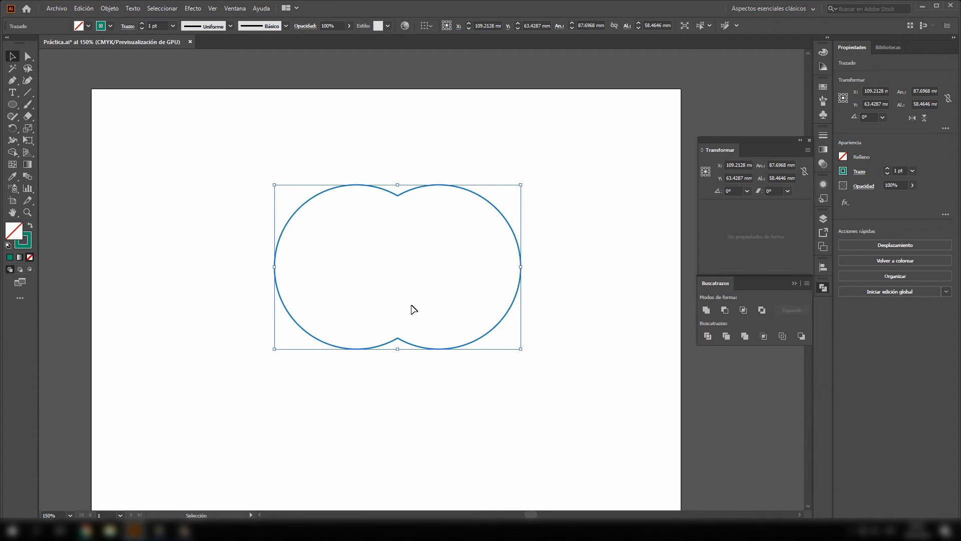
- Convert the merged shape's upper and lower notch anchor points to smooth points
{"action": "left_click", "coordinate": [28, 57]}
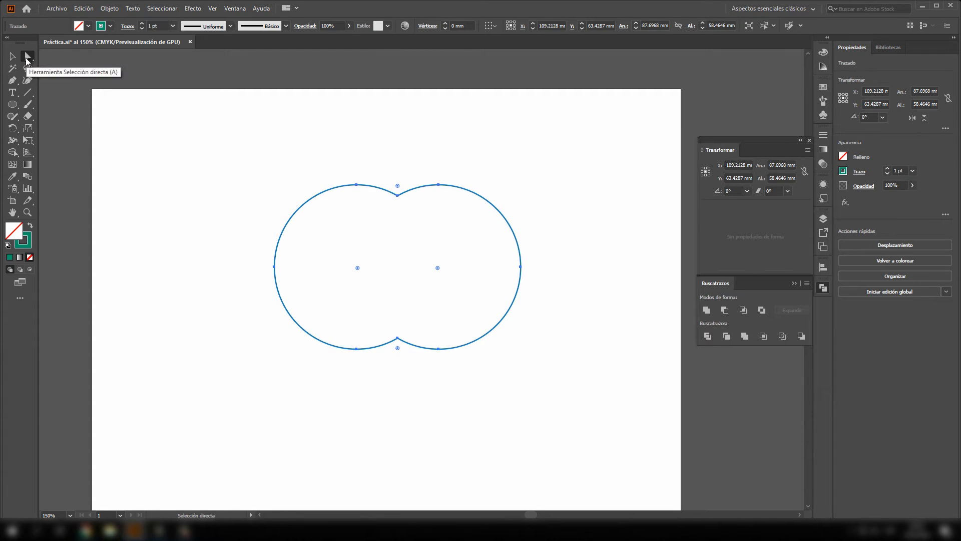
{"action": "left_click", "coordinate": [398, 195]}
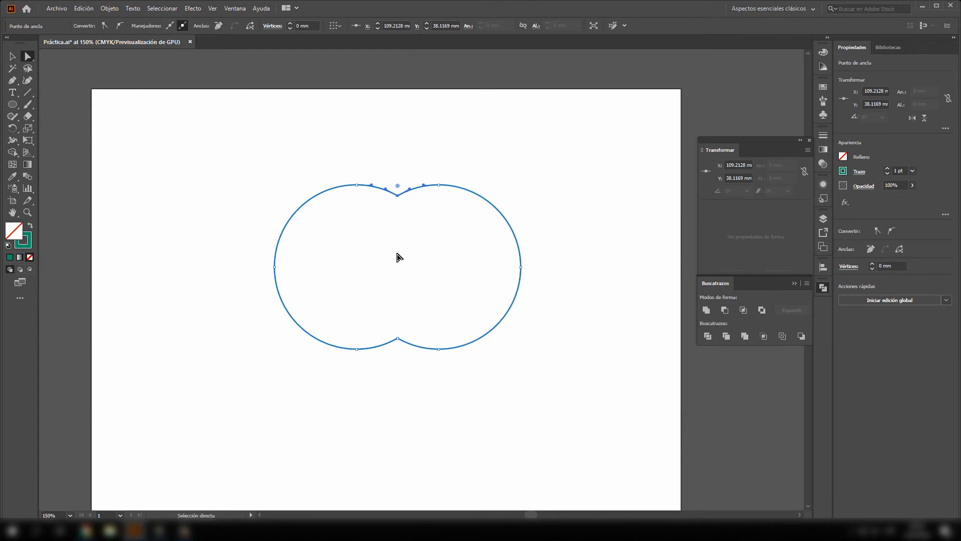
{"action": "left_click", "coordinate": [398, 339], "text": "shift"}
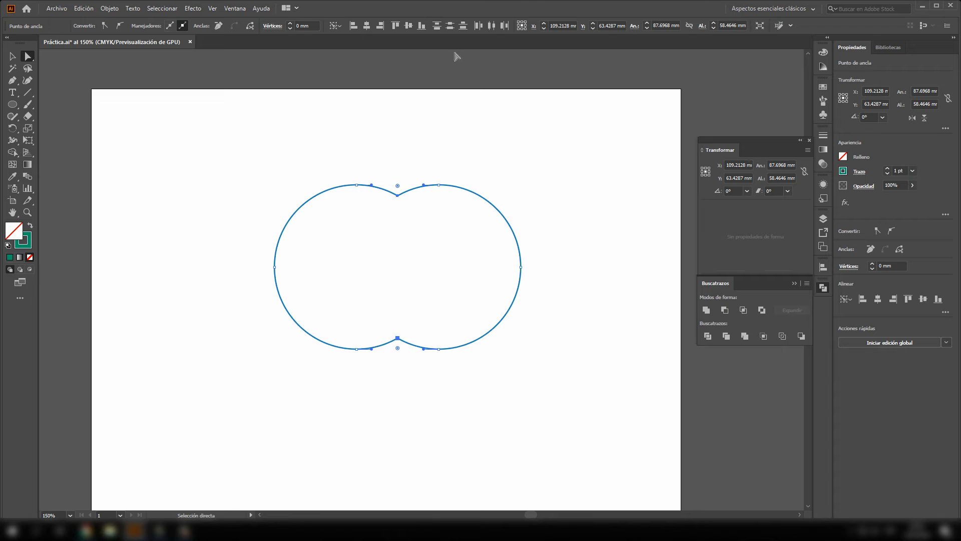
{"action": "left_click", "coordinate": [121, 26]}
{"action": "left_click", "coordinate": [346, 198]}
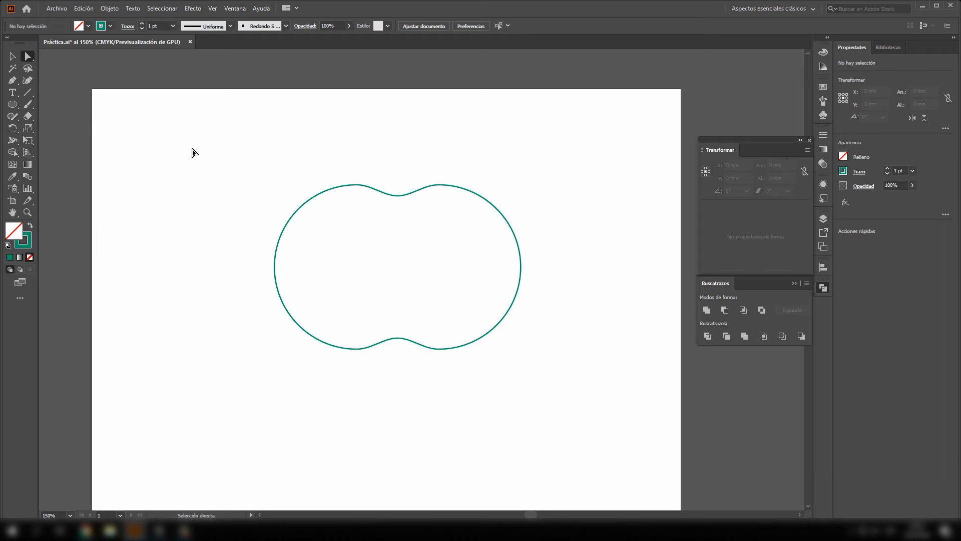
- Move the shape's three bottom anchor points straight down to stretch it into an apple outline about 79.3 mm tall
{"action": "left_click", "coordinate": [400, 339]}
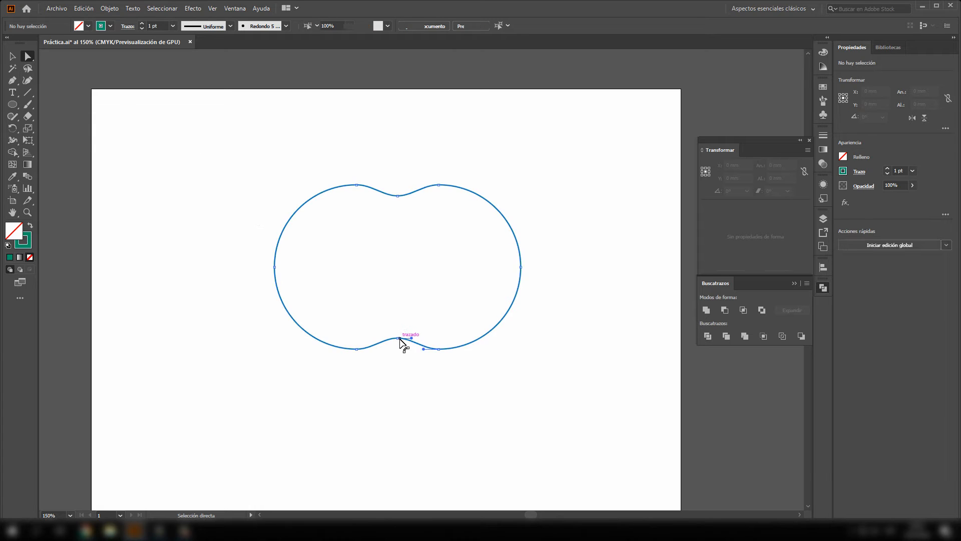
{"action": "left_click_drag", "start_coordinate": [449, 372], "coordinate": [335, 324]}
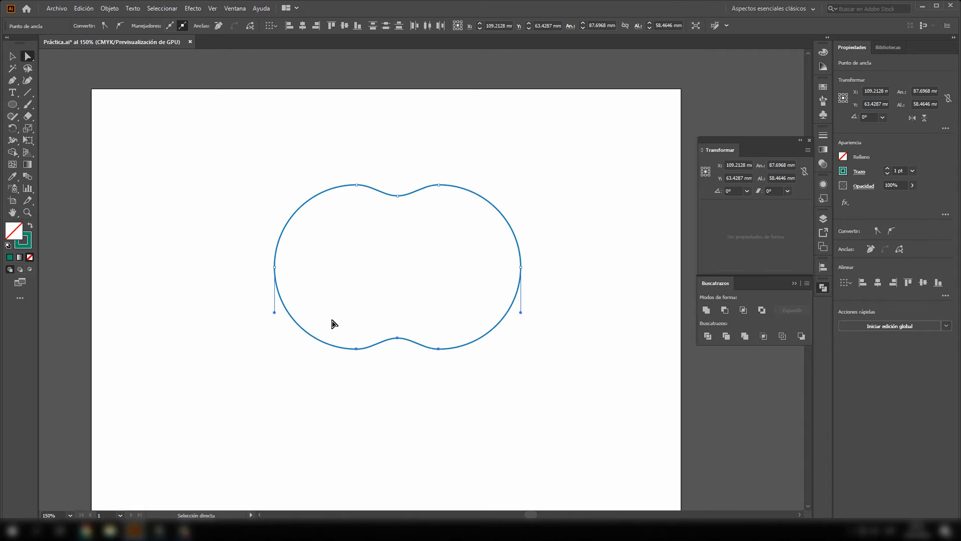
{"action": "key", "text": "Down"}
{"action": "key", "text": "Down"}
{"action": "key", "text": "Down"}
{"action": "key", "text": "Down"}
{"action": "key", "text": "Down"}
{"action": "key", "text": "Down"}
{"action": "key", "text": "Down"}
{"action": "key", "text": "Down"}
{"action": "key", "text": "Down"}
{"action": "key", "text": "Down"}
{"action": "key", "text": "Down"}
{"action": "key", "text": "Down"}
{"action": "key", "text": "Down"}
{"action": "key", "text": "Down"}
{"action": "key", "text": "Down"}
{"action": "key", "text": "Down"}
{"action": "key", "text": "Down"}
{"action": "key", "text": "Down"}
{"action": "key", "text": "Down"}
{"action": "key", "text": "Down"}
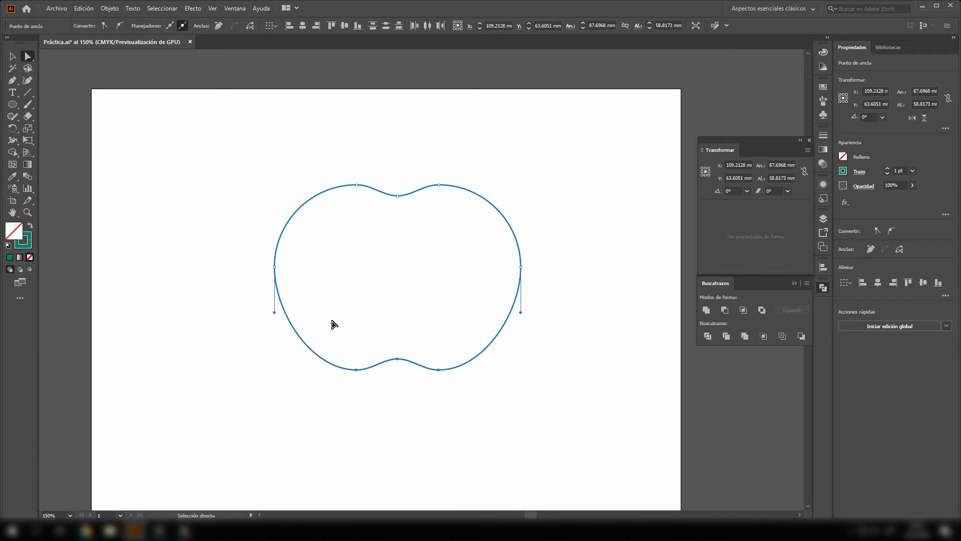
{"action": "key", "text": "Down"}
{"action": "key", "text": "Down"}
{"action": "key", "text": "Down"}
{"action": "key", "text": "Down"}
{"action": "key", "text": "Down"}
{"action": "key", "text": "Down"}
{"action": "key", "text": "Down"}
{"action": "key", "text": "Down"}
{"action": "key", "text": "Down"}
{"action": "key", "text": "Down"}
{"action": "key", "text": "Down"}
{"action": "key", "text": "Down"}
{"action": "key", "text": "Down"}
{"action": "key", "text": "Down"}
{"action": "key", "text": "Down"}
{"action": "key", "text": "Down"}
{"action": "key", "text": "Down"}
{"action": "key", "text": "Down"}
{"action": "key", "text": "Down"}
{"action": "key", "text": "Down"}
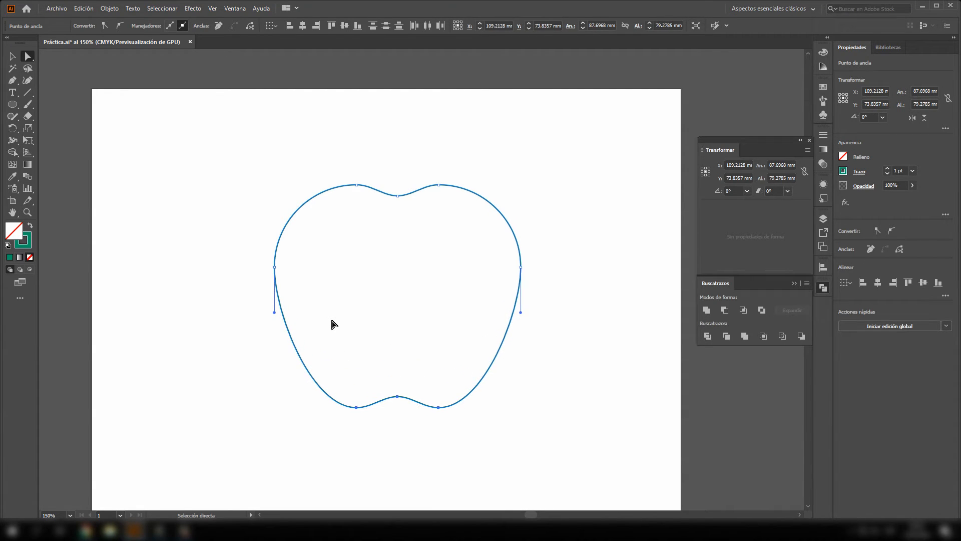
- Move the whole apple outline horizontally to the left on the artboard
{"action": "left_click", "coordinate": [11, 56]}
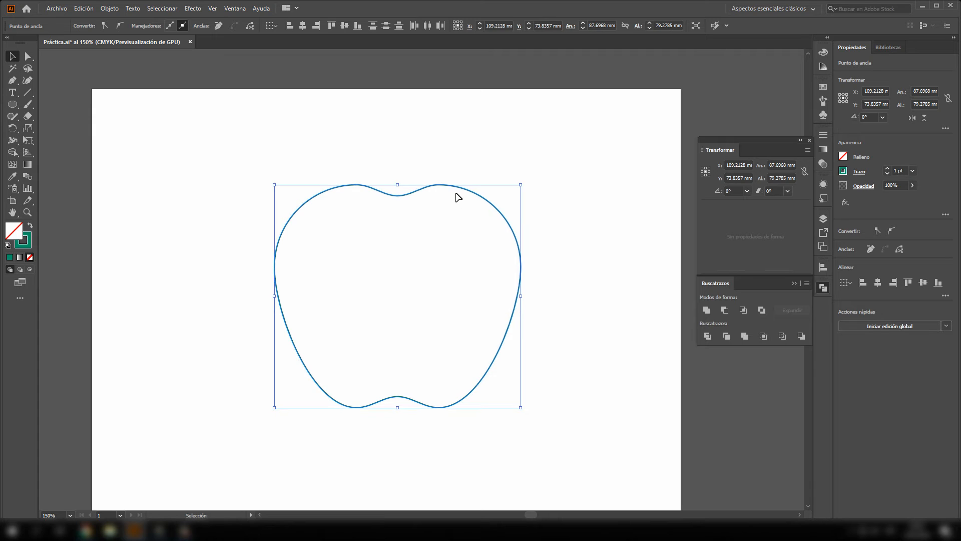
{"action": "left_click_drag", "start_coordinate": [461, 192], "coordinate": [393, 192]}
{"action": "left_click", "coordinate": [397, 149]}
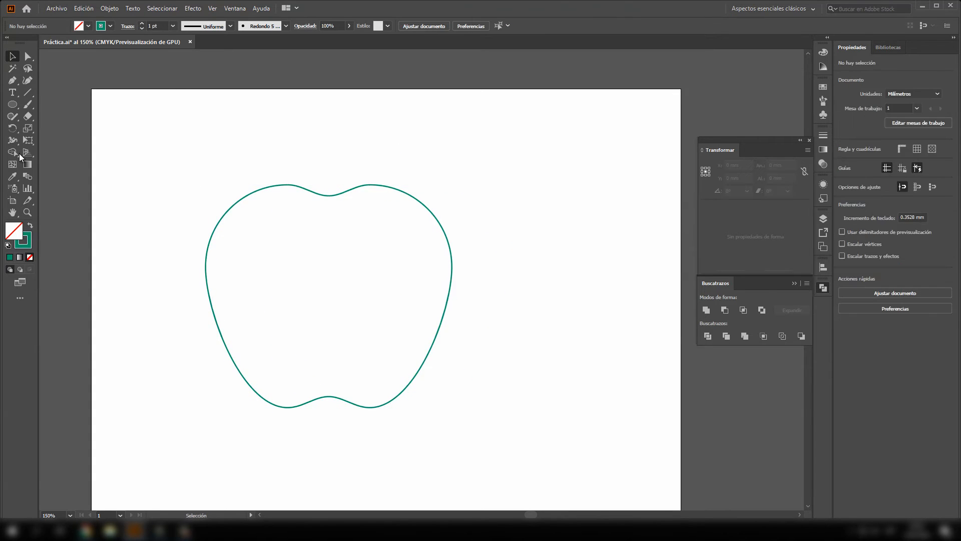
- Draw a circle about 56.5 mm in diameter overlapping the apple's right side
{"action": "left_click", "coordinate": [13, 105]}
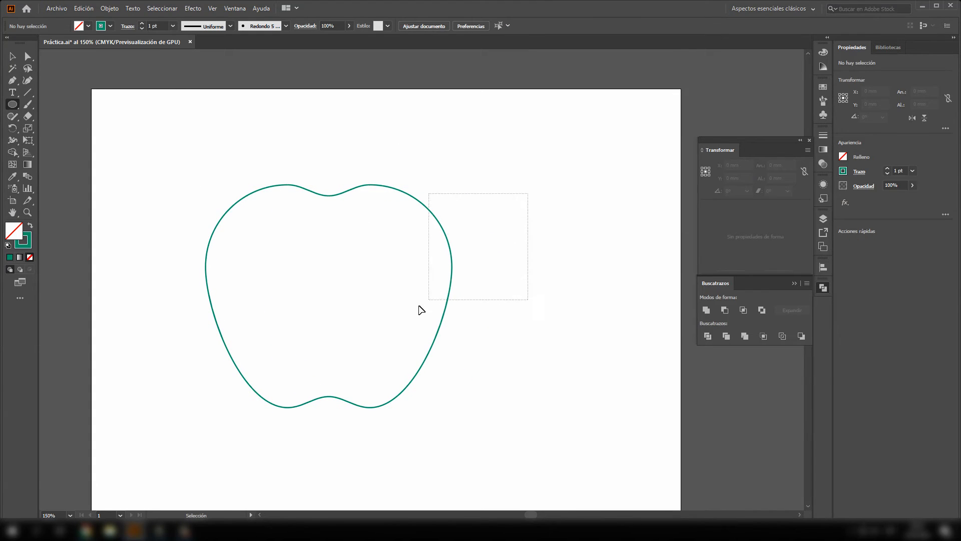
{"action": "left_click_drag", "start_coordinate": [540, 196], "coordinate": [381, 319]}
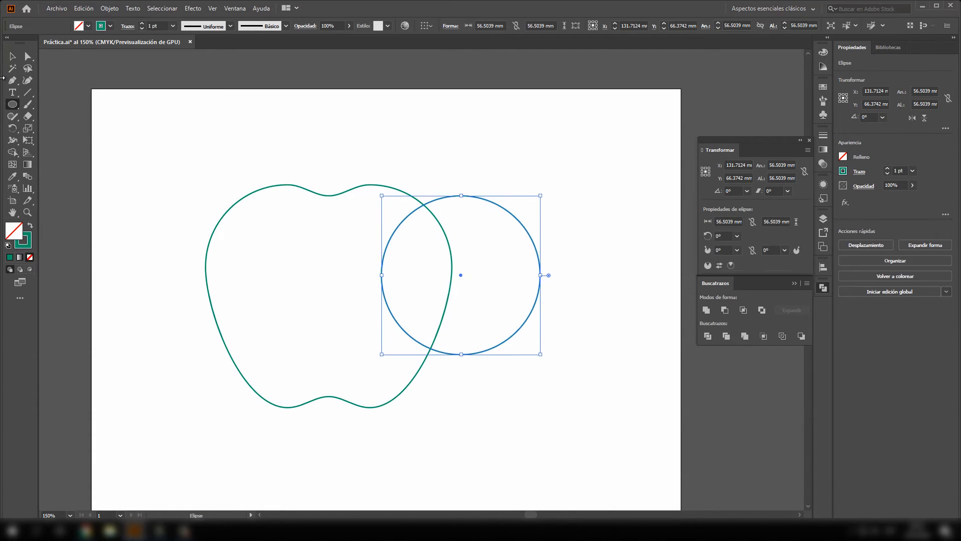
{"action": "left_click", "coordinate": [12, 57]}
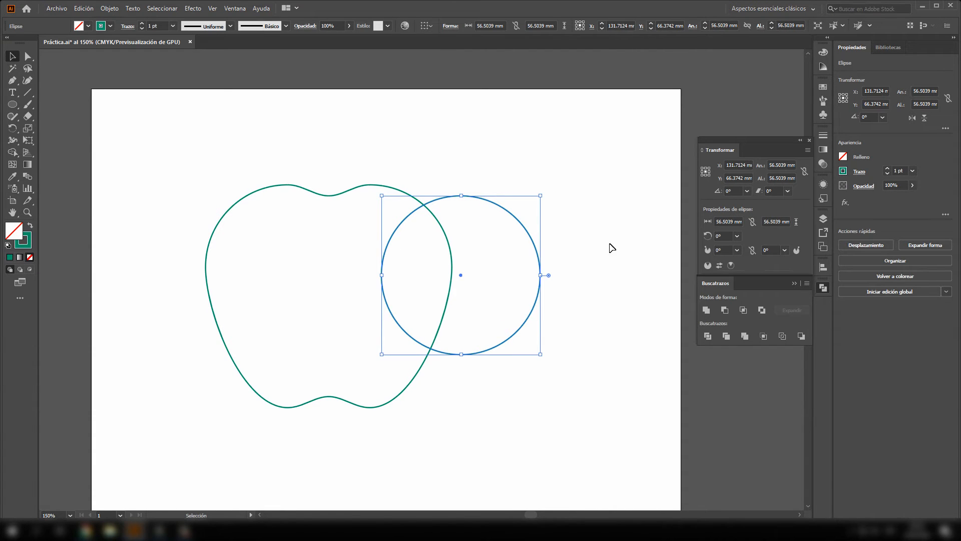
- Subtract the circle from the apple with Menos frente to cut out the bite
{"action": "left_click", "coordinate": [561, 231]}
{"action": "left_click_drag", "start_coordinate": [599, 170], "coordinate": [366, 425]}
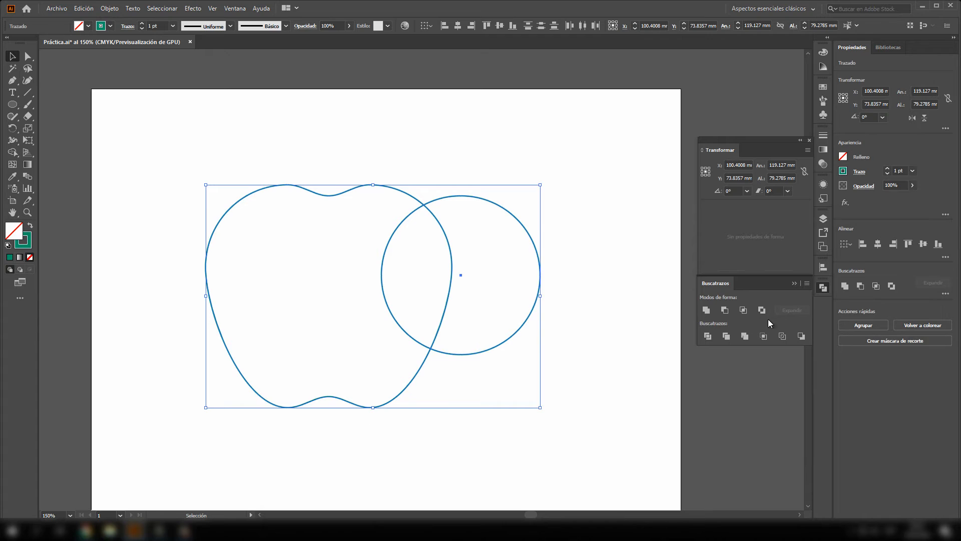
{"action": "left_click", "coordinate": [726, 310]}
{"action": "left_click", "coordinate": [615, 434]}
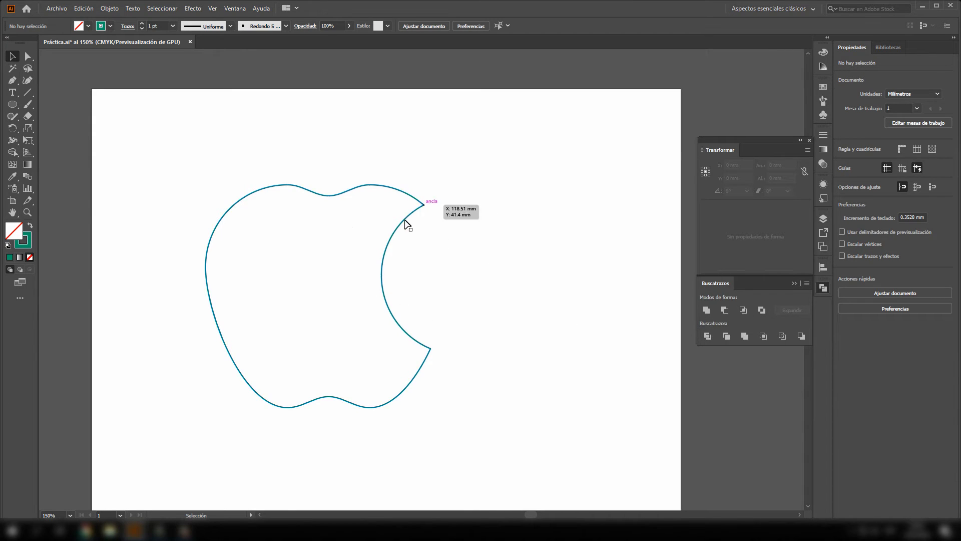
- Draw a circle about 40.6 mm in diameter right of the apple and duplicate it horizontally, overlapping by half its width
{"action": "left_click", "coordinate": [12, 104]}
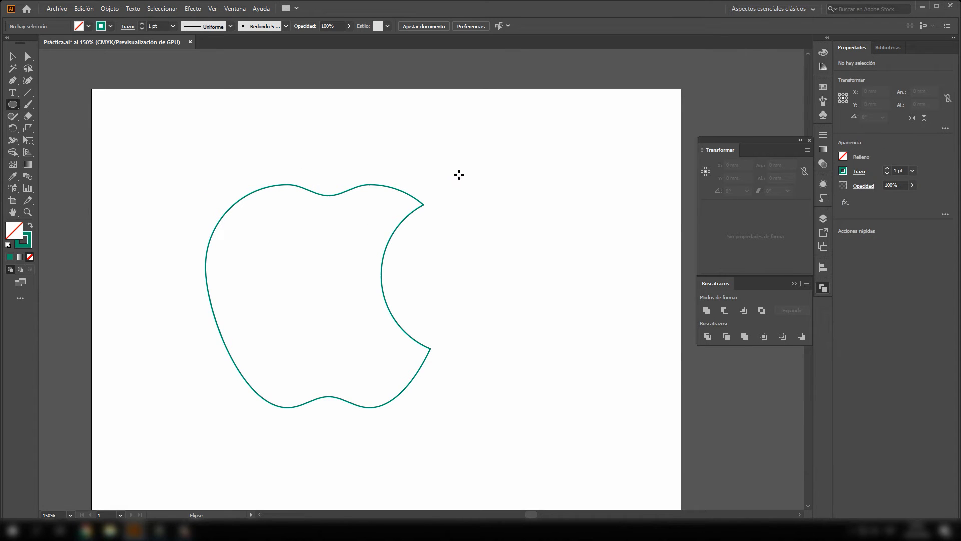
{"action": "mouse_move", "coordinate": [460, 175]}
{"action": "left_mouse_down"}
{"action": "mouse_move", "coordinate": [571, 273]}
{"action": "mouse_move", "coordinate": [576, 292]}
{"action": "left_mouse_up"}
{"action": "key", "text": "v"}
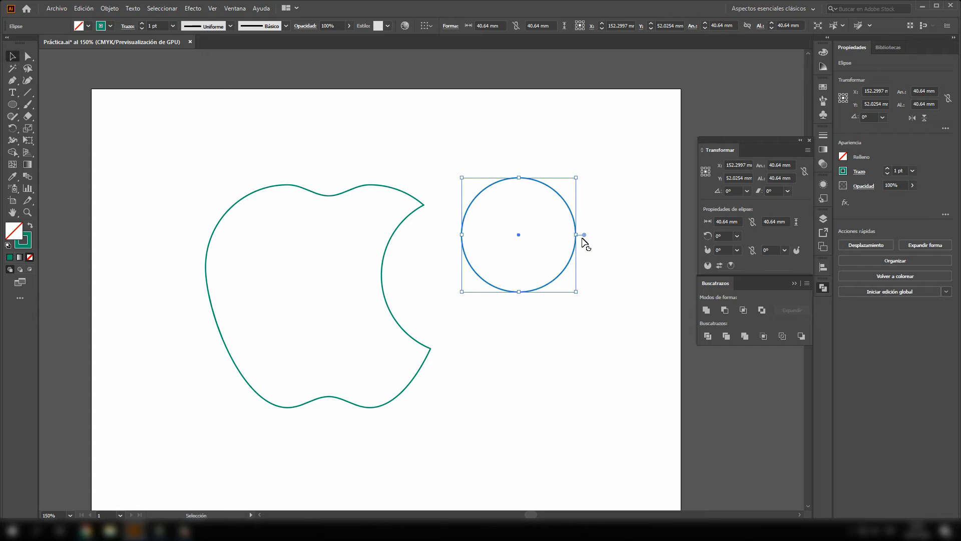
{"action": "left_click_drag", "start_coordinate": [575, 217], "coordinate": [632, 219]}
- Intersect the two small circles into a leaf and place it above the apple's top notch, reduced and rotated to about 313.7°
{"action": "left_click_drag", "start_coordinate": [603, 140], "coordinate": [498, 328]}
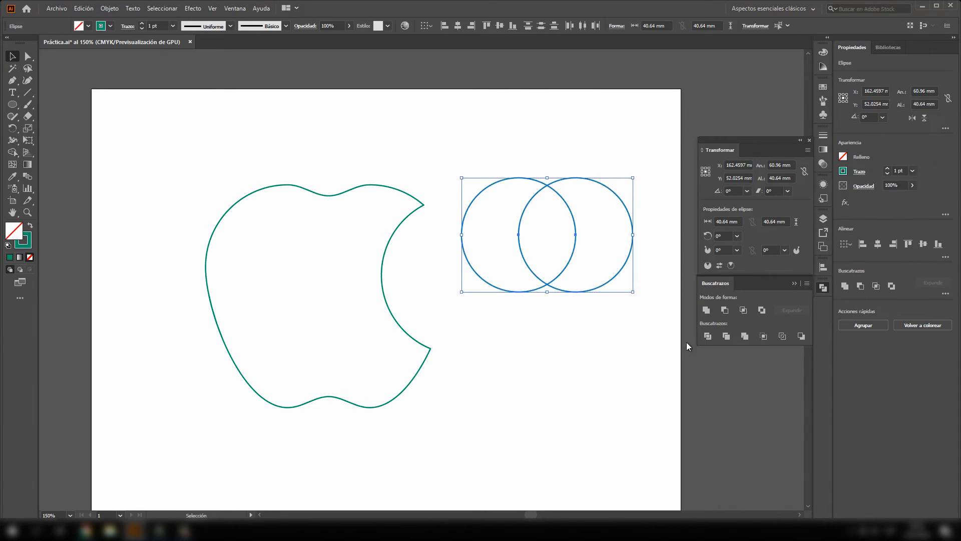
{"action": "left_click", "coordinate": [747, 311]}
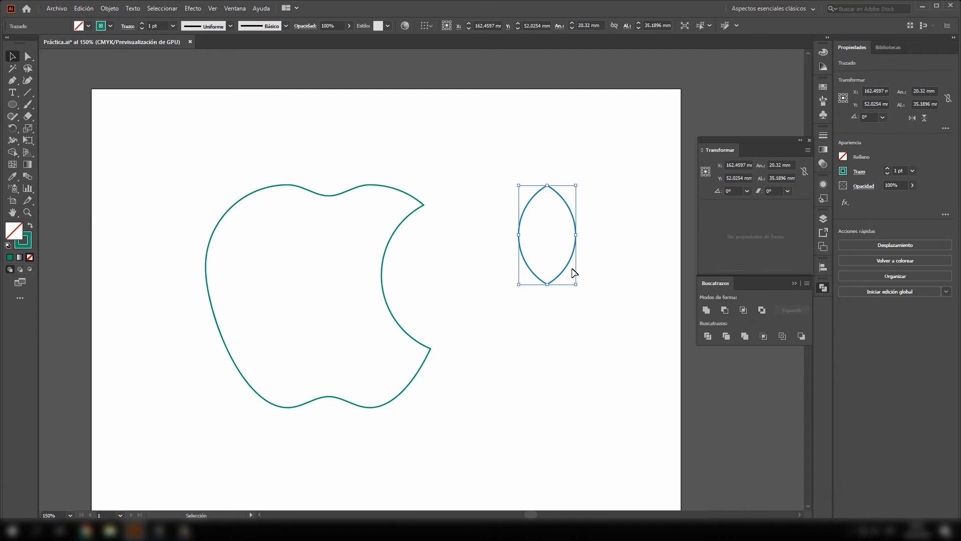
{"action": "left_click_drag", "start_coordinate": [576, 284], "coordinate": [375, 152]}
{"action": "left_click", "coordinate": [534, 198]}
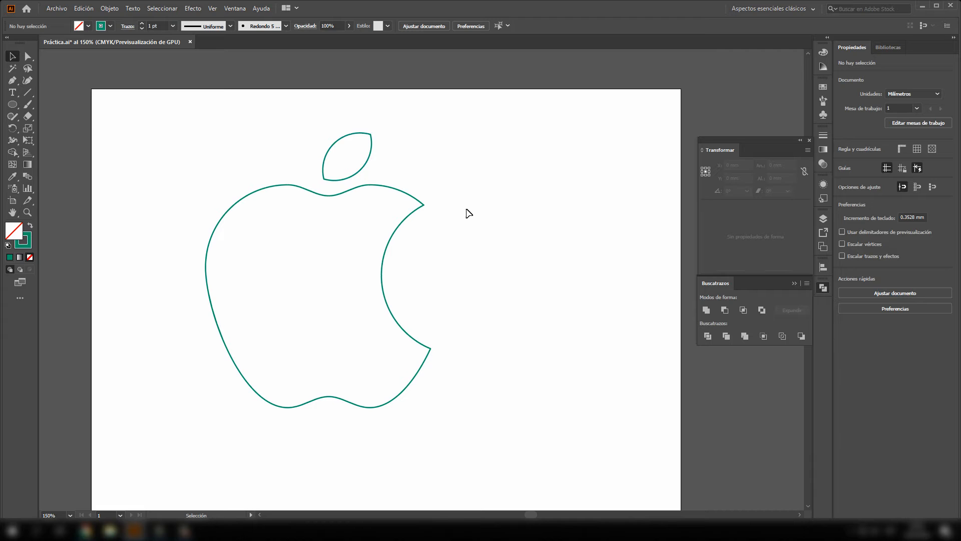
- Scale the apple and leaf down together to about 45.7 mm wide and 55.7 mm tall
{"action": "left_click_drag", "start_coordinate": [144, 106], "coordinate": [493, 450]}
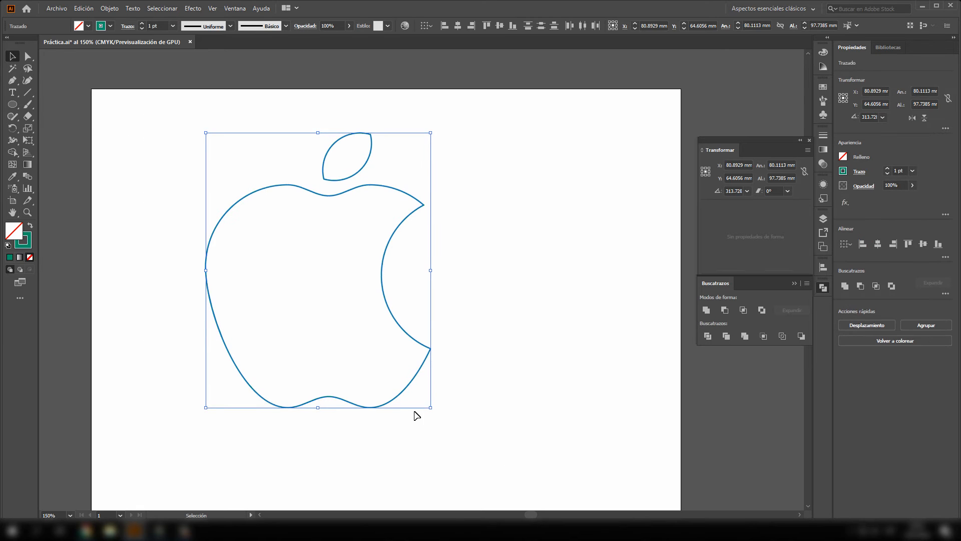
{"action": "left_click_drag", "start_coordinate": [430, 409], "coordinate": [334, 291]}
{"action": "left_click", "coordinate": [391, 275]}
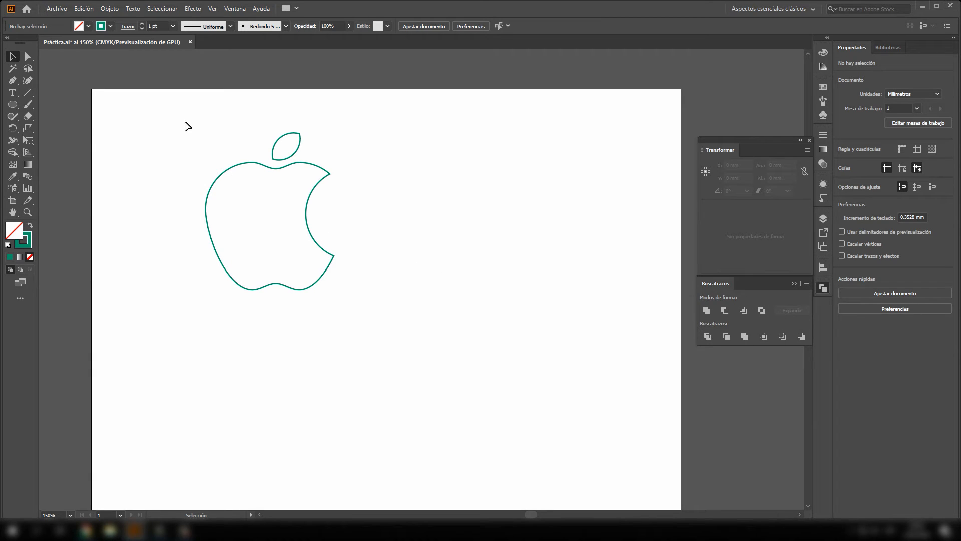
- Delete the apple and its leaf from the artboard
{"action": "left_click_drag", "start_coordinate": [188, 104], "coordinate": [475, 357]}
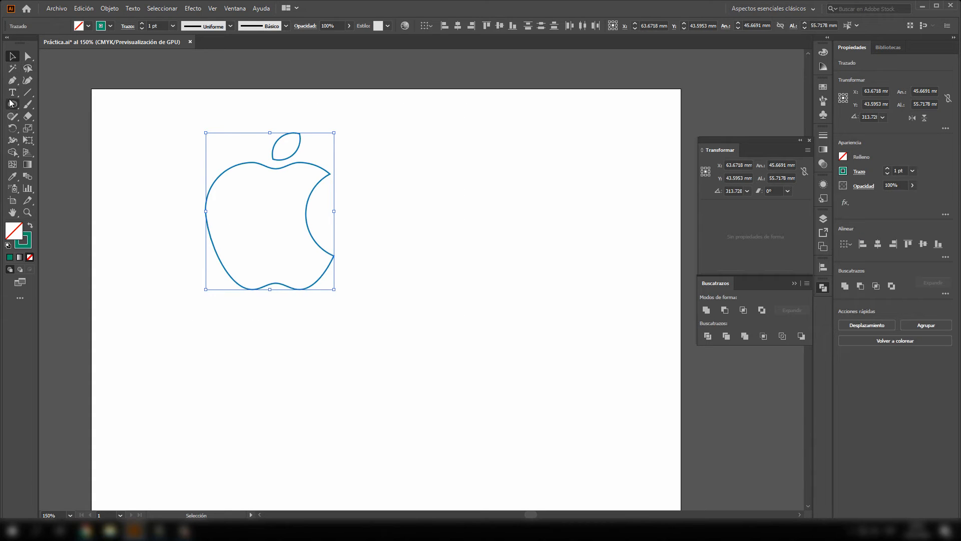
{"action": "left_click", "coordinate": [170, 174]}
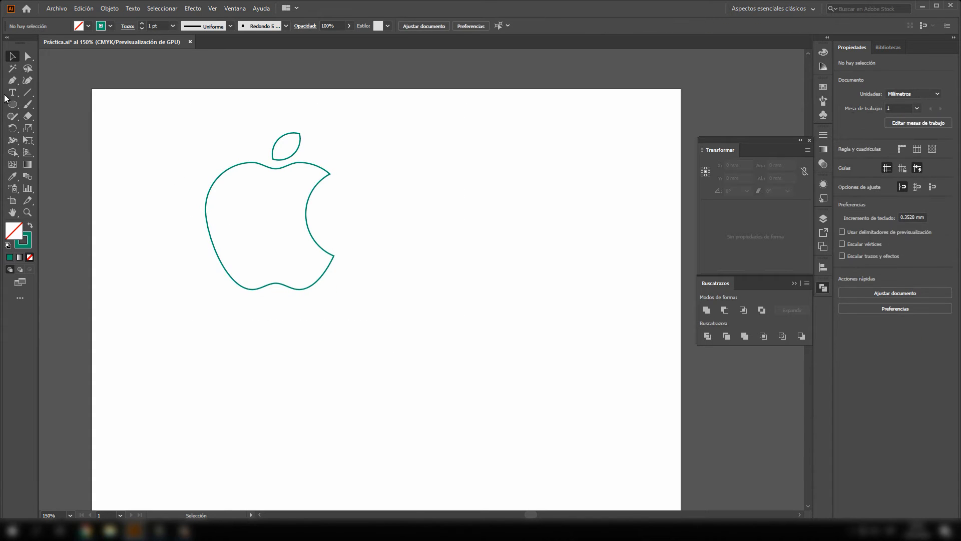
{"action": "left_click_drag", "start_coordinate": [182, 124], "coordinate": [401, 360]}
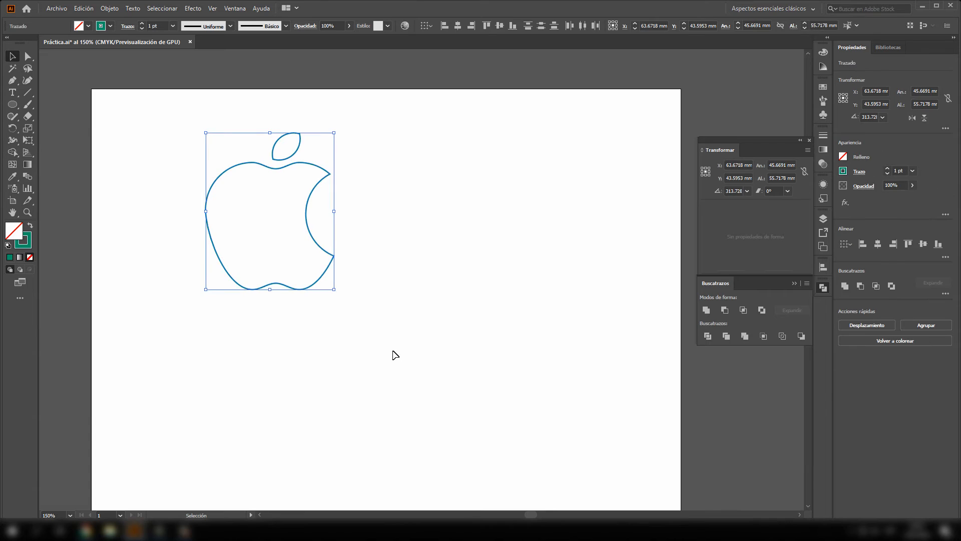
{"action": "key", "text": "Delete"}
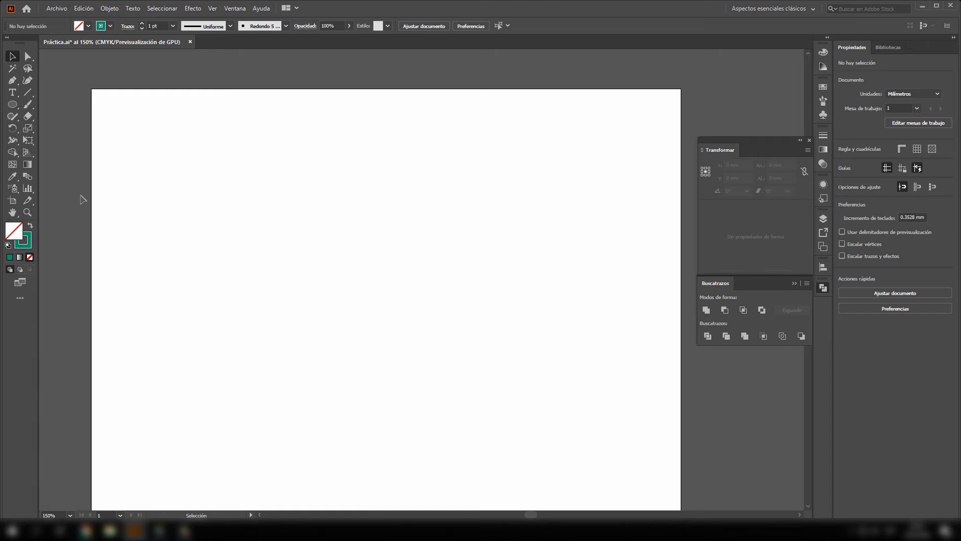
- Activate the Pen tool for drawing on the empty artboard
{"action": "left_click", "coordinate": [13, 80]}
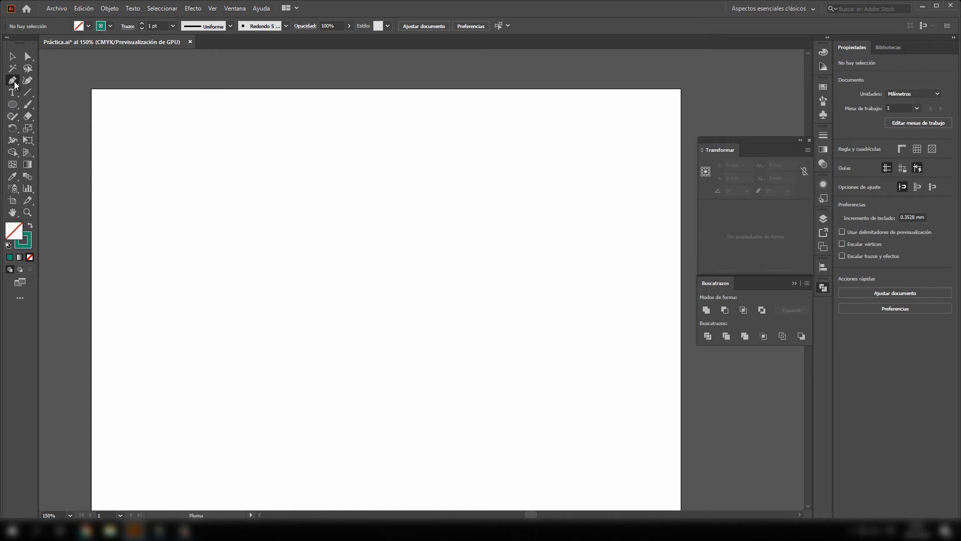
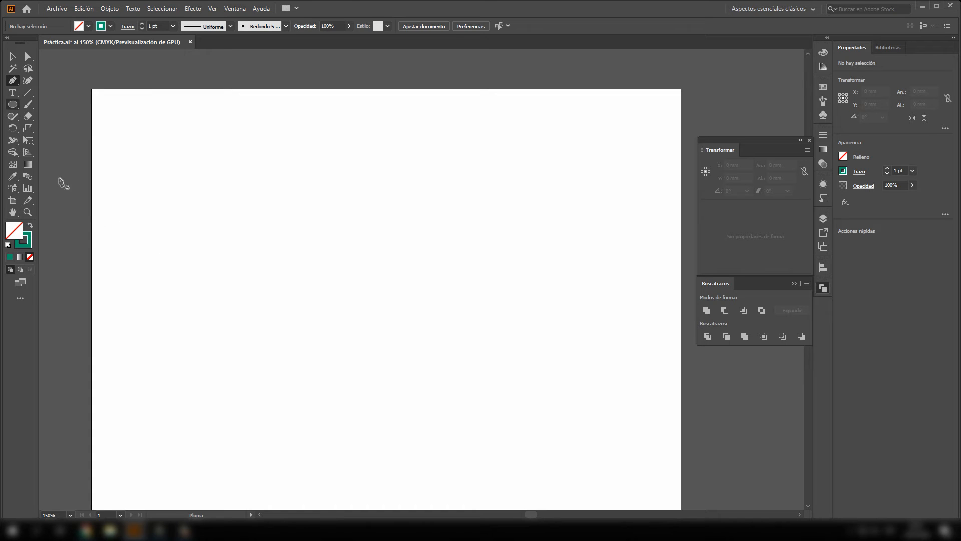
- Draw a closed, irregular zigzag outline with nine anchor points across the artboard using the Pen tool
{"action": "left_click", "coordinate": [159, 257]}
{"action": "left_click", "coordinate": [261, 154]}
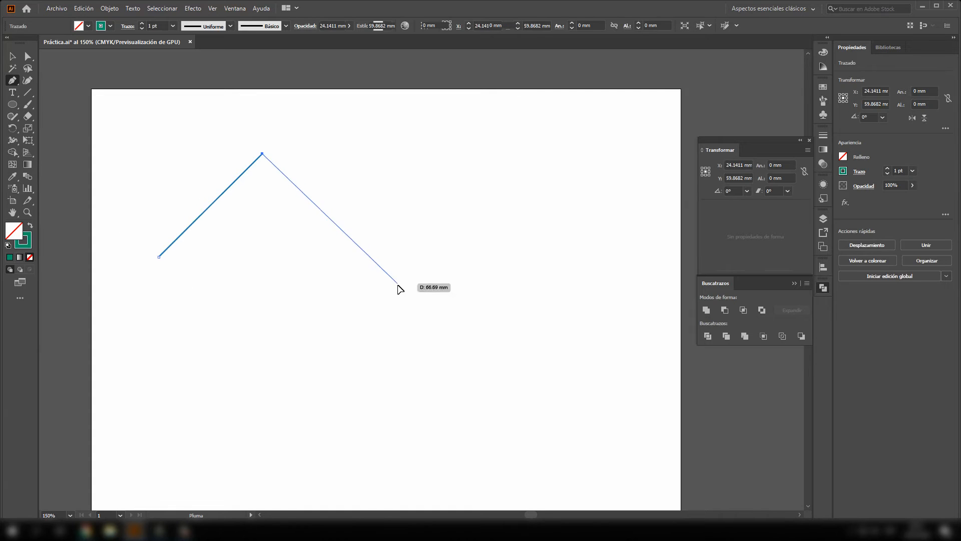
{"action": "left_click", "coordinate": [398, 286]}
{"action": "left_click", "coordinate": [519, 147]}
{"action": "left_click", "coordinate": [616, 308]}
{"action": "left_click", "coordinate": [346, 439]}
{"action": "left_click_drag", "start_coordinate": [306, 335], "coordinate": [298, 333]}
{"action": "left_click_drag", "start_coordinate": [199, 317], "coordinate": [201, 304]}
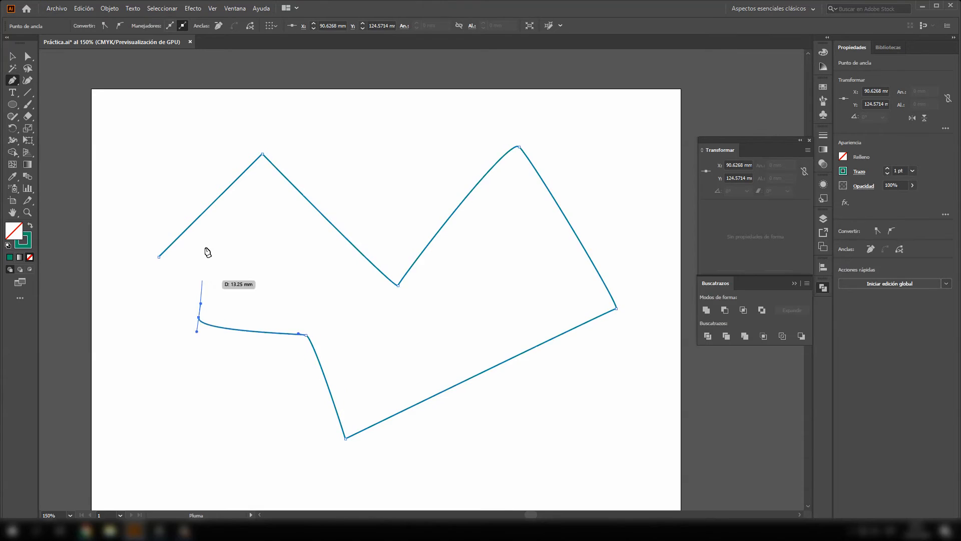
{"action": "left_click", "coordinate": [206, 247]}
{"action": "left_click", "coordinate": [159, 257]}
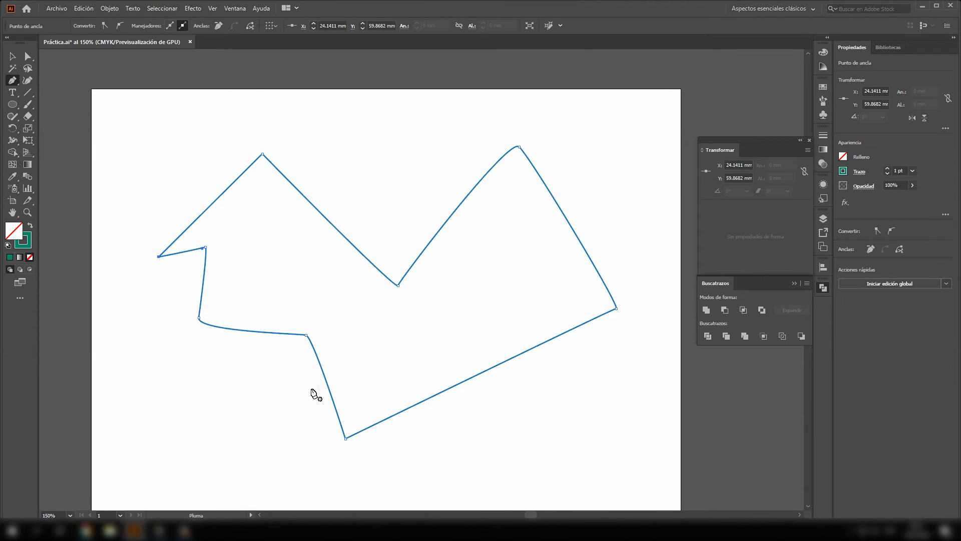
- Delete the closed zigzag outline from the artboard
{"action": "key", "text": "Delete"}
{"action": "key", "text": "Delete"}
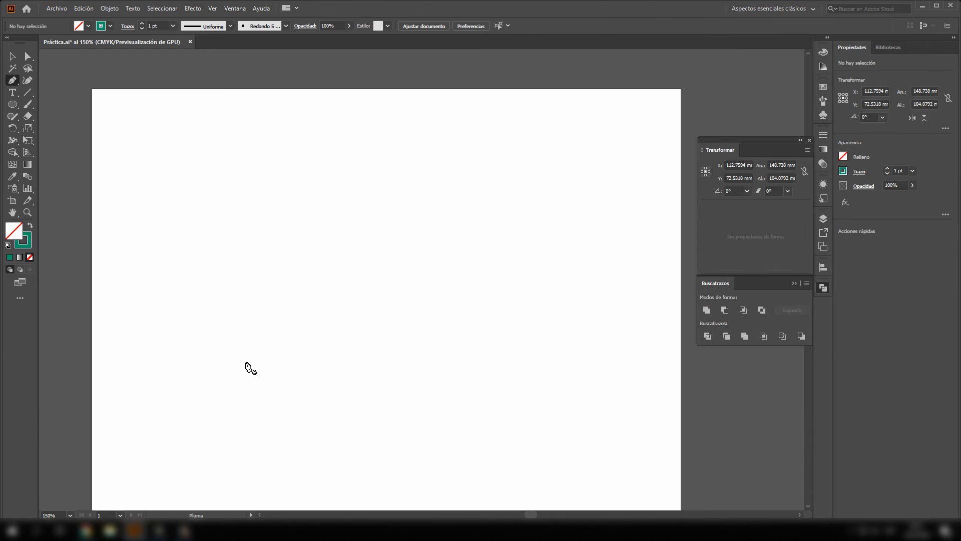
- Start a crescent-like curved path through about X 21.8, Y 59.7 mm, X 72.6, Y 27.6 mm and X 55, Y 61.7 mm, leaving the last anchor without its outgoing handle
{"action": "left_click", "coordinate": [152, 257]}
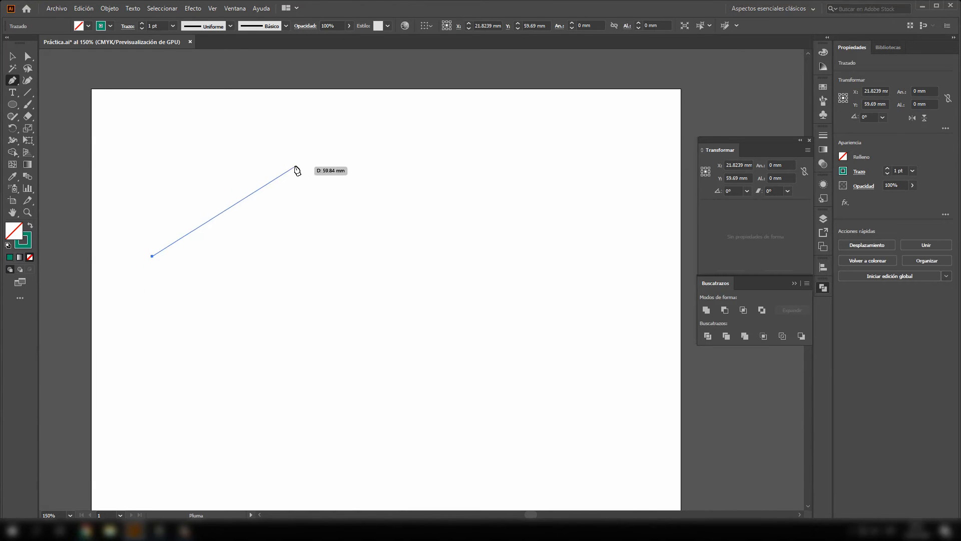
{"action": "left_click_drag", "start_coordinate": [294, 167], "coordinate": [423, 184]}
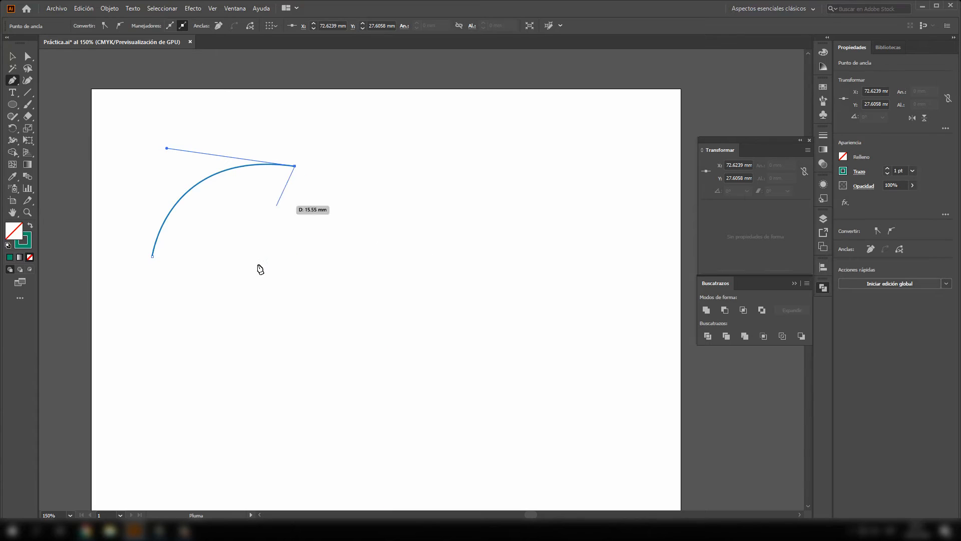
{"action": "left_click_drag", "start_coordinate": [246, 263], "coordinate": [317, 342]}
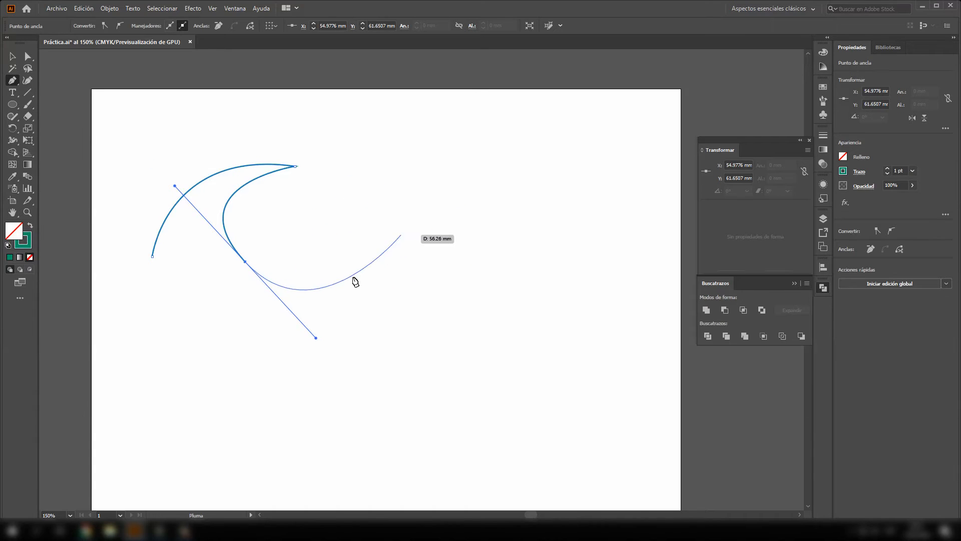
{"action": "left_click", "coordinate": [245, 262]}
- Continue the path with a straight segment rising to the right and wide curves around the lower side, closing it at its starting anchor
{"action": "left_click", "coordinate": [371, 194]}
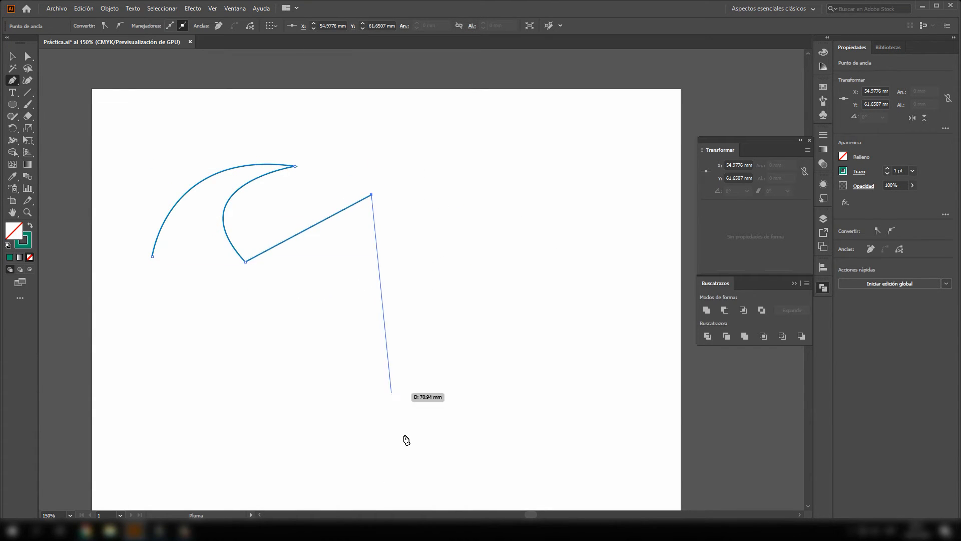
{"action": "left_click_drag", "start_coordinate": [493, 194], "coordinate": [537, 241]}
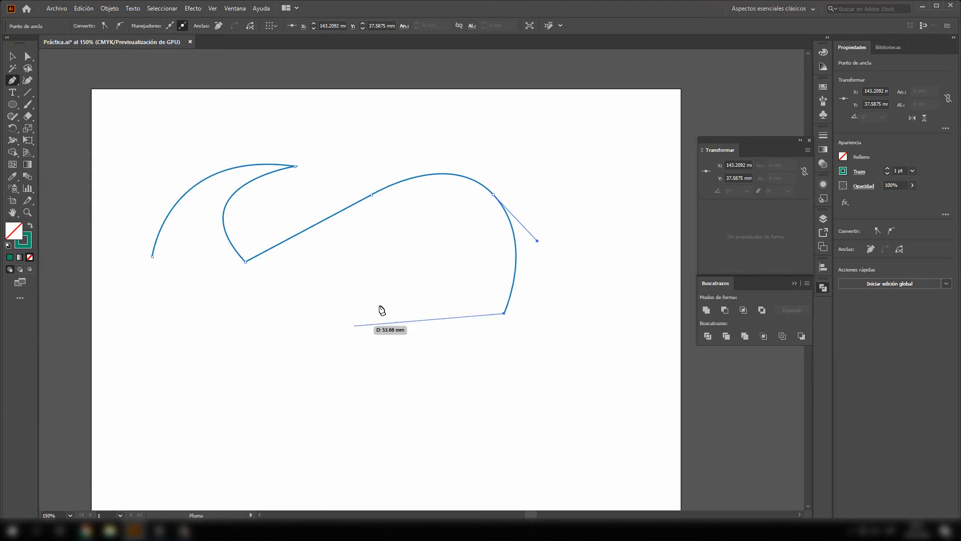
{"action": "left_click_drag", "start_coordinate": [370, 387], "coordinate": [262, 394]}
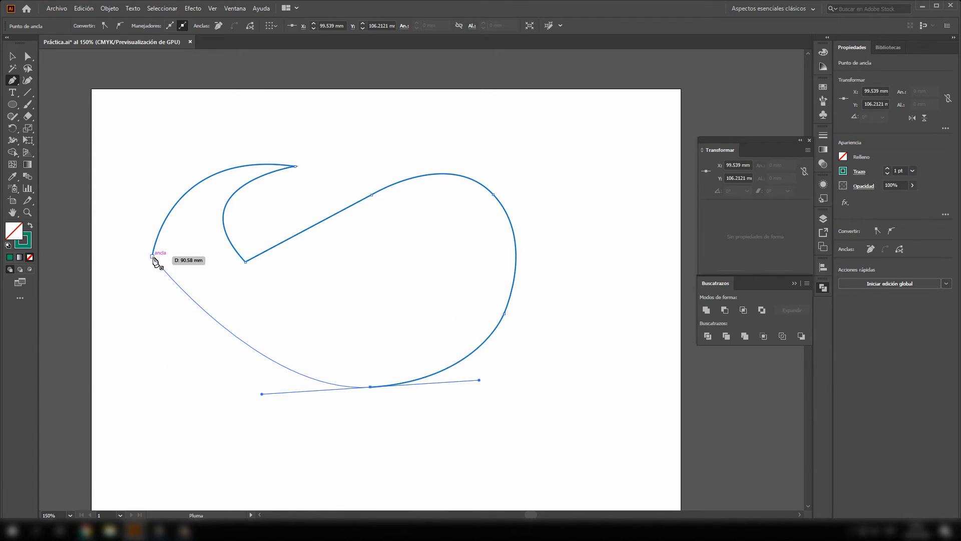
{"action": "left_click_drag", "start_coordinate": [153, 257], "coordinate": [162, 182]}
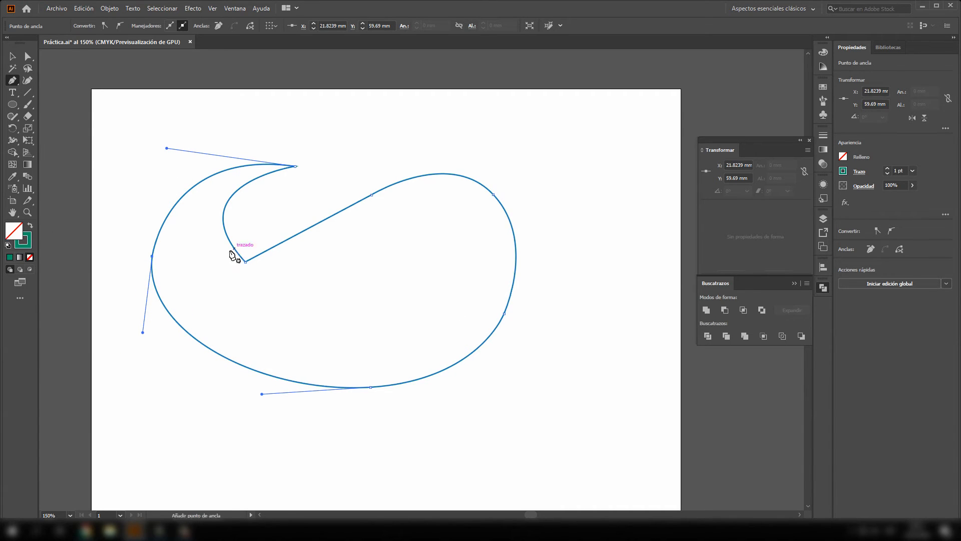
- Convert the inner corner anchor at the notch's bottom to a smooth point and shorten both of its handles
{"action": "left_click", "coordinate": [30, 57]}
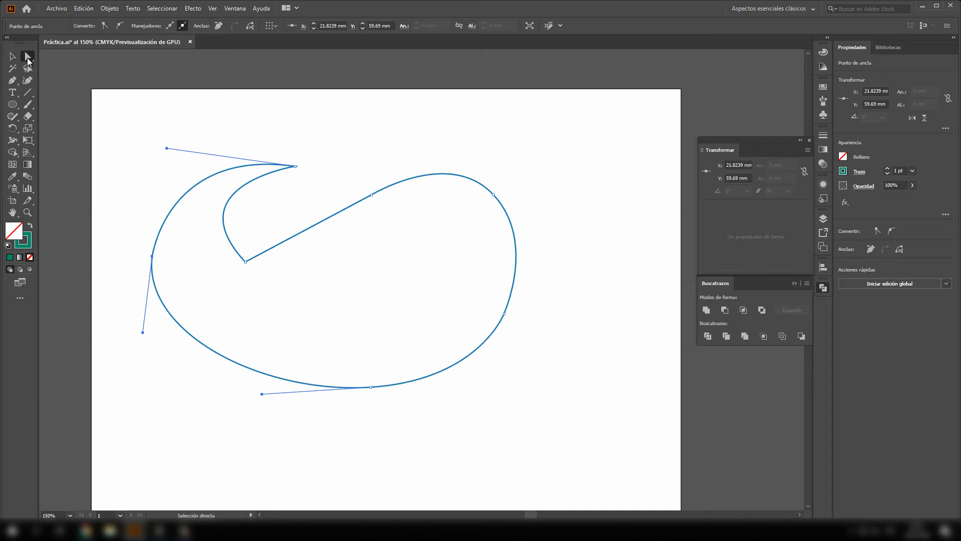
{"action": "left_click", "coordinate": [245, 262]}
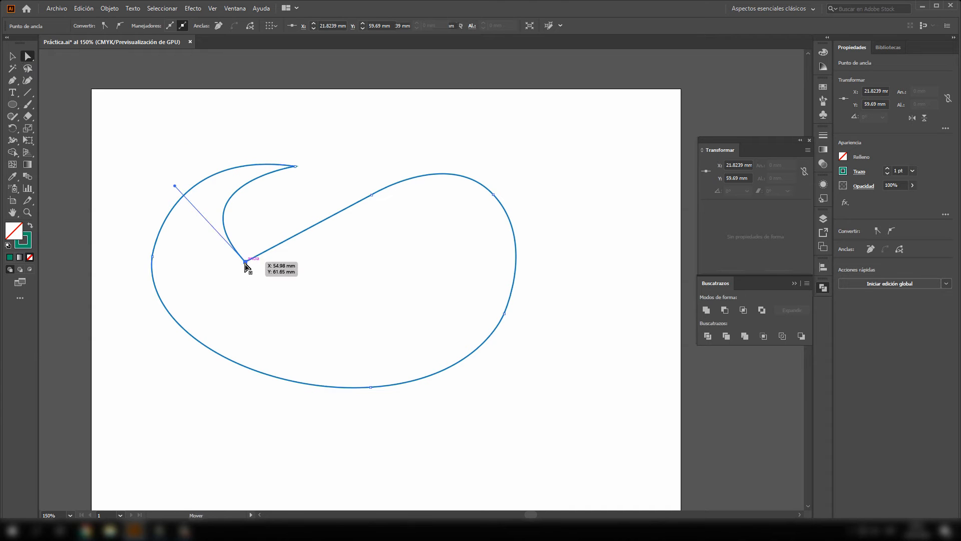
{"action": "left_click", "coordinate": [121, 26]}
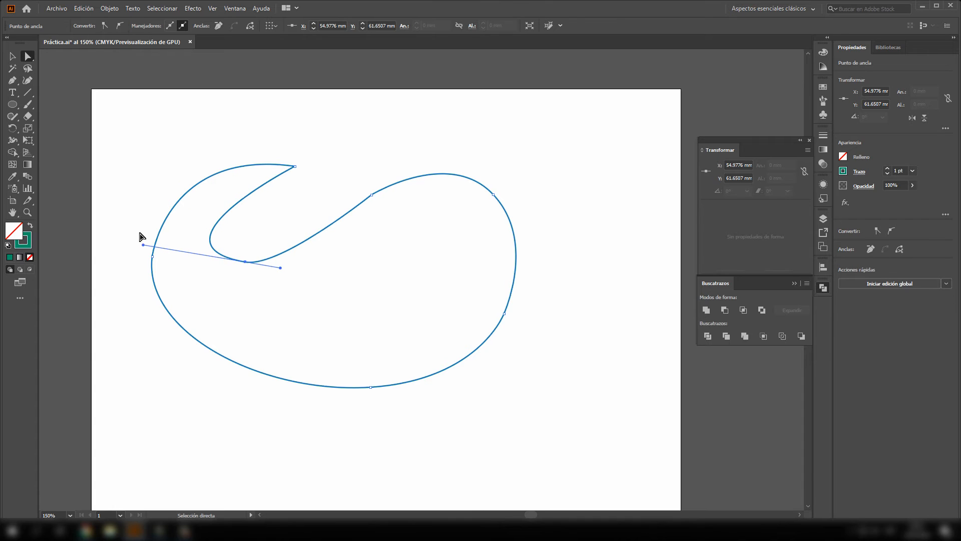
{"action": "left_click_drag", "start_coordinate": [144, 245], "coordinate": [212, 237]}
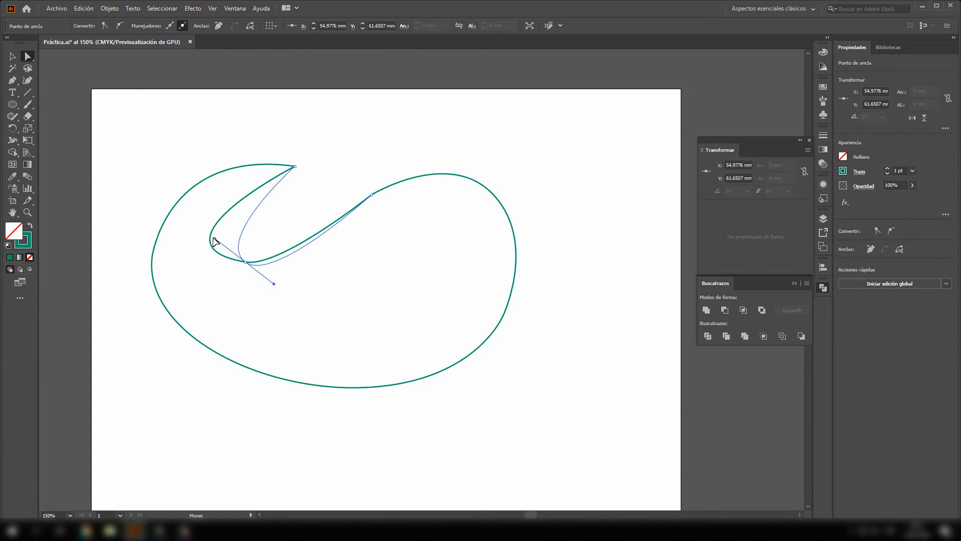
{"action": "left_click_drag", "start_coordinate": [274, 284], "coordinate": [267, 265]}
{"action": "left_click", "coordinate": [343, 169]}
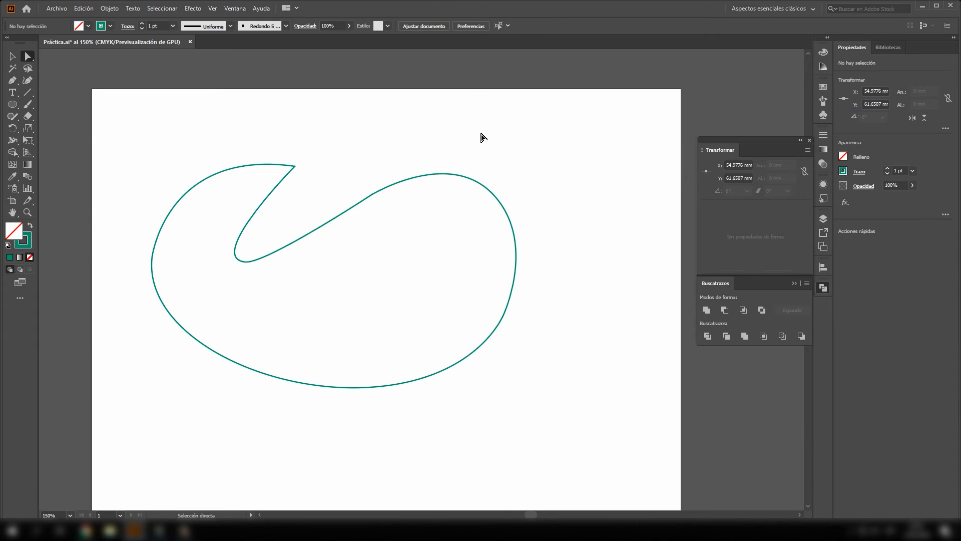
- Reselect the notch's bottom anchor and tilt its right handle downward
{"action": "left_click", "coordinate": [285, 247]}
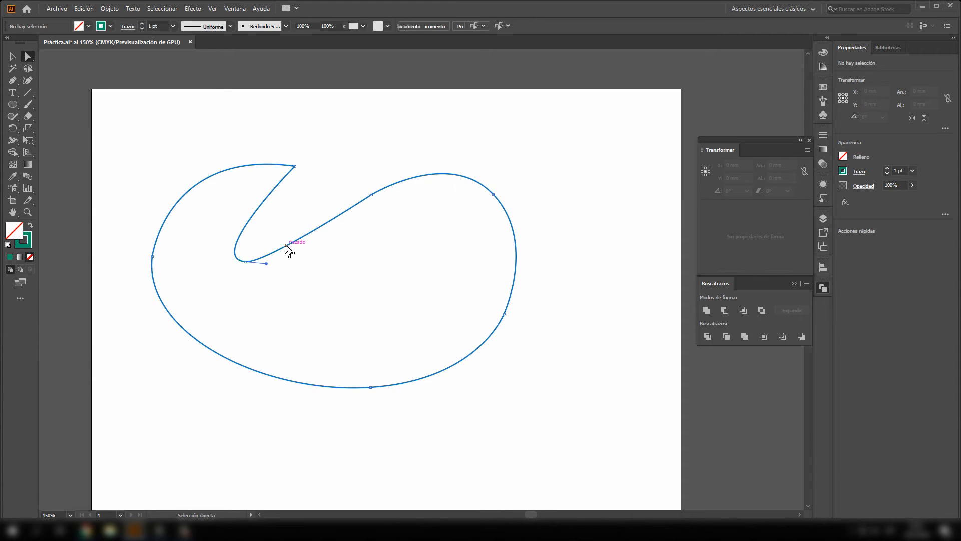
{"action": "left_click", "coordinate": [244, 261]}
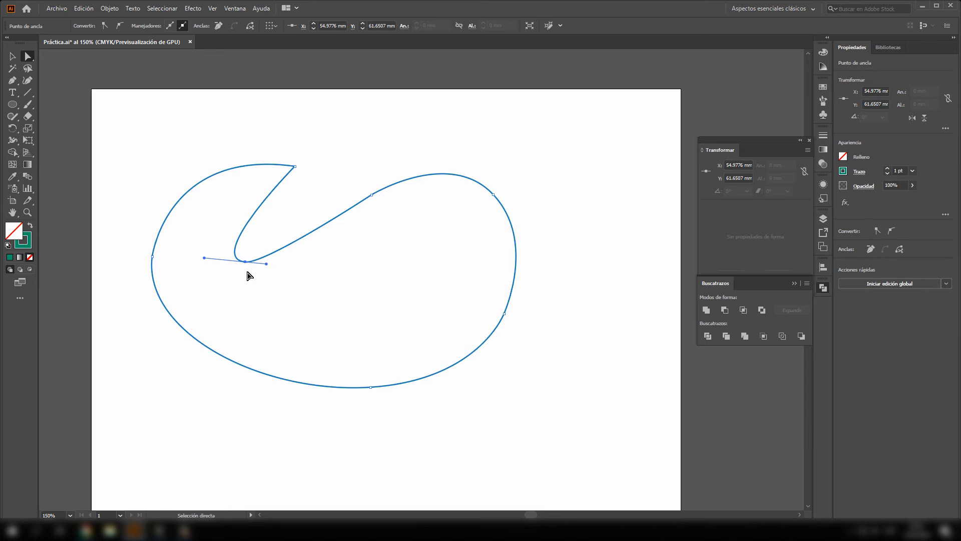
{"action": "scroll", "coordinate": [256, 275], "scroll_direction": "up", "scroll_amount": 4}
{"action": "scroll", "coordinate": [263, 268], "scroll_direction": "down", "scroll_amount": 2}
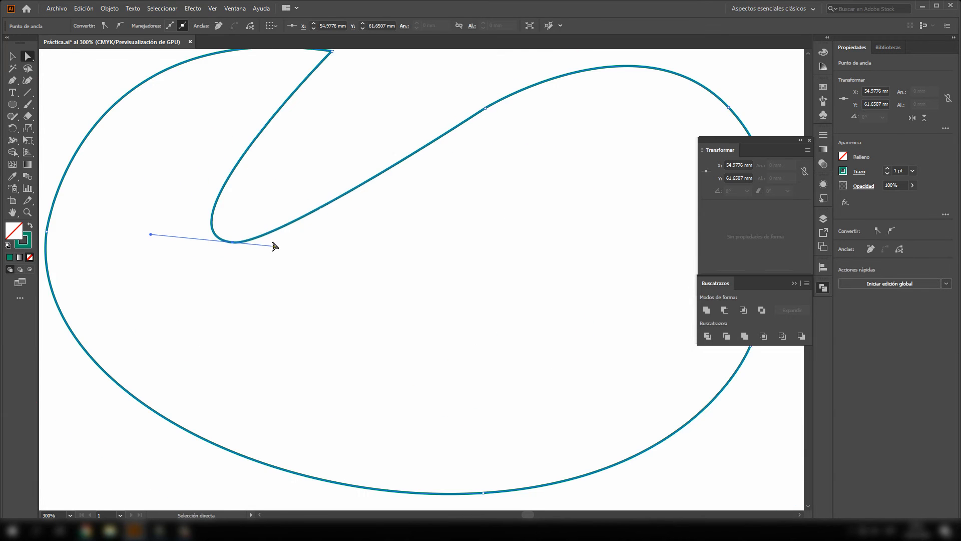
{"action": "left_click_drag", "start_coordinate": [275, 246], "coordinate": [287, 263]}
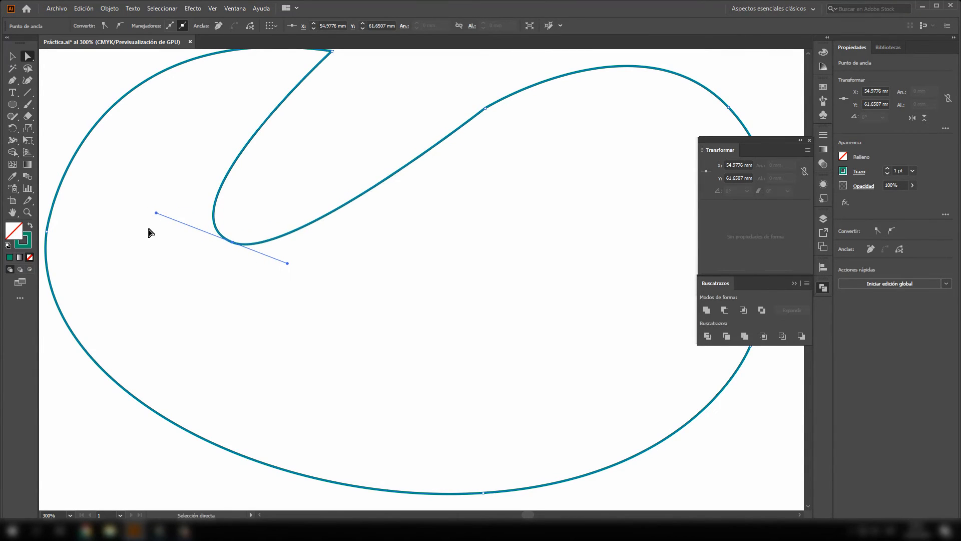
- Move the notch anchor's left handle independently with the Anchor Point tool, extending it up and outward to widen the notch curve
{"action": "left_click", "coordinate": [13, 80]}
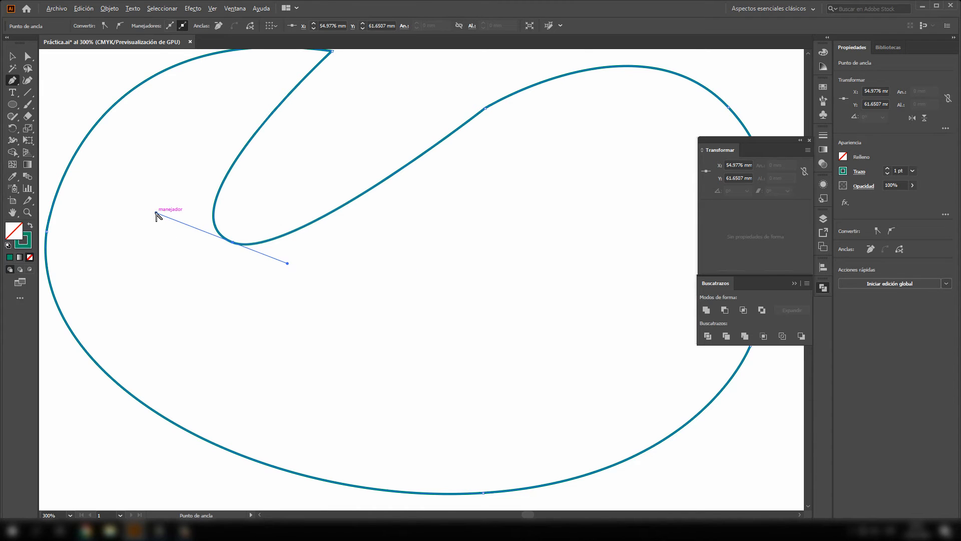
{"action": "left_click_drag", "start_coordinate": [156, 213], "coordinate": [210, 181]}
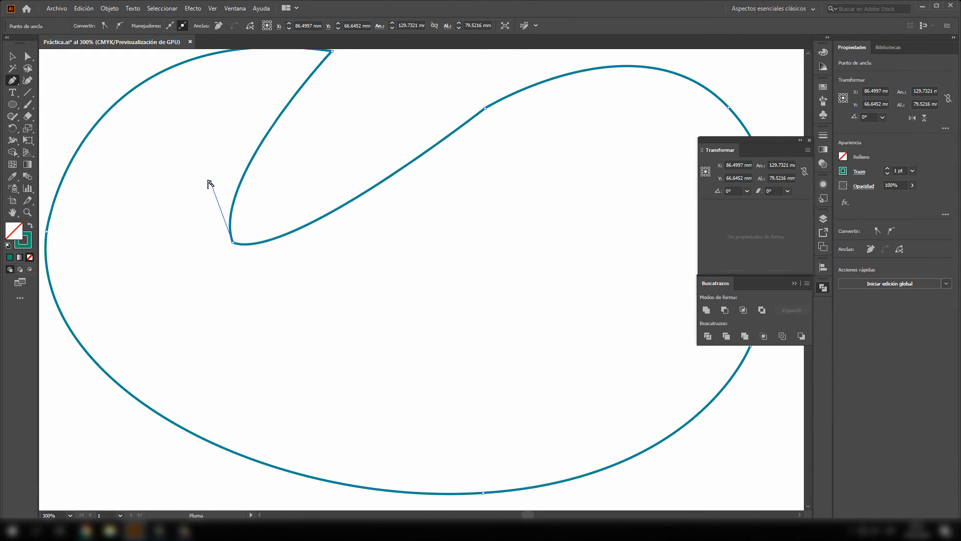
{"action": "mouse_move", "coordinate": [209, 182]}
{"action": "left_mouse_down"}
{"action": "mouse_move", "coordinate": [58, 136]}
{"action": "mouse_move", "coordinate": [63, 118]}
{"action": "mouse_move", "coordinate": [58, 158]}
{"action": "mouse_move", "coordinate": [45, 146]}
{"action": "mouse_move", "coordinate": [119, 172]}
{"action": "mouse_move", "coordinate": [101, 189]}
{"action": "mouse_move", "coordinate": [92, 185]}
{"action": "mouse_move", "coordinate": [114, 158]}
{"action": "left_mouse_up"}
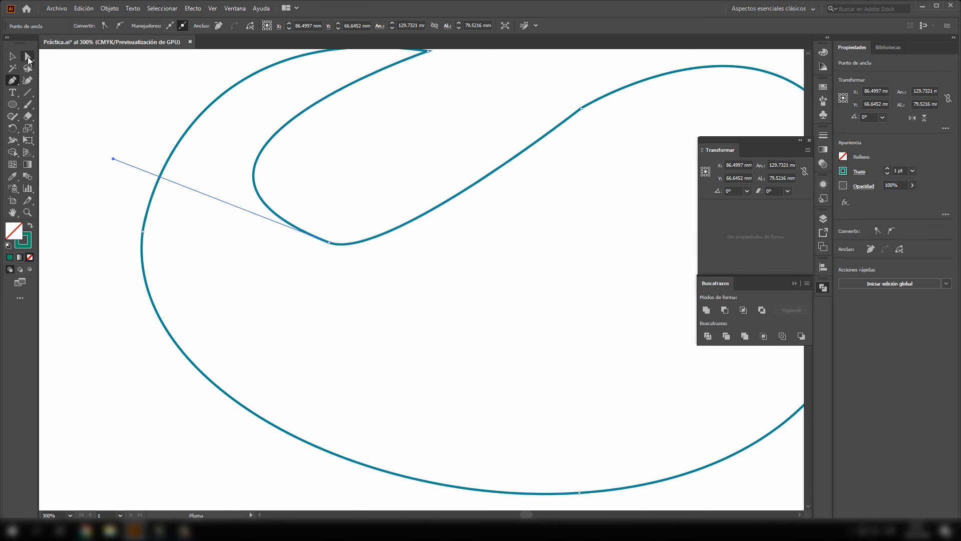
- Adjust the notch anchor's right handle with Direct Selection, lengthening it in line with the left handle
{"action": "left_click", "coordinate": [28, 57]}
{"action": "left_click", "coordinate": [330, 244]}
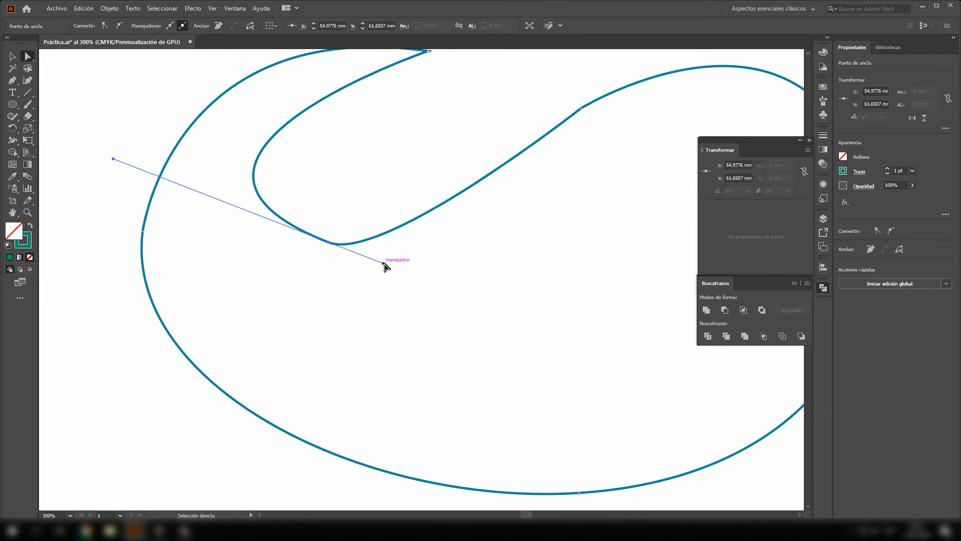
{"action": "left_click_drag", "start_coordinate": [384, 263], "coordinate": [386, 276]}
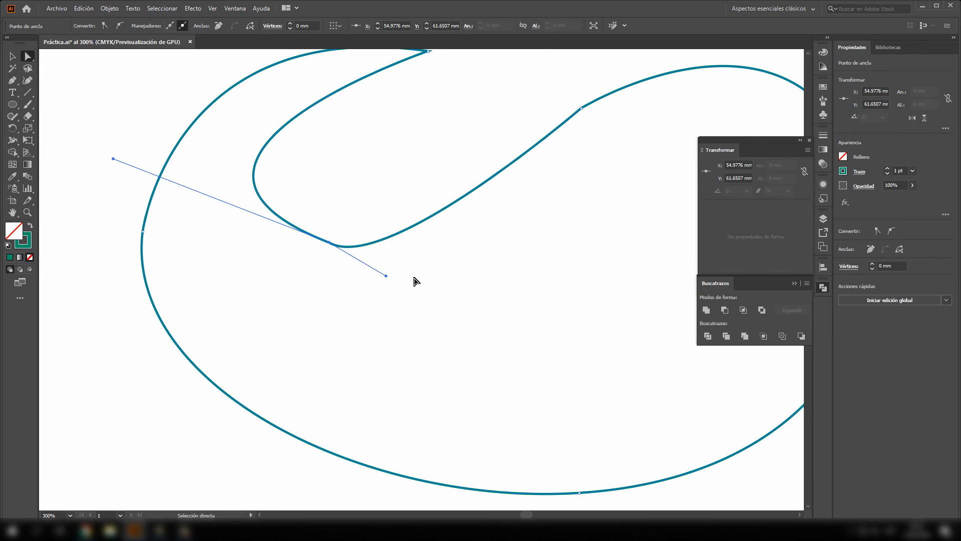
{"action": "left_click", "coordinate": [414, 279]}
{"action": "left_click", "coordinate": [329, 243]}
{"action": "left_click_drag", "start_coordinate": [386, 276], "coordinate": [412, 268]}
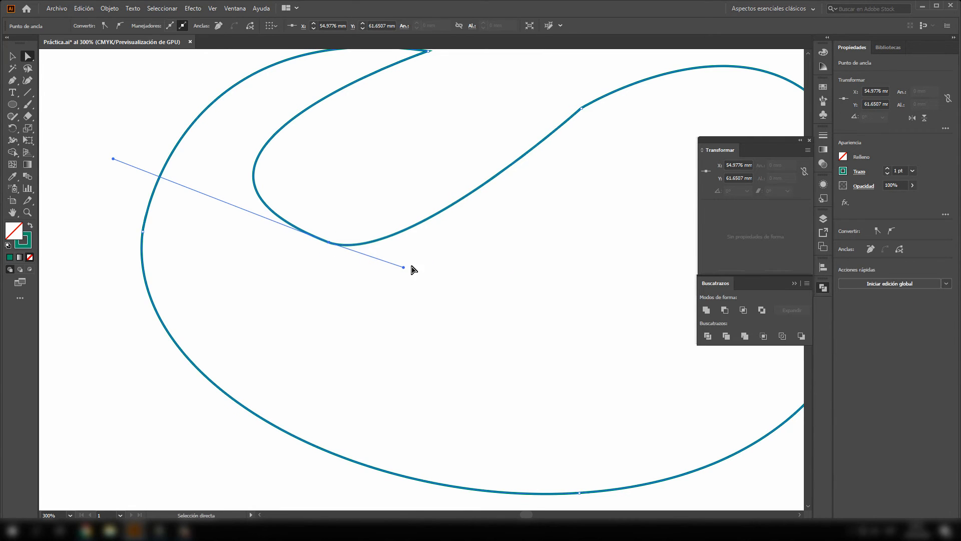
{"action": "left_click", "coordinate": [361, 275]}
- Smooth the anchor where the notch's rising side meets the upper right curve, giving it handles on both sides
{"action": "scroll", "coordinate": [226, 242], "scroll_direction": "down", "scroll_amount": 3}
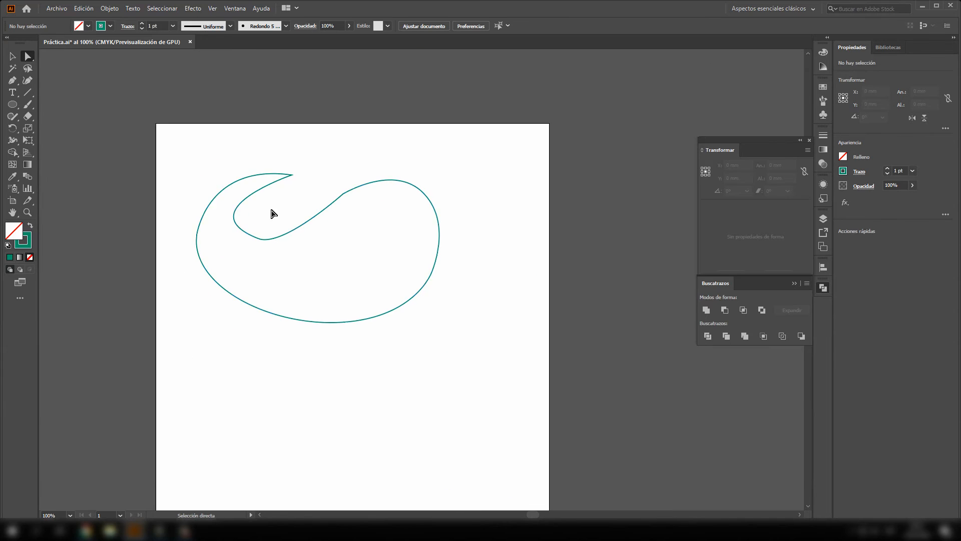
{"action": "left_click", "coordinate": [343, 196]}
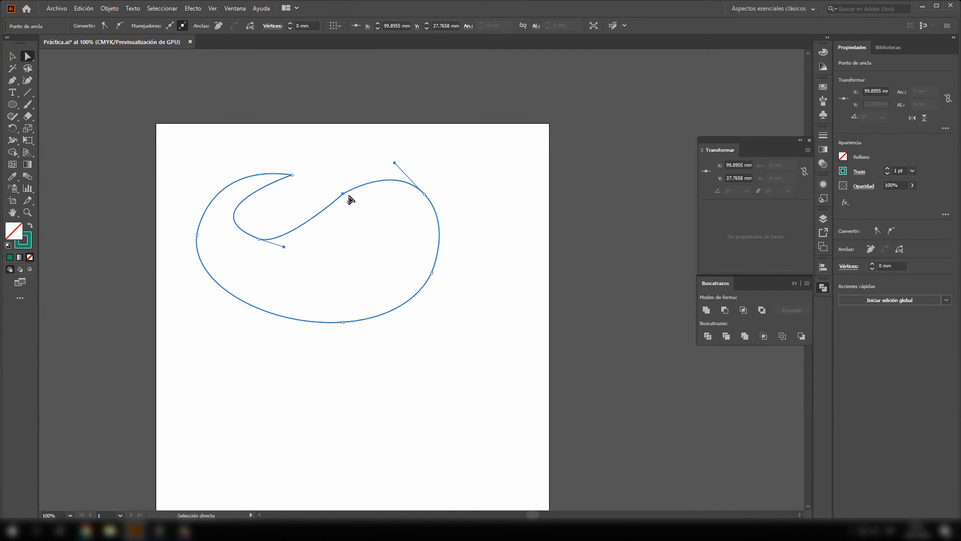
{"action": "left_click", "coordinate": [343, 194]}
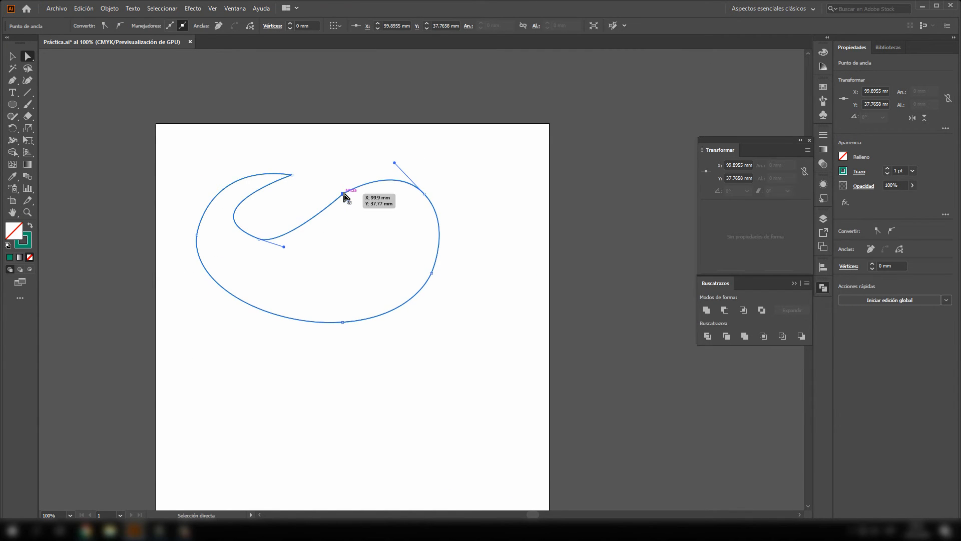
{"action": "left_click", "coordinate": [383, 149]}
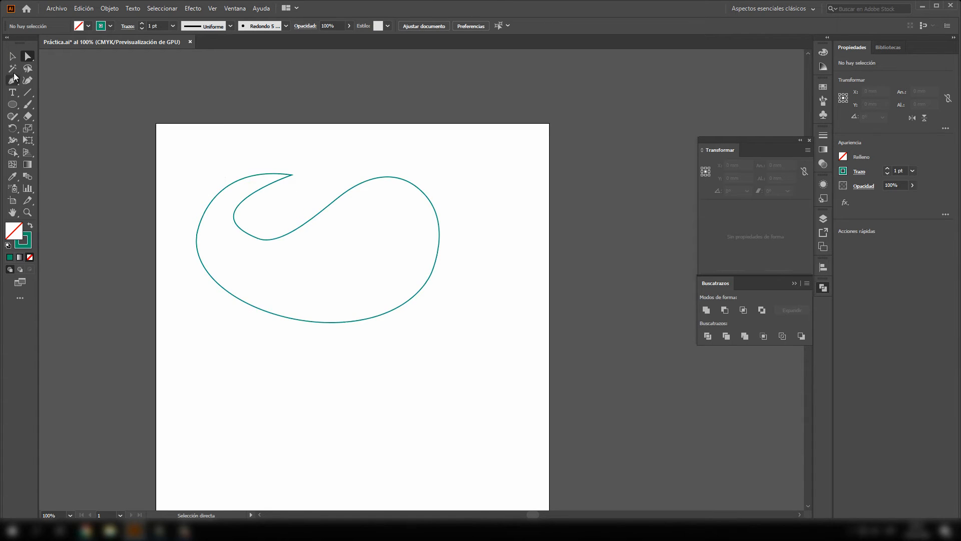
- Move the whole closed shape up and to the right, to about X 100.3 mm, Y 59.2 mm
{"action": "left_click", "coordinate": [13, 56]}
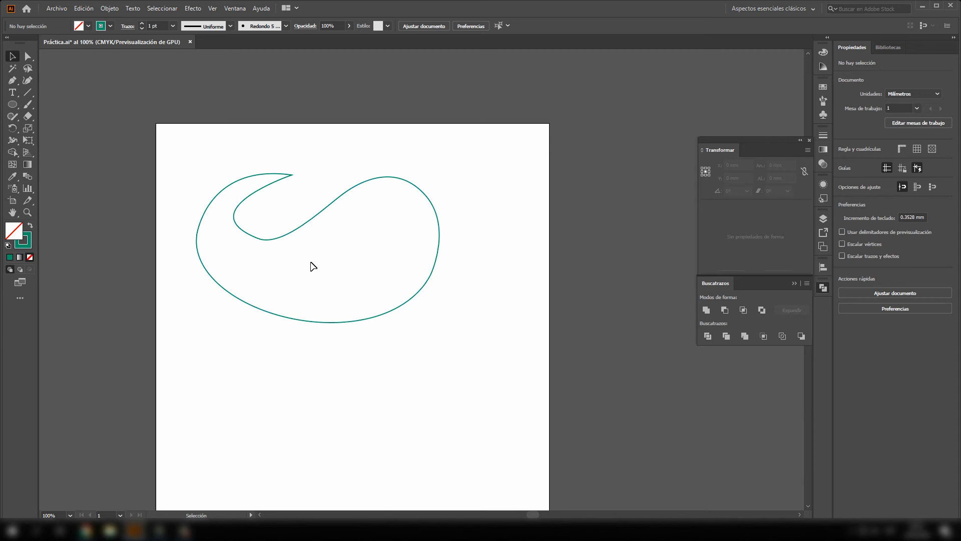
{"action": "left_click", "coordinate": [262, 240]}
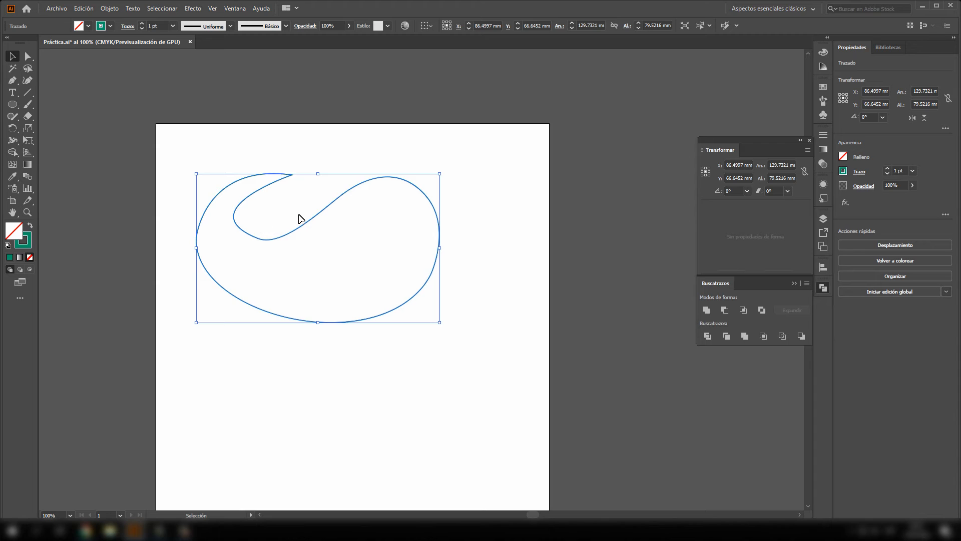
{"action": "left_click", "coordinate": [8, 84]}
{"action": "left_click", "coordinate": [11, 58]}
{"action": "left_click_drag", "start_coordinate": [249, 235], "coordinate": [271, 229]}
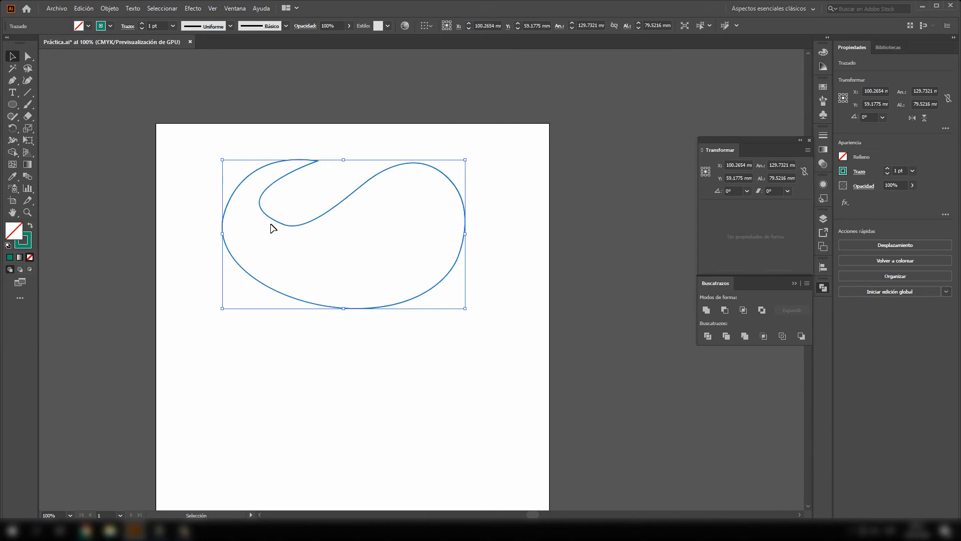
- Fill the closed shape with red E51722
{"action": "double_click", "coordinate": [17, 234]}
{"action": "type", "text": "ff0000"}
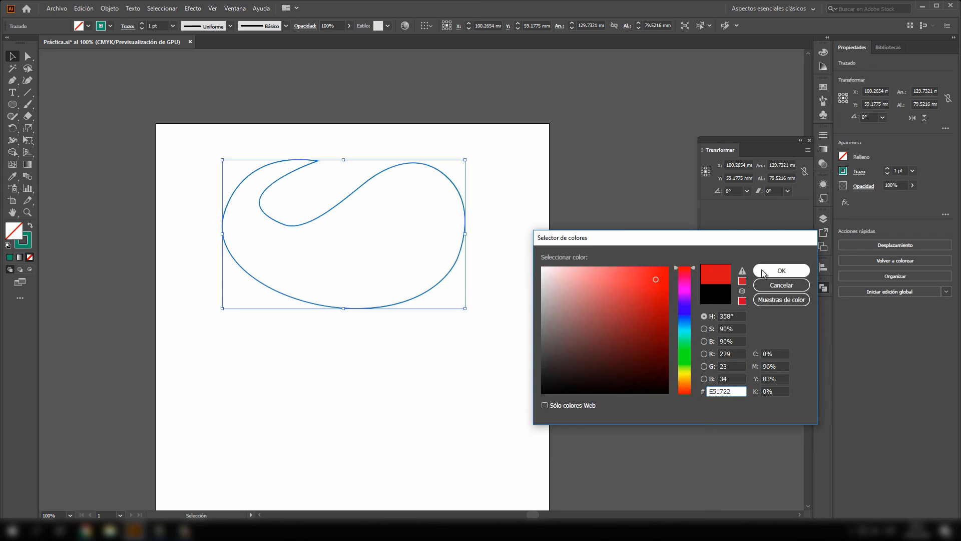
{"action": "left_click", "coordinate": [761, 271]}
- Give the closed red shape a green 16EF87 stroke and set the stroke weight to 7 pt
{"action": "double_click", "coordinate": [27, 246]}
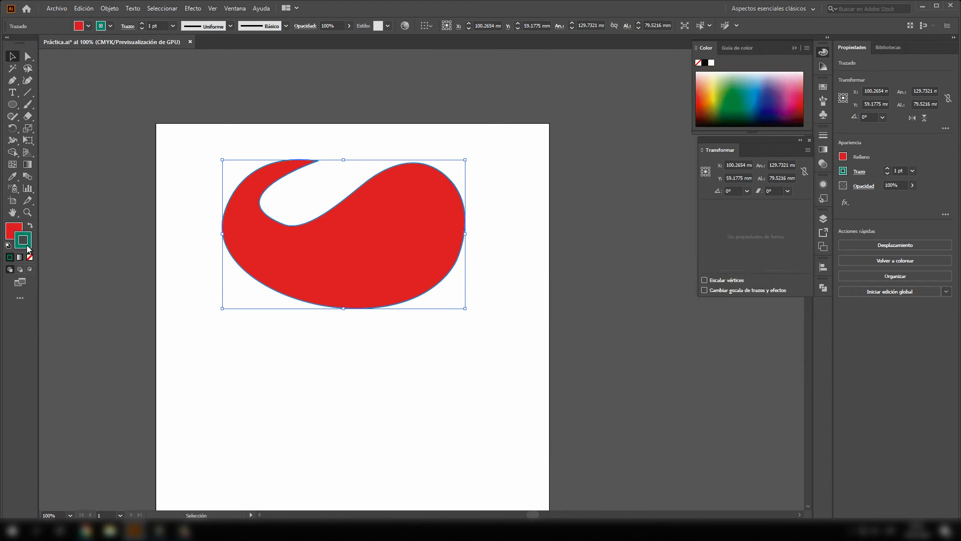
{"action": "type", "text": "16EF87"}
{"action": "left_click", "coordinate": [798, 274]}
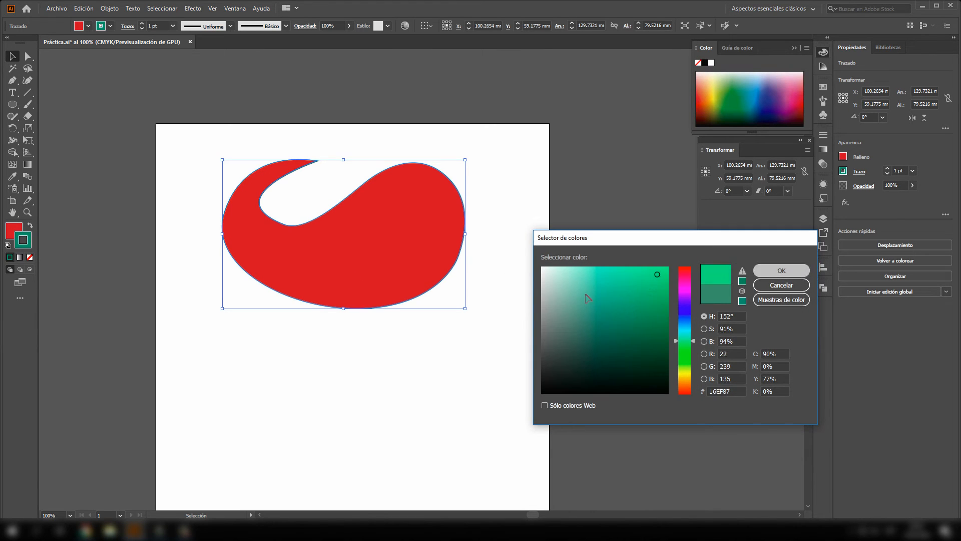
{"action": "left_click", "coordinate": [141, 24]}
{"action": "left_click", "coordinate": [142, 24]}
{"action": "left_click", "coordinate": [142, 24]}
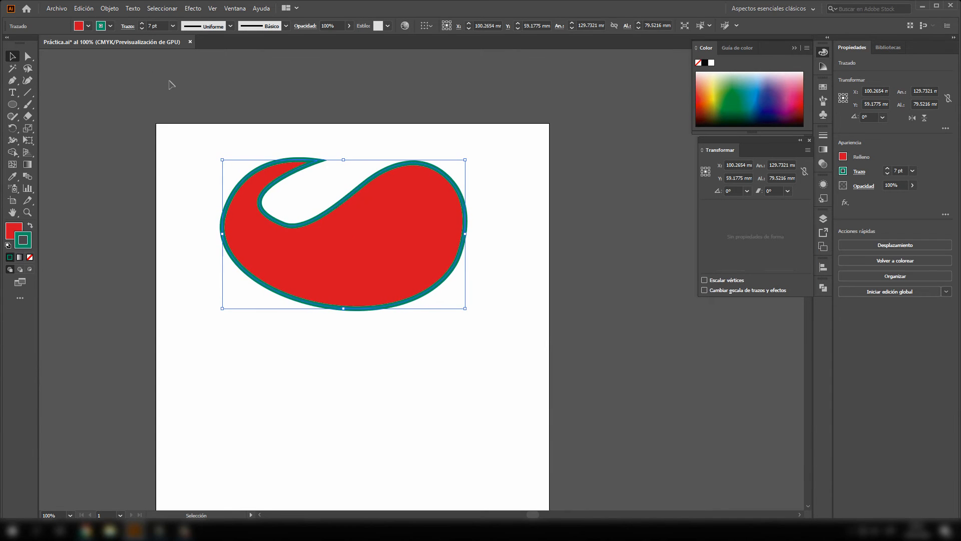
- Change the closed shape's stroke color to blue 18ACED and deselect the shape
{"action": "left_click", "coordinate": [106, 231]}
{"action": "left_click", "coordinate": [324, 264]}
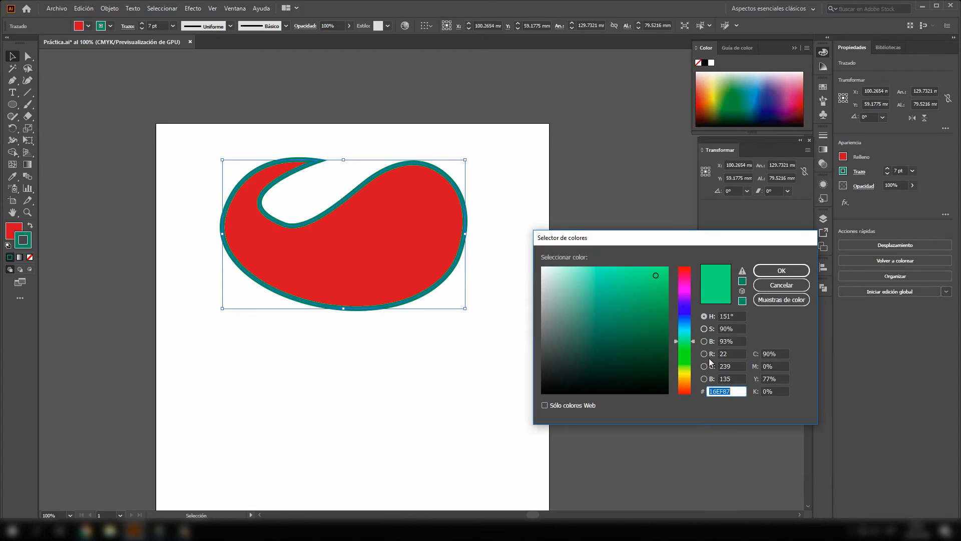
{"action": "left_click_drag", "start_coordinate": [688, 340], "coordinate": [692, 327]}
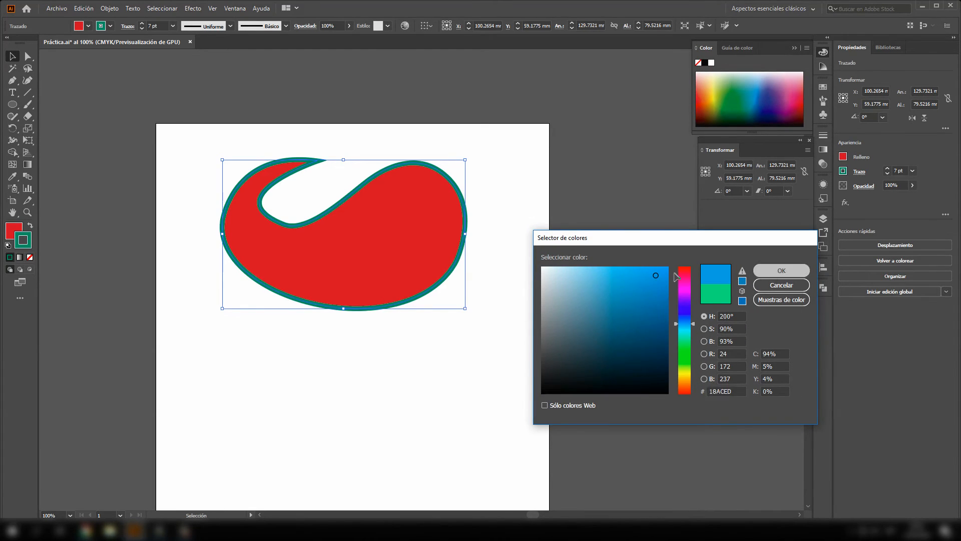
{"action": "left_click", "coordinate": [781, 271]}
{"action": "left_click", "coordinate": [522, 351]}
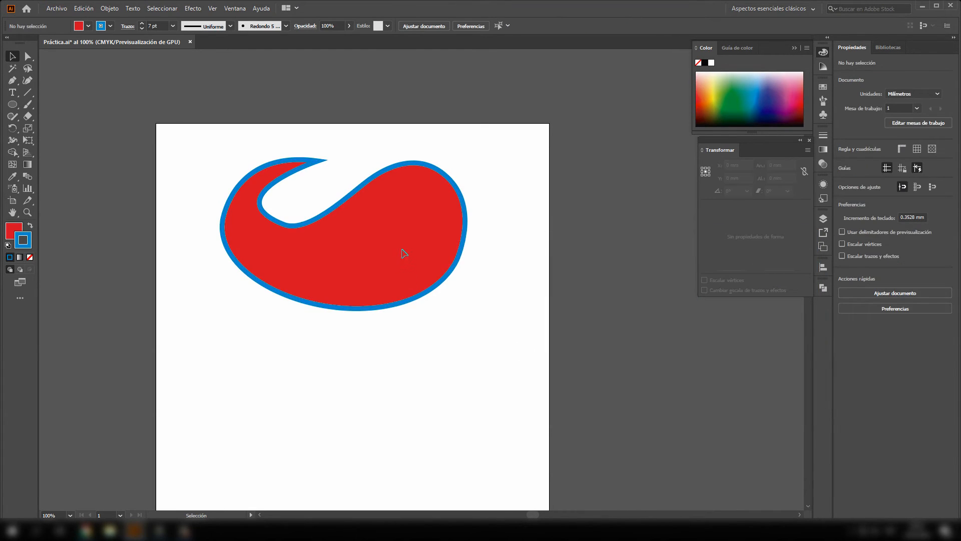
- Delete the closed red shape and draw a circle about 86.9 mm in diameter on the upper part of the artboard
{"action": "left_click_drag", "start_coordinate": [404, 253], "coordinate": [405, 243]}
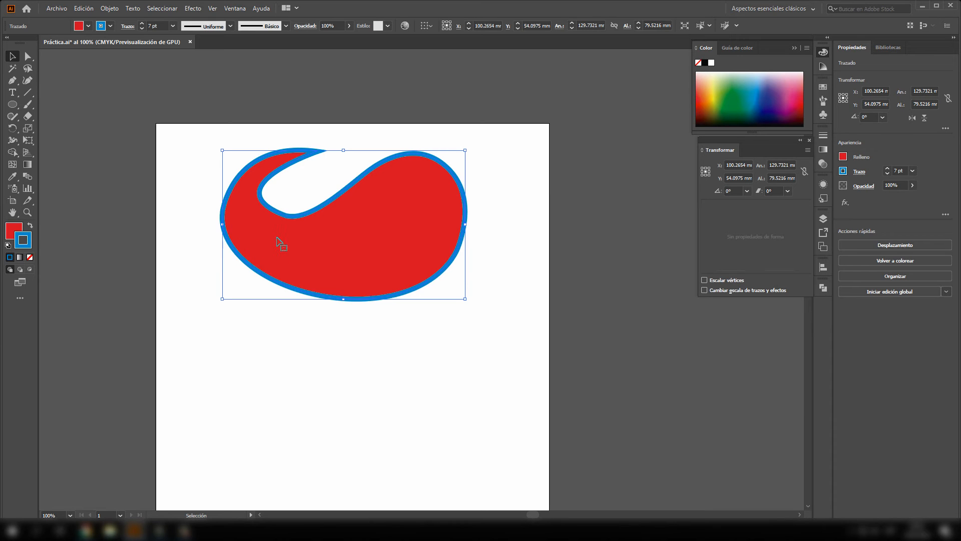
{"action": "key", "text": "Delete"}
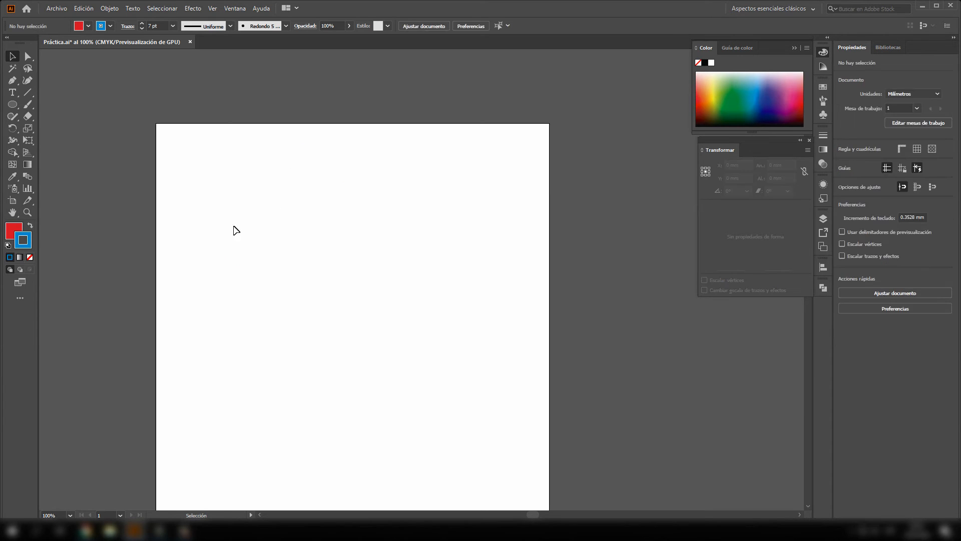
{"action": "left_click", "coordinate": [10, 107]}
{"action": "mouse_move", "coordinate": [209, 180]}
{"action": "left_mouse_down"}
{"action": "mouse_move", "coordinate": [373, 285]}
{"action": "mouse_move", "coordinate": [347, 235]}
{"action": "mouse_move", "coordinate": [346, 248]}
{"action": "left_mouse_up"}
{"action": "left_click", "coordinate": [11, 57]}
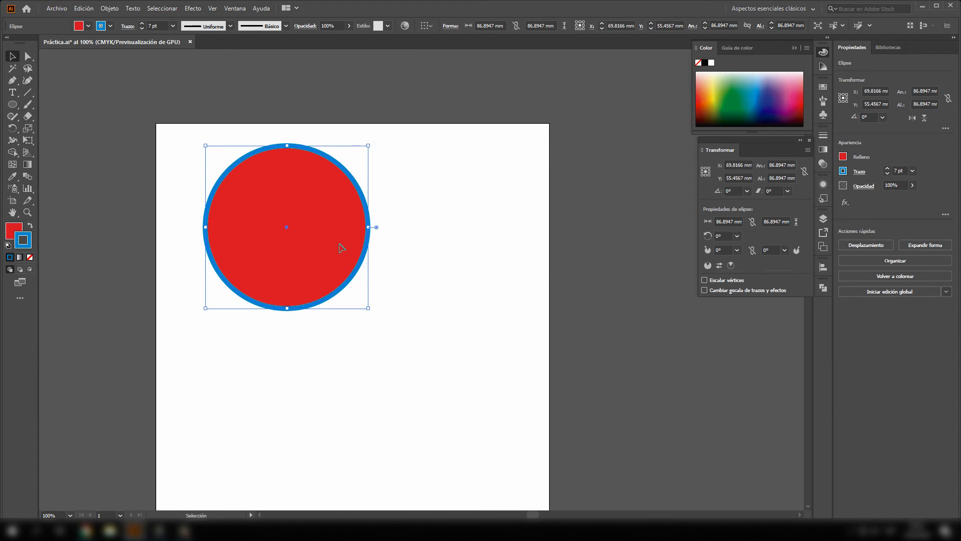
- Remove the stroke from the circle, keeping only its red fill, and leave the circle selected
{"action": "left_click", "coordinate": [29, 257]}
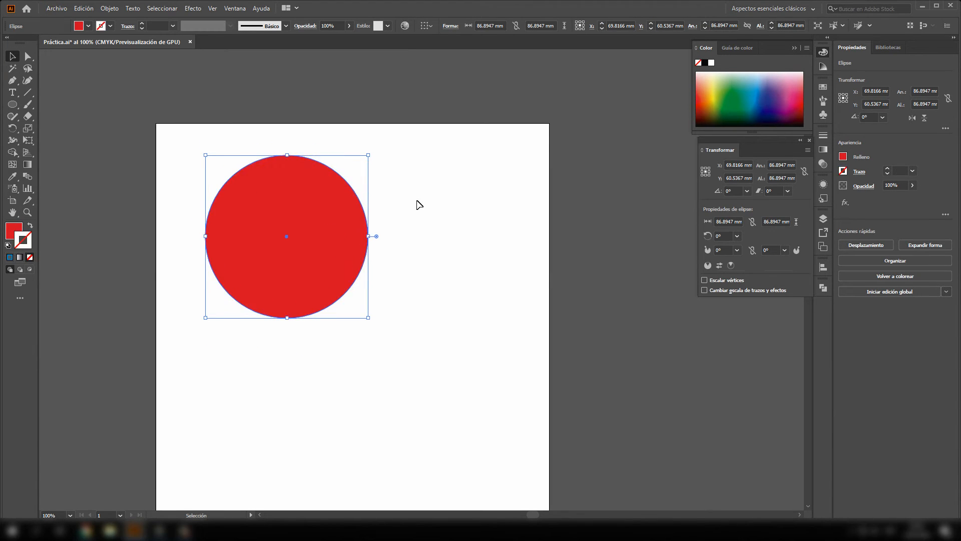
{"action": "left_click", "coordinate": [419, 205]}
{"action": "left_click", "coordinate": [281, 232]}
- Float the Gradient settings beside the circle and look over the available gradient presets without applying one
{"action": "left_click", "coordinate": [827, 150]}
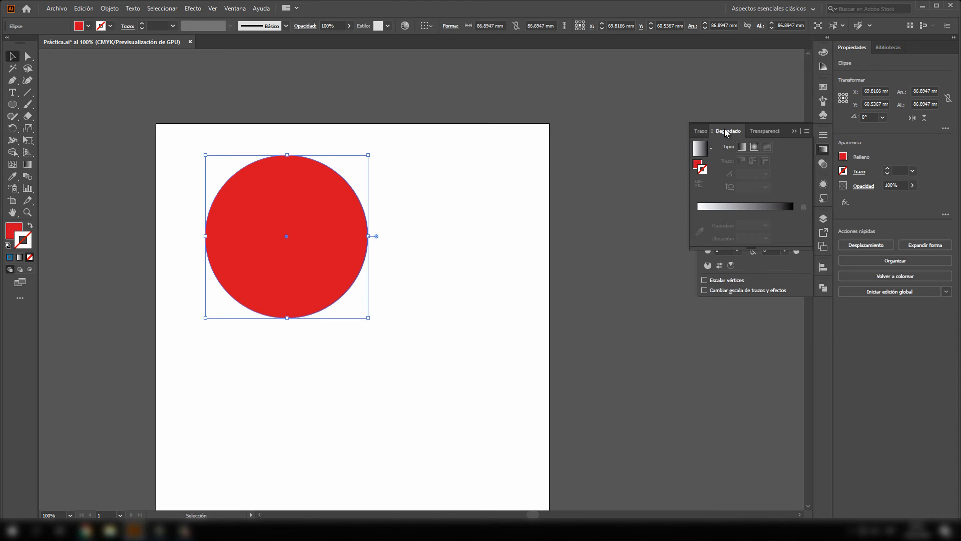
{"action": "left_click_drag", "start_coordinate": [726, 131], "coordinate": [521, 96]}
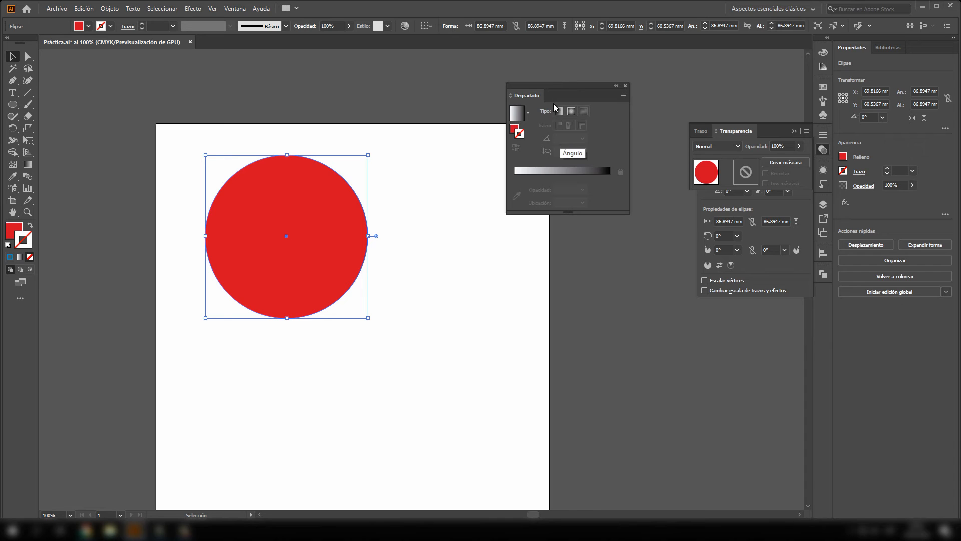
{"action": "left_click_drag", "start_coordinate": [557, 88], "coordinate": [535, 81]}
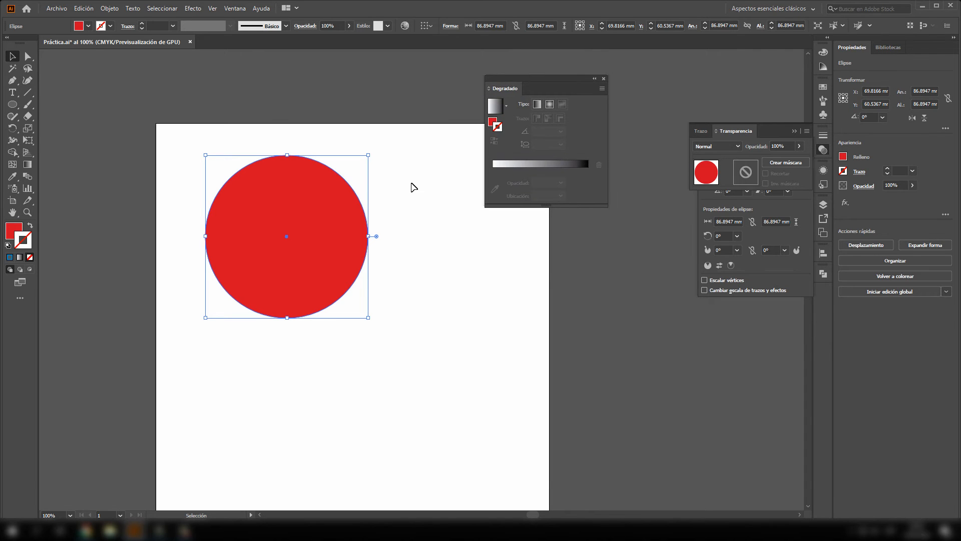
{"action": "left_click", "coordinate": [395, 189]}
{"action": "left_click", "coordinate": [328, 205]}
{"action": "left_click", "coordinate": [506, 108]}
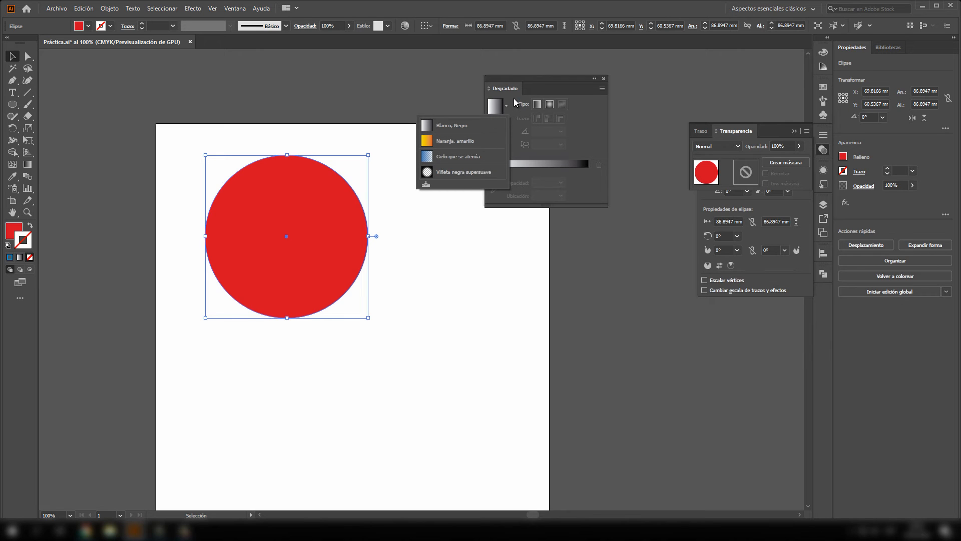
{"action": "left_click", "coordinate": [514, 103]}
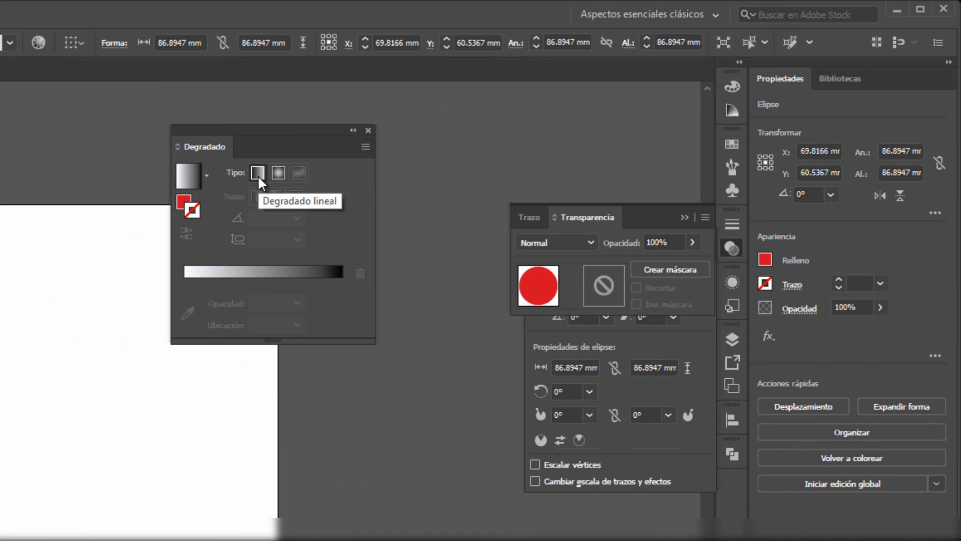
- Try a white-to-black linear gradient on the circle's stroke, inspect it around the edge, and remove the stroke again
{"action": "left_click", "coordinate": [254, 173]}
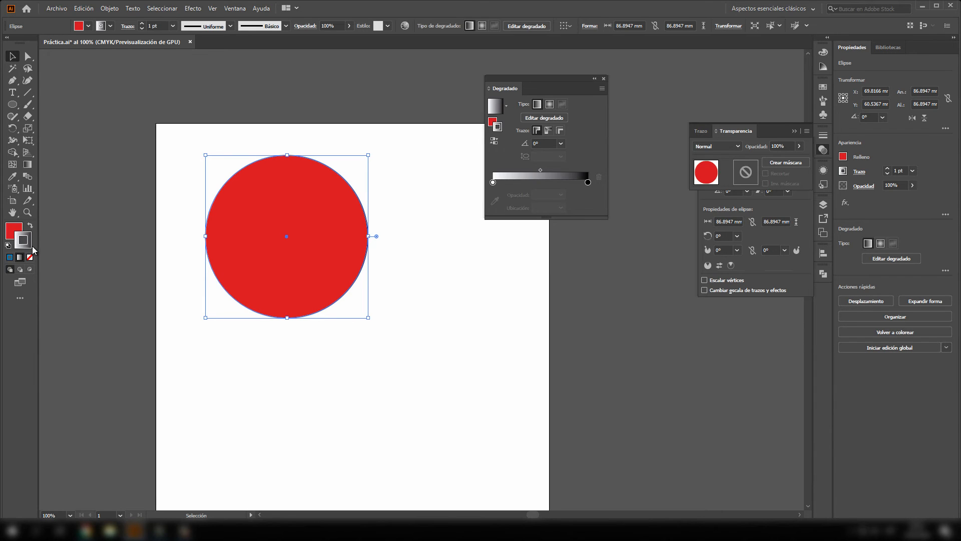
{"action": "scroll", "coordinate": [351, 228], "scroll_direction": "left", "scroll_amount": 2}
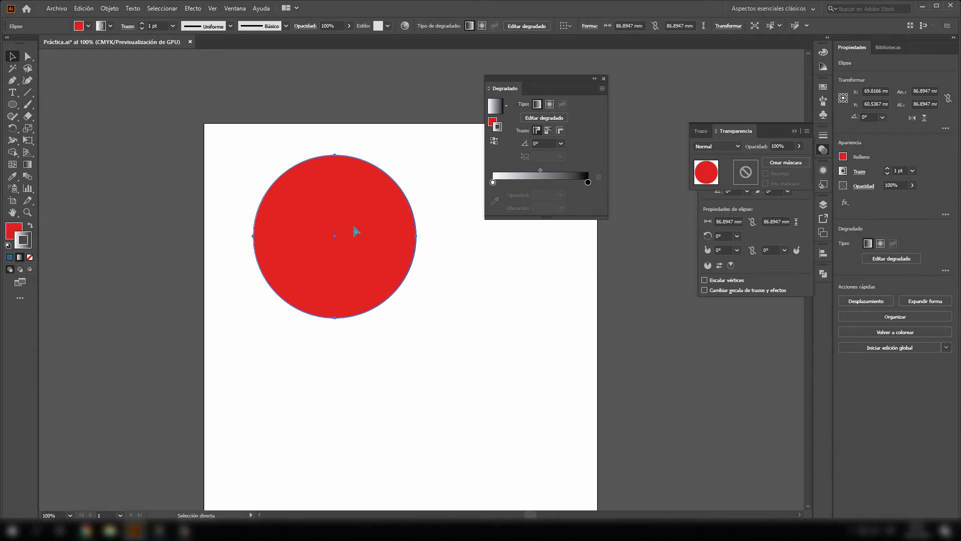
{"action": "scroll", "coordinate": [410, 238], "scroll_direction": "up", "scroll_amount": 4}
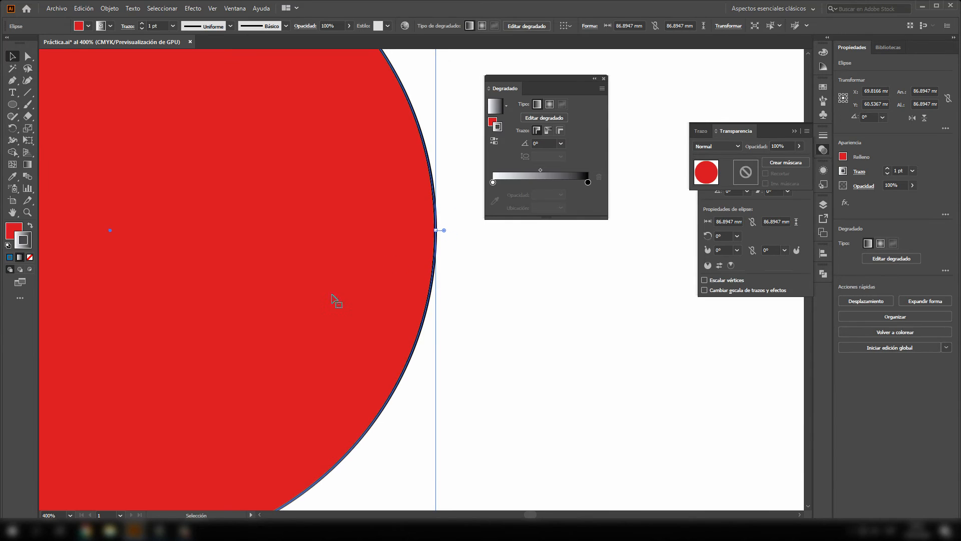
{"action": "scroll", "coordinate": [336, 300], "scroll_direction": "left", "scroll_amount": 8}
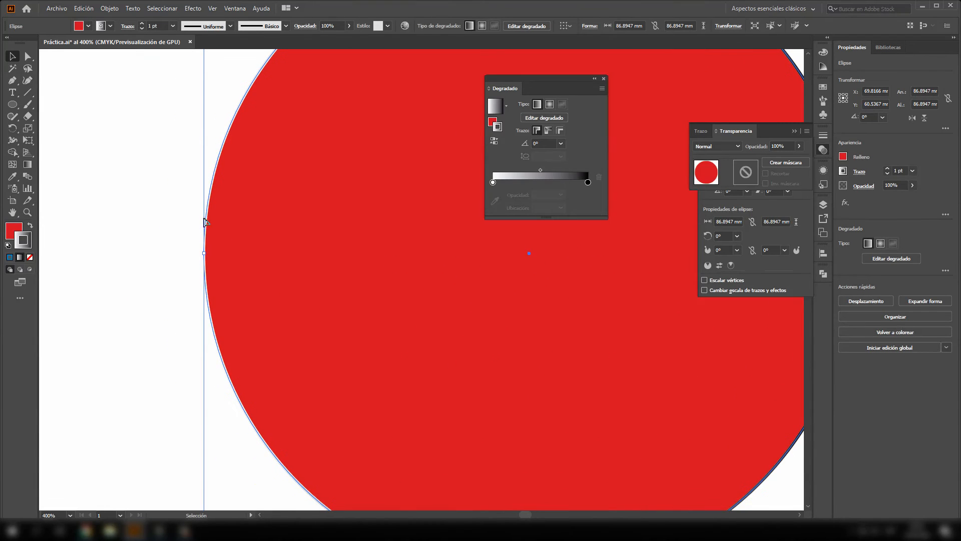
{"action": "scroll", "coordinate": [206, 222], "scroll_direction": "right", "scroll_amount": 3}
{"action": "scroll", "coordinate": [202, 165], "scroll_direction": "down", "scroll_amount": 4}
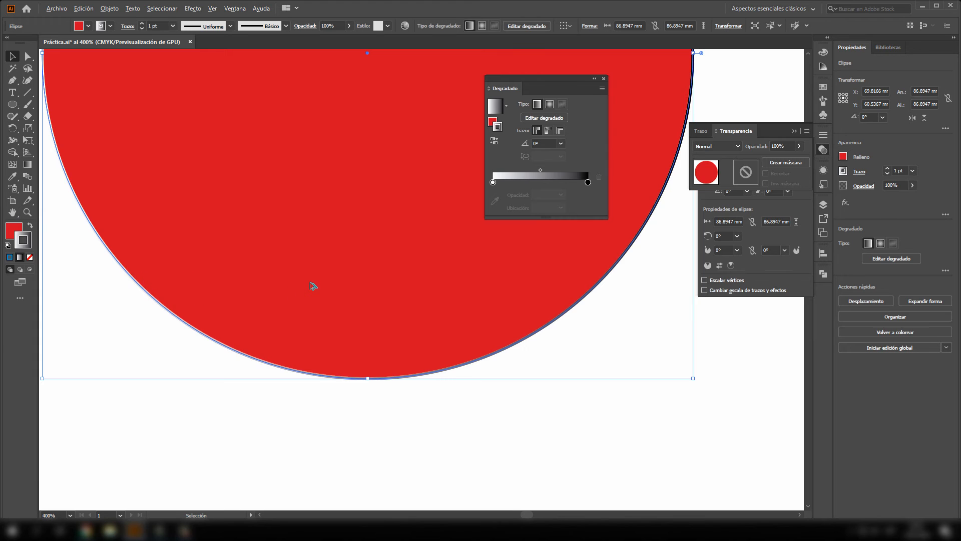
{"action": "scroll", "coordinate": [316, 289], "scroll_direction": "down", "scroll_amount": 3}
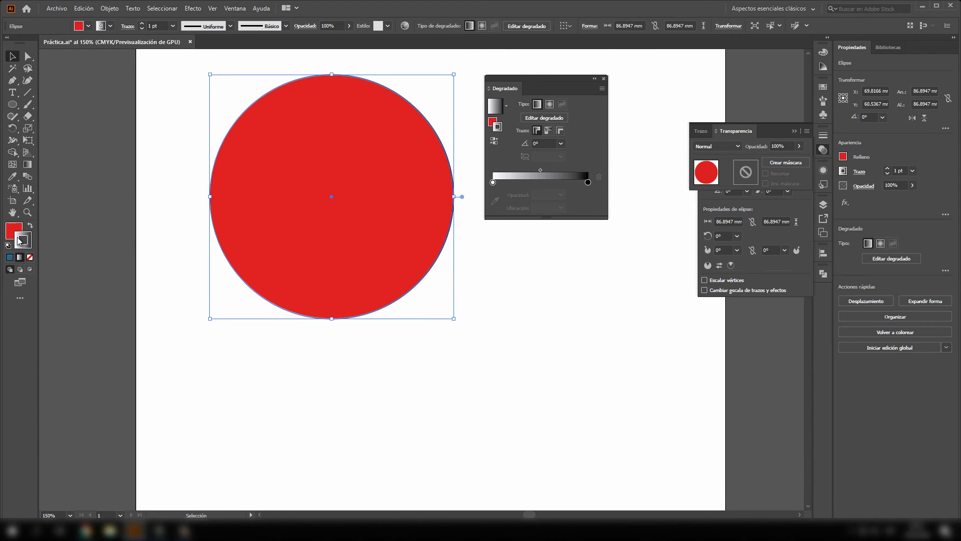
{"action": "key", "text": "slash"}
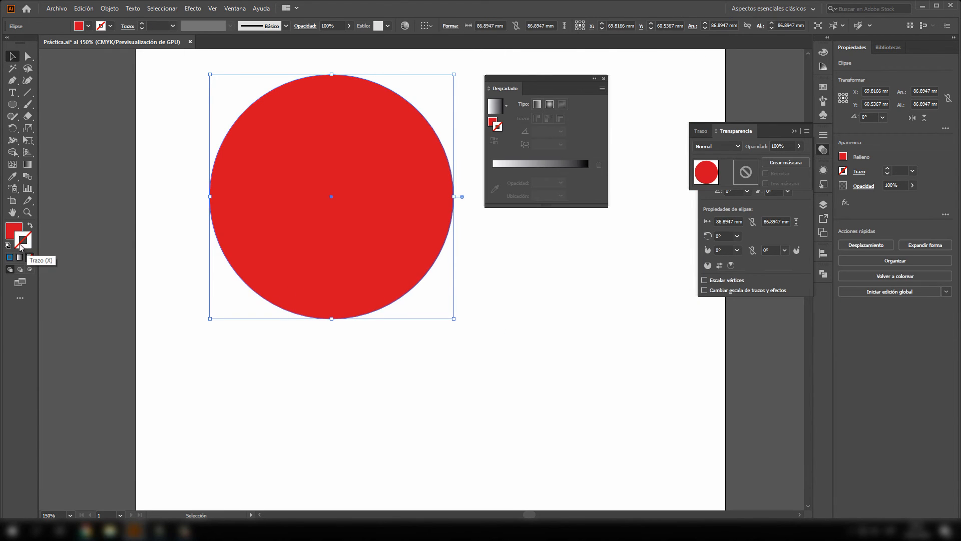
- Fill the circle with a white-to-black radial gradient and select the gradient's white color stop
{"action": "left_click", "coordinate": [15, 234]}
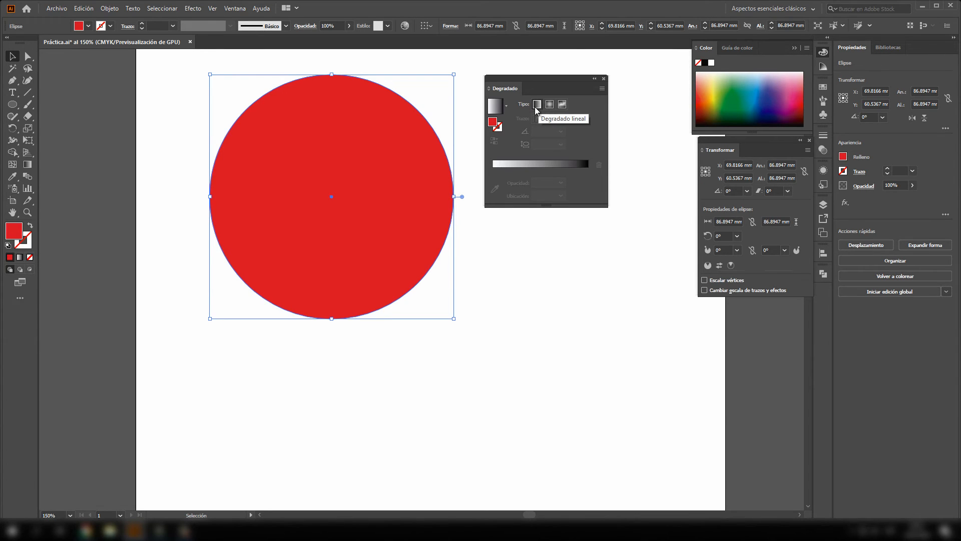
{"action": "left_click", "coordinate": [549, 105]}
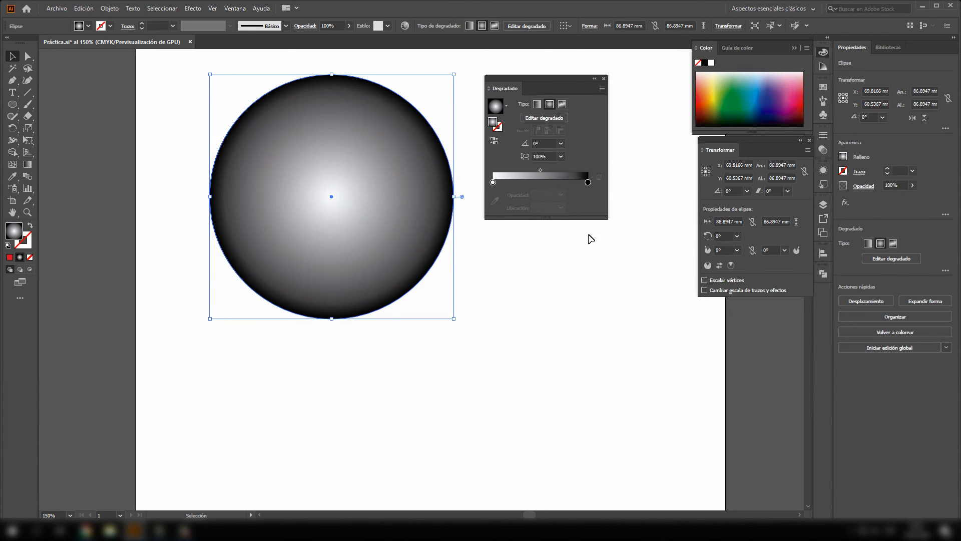
{"action": "left_click", "coordinate": [493, 183]}
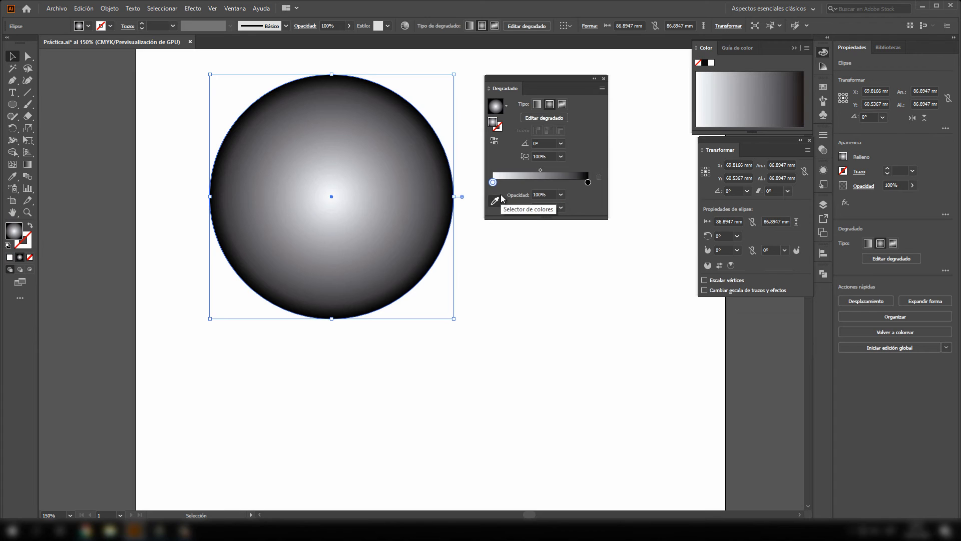
- Recolor the radial gradient's outer black stop, trying an orange swatch before picking a teal green from the color spectrum
{"action": "left_click", "coordinate": [588, 182]}
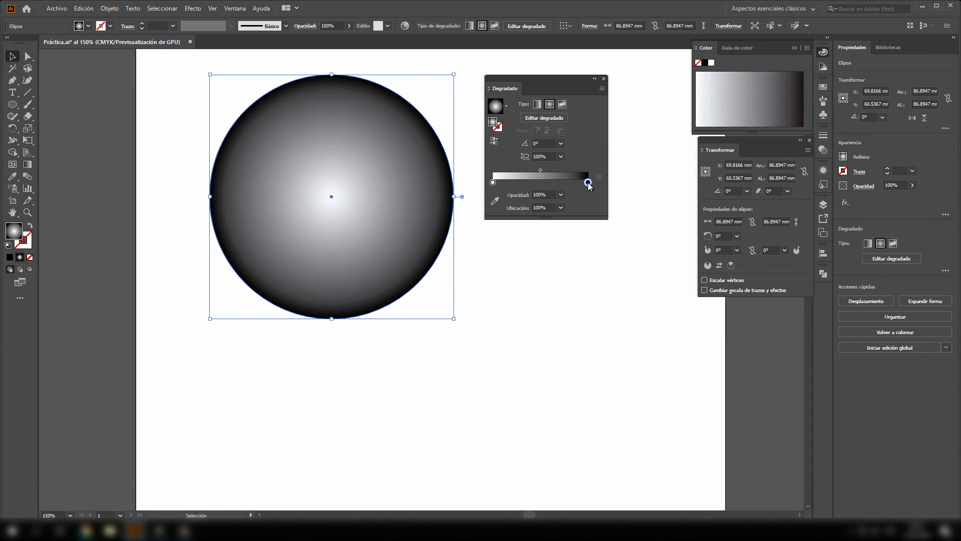
{"action": "double_click", "coordinate": [588, 183]}
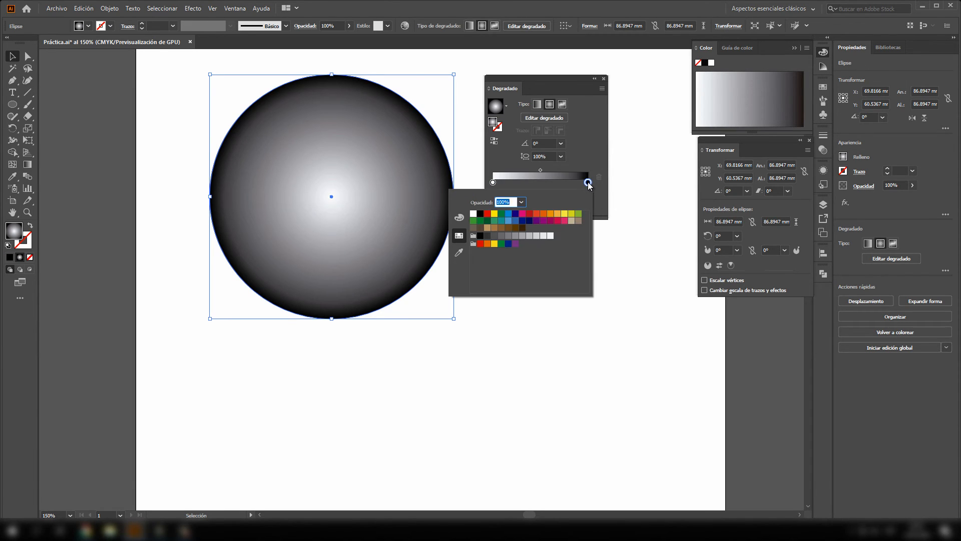
{"action": "left_click", "coordinate": [543, 214]}
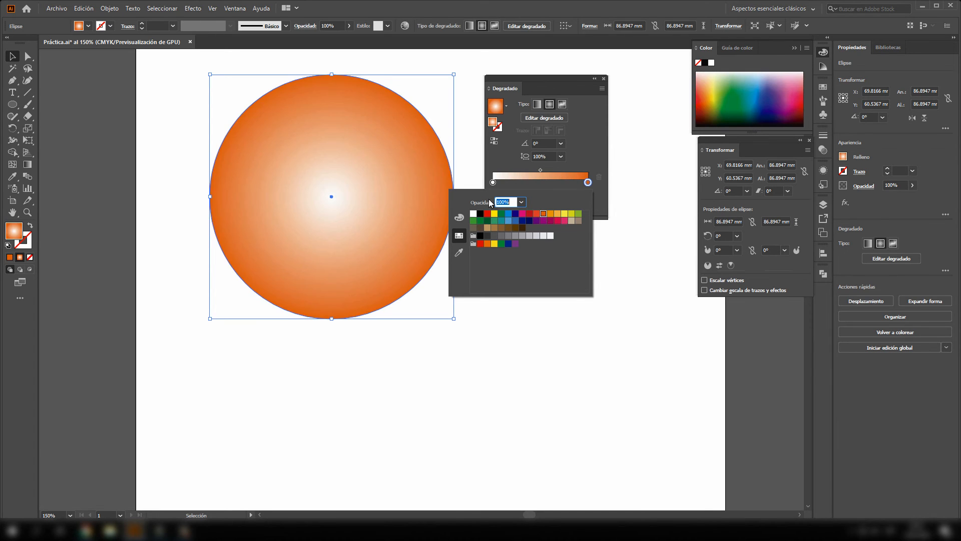
{"action": "left_click", "coordinate": [738, 82]}
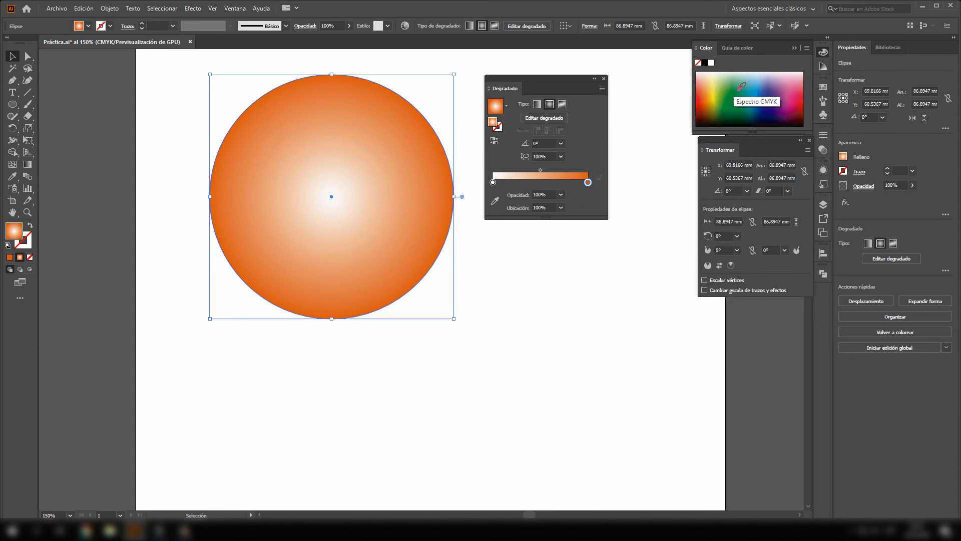
{"action": "left_click", "coordinate": [743, 85]}
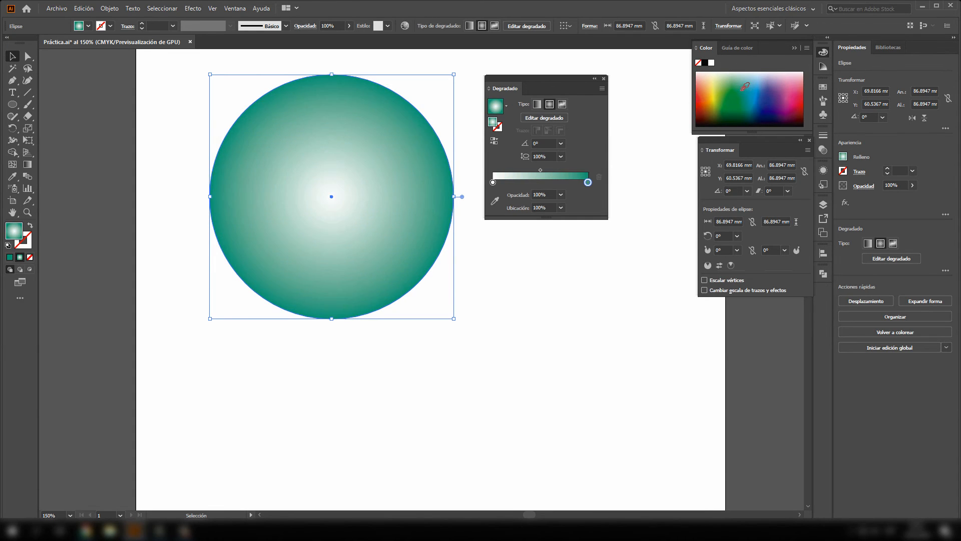
- Recolor the radial gradient's inner white stop, trying an orange swatch before choosing yellow
{"action": "double_click", "coordinate": [493, 182]}
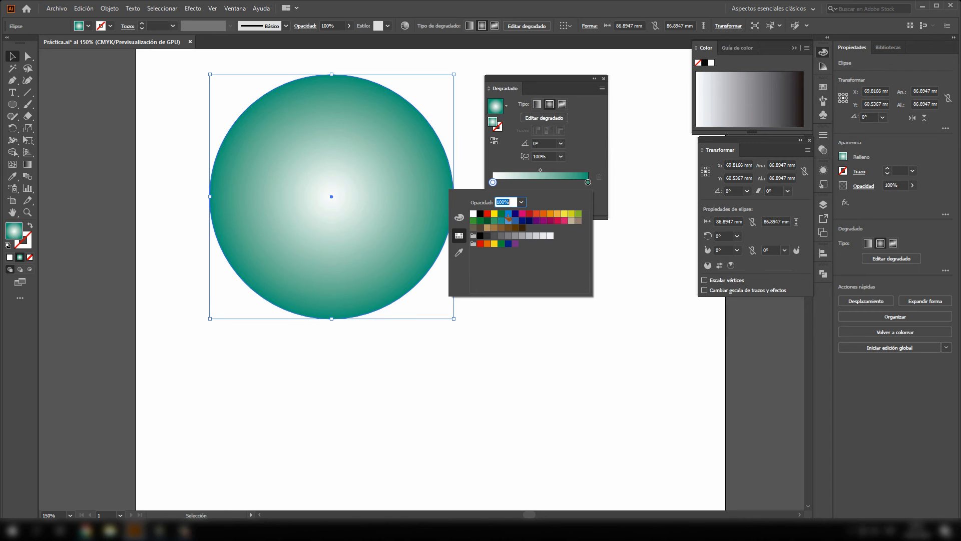
{"action": "left_click", "coordinate": [502, 221]}
{"action": "left_click", "coordinate": [543, 214]}
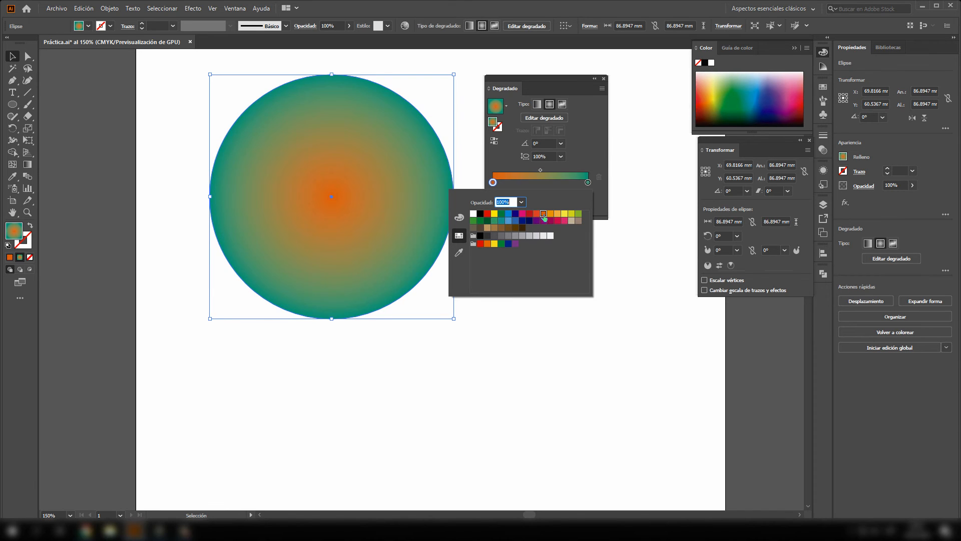
{"action": "left_click", "coordinate": [565, 214]}
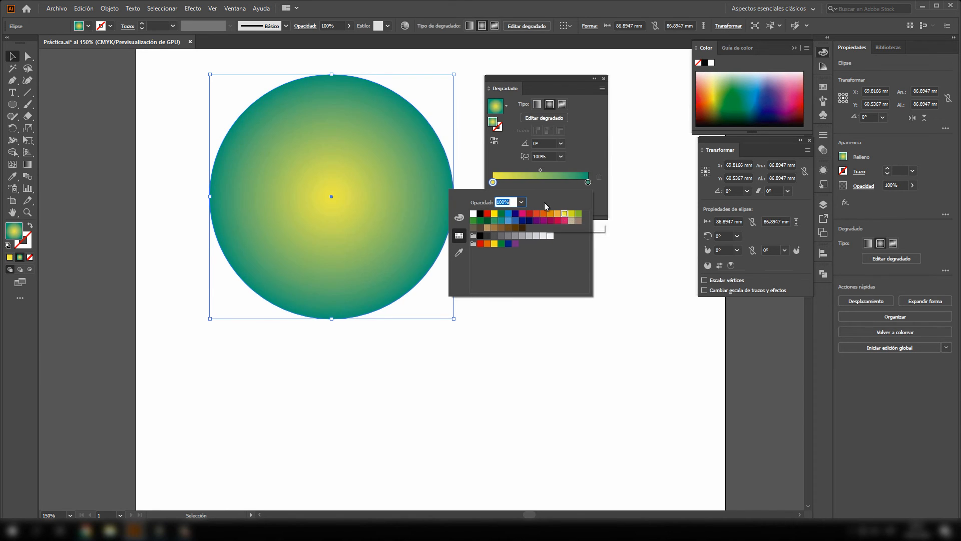
{"action": "left_click", "coordinate": [579, 168]}
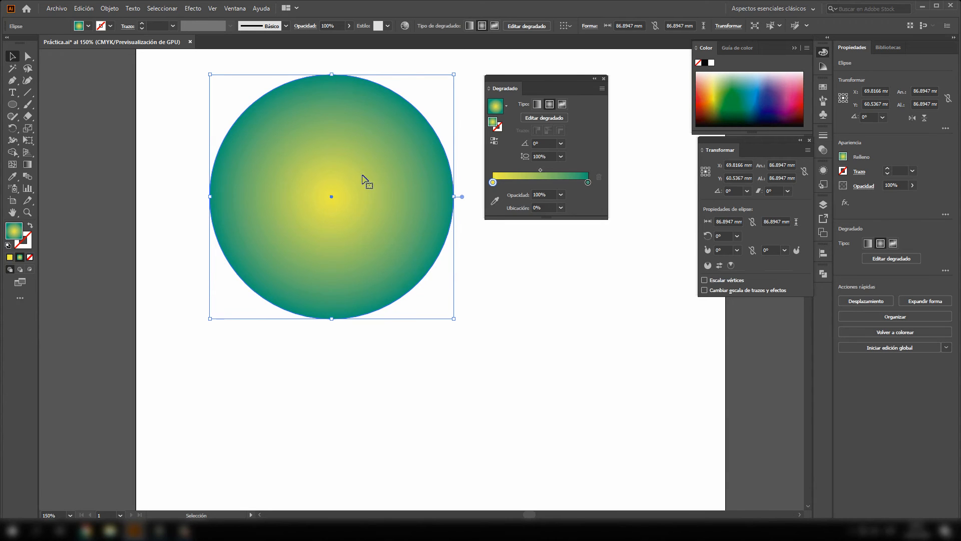
- Redraw the radial gradient with the Gradient tool from the circle's upper-left interior outward past its edge, at about 154.4°
{"action": "left_click", "coordinate": [27, 166]}
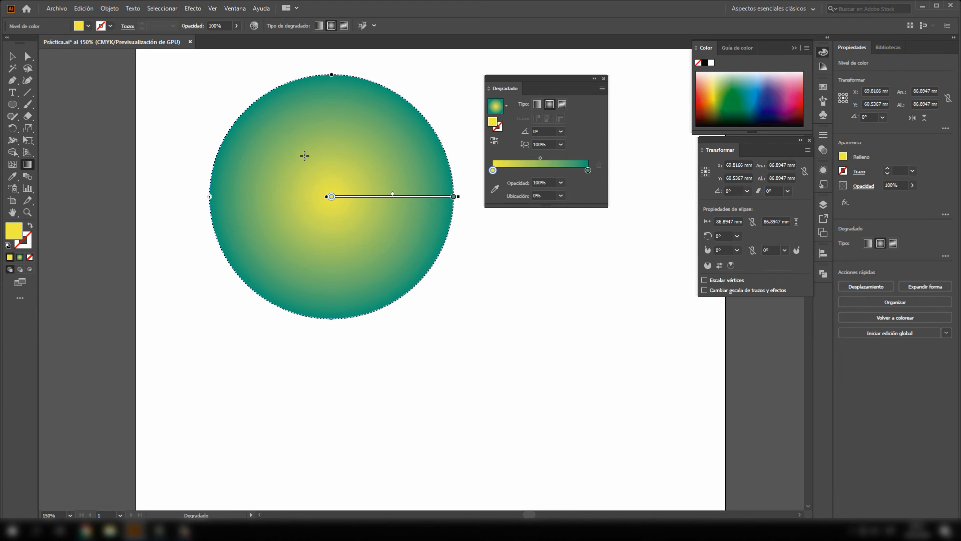
{"action": "left_click_drag", "start_coordinate": [301, 158], "coordinate": [196, 107]}
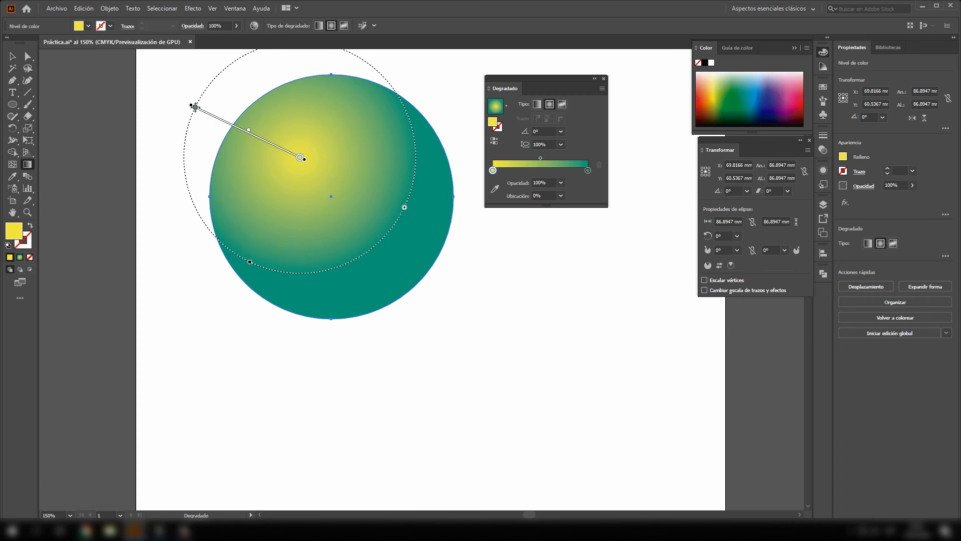
- Move the gradient circle slightly up and to the left on the artboard, to about X 61.6 mm, Y 54.5 mm
{"action": "key", "text": "v"}
{"action": "left_click", "coordinate": [84, 134]}
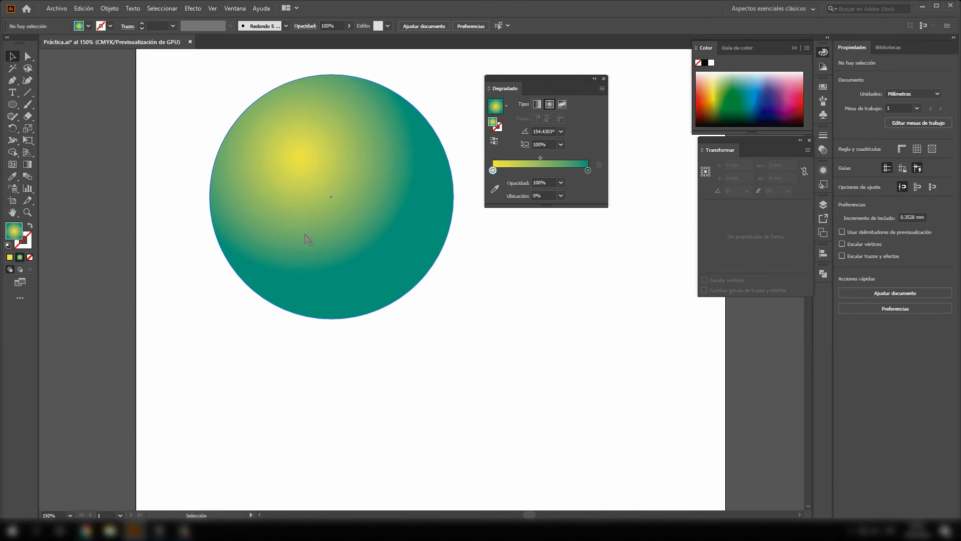
{"action": "left_click", "coordinate": [305, 182]}
{"action": "mouse_move", "coordinate": [372, 217]}
{"action": "left_mouse_down"}
{"action": "mouse_move", "coordinate": [322, 206]}
{"action": "mouse_move", "coordinate": [366, 212]}
{"action": "left_mouse_up"}
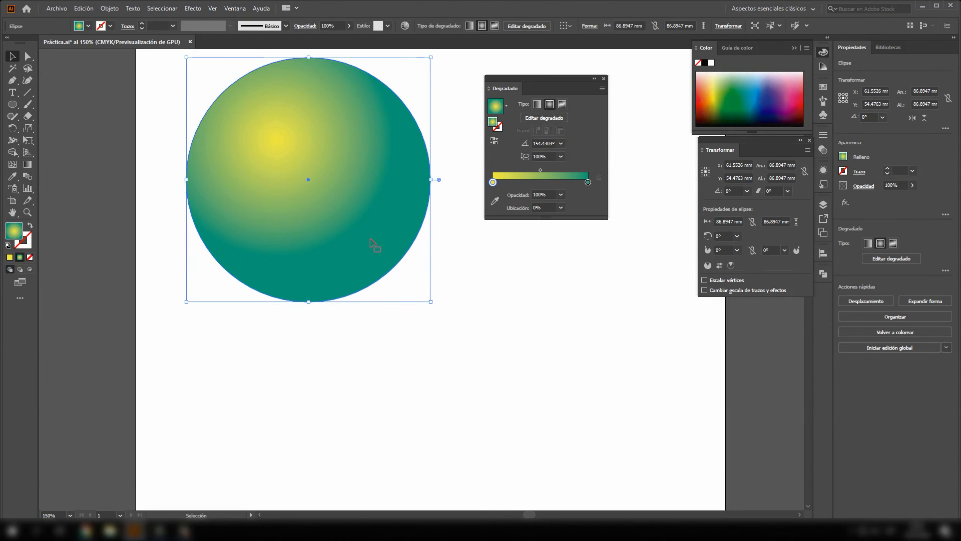
{"action": "left_click", "coordinate": [457, 253]}
{"action": "left_click", "coordinate": [355, 232]}
- Browse the lists of available graphic style, swatch and brush libraries
{"action": "left_click", "coordinate": [237, 10]}
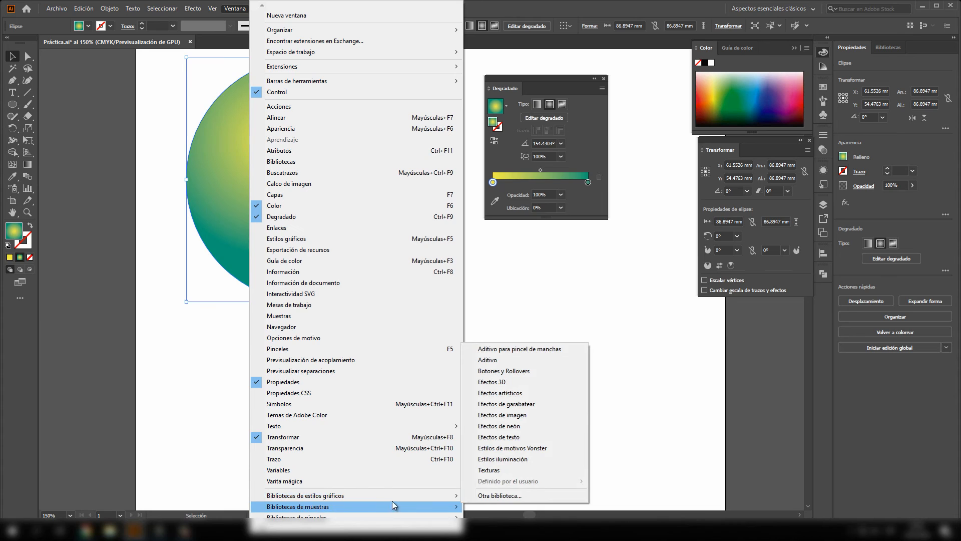
{"action": "mouse_move", "coordinate": [449, 497]}
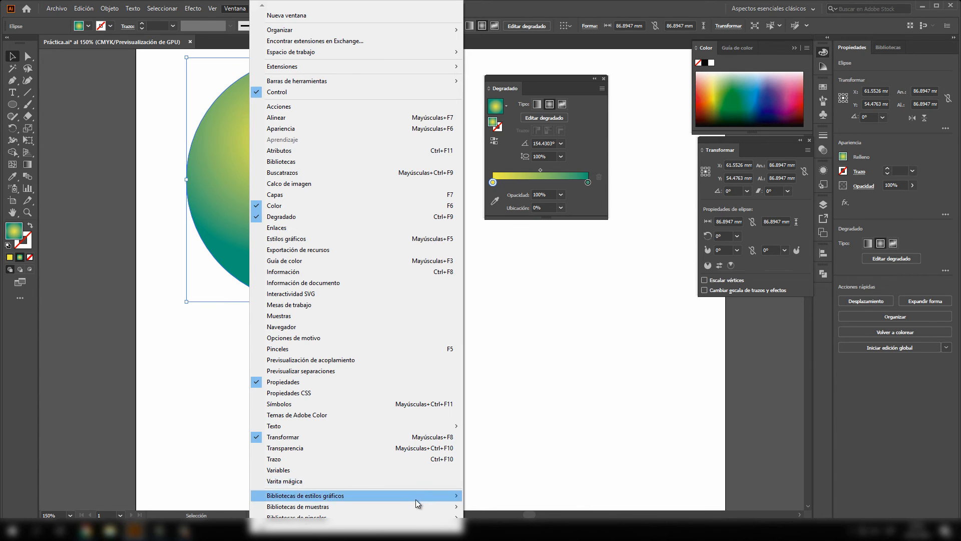
{"action": "mouse_move", "coordinate": [423, 507]}
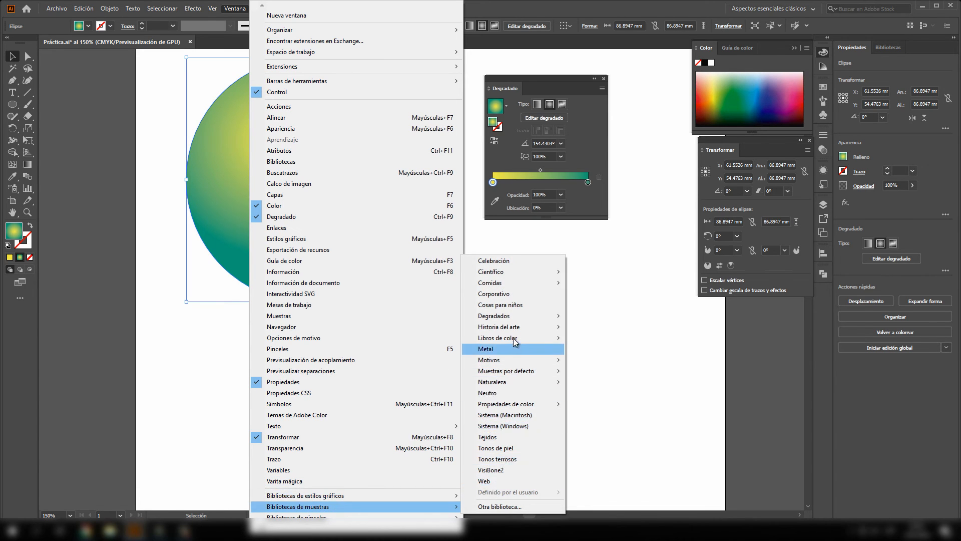
{"action": "mouse_move", "coordinate": [518, 329]}
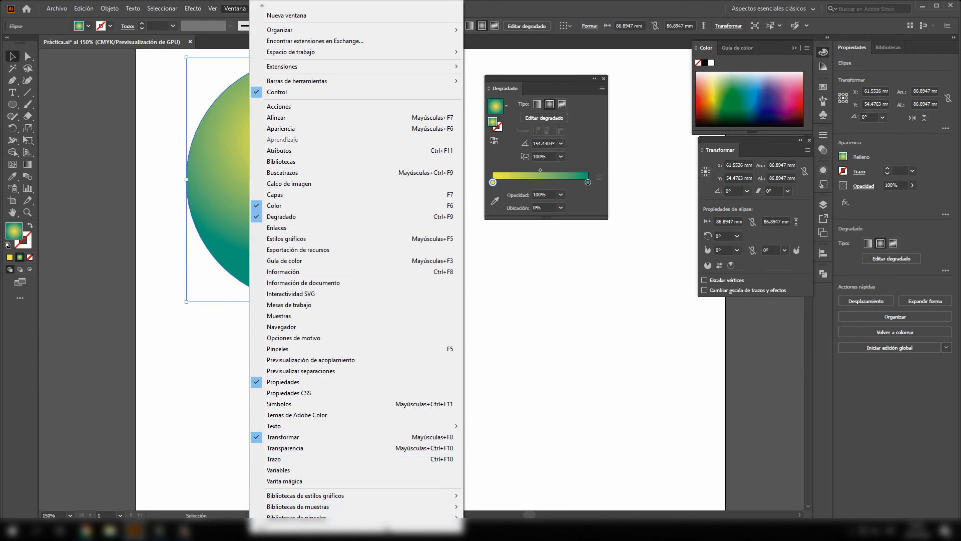
{"action": "mouse_move", "coordinate": [391, 517]}
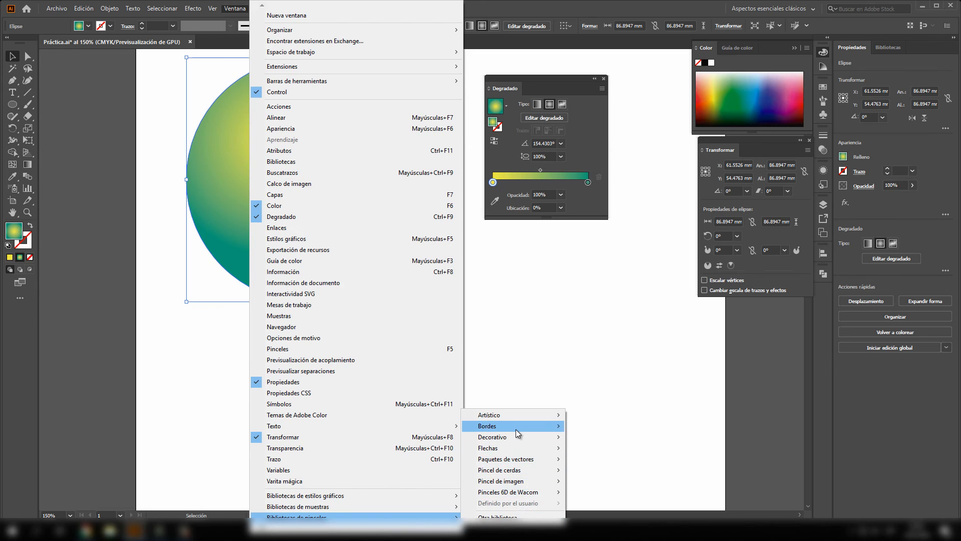
{"action": "mouse_move", "coordinate": [519, 433]}
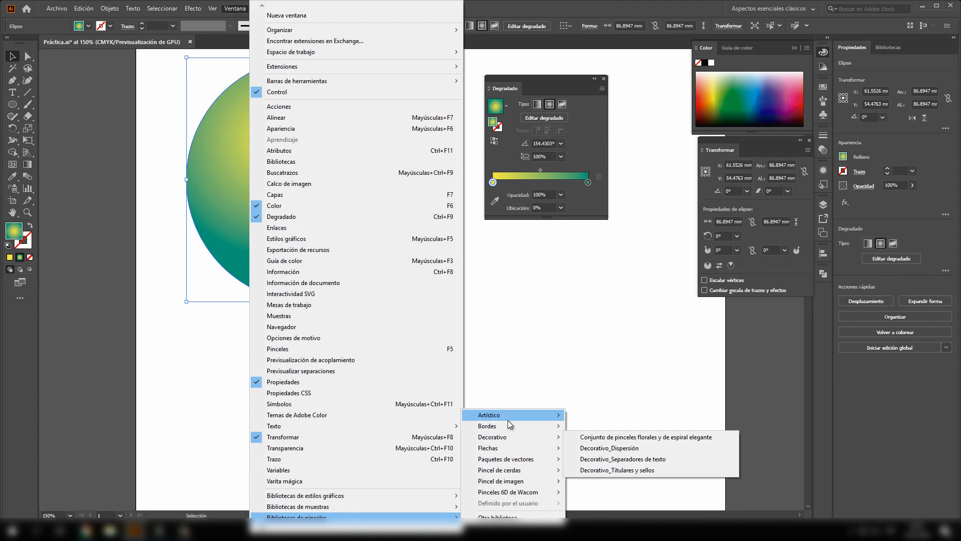
{"action": "left_click", "coordinate": [535, 364]}
- Move the circle down to about Y 64.5 mm and give it a solid yellow 7 pt stroke
{"action": "left_click", "coordinate": [351, 277]}
{"action": "left_click_drag", "start_coordinate": [365, 268], "coordinate": [362, 297]}
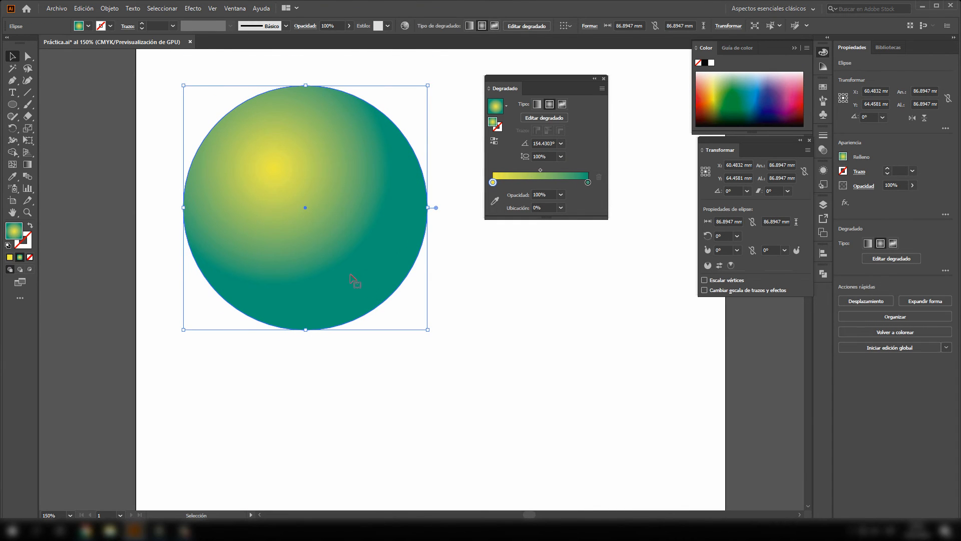
{"action": "left_click", "coordinate": [31, 245]}
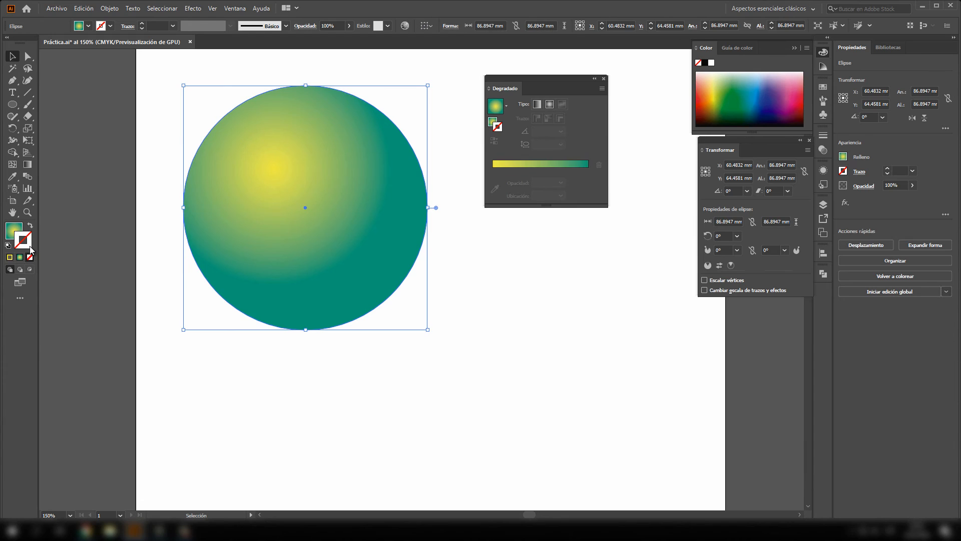
{"action": "left_click", "coordinate": [11, 258]}
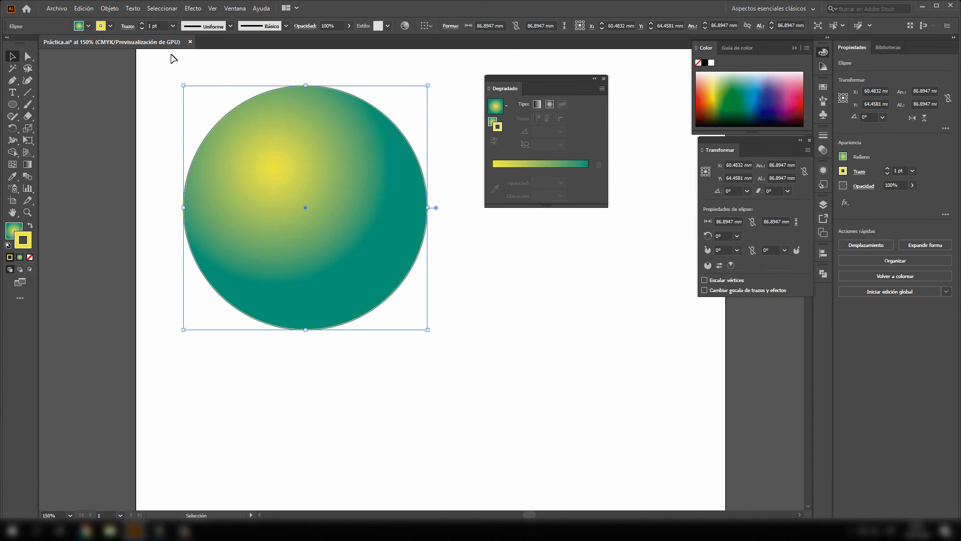
{"action": "left_click", "coordinate": [141, 23]}
{"action": "left_click", "coordinate": [142, 24]}
{"action": "left_click", "coordinate": [141, 23]}
{"action": "left_click", "coordinate": [142, 23]}
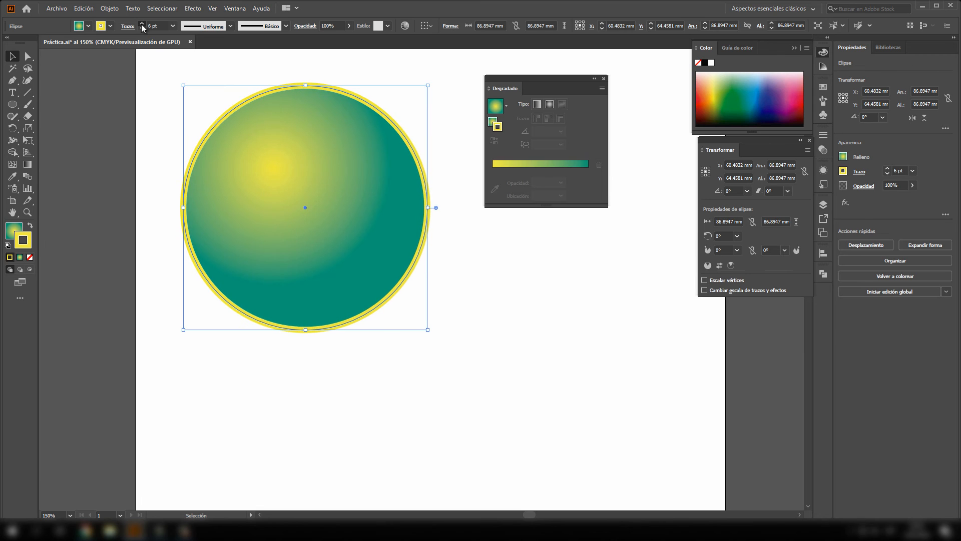
{"action": "left_click", "coordinate": [142, 23]}
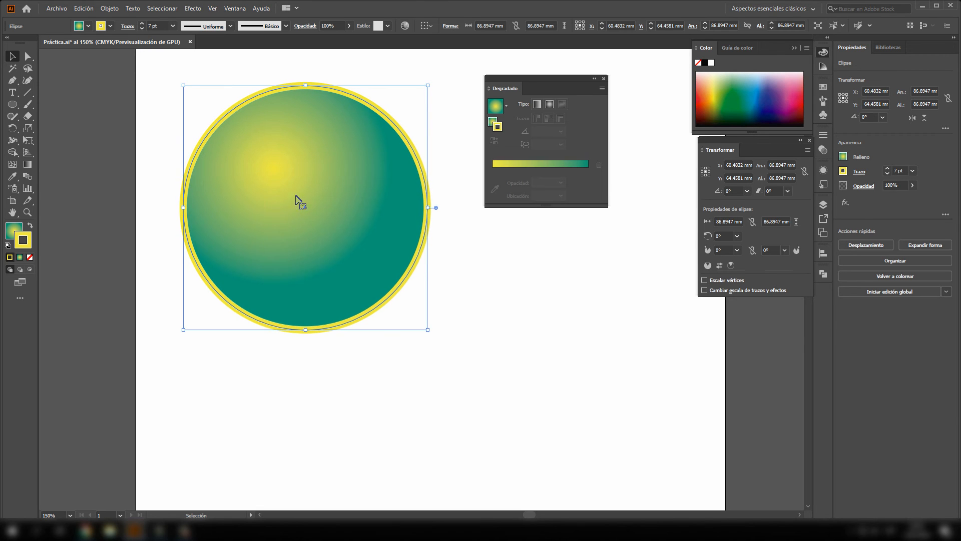
{"action": "left_click", "coordinate": [453, 259]}
- Try width profile 1 and the double-bulge width profile below it on the circle's yellow stroke
{"action": "left_click", "coordinate": [419, 176]}
{"action": "left_click", "coordinate": [231, 26]}
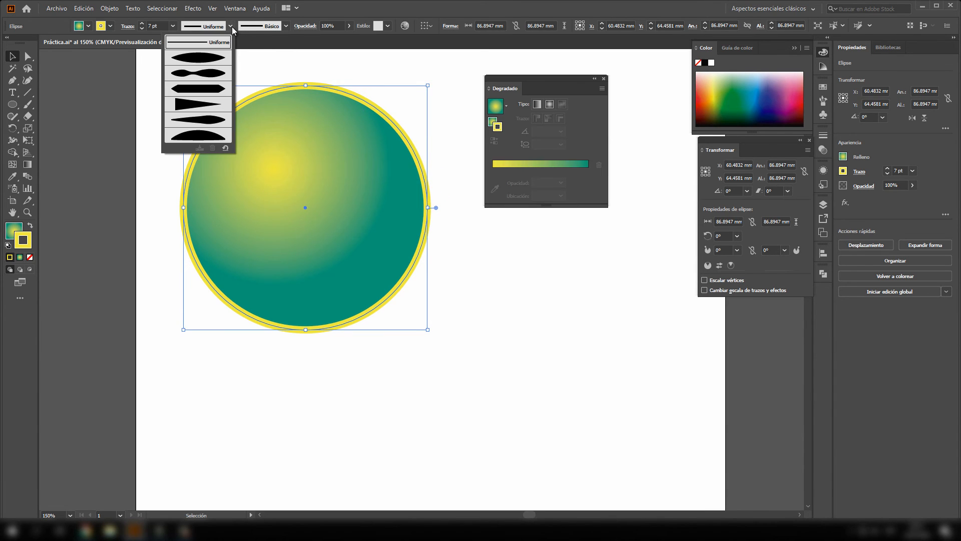
{"action": "left_click", "coordinate": [199, 58]}
{"action": "left_click", "coordinate": [437, 91]}
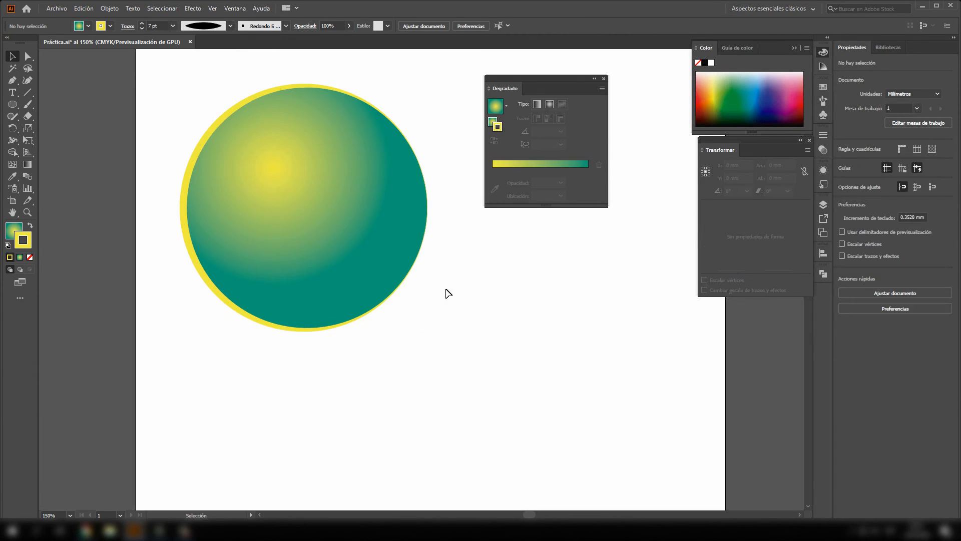
{"action": "left_click", "coordinate": [385, 172]}
{"action": "left_click", "coordinate": [230, 26]}
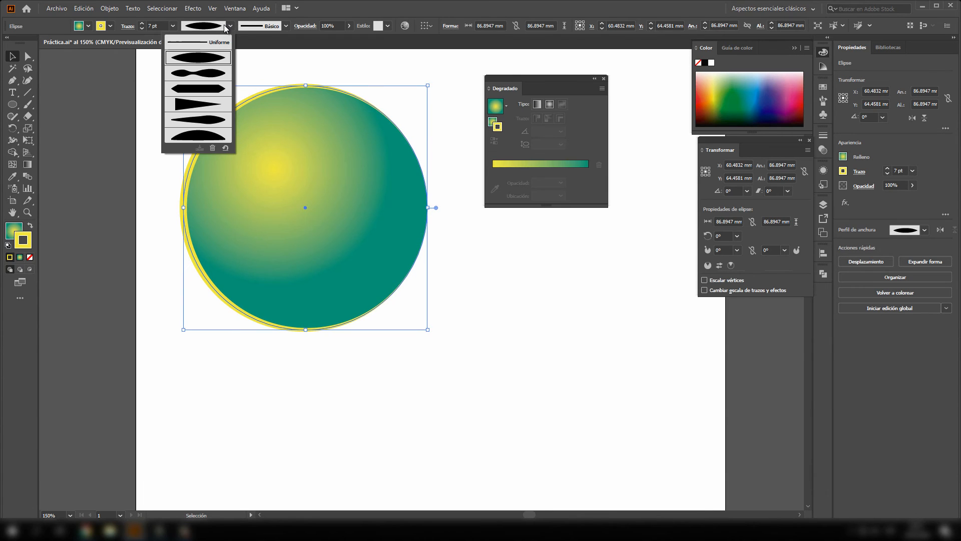
{"action": "left_click", "coordinate": [219, 79]}
{"action": "left_click", "coordinate": [431, 83]}
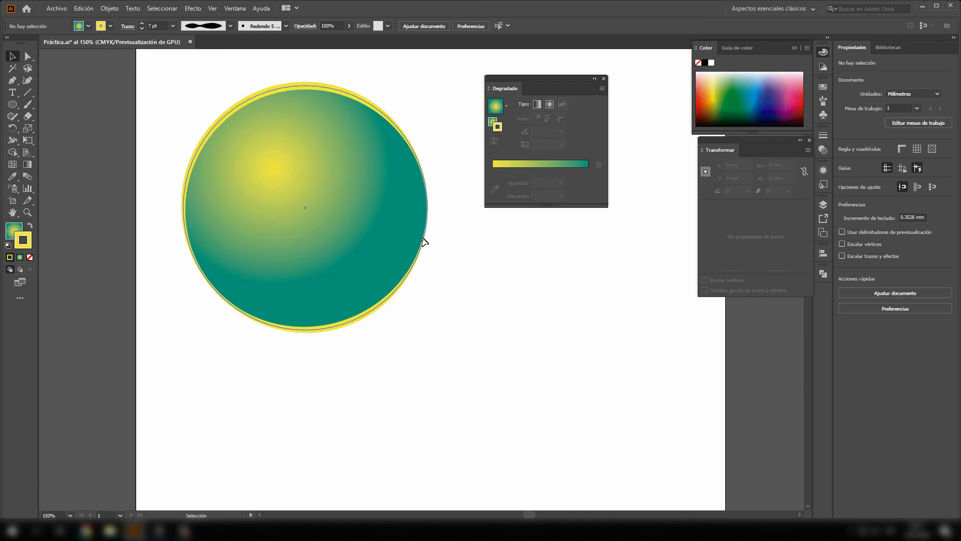
- Apply the dome-shaped, flat-based width profile to the circle's yellow stroke
{"action": "left_click", "coordinate": [356, 95]}
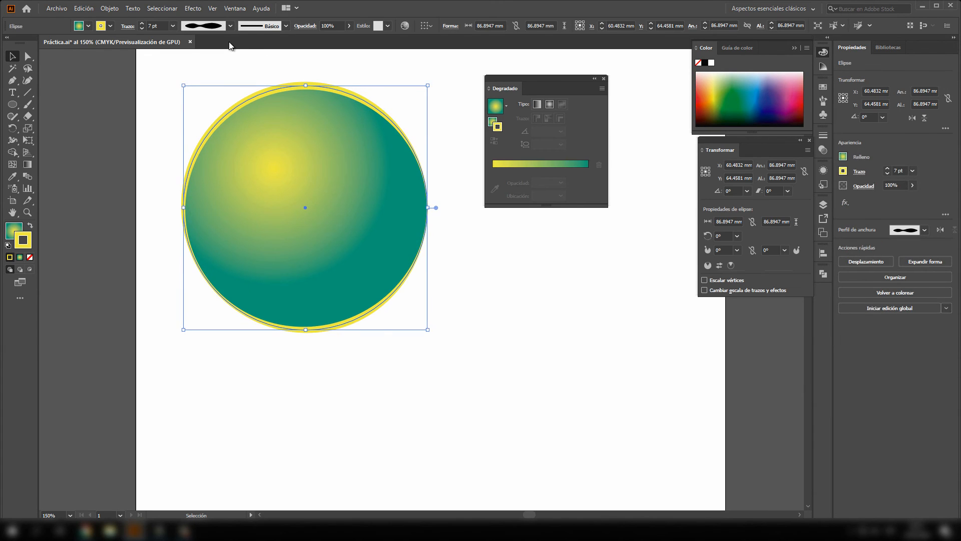
{"action": "left_click", "coordinate": [231, 27]}
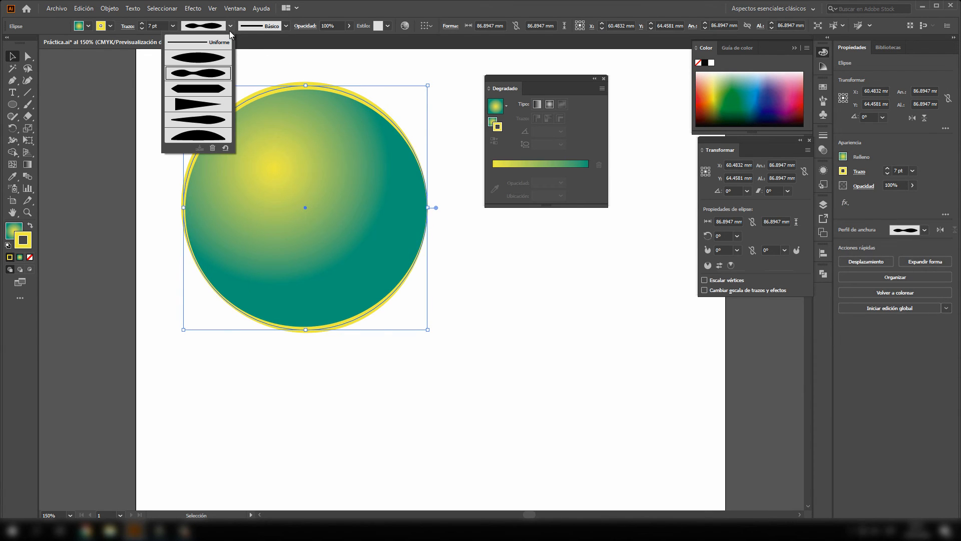
{"action": "left_click", "coordinate": [216, 138]}
{"action": "left_click", "coordinate": [205, 68]}
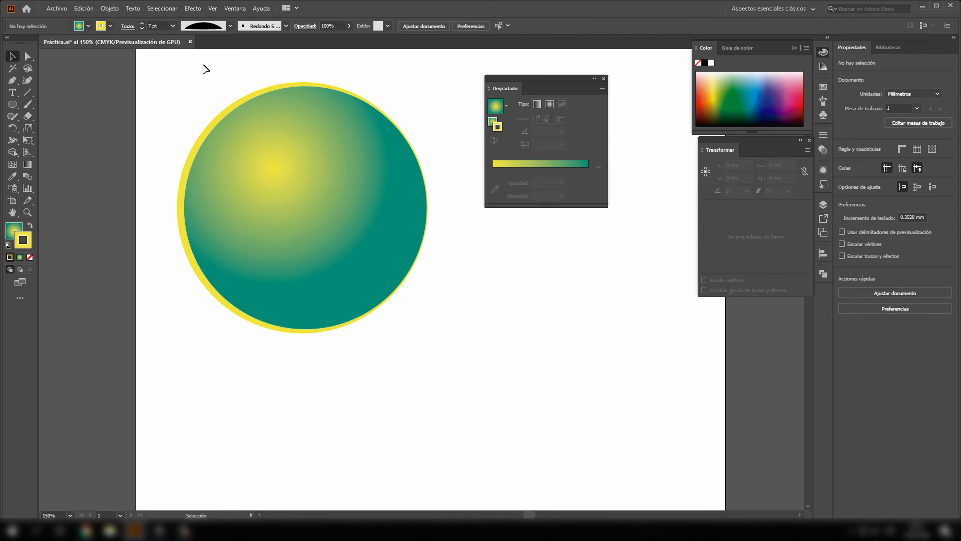
- Open the Artístico_Caligráfico brush library with the circle selected and look through its brushes
{"action": "left_click", "coordinate": [295, 142]}
{"action": "left_click", "coordinate": [286, 26]}
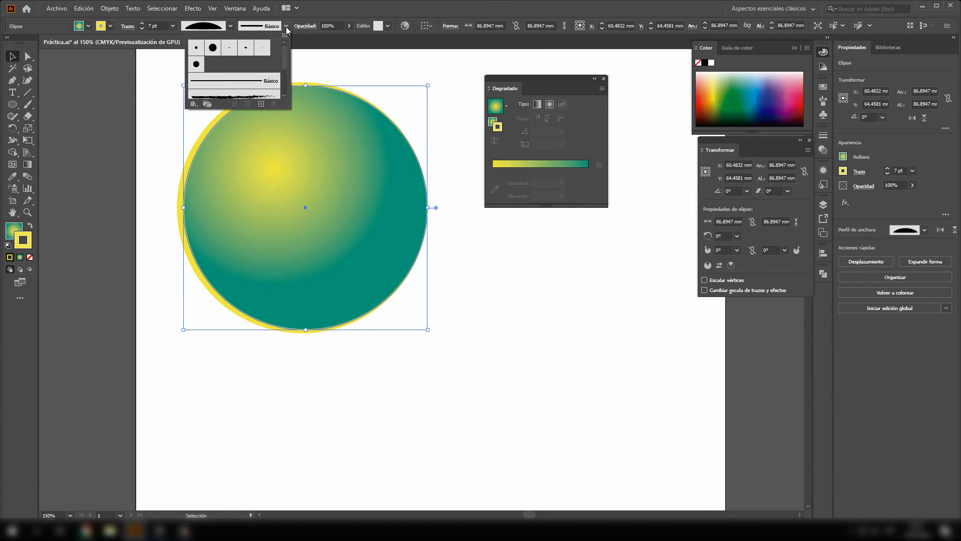
{"action": "scroll", "coordinate": [261, 84], "scroll_direction": "down", "scroll_amount": 2}
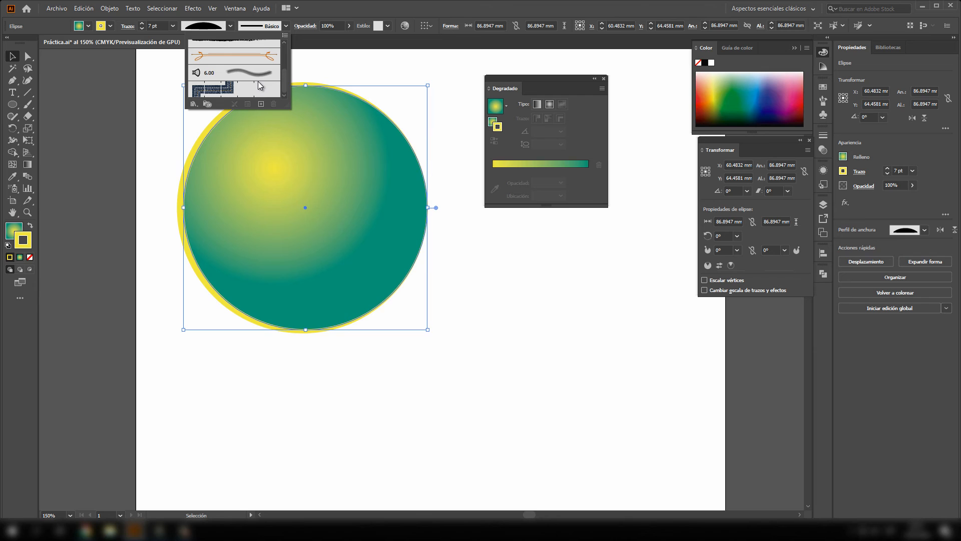
{"action": "left_click", "coordinate": [192, 104]}
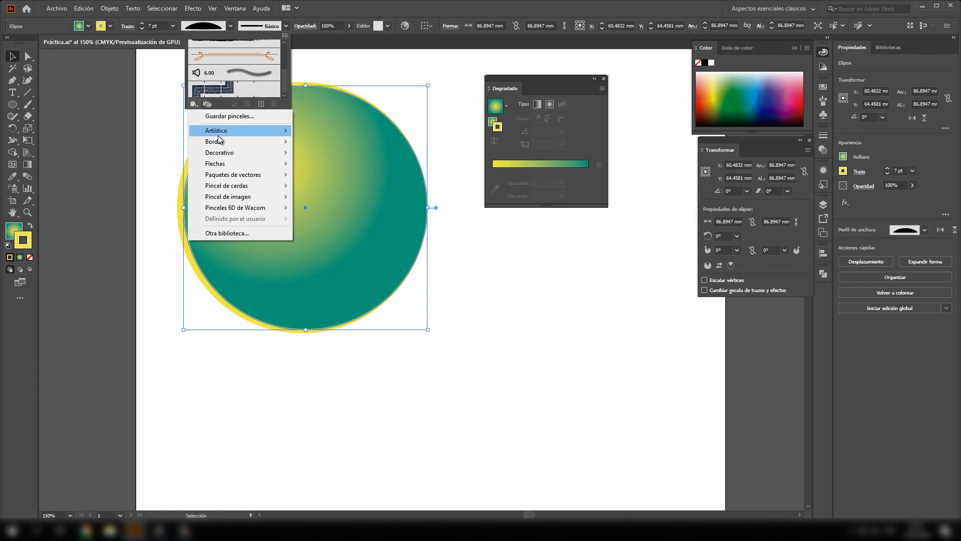
{"action": "mouse_move", "coordinate": [234, 135]}
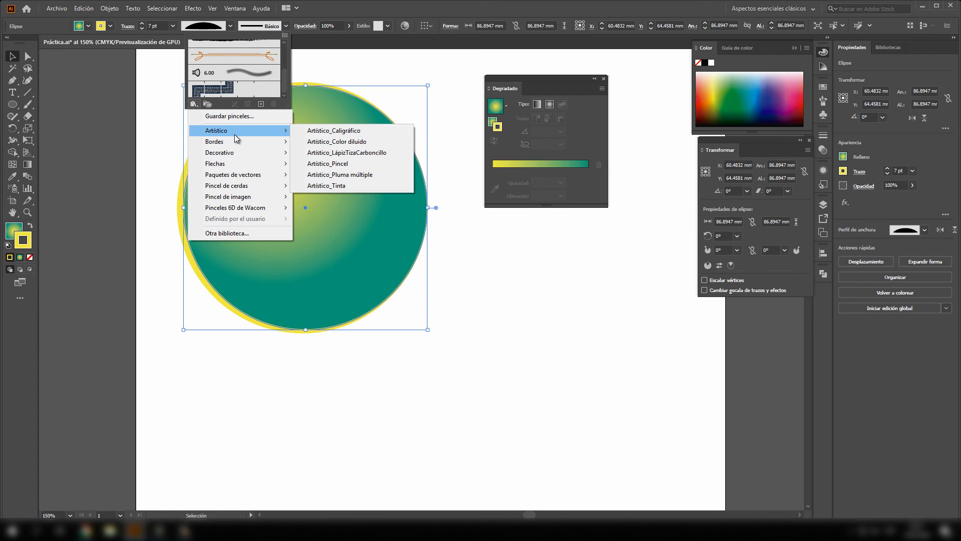
{"action": "left_click", "coordinate": [344, 131]}
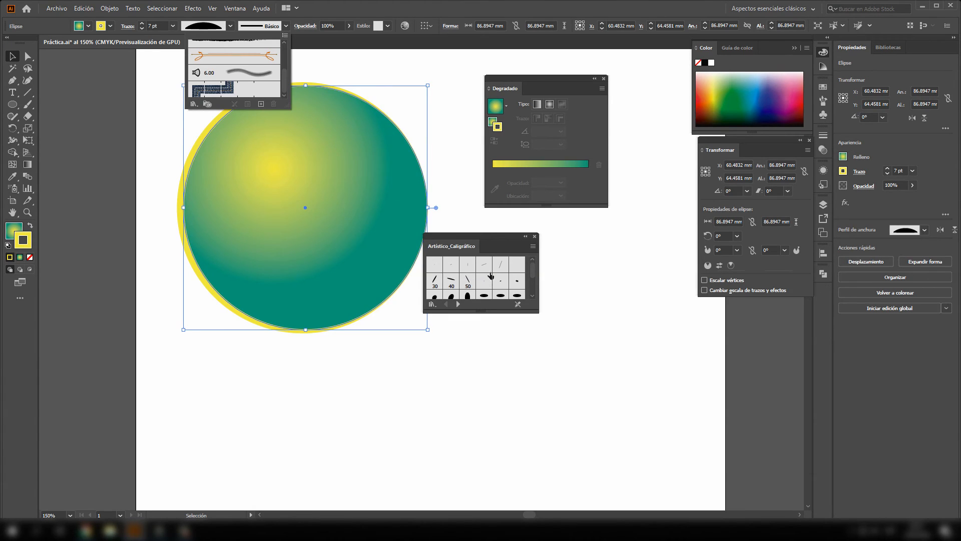
{"action": "left_click", "coordinate": [533, 275]}
{"action": "left_click_drag", "start_coordinate": [533, 274], "coordinate": [534, 287]}
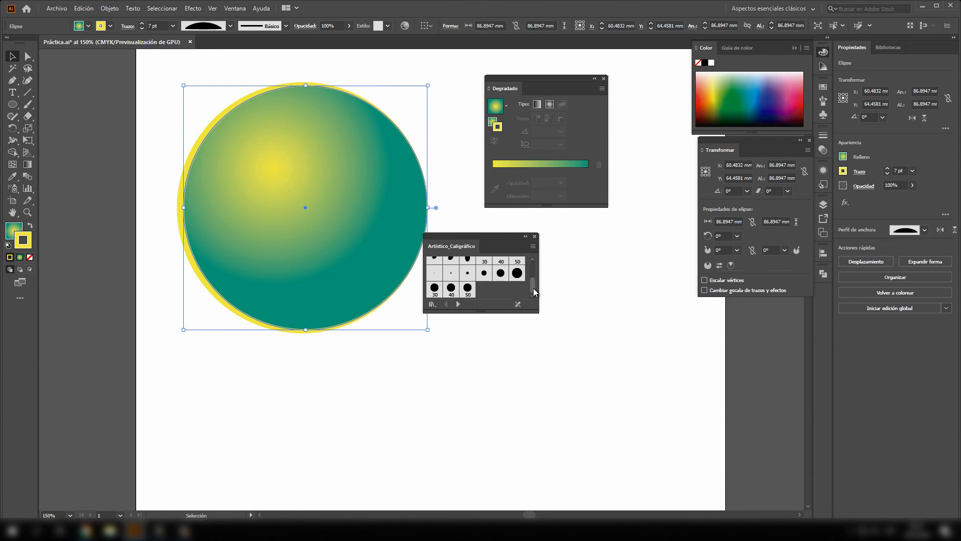
- Apply a thin, uneven wash brush from the Artístico_Color diluido library to the circle's stroke and move the library clear of the circle
{"action": "left_click", "coordinate": [458, 303]}
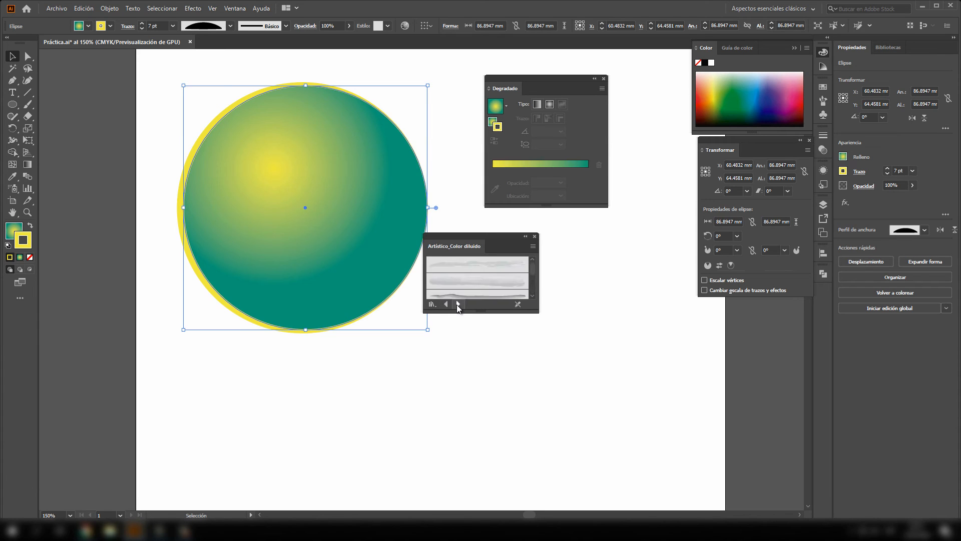
{"action": "scroll", "coordinate": [470, 281], "scroll_direction": "down", "scroll_amount": 2}
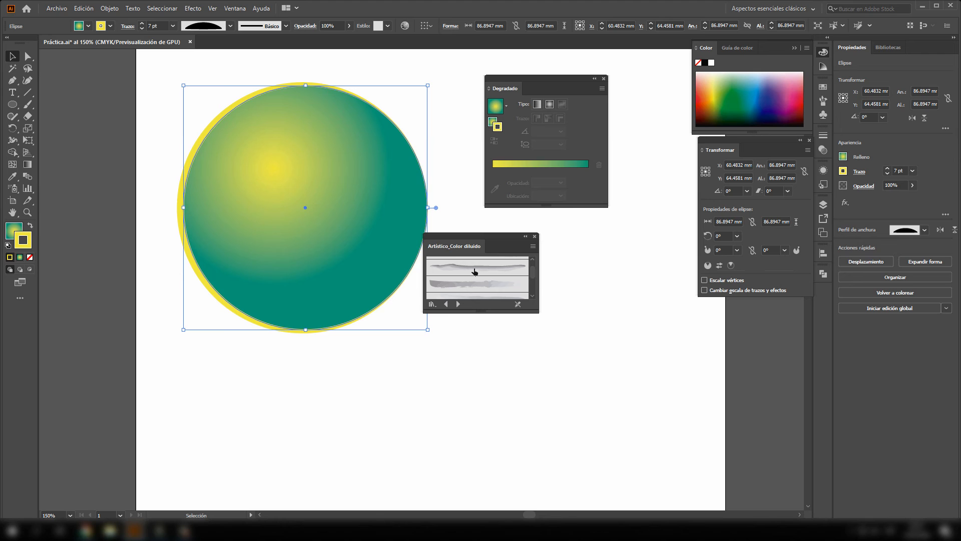
{"action": "left_click", "coordinate": [475, 271]}
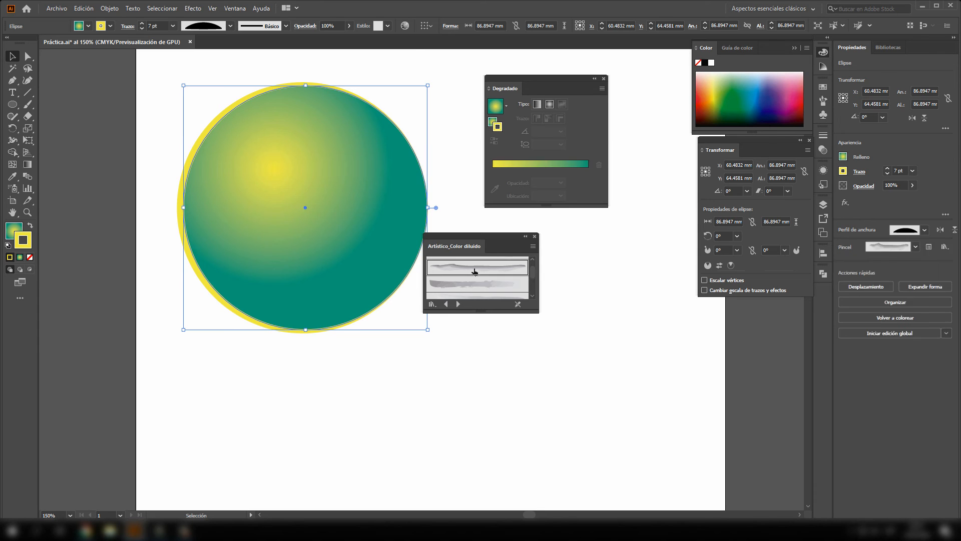
{"action": "left_click", "coordinate": [472, 223]}
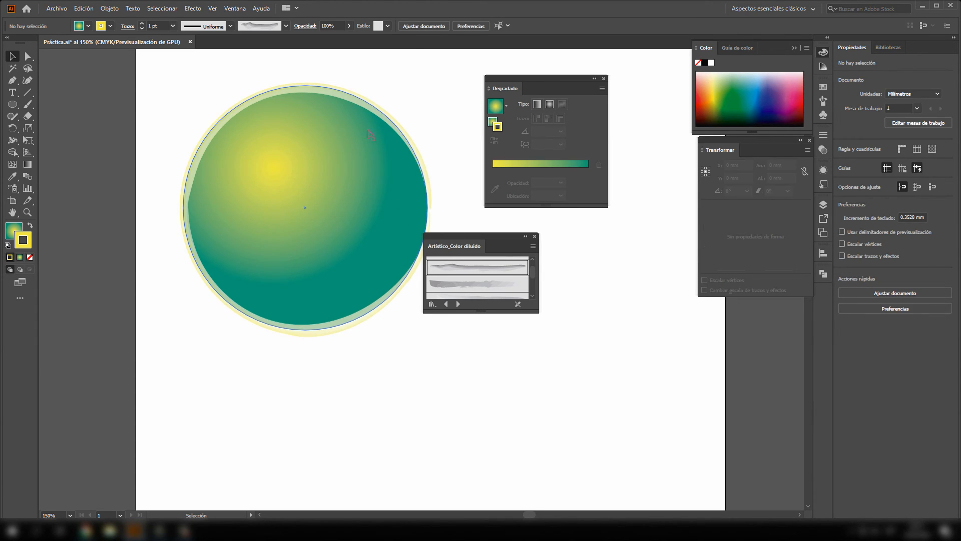
{"action": "left_click_drag", "start_coordinate": [484, 234], "coordinate": [590, 259]}
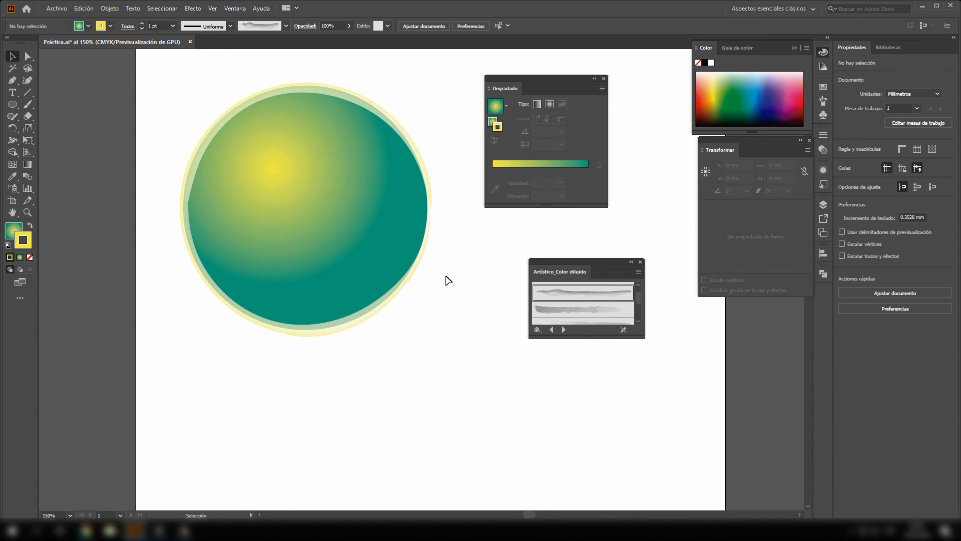
- Delete the circle from the artboard and close the Gradient and brush library panels
{"action": "left_click_drag", "start_coordinate": [397, 281], "coordinate": [353, 291]}
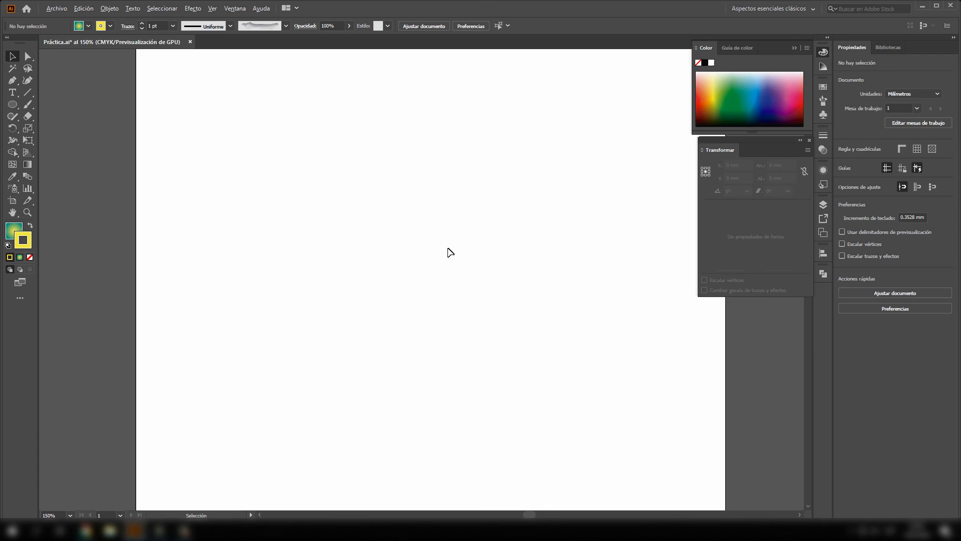
{"action": "scroll", "coordinate": [450, 258], "scroll_direction": "down", "scroll_amount": 2}
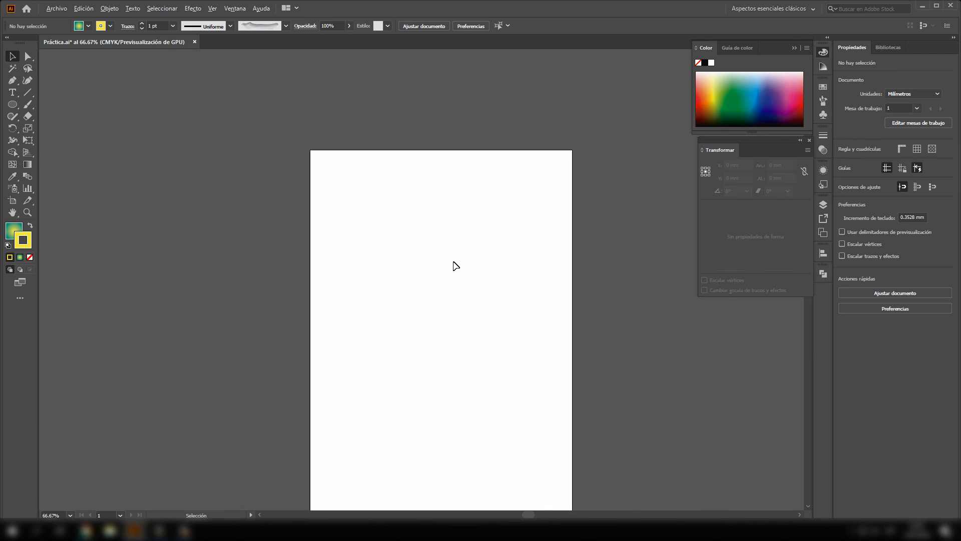
- Show the rulers along the edges of the Práctica.ai document
{"action": "scroll", "coordinate": [455, 265], "scroll_direction": "up", "scroll_amount": 1}
{"action": "left_click_drag", "start_coordinate": [501, 283], "coordinate": [430, 208]}
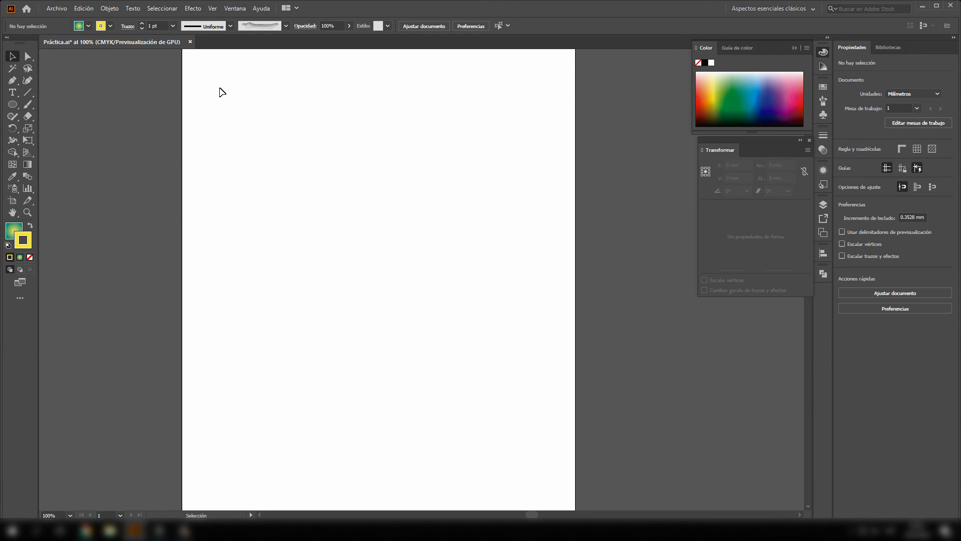
{"action": "left_click", "coordinate": [213, 8]}
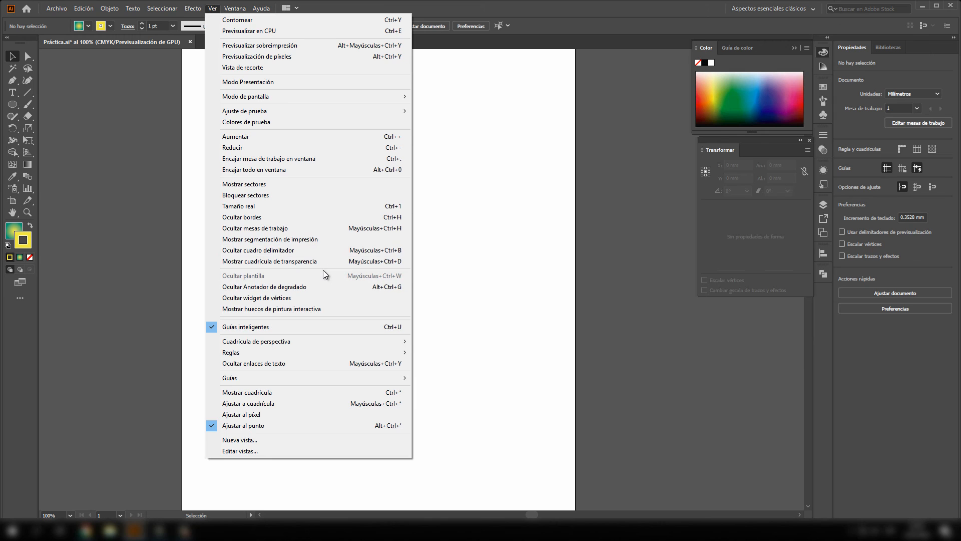
{"action": "mouse_move", "coordinate": [255, 354]}
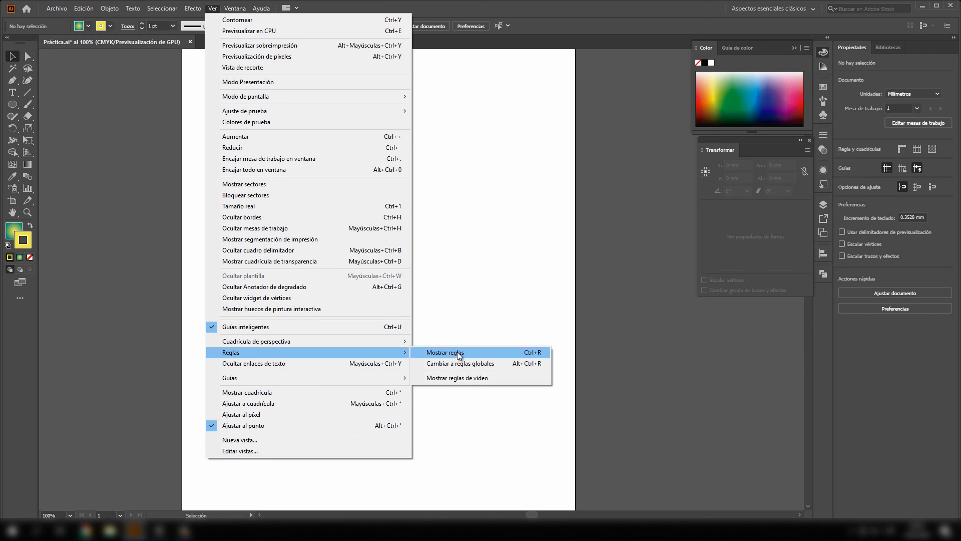
{"action": "left_click", "coordinate": [457, 353]}
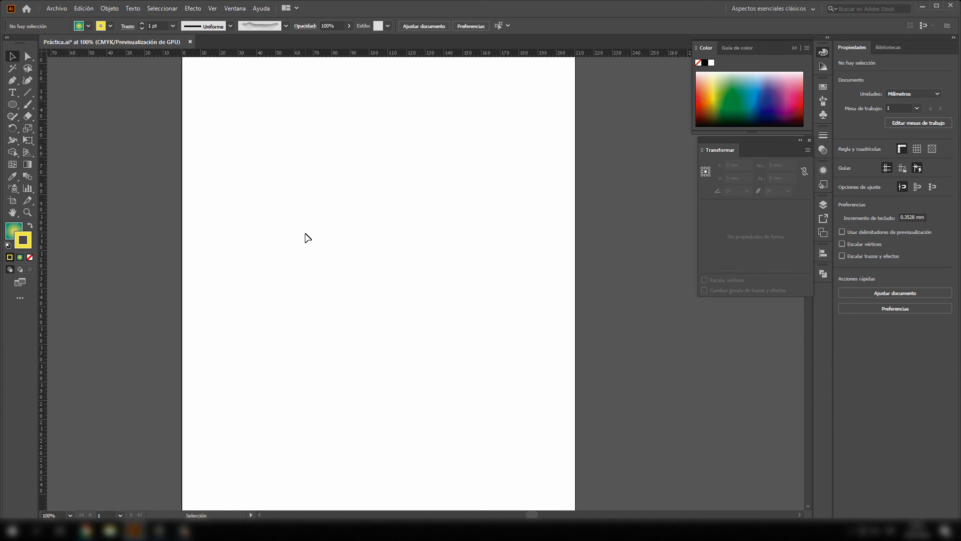
- Place a vertical guide at about 42 mm and a horizontal guide at about 83 mm, and delete both guides
{"action": "left_click_drag", "start_coordinate": [46, 270], "coordinate": [262, 285]}
{"action": "left_click_drag", "start_coordinate": [326, 54], "coordinate": [332, 200]}
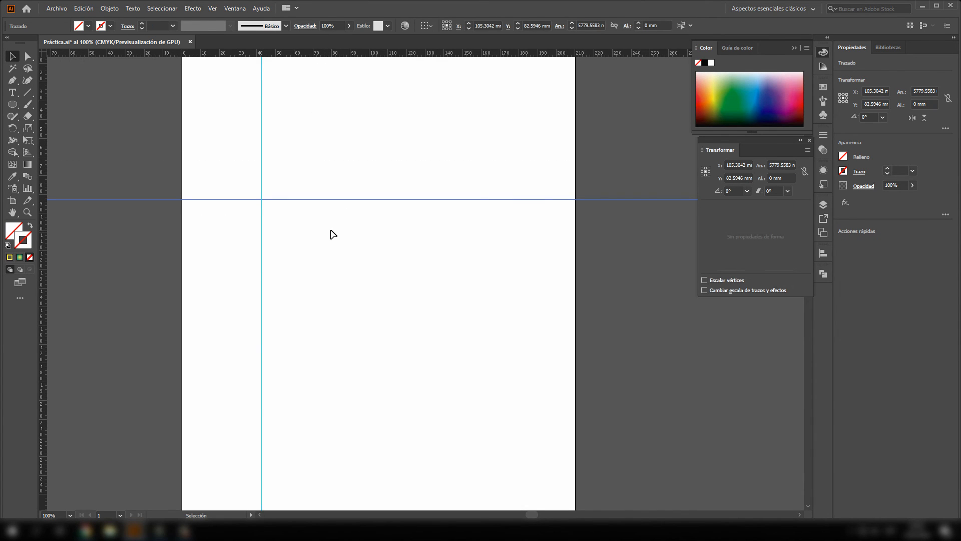
{"action": "left_click_drag", "start_coordinate": [218, 154], "coordinate": [306, 249]}
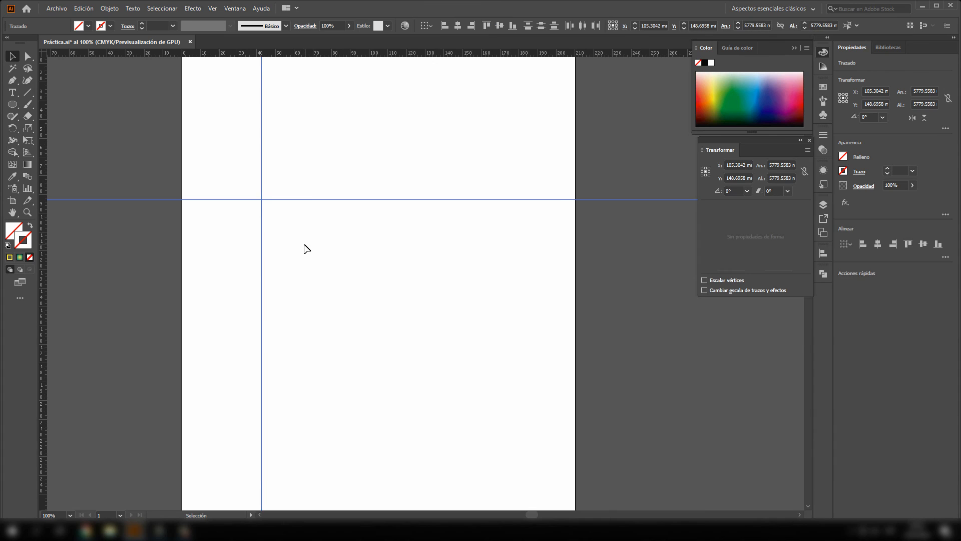
{"action": "key", "text": "Delete"}
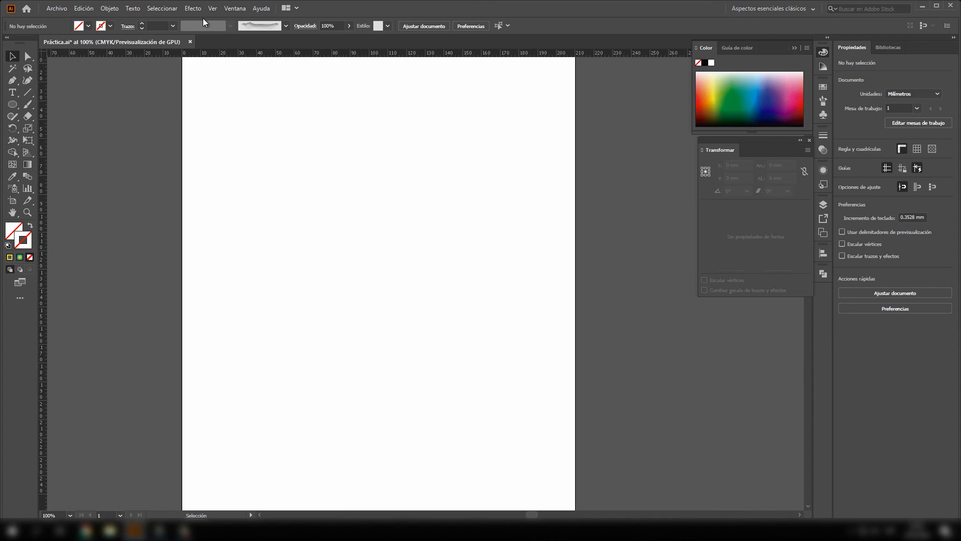
- Show the grid on the document and examine its lines and subdivisions close up and across the whole artboard
{"action": "left_click", "coordinate": [212, 8]}
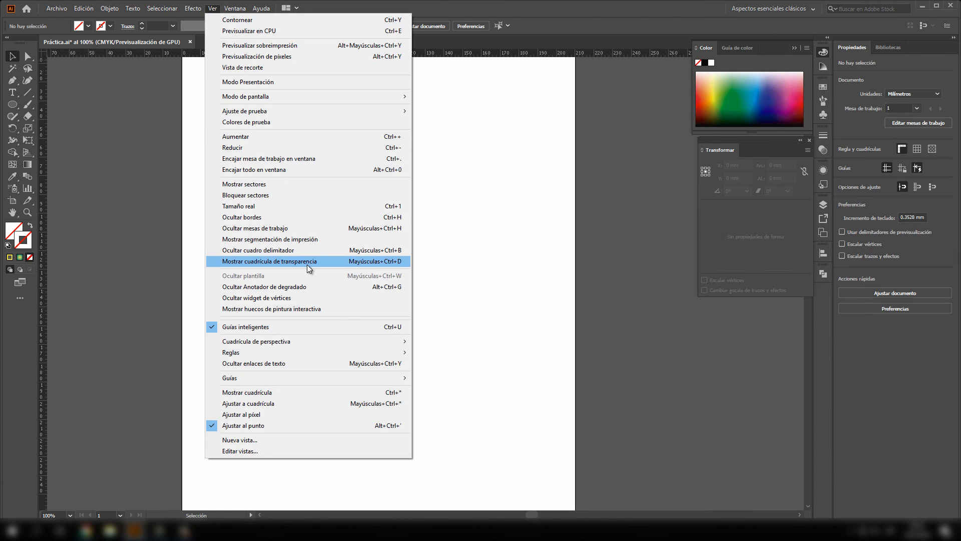
{"action": "left_click", "coordinate": [290, 393]}
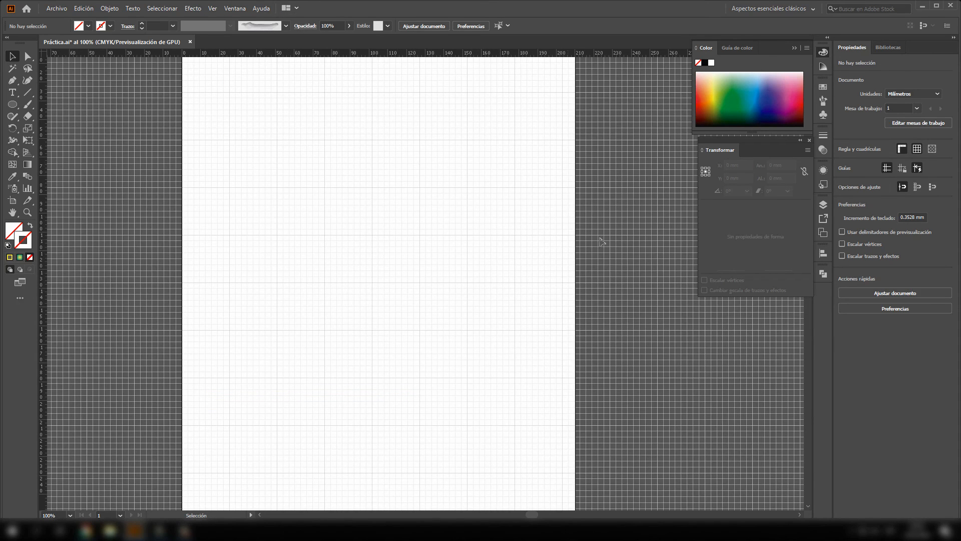
{"action": "scroll", "coordinate": [377, 247], "scroll_direction": "left", "scroll_amount": 1}
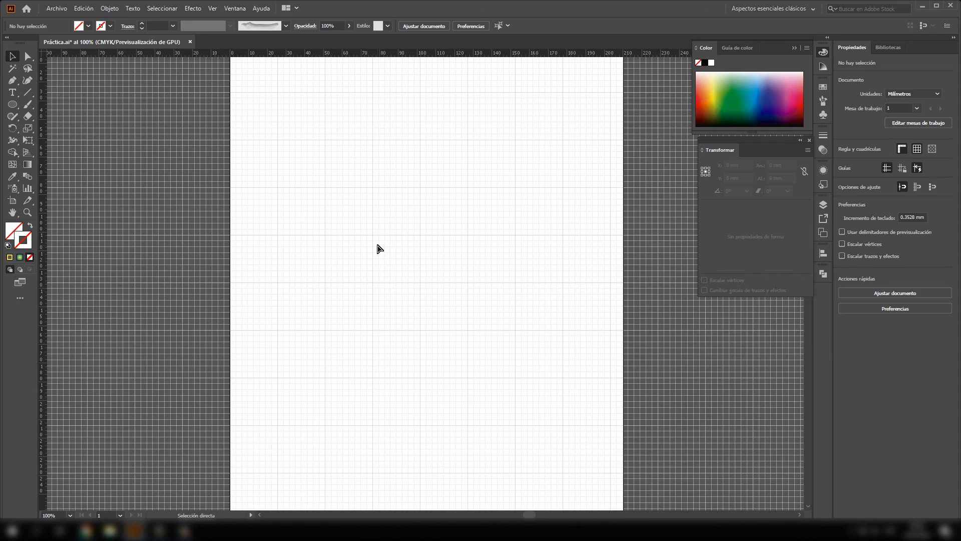
{"action": "scroll", "coordinate": [407, 266], "scroll_direction": "up", "scroll_amount": 3}
{"action": "scroll", "coordinate": [407, 267], "scroll_direction": "up", "scroll_amount": 2}
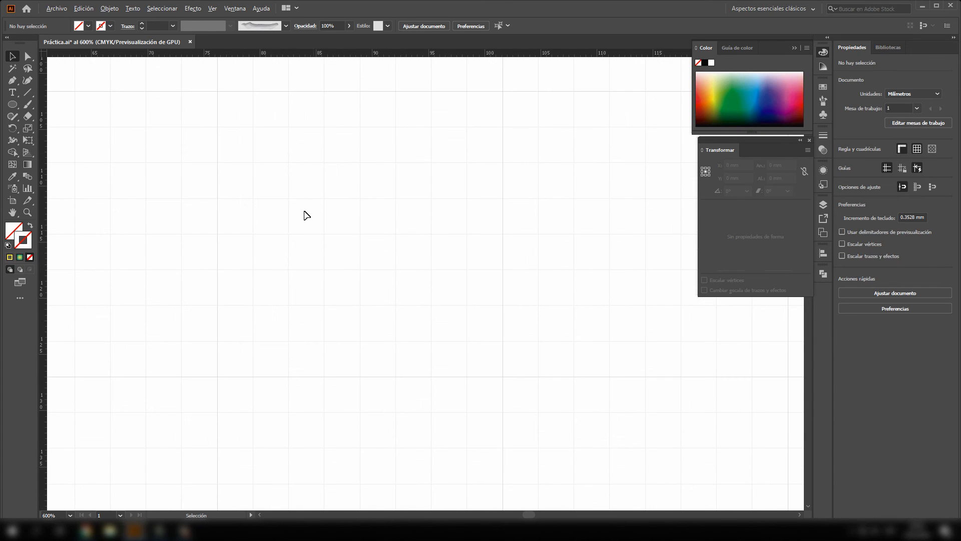
{"action": "scroll", "coordinate": [519, 251], "scroll_direction": "down", "scroll_amount": 9}
{"action": "scroll", "coordinate": [515, 252], "scroll_direction": "up", "scroll_amount": 4}
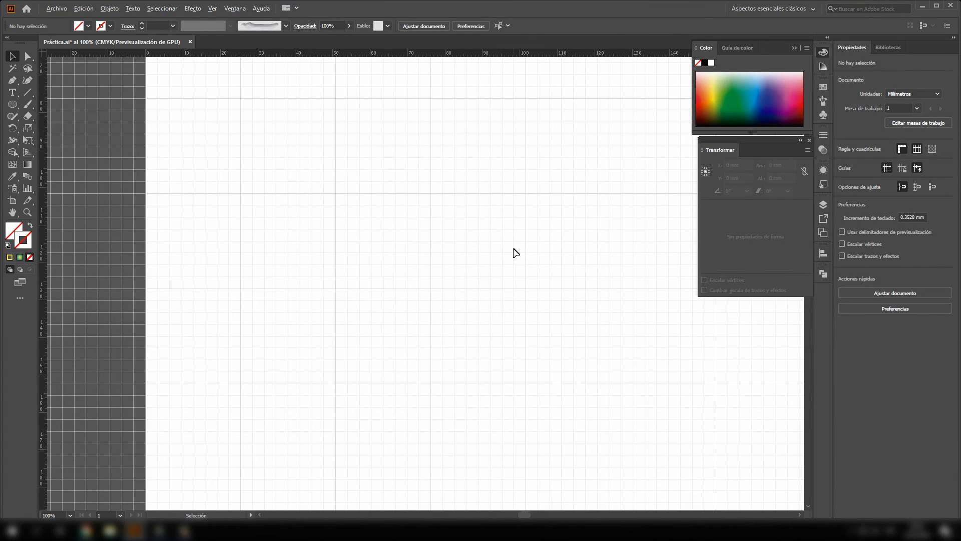
{"action": "scroll", "coordinate": [467, 290], "scroll_direction": "down", "scroll_amount": 3}
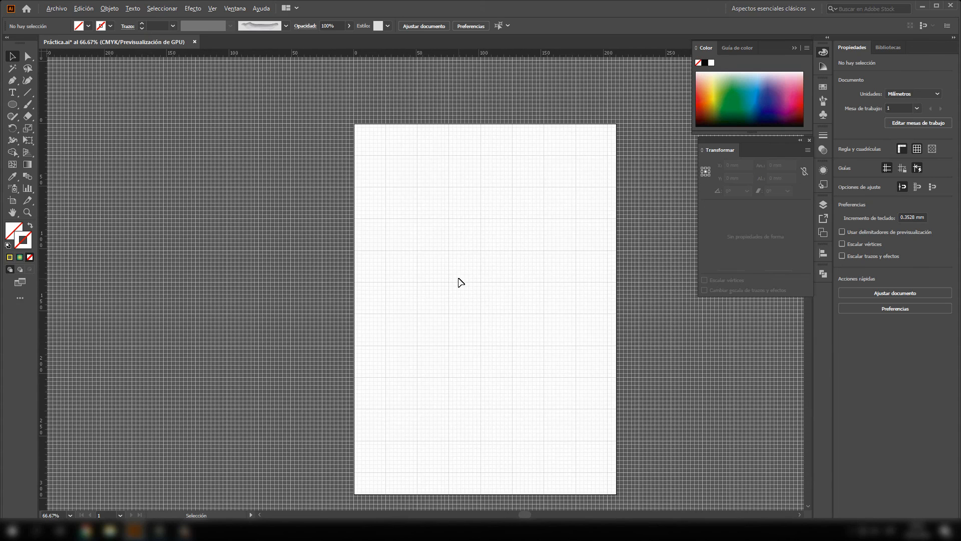
- Set the grid colour to pure blue (RGB 0, 0, 255) in the guides and grid preferences
{"action": "scroll", "coordinate": [457, 279], "scroll_direction": "right", "scroll_amount": 2}
{"action": "left_click", "coordinate": [84, 8]}
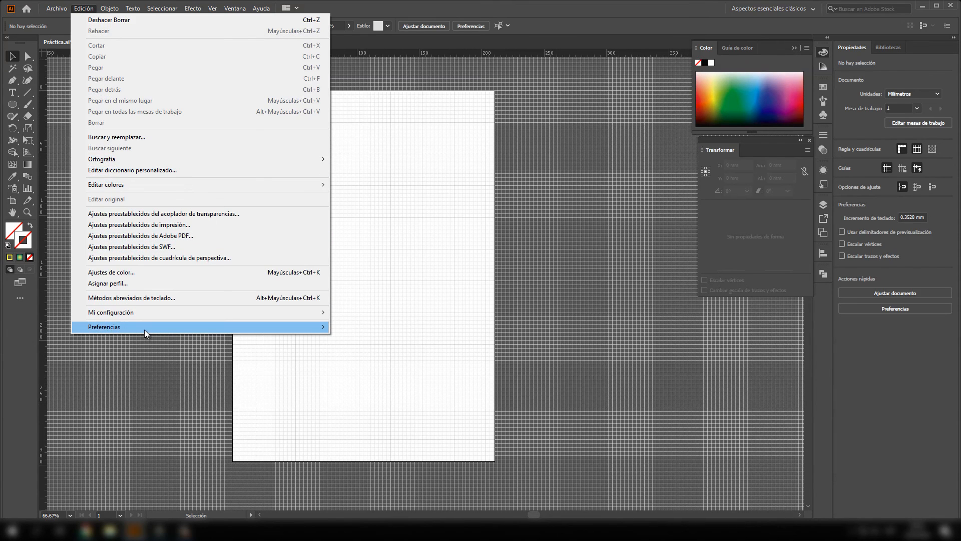
{"action": "mouse_move", "coordinate": [147, 329]}
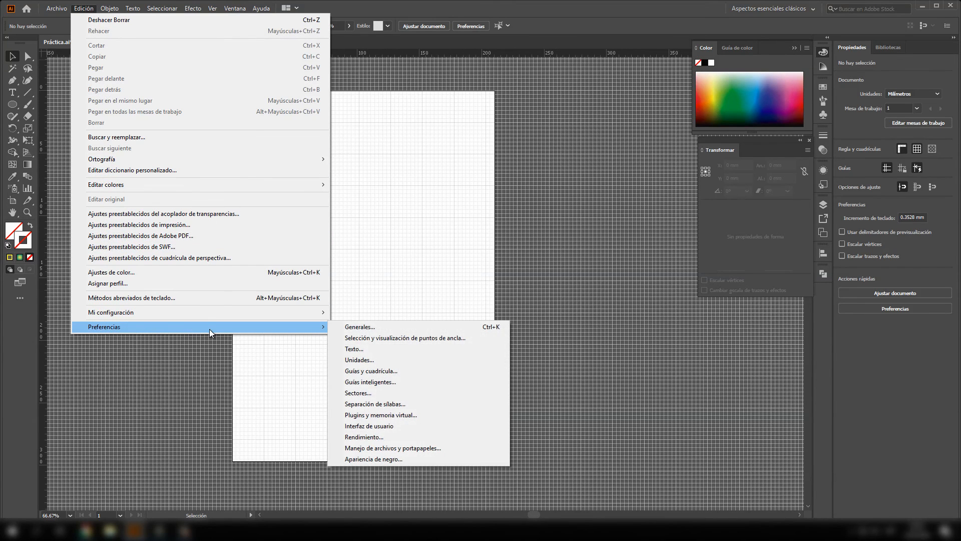
{"action": "left_click", "coordinate": [368, 371]}
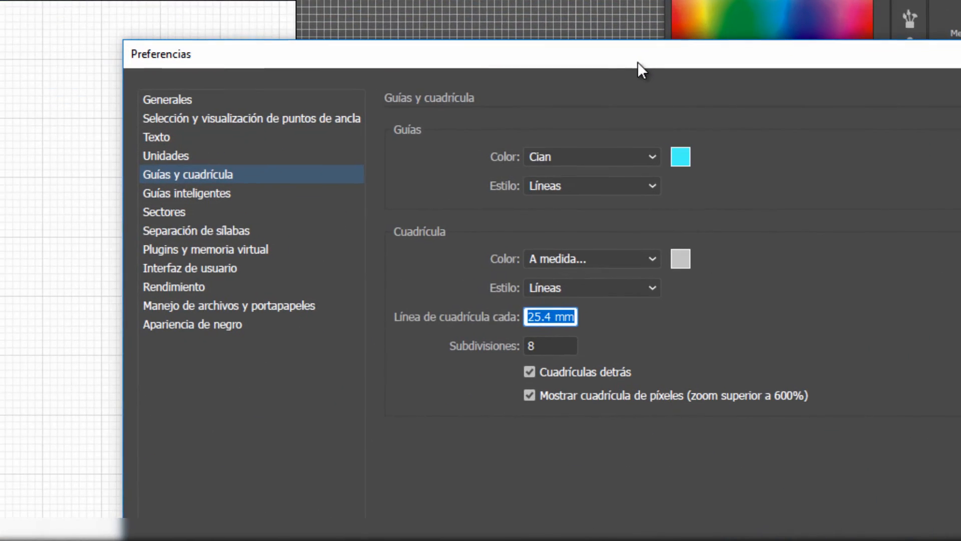
{"action": "left_click", "coordinate": [679, 259]}
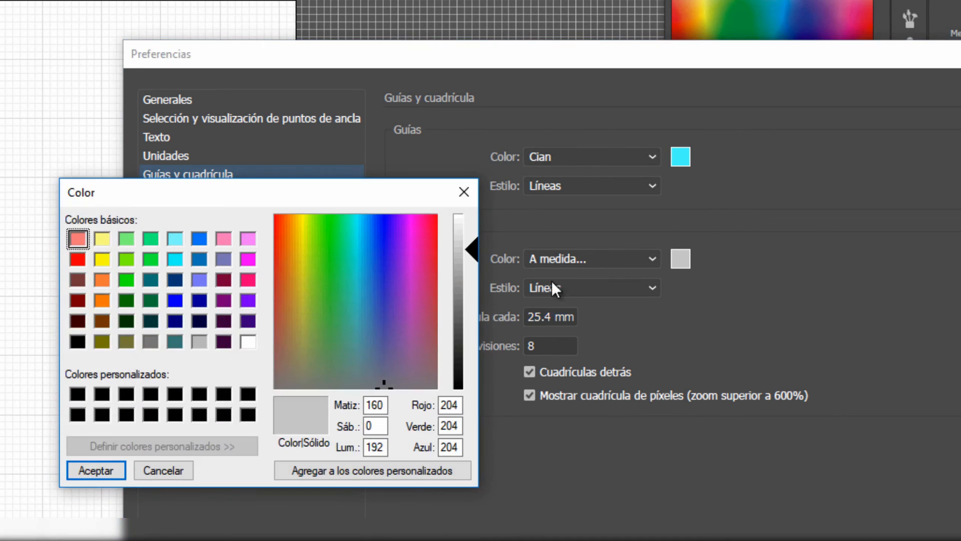
{"action": "left_click", "coordinate": [173, 300]}
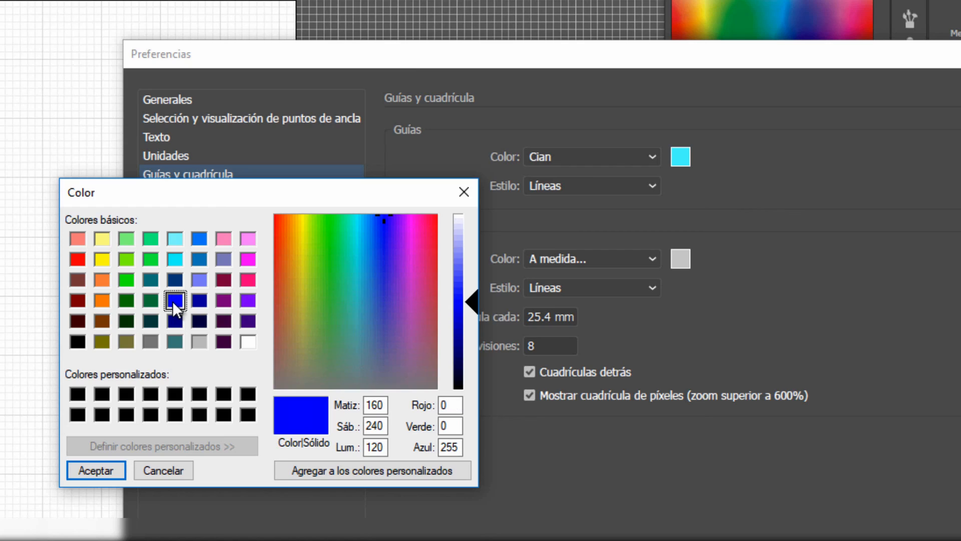
{"action": "left_click", "coordinate": [114, 474]}
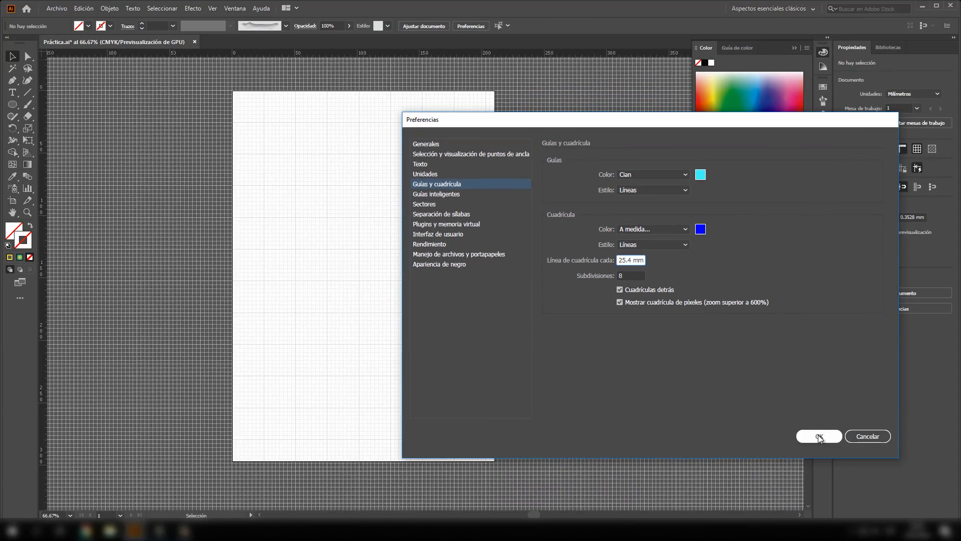
{"action": "left_click", "coordinate": [853, 533]}
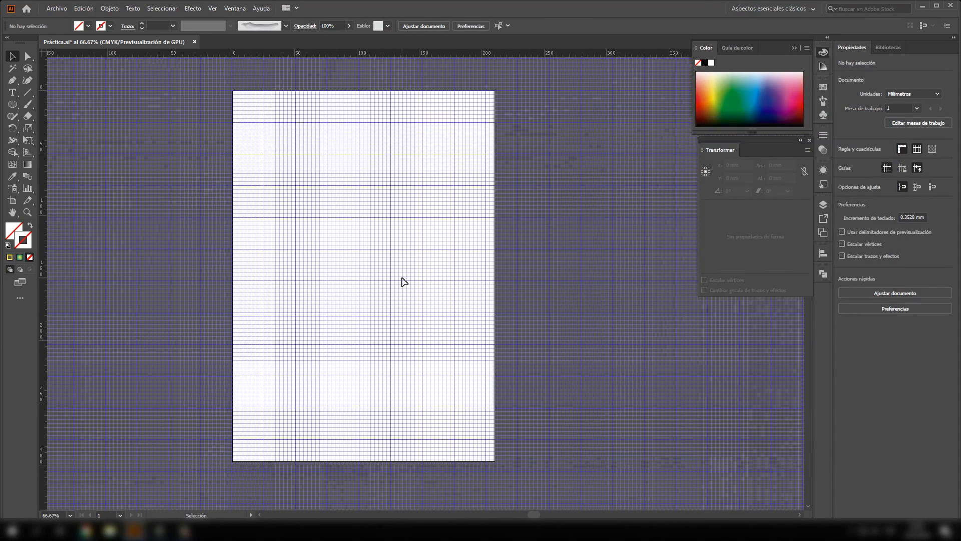
- Turn on snapping to the grid for drawing with the Pen tool
{"action": "scroll", "coordinate": [296, 268], "scroll_direction": "left", "scroll_amount": 4}
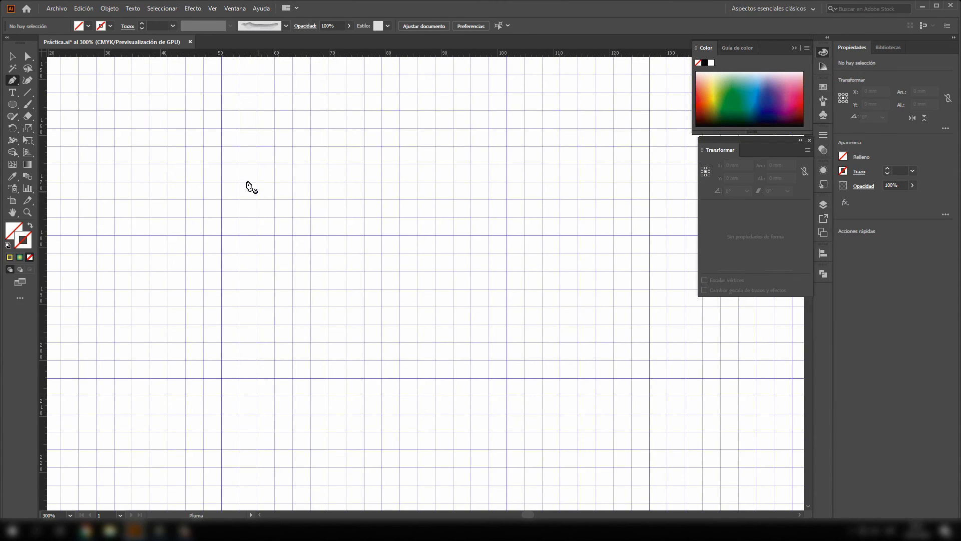
{"action": "left_click", "coordinate": [213, 8]}
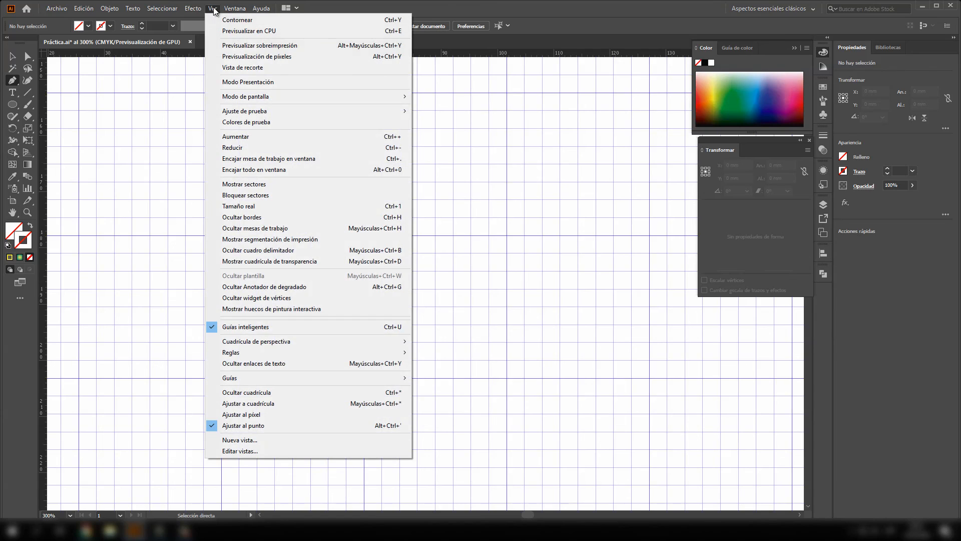
{"action": "left_click", "coordinate": [261, 406]}
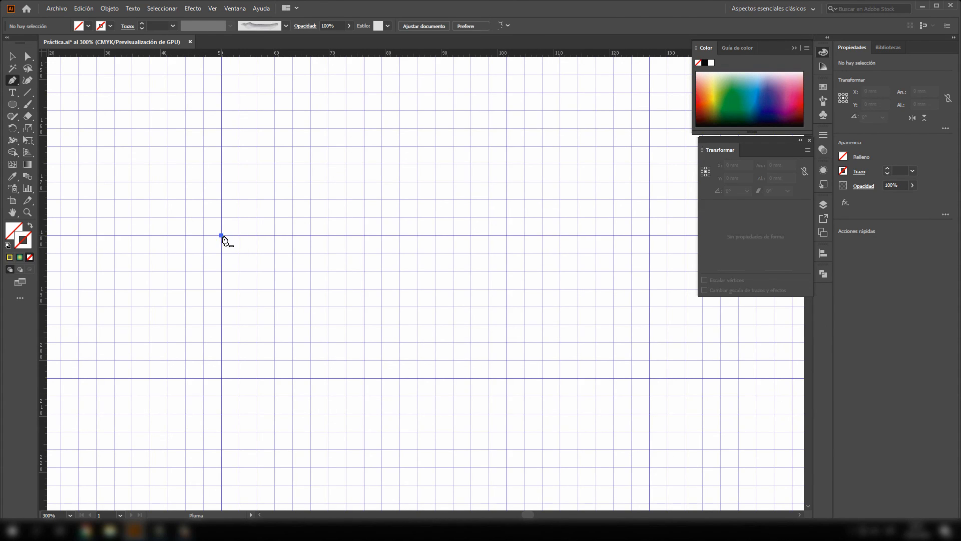
- Draw a closed Pen path on the main grid intersections: a 50.8 mm square with its upper-right corner cut diagonally by 25.4 mm
{"action": "left_click", "coordinate": [221, 235]}
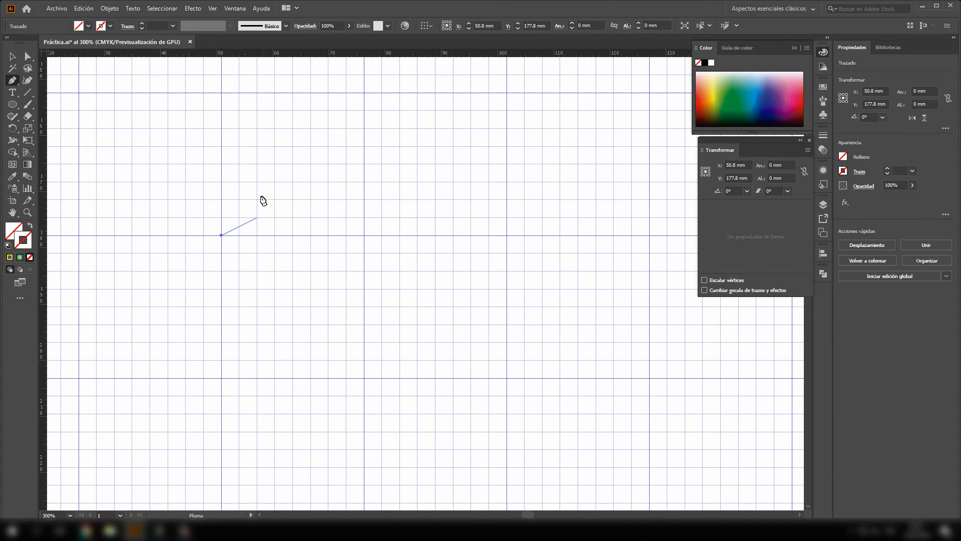
{"action": "left_click", "coordinate": [222, 93]}
{"action": "left_click", "coordinate": [364, 92]}
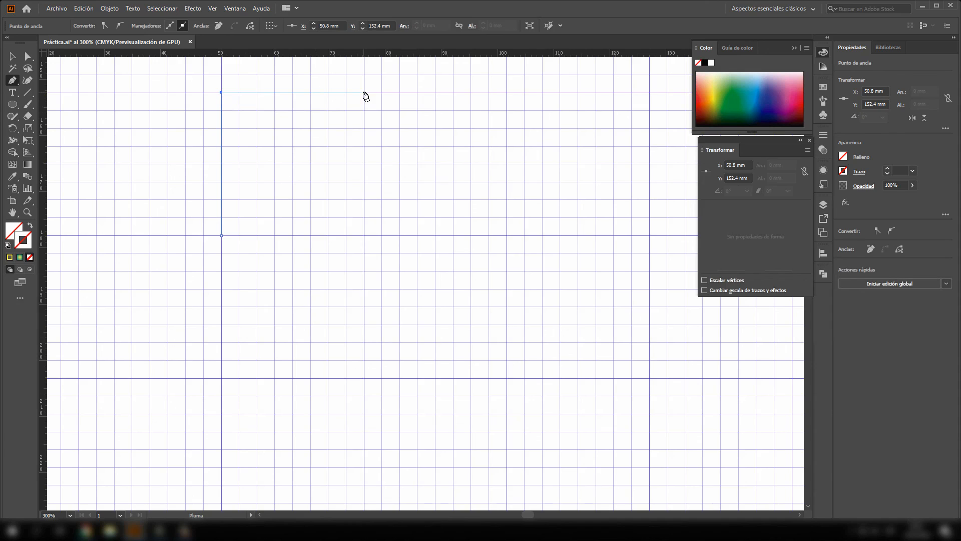
{"action": "left_click", "coordinate": [506, 236]}
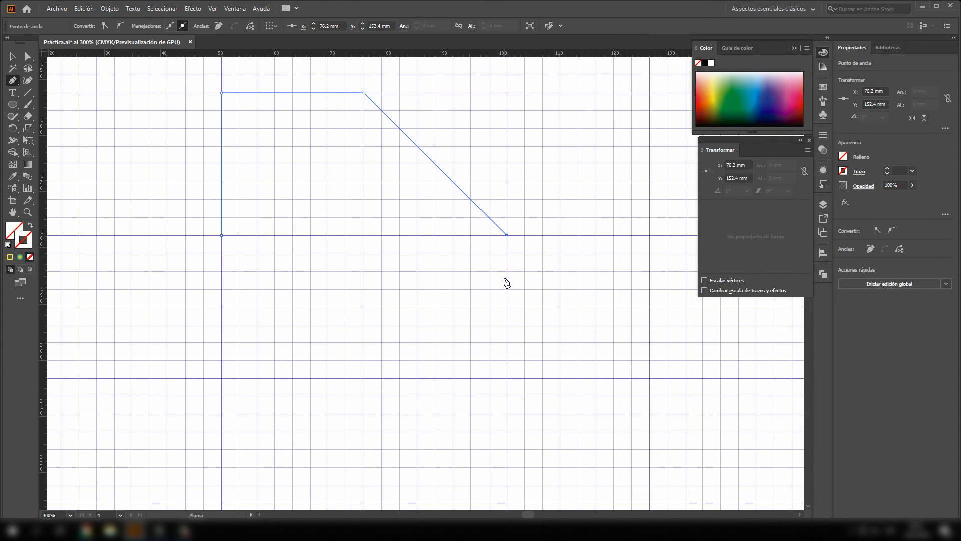
{"action": "left_click", "coordinate": [507, 378]}
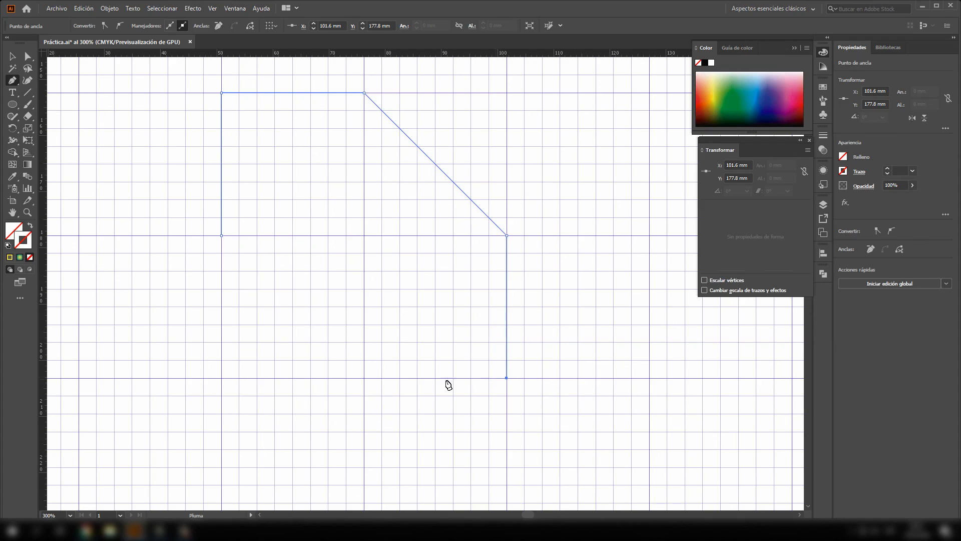
{"action": "left_click", "coordinate": [221, 378]}
{"action": "left_click", "coordinate": [222, 236]}
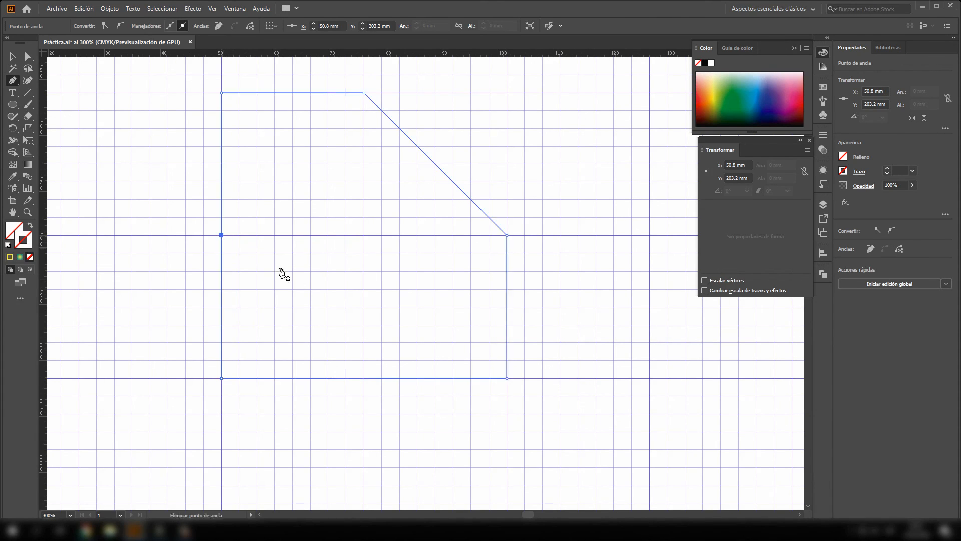
- Give the cut-corner path a solid colour stroke, recolour that stroke blue and deselect the path
{"action": "left_click", "coordinate": [24, 239]}
{"action": "left_click", "coordinate": [10, 258]}
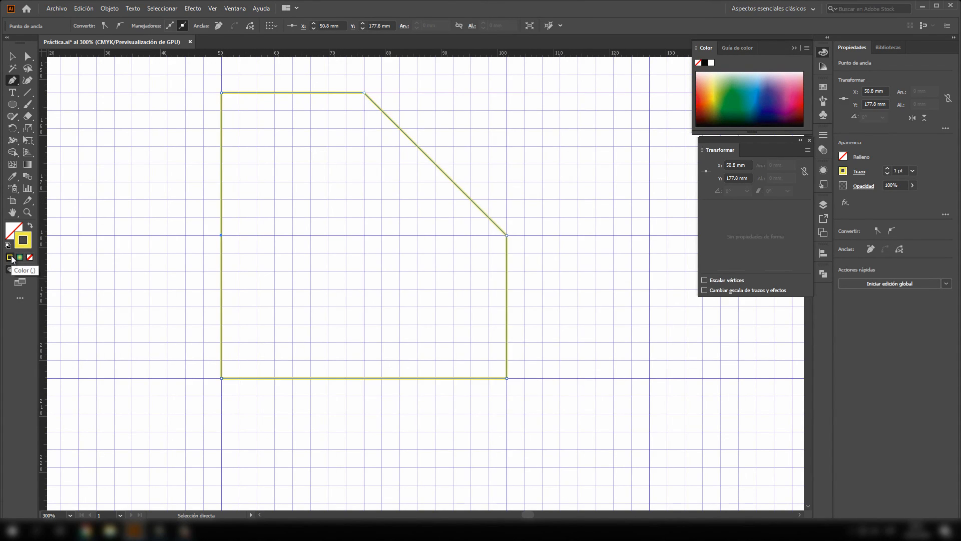
{"action": "left_click", "coordinate": [13, 57]}
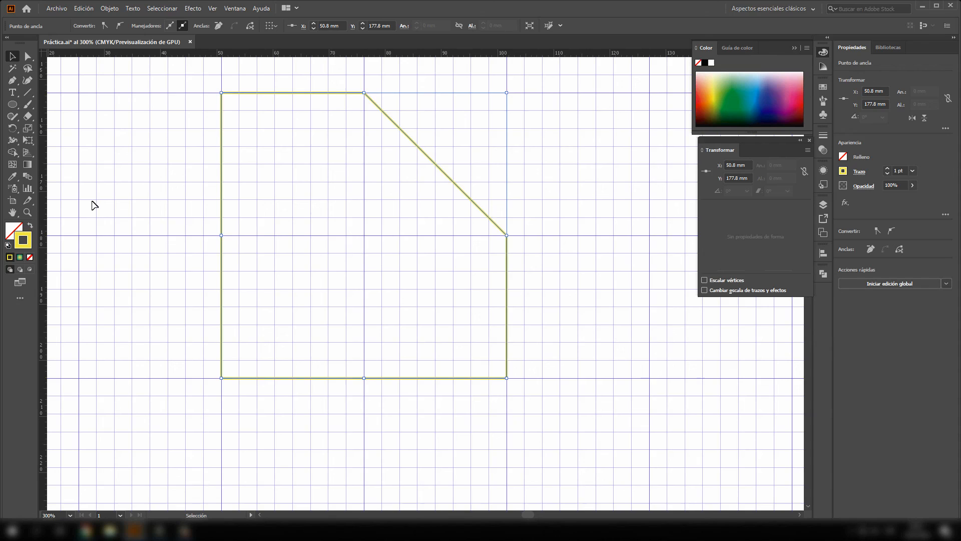
{"action": "left_click", "coordinate": [157, 198]}
{"action": "left_click", "coordinate": [221, 166]}
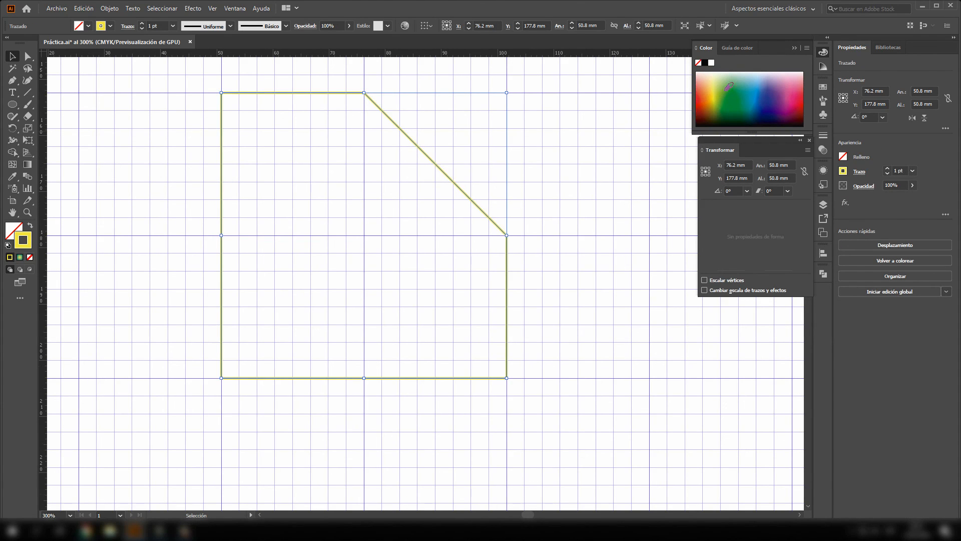
{"action": "left_click", "coordinate": [761, 89]}
{"action": "left_click", "coordinate": [557, 218]}
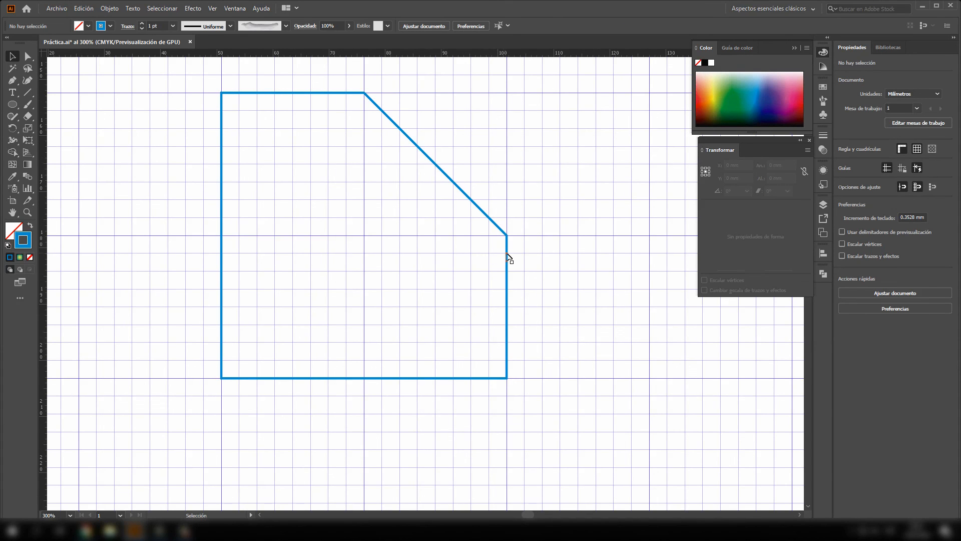
- Delete the blue cut-corner path from the artboard
{"action": "scroll", "coordinate": [507, 254], "scroll_direction": "down", "scroll_amount": 4}
{"action": "scroll", "coordinate": [507, 253], "scroll_direction": "up", "scroll_amount": 2}
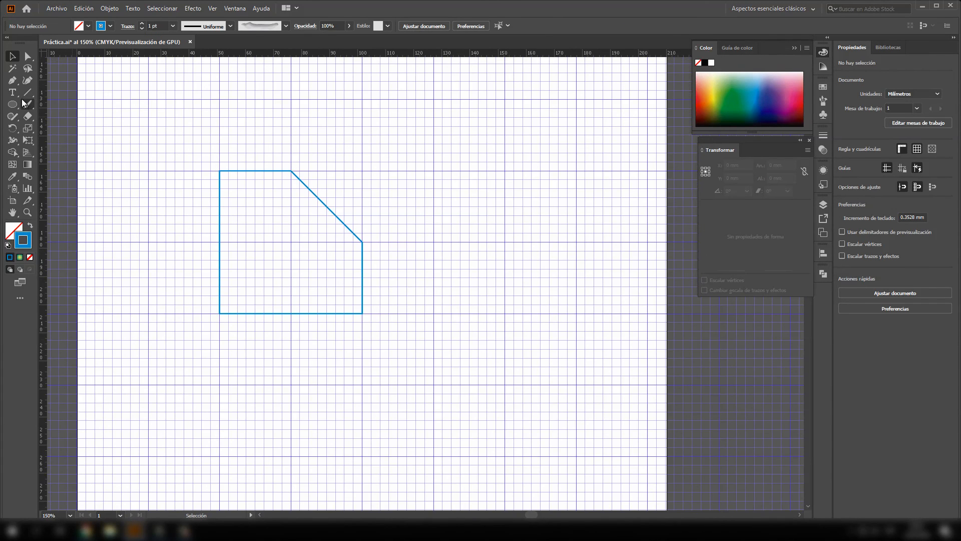
{"action": "left_click", "coordinate": [271, 174]}
{"action": "key", "text": "Delete"}
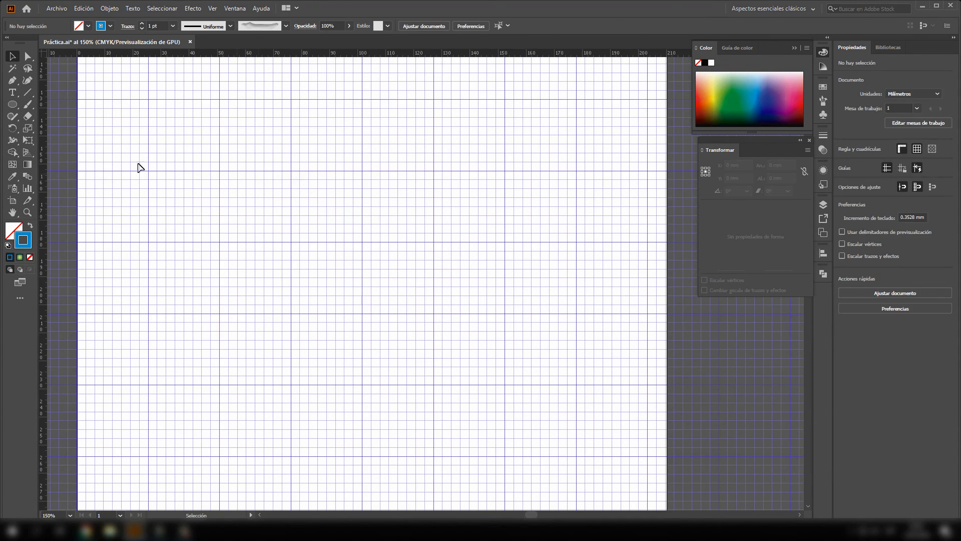
- Add the point text "GV" near the upper middle of the artboard and scale it up to about 100 pt
{"action": "left_click", "coordinate": [18, 95]}
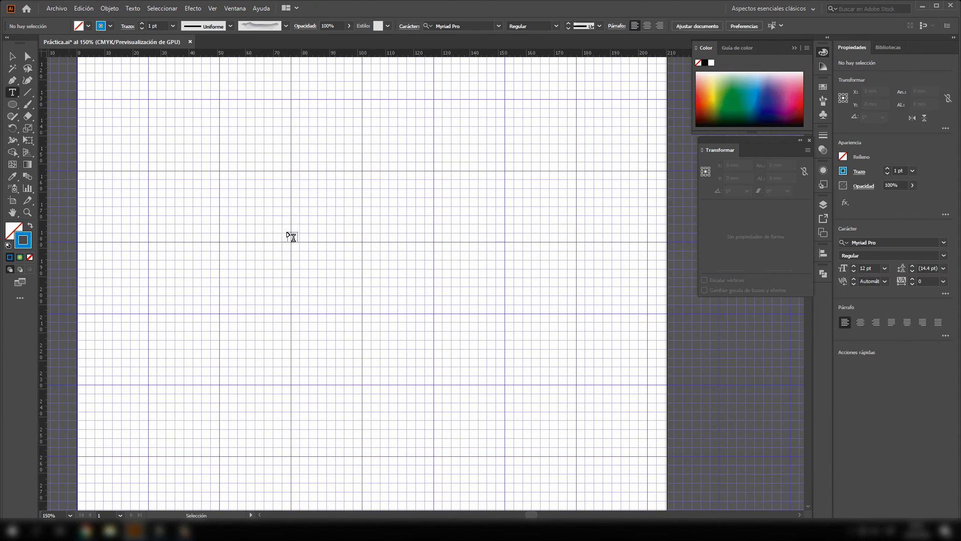
{"action": "left_click", "coordinate": [265, 216]}
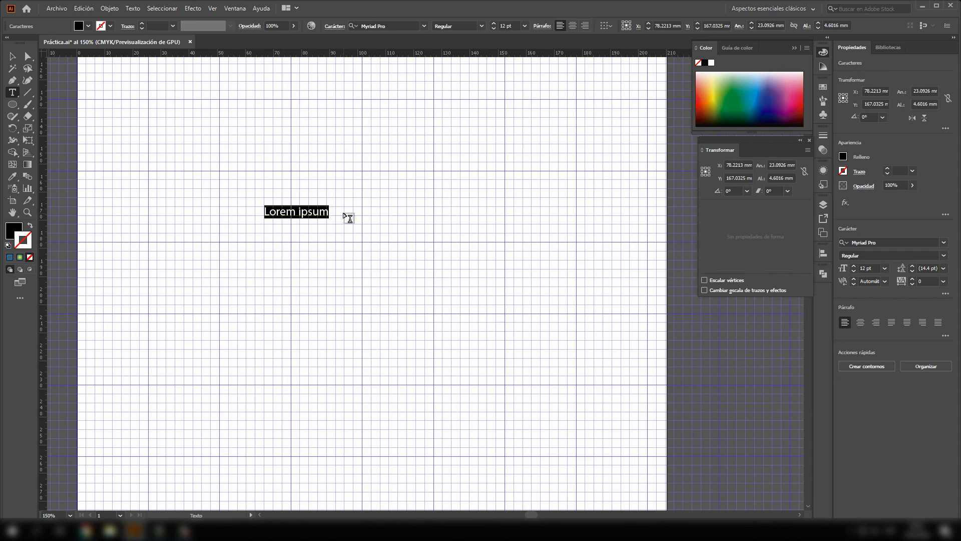
{"action": "type", "text": "GV"}
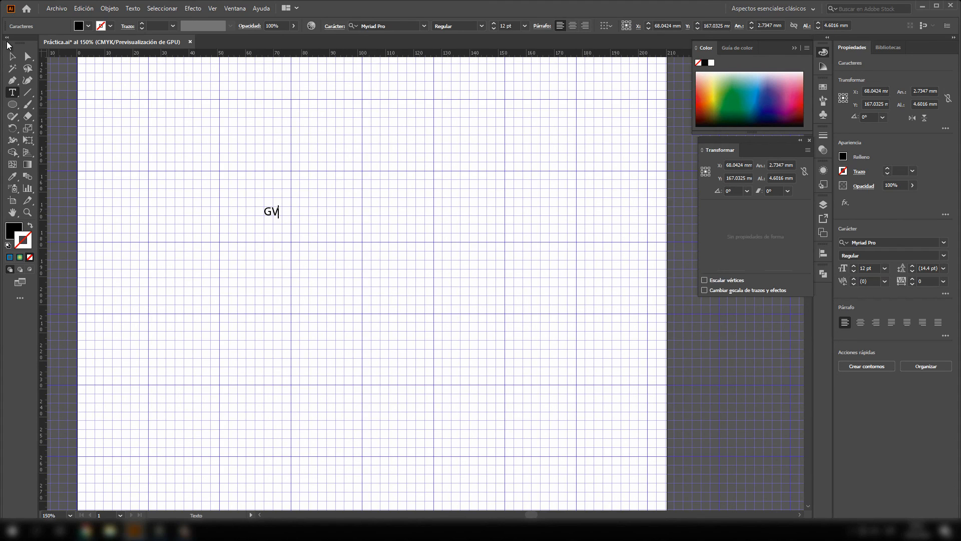
{"action": "left_click", "coordinate": [12, 56]}
{"action": "left_click_drag", "start_coordinate": [281, 218], "coordinate": [496, 315]}
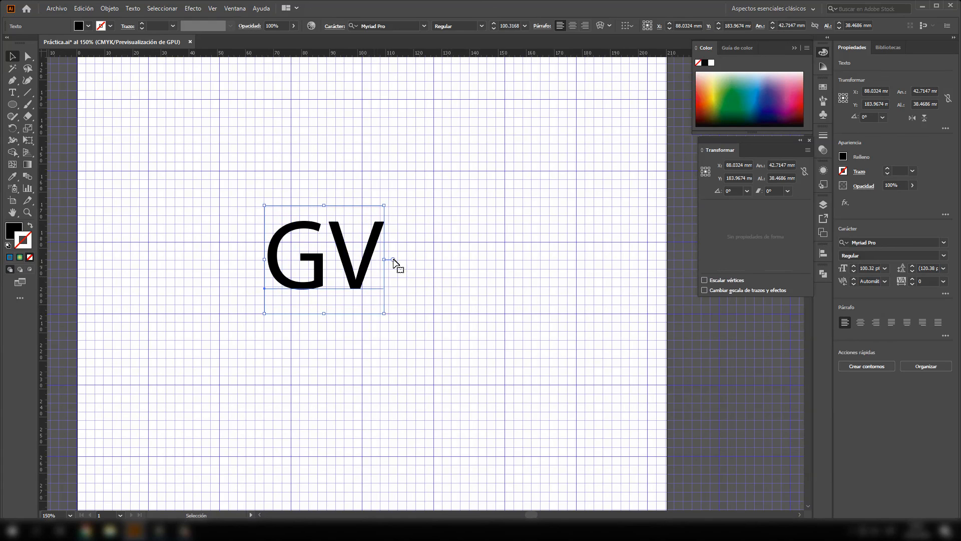
- Review the font family list, the full set of Character options and the Paragraph options for the GV text
{"action": "left_click", "coordinate": [427, 28]}
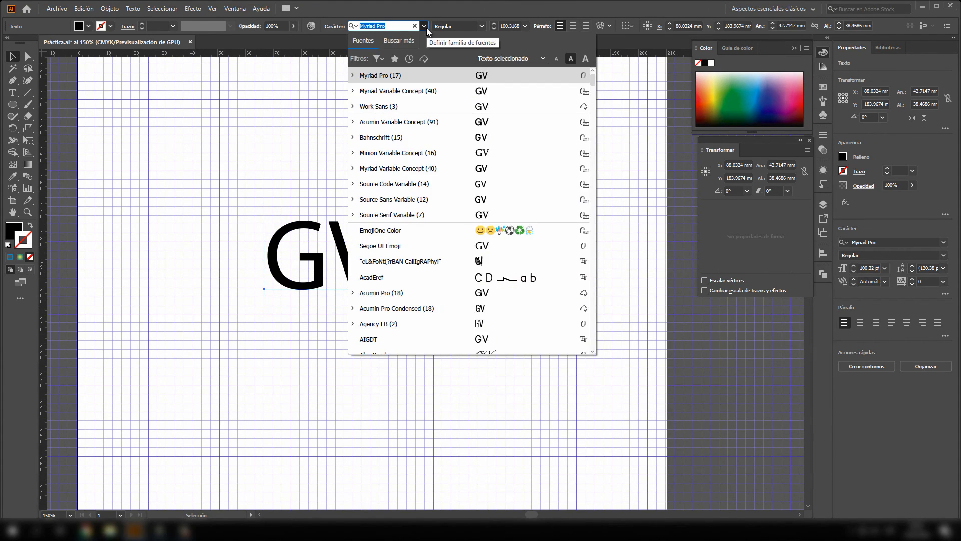
{"action": "left_click", "coordinate": [425, 26]}
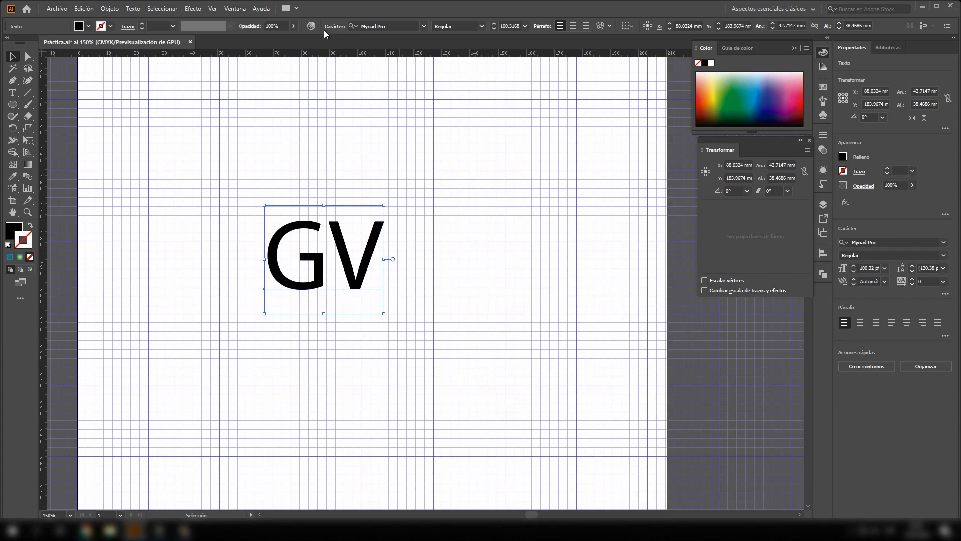
{"action": "left_click", "coordinate": [237, 9]}
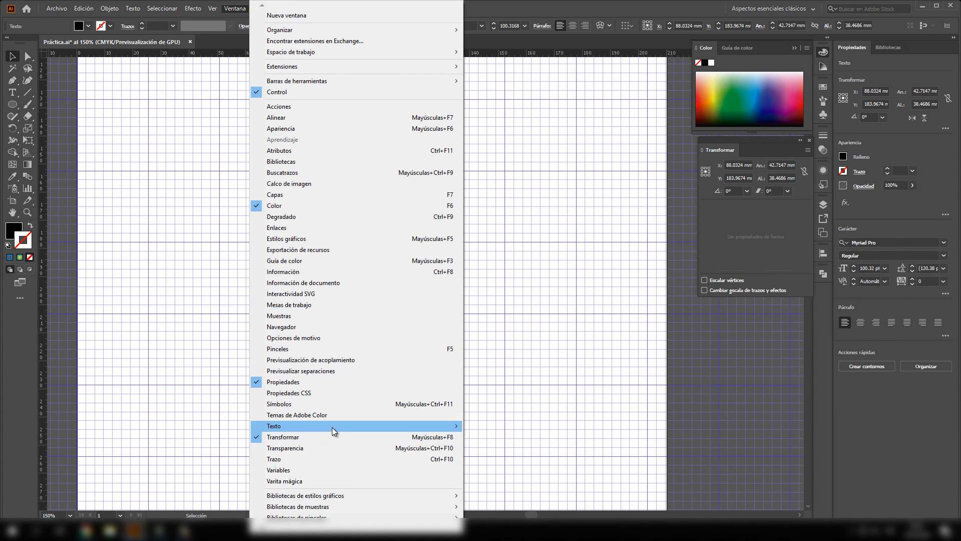
{"action": "mouse_move", "coordinate": [332, 426]}
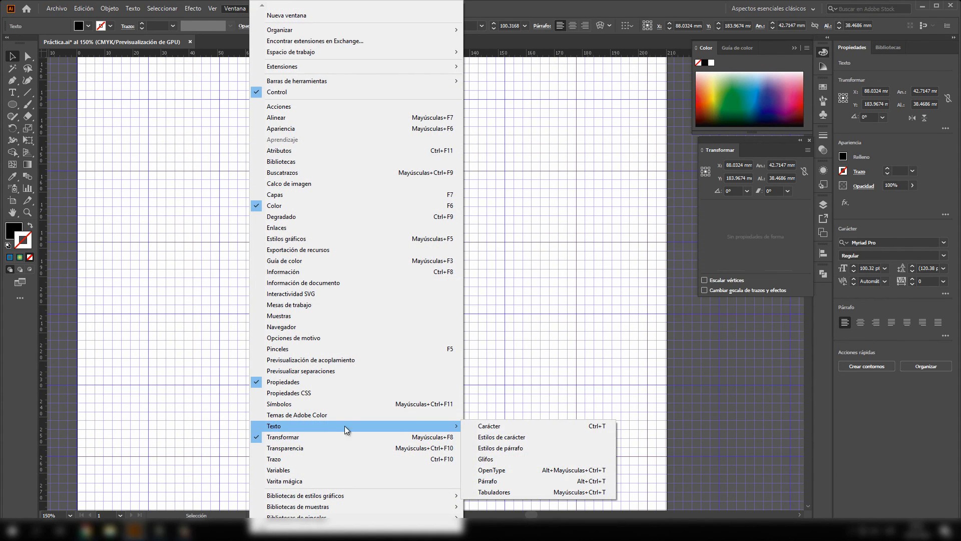
{"action": "left_click", "coordinate": [503, 430]}
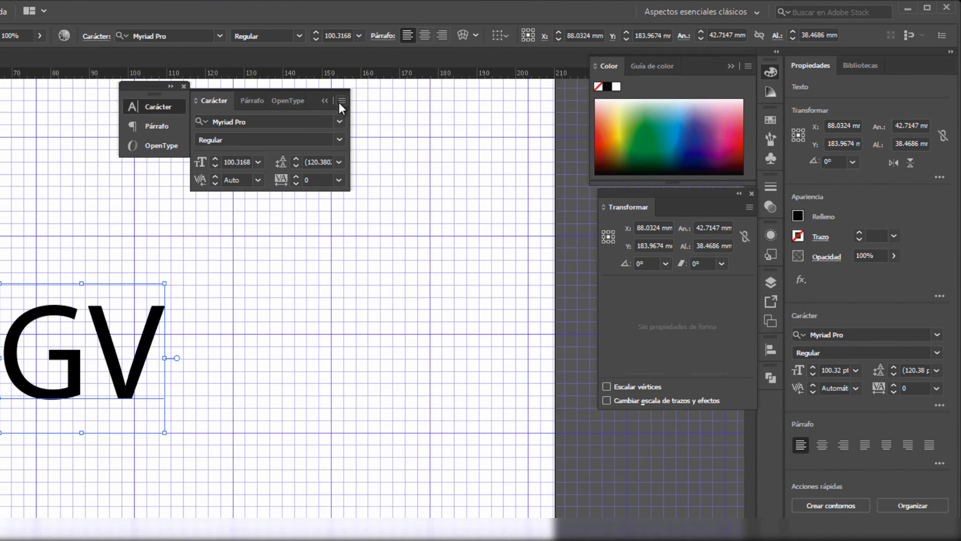
{"action": "left_click", "coordinate": [512, 73]}
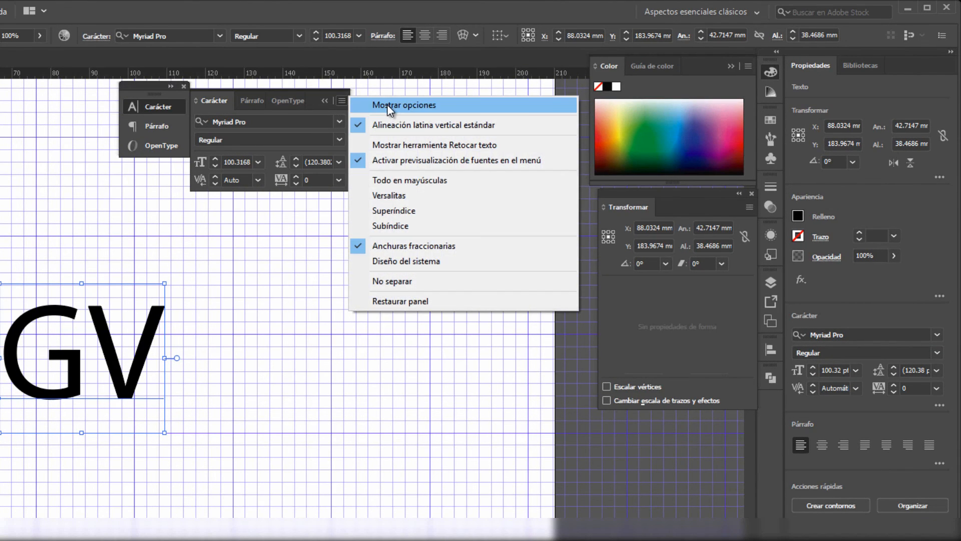
{"action": "left_click", "coordinate": [386, 104]}
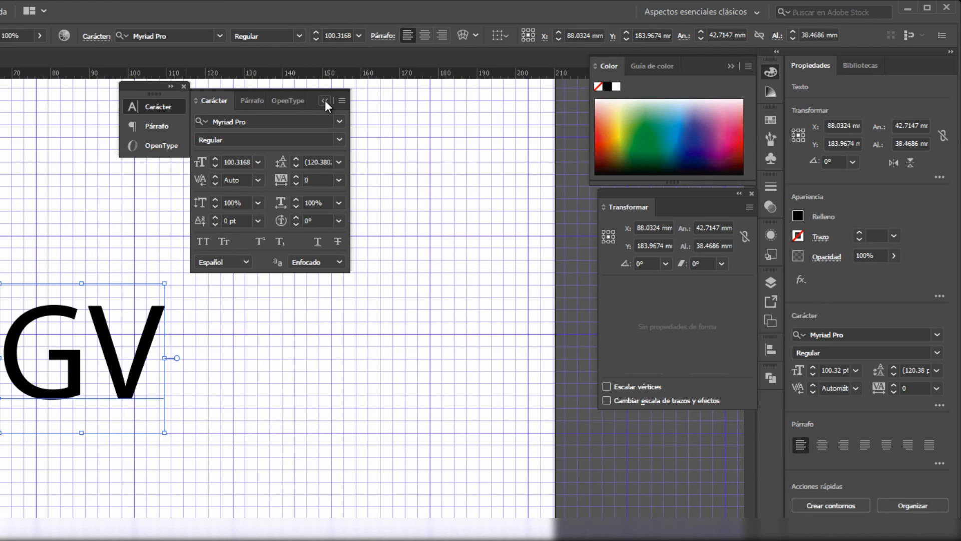
{"action": "left_click", "coordinate": [160, 128]}
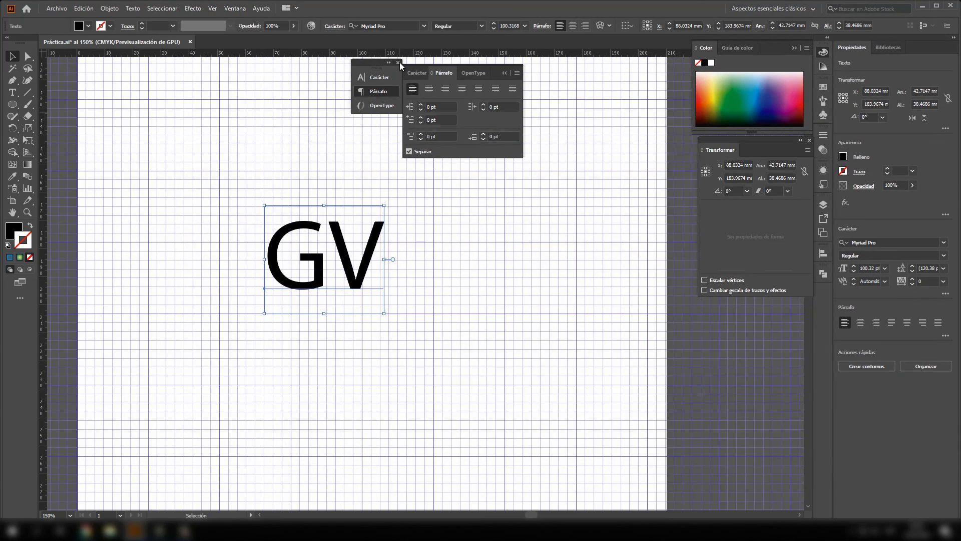
{"action": "left_click", "coordinate": [184, 86]}
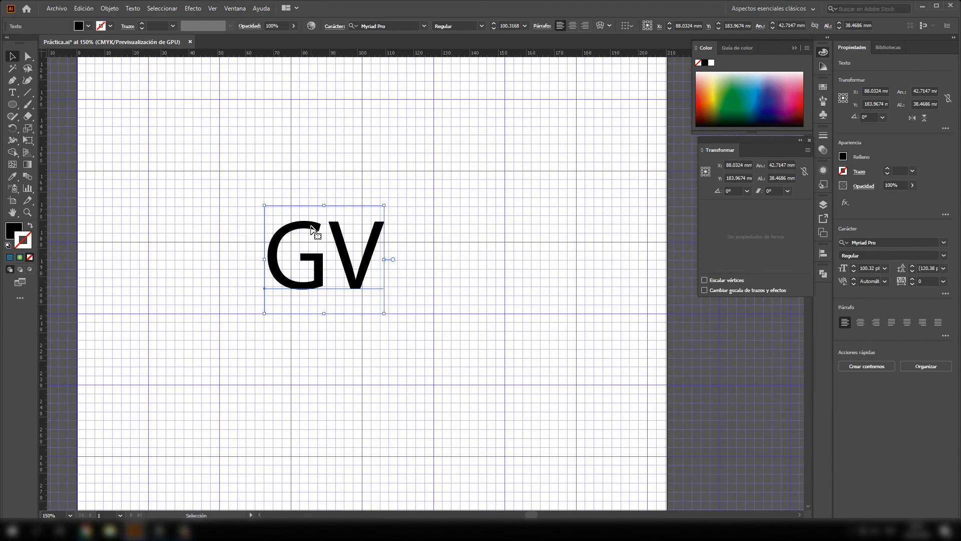
- Move the GV text slightly up and to the right and convert it to outlines
{"action": "left_click_drag", "start_coordinate": [300, 233], "coordinate": [309, 196]}
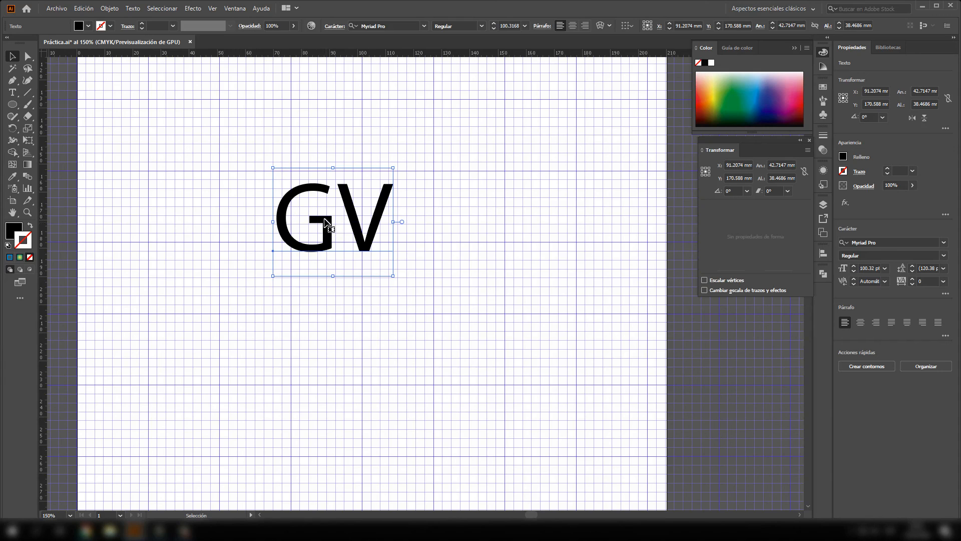
{"action": "right_click", "coordinate": [325, 193]}
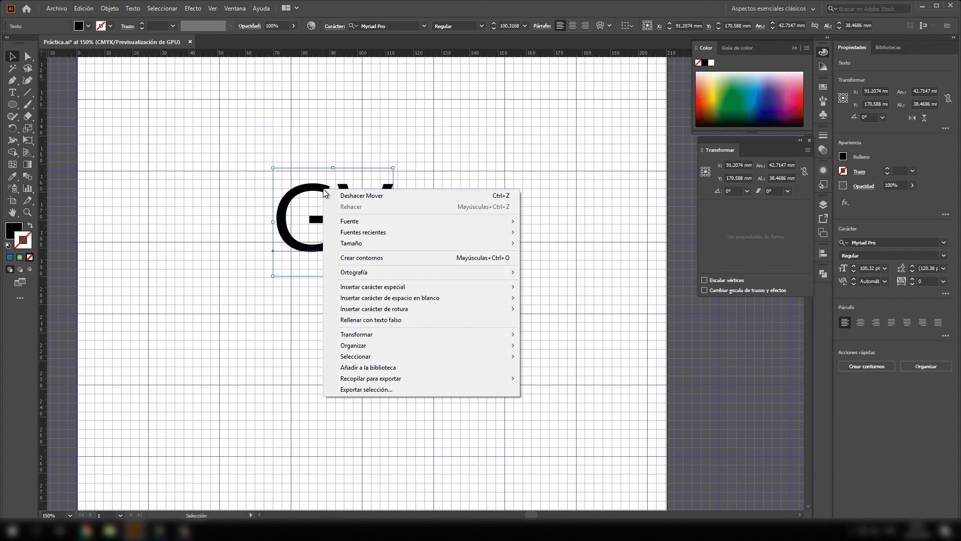
{"action": "left_click", "coordinate": [362, 257]}
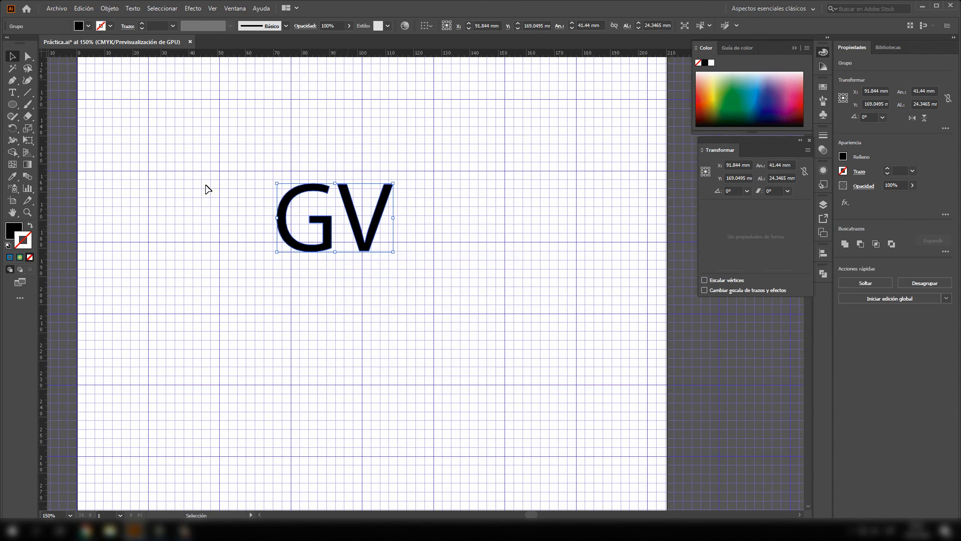
- Try to reshape the outlined G by moving an anchor point at its upper end, and undo the change
{"action": "left_click", "coordinate": [29, 57]}
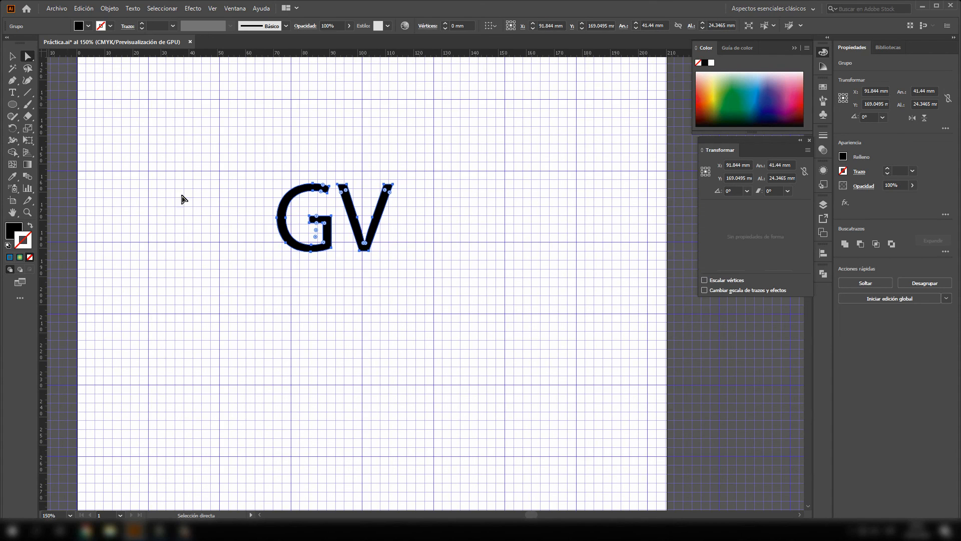
{"action": "mouse_move", "coordinate": [328, 196]}
{"action": "left_mouse_down"}
{"action": "mouse_move", "coordinate": [327, 184]}
{"action": "mouse_move", "coordinate": [339, 202]}
{"action": "left_mouse_up"}
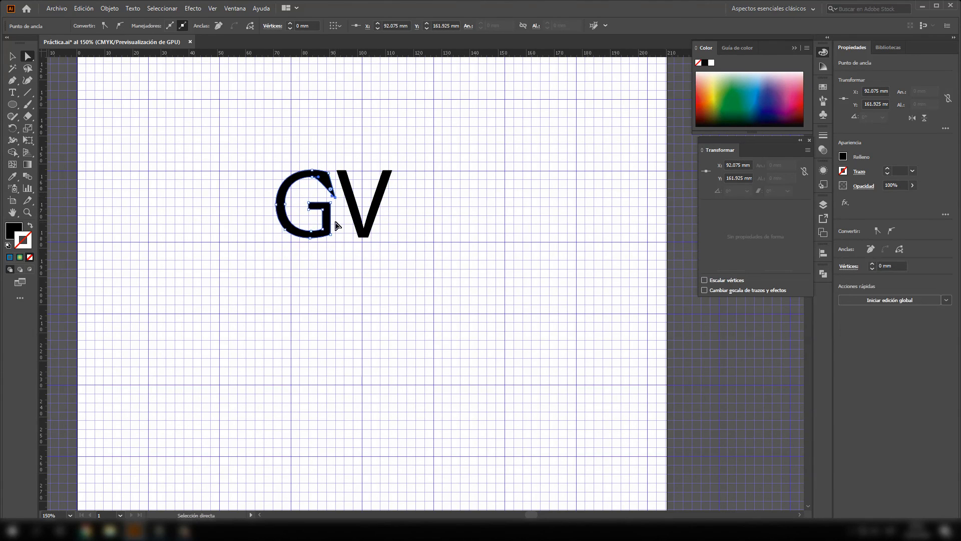
{"action": "key", "text": "ctrl+z"}
{"action": "key", "text": "v"}
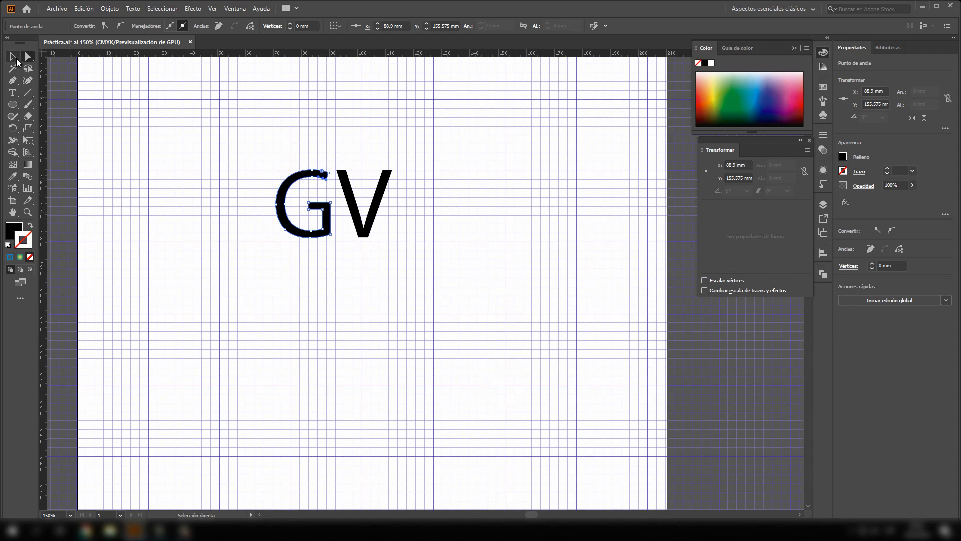
- Ungroup the outlined G and V so each letter can be edited separately
{"action": "left_click", "coordinate": [363, 206]}
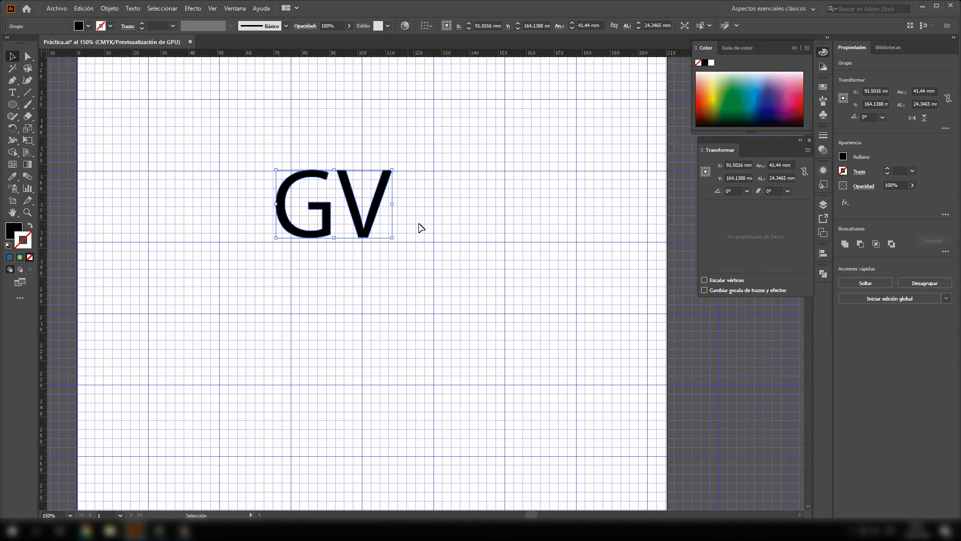
{"action": "left_click", "coordinate": [421, 228]}
{"action": "left_click", "coordinate": [376, 216]}
{"action": "right_click", "coordinate": [375, 216]}
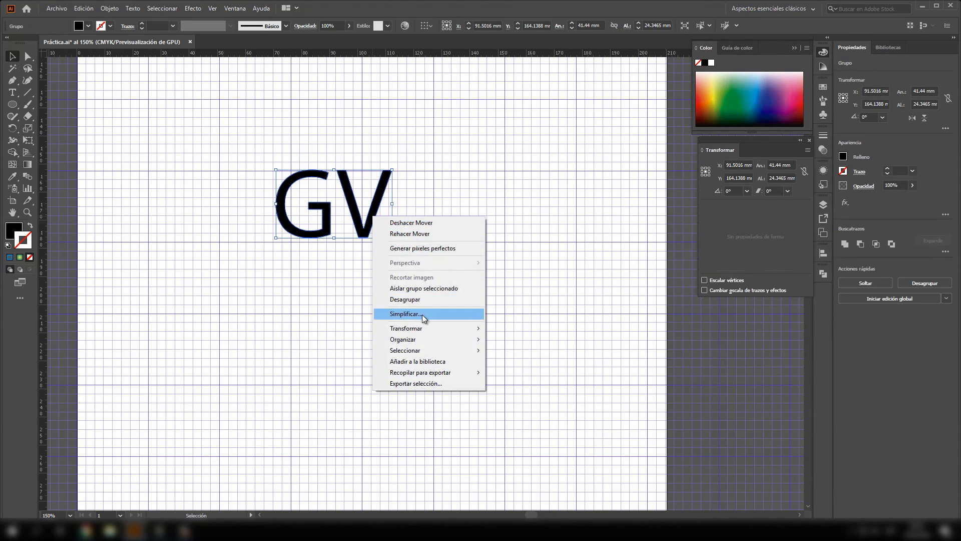
{"action": "left_click", "coordinate": [415, 300]}
{"action": "left_click", "coordinate": [399, 269]}
- Enlarge the V to about 54 × 65 mm and place it around the smaller G
{"action": "left_click_drag", "start_coordinate": [370, 232], "coordinate": [382, 334]}
{"action": "left_click_drag", "start_coordinate": [401, 271], "coordinate": [497, 157]}
{"action": "left_click_drag", "start_coordinate": [386, 253], "coordinate": [269, 242]}
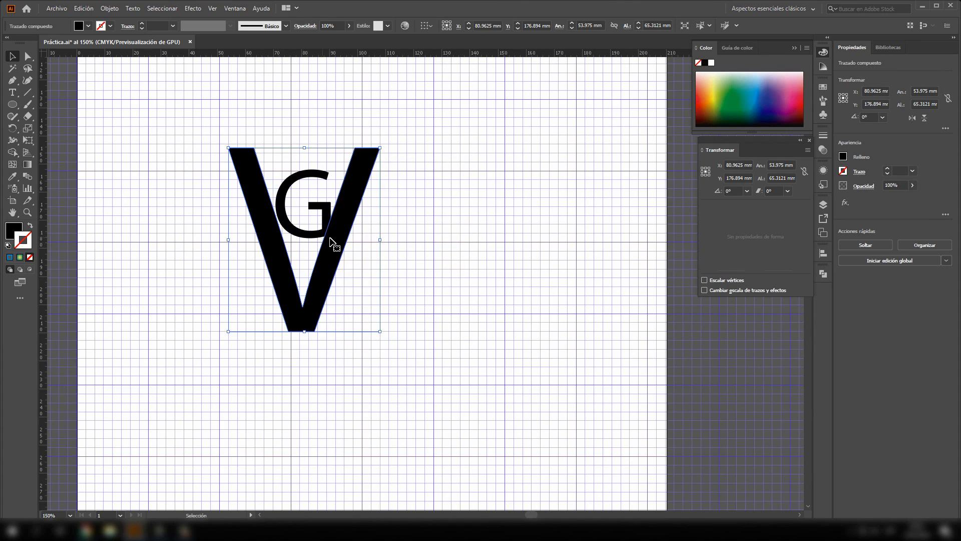
- Reposition the V along the grid up and to the left, to about X 65 mm, Y 167 mm
{"action": "mouse_move", "coordinate": [330, 239]}
{"action": "left_mouse_down"}
{"action": "mouse_move", "coordinate": [343, 223]}
{"action": "mouse_move", "coordinate": [325, 222]}
{"action": "left_mouse_up"}
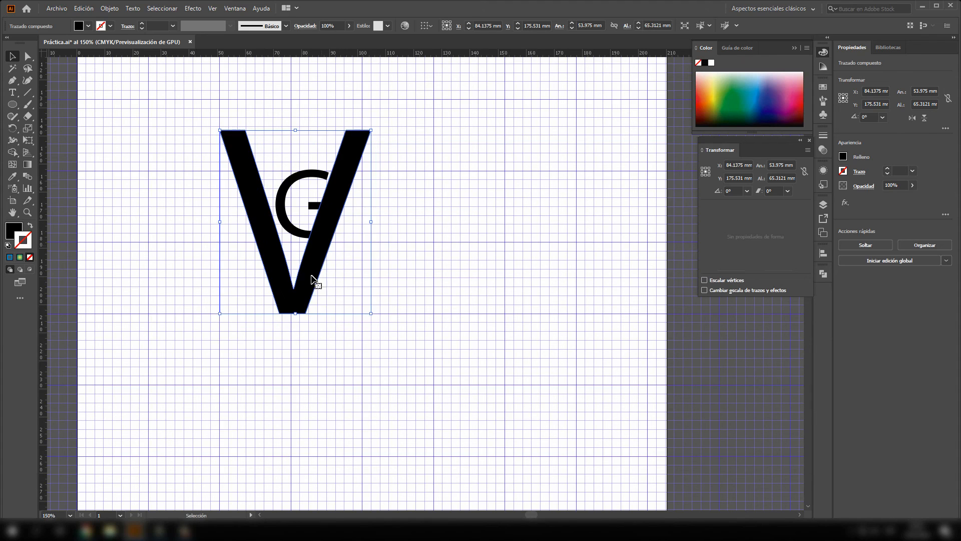
{"action": "scroll", "coordinate": [316, 285], "scroll_direction": "left", "scroll_amount": 3}
{"action": "scroll", "coordinate": [321, 299], "scroll_direction": "up", "scroll_amount": 4}
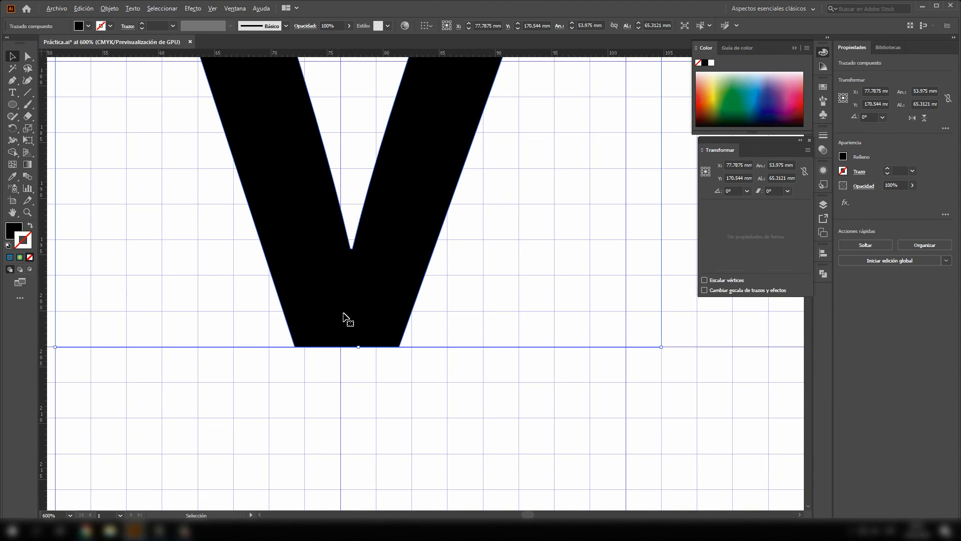
{"action": "left_click_drag", "start_coordinate": [386, 313], "coordinate": [337, 315]}
{"action": "left_click_drag", "start_coordinate": [371, 315], "coordinate": [321, 315]}
{"action": "key", "text": "ctrl+minus"}
{"action": "key", "text": "ctrl+minus"}
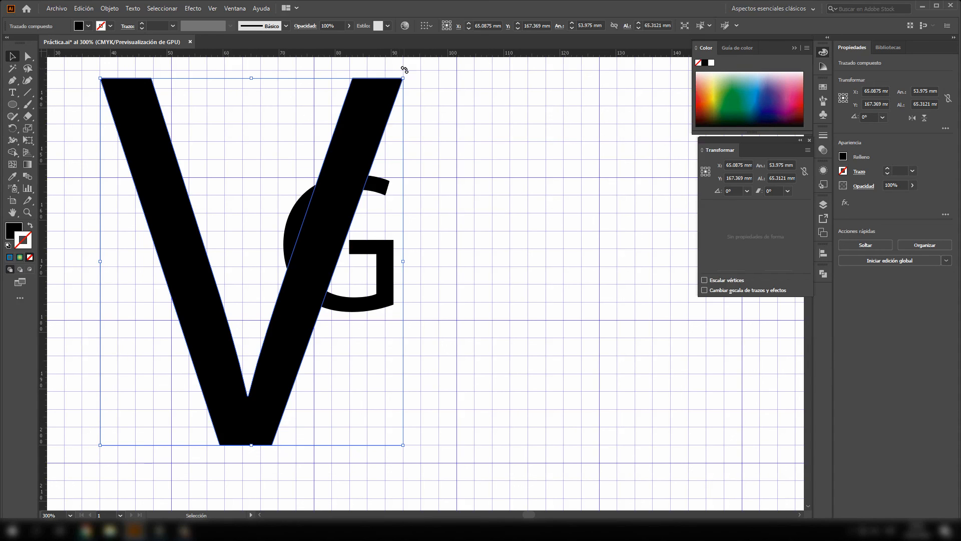
- Enlarge the G to about 22 × 28 mm, place it between the arms of the V and deselect it
{"action": "left_click", "coordinate": [446, 322]}
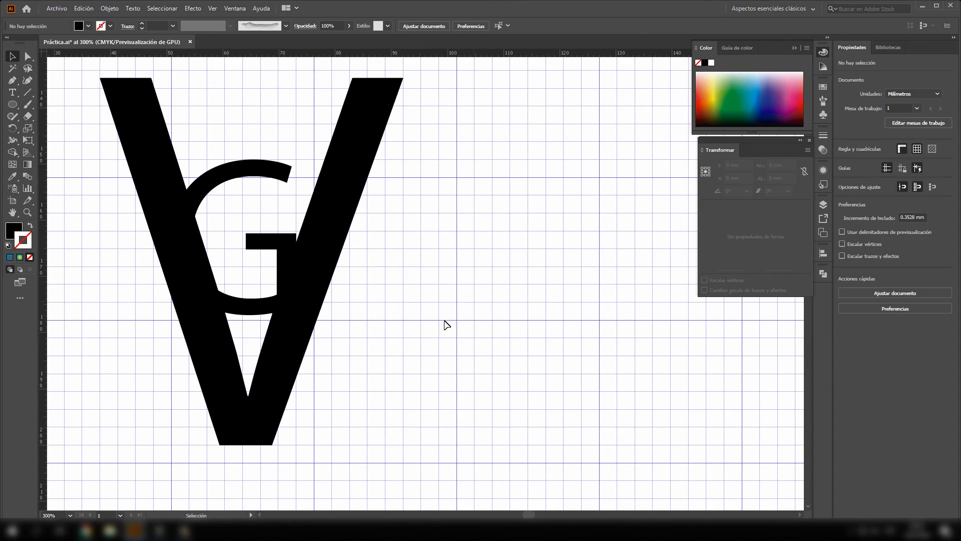
{"action": "left_click", "coordinate": [291, 248]}
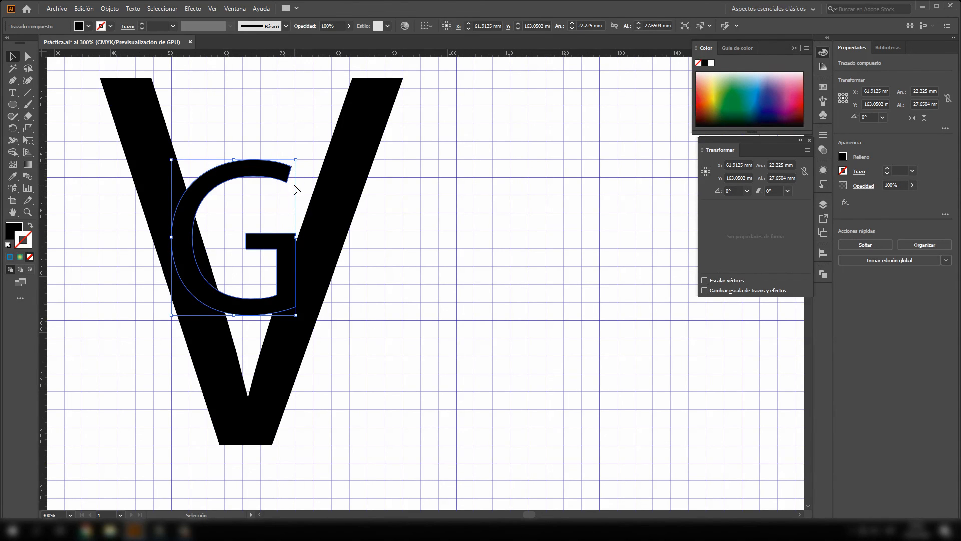
{"action": "left_click", "coordinate": [246, 100]}
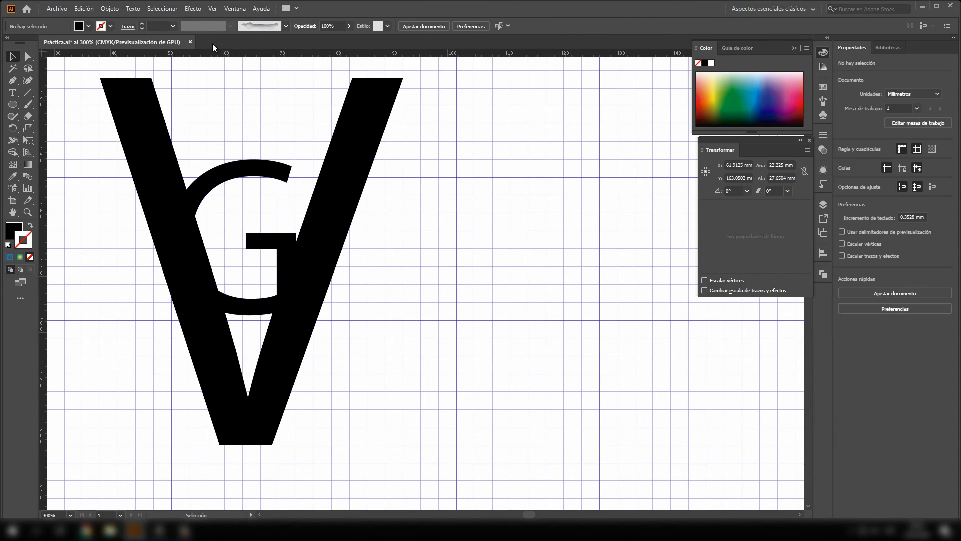
- Turn off snapping to the grid and freely enlarge the G to about 26 × 33 mm, nested higher inside the V
{"action": "left_click", "coordinate": [211, 9]}
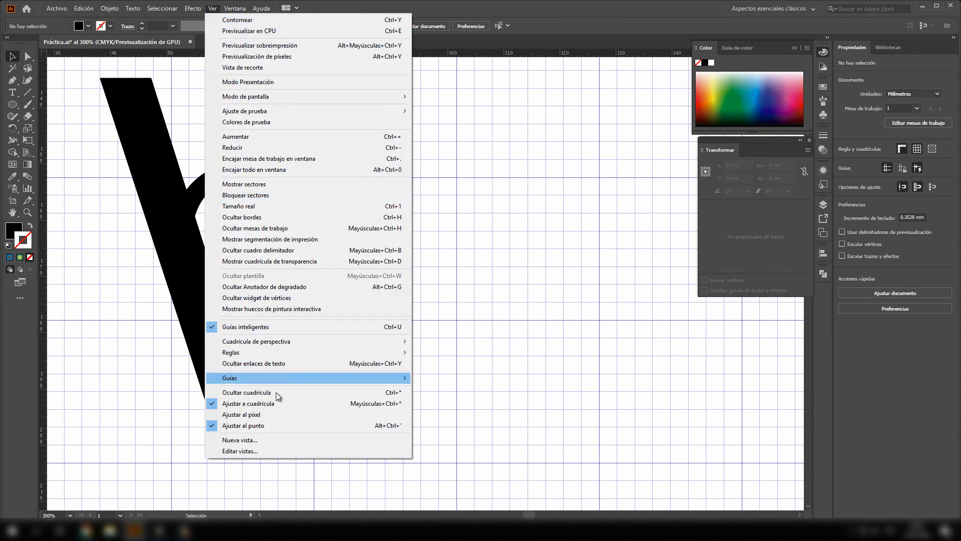
{"action": "left_click", "coordinate": [242, 409]}
{"action": "left_click", "coordinate": [287, 176]}
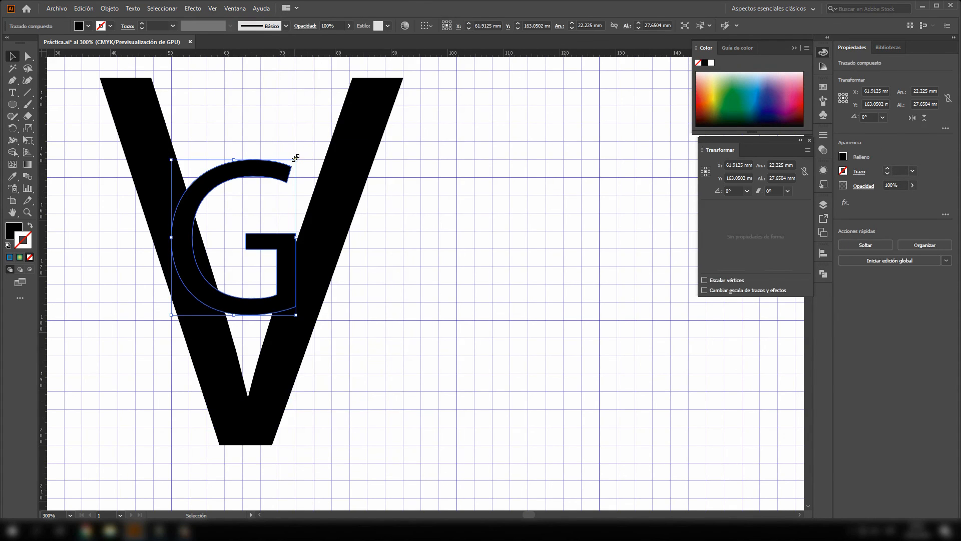
{"action": "left_click_drag", "start_coordinate": [300, 156], "coordinate": [294, 134]}
{"action": "left_click", "coordinate": [447, 170]}
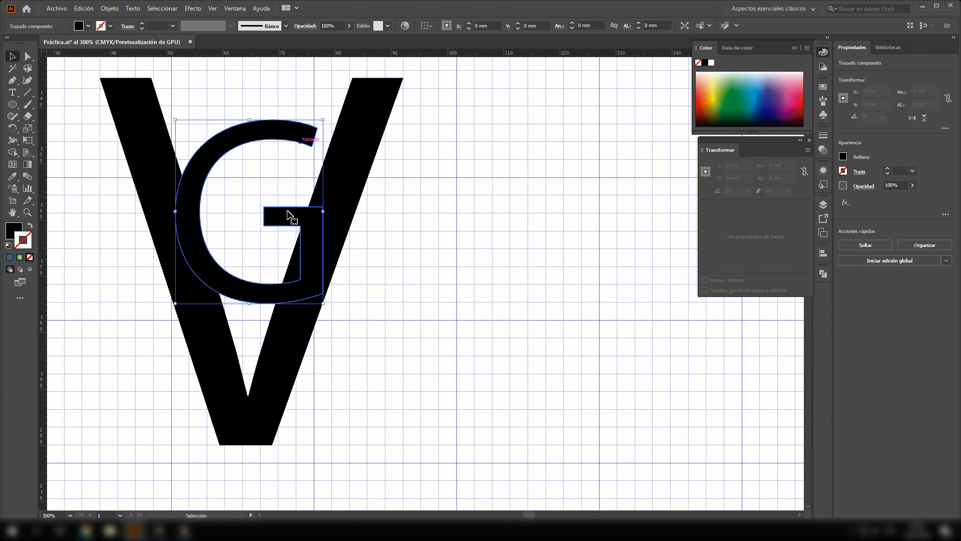
{"action": "left_click_drag", "start_coordinate": [287, 223], "coordinate": [287, 230]}
{"action": "left_click", "coordinate": [423, 222]}
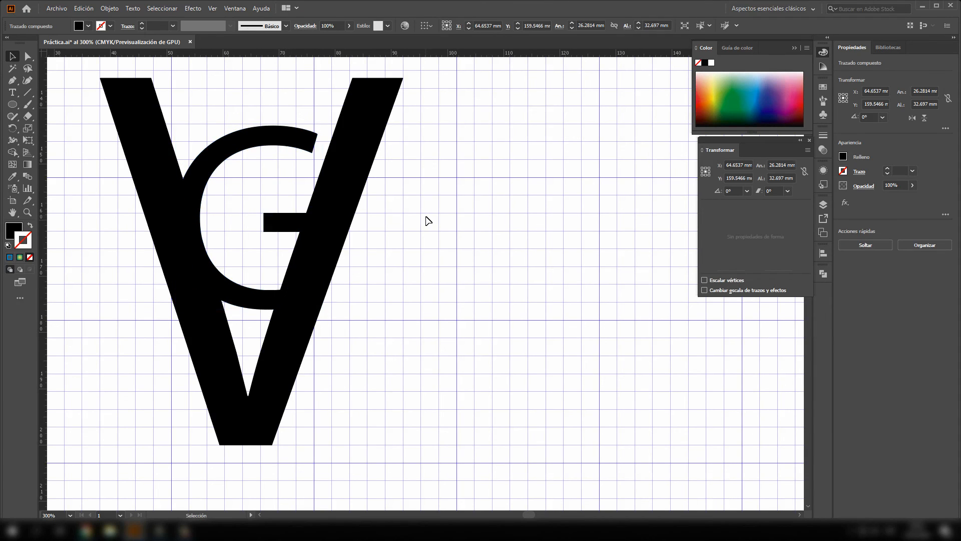
- Move the overlapping G and V together slightly to the right on the artboard and deselect them
{"action": "scroll", "coordinate": [365, 232], "scroll_direction": "right", "scroll_amount": 2}
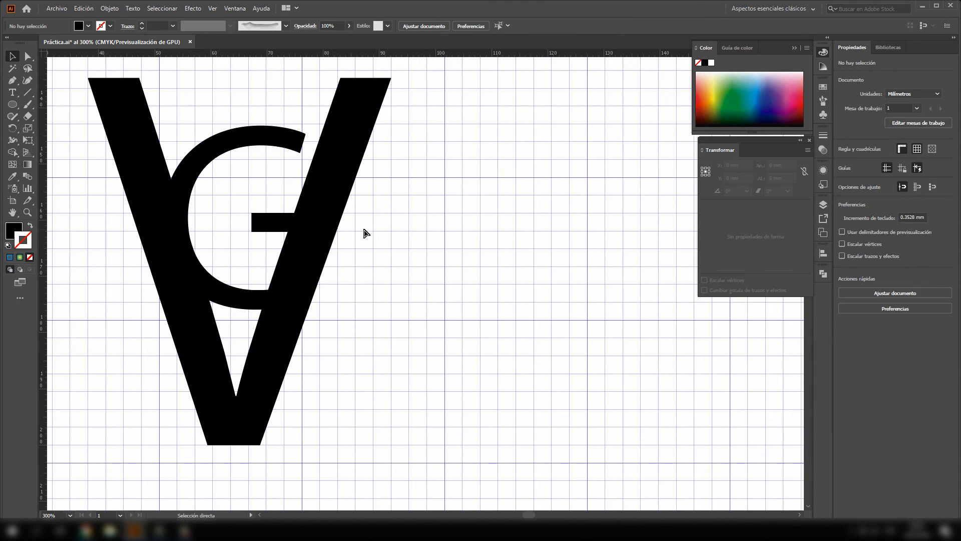
{"action": "scroll", "coordinate": [365, 233], "scroll_direction": "down", "scroll_amount": 2}
{"action": "key", "text": "ctrl+1"}
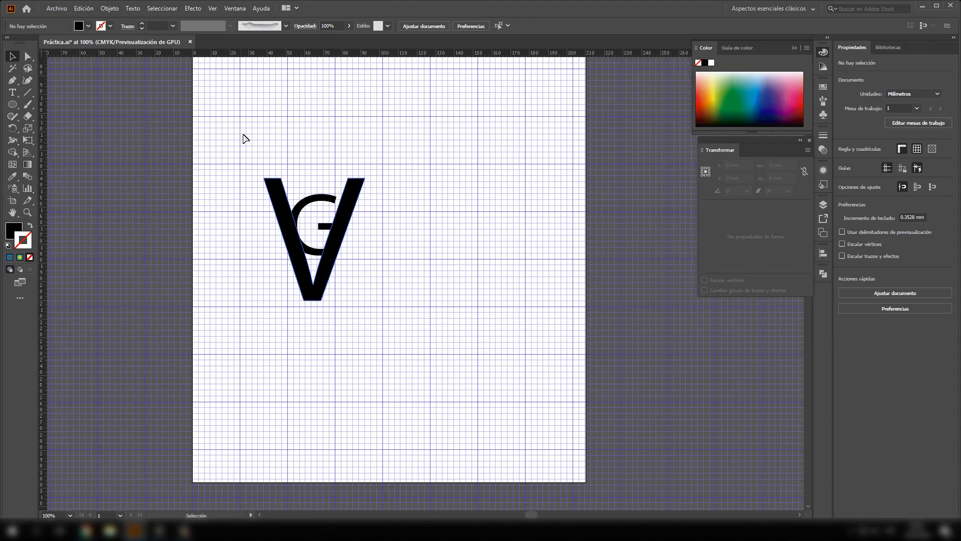
{"action": "left_click_drag", "start_coordinate": [242, 137], "coordinate": [365, 337]}
{"action": "left_click_drag", "start_coordinate": [311, 278], "coordinate": [325, 278]}
{"action": "left_click", "coordinate": [411, 267]}
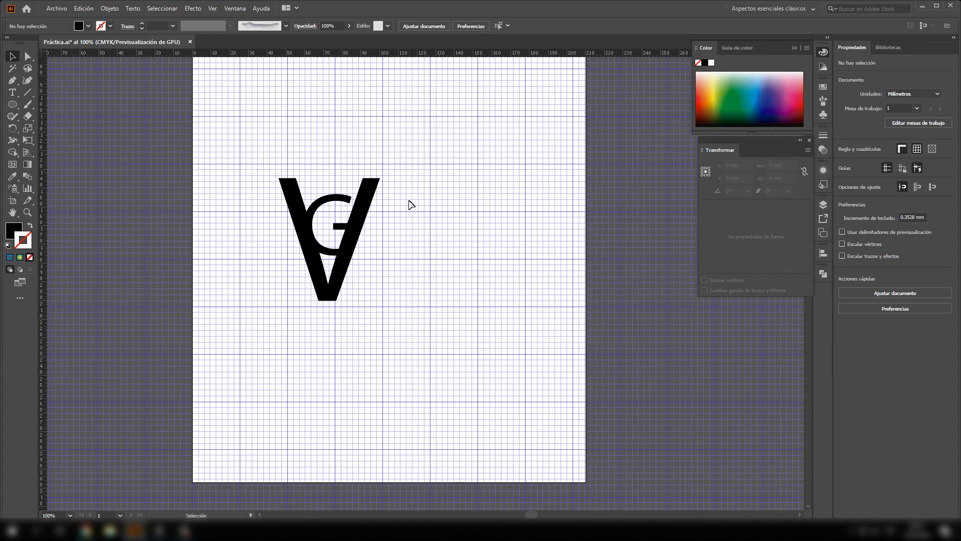
- Add an area text block of placeholder text, about 85 × 67 mm, and position it to the upper right of the GV letters
{"action": "left_click", "coordinate": [13, 92]}
{"action": "left_click_drag", "start_coordinate": [418, 124], "coordinate": [577, 248]}
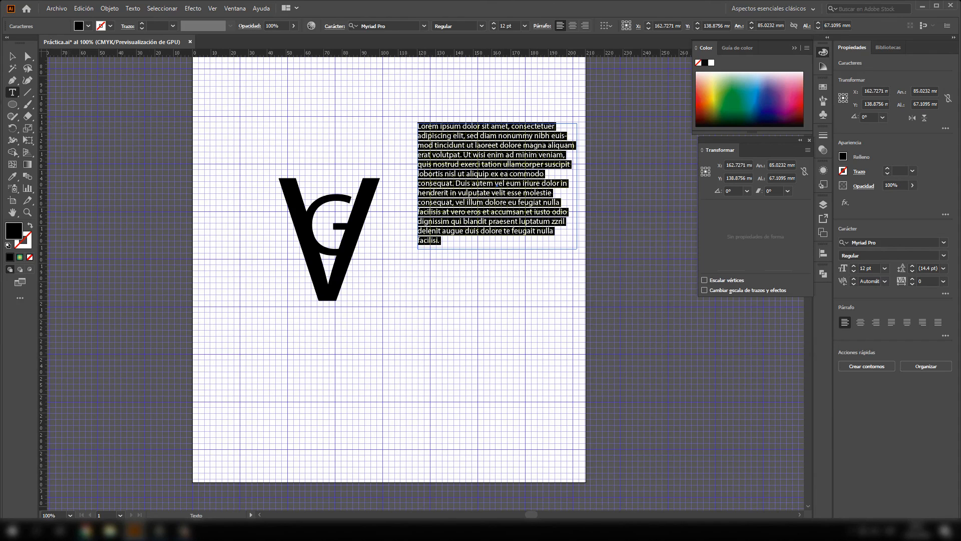
{"action": "key", "text": "Escape"}
{"action": "left_click_drag", "start_coordinate": [476, 181], "coordinate": [463, 163]}
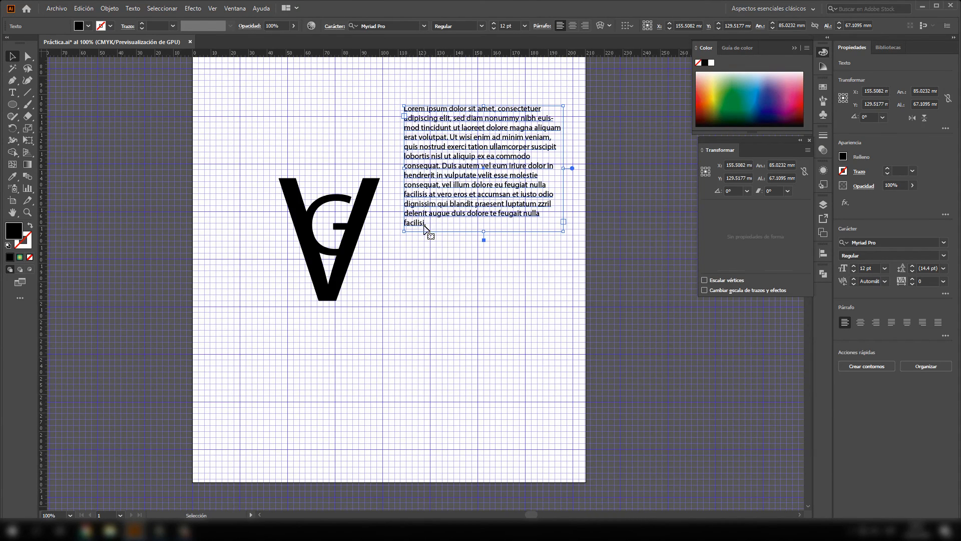
{"action": "left_click", "coordinate": [401, 288]}
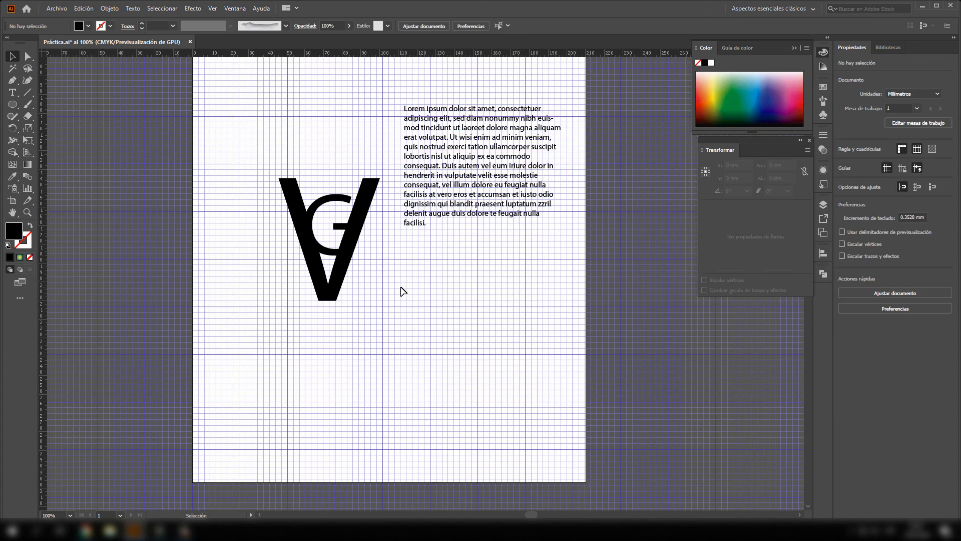